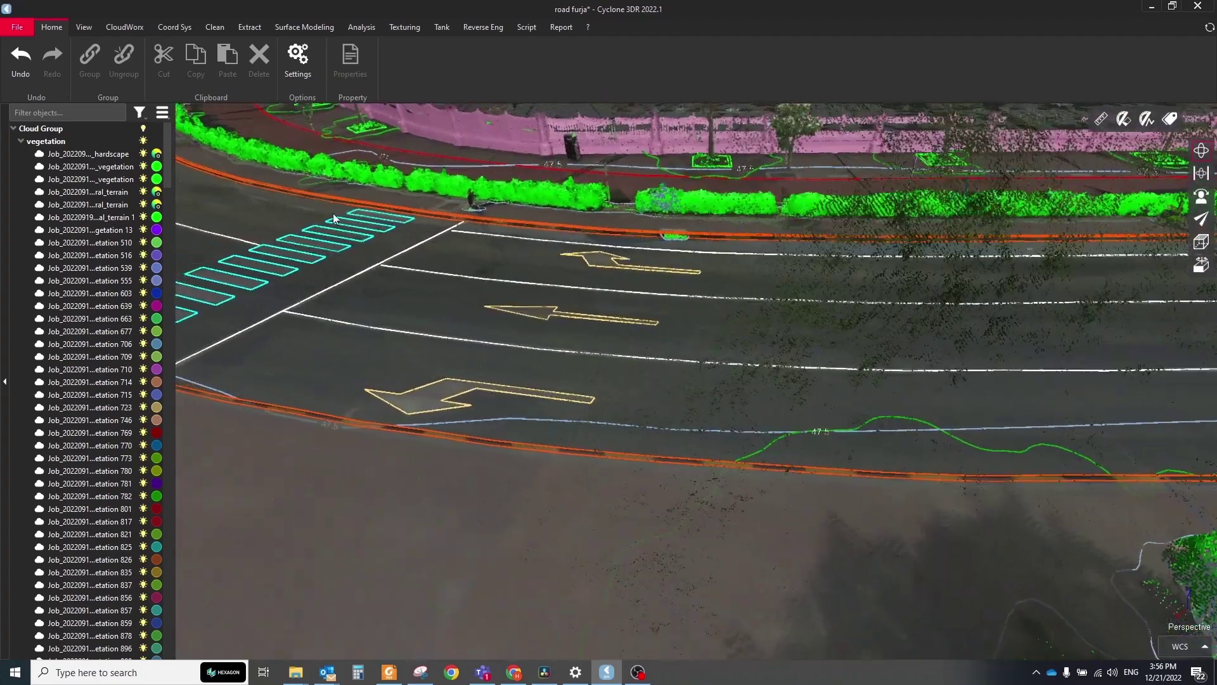
Orbit and fly along the street point cloud from the crosswalk down the road
left_click_drag(338, 211, 304, 253)
scroll(380, 267, "down", 3)
middle_click_drag(529, 348, 584, 562)
scroll(570, 190, "up", 2)
middle_click_drag(555, 177, 541, 300)
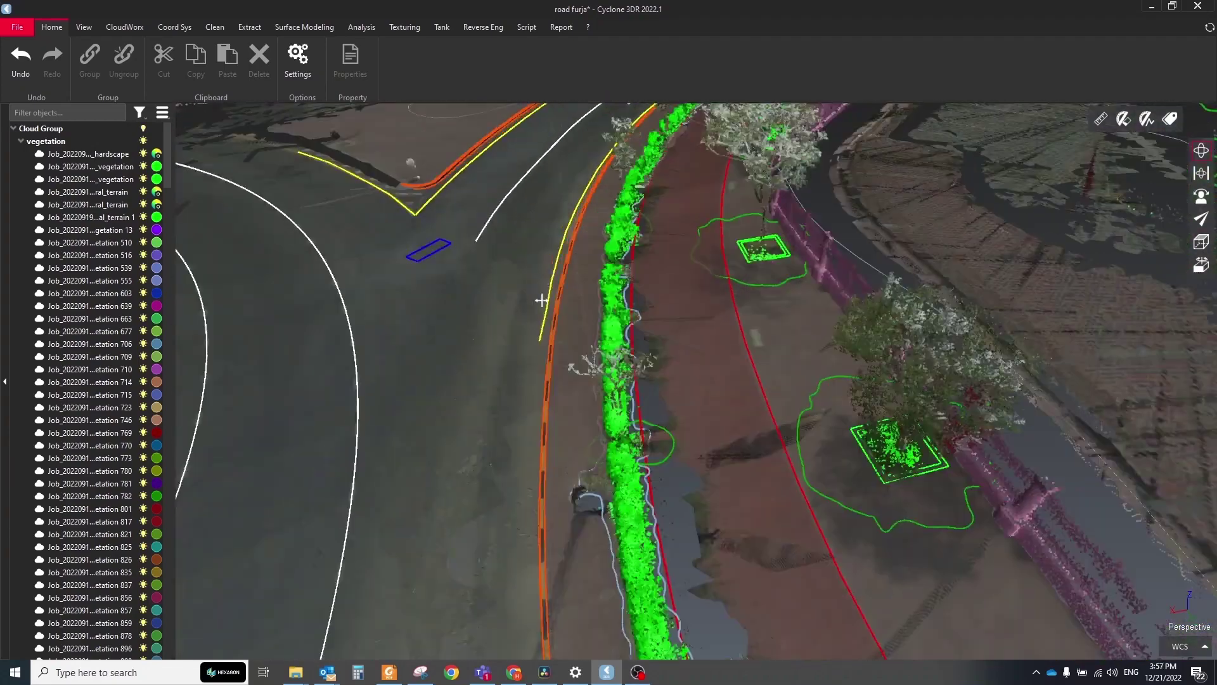
left_click_drag(541, 299, 673, 193)
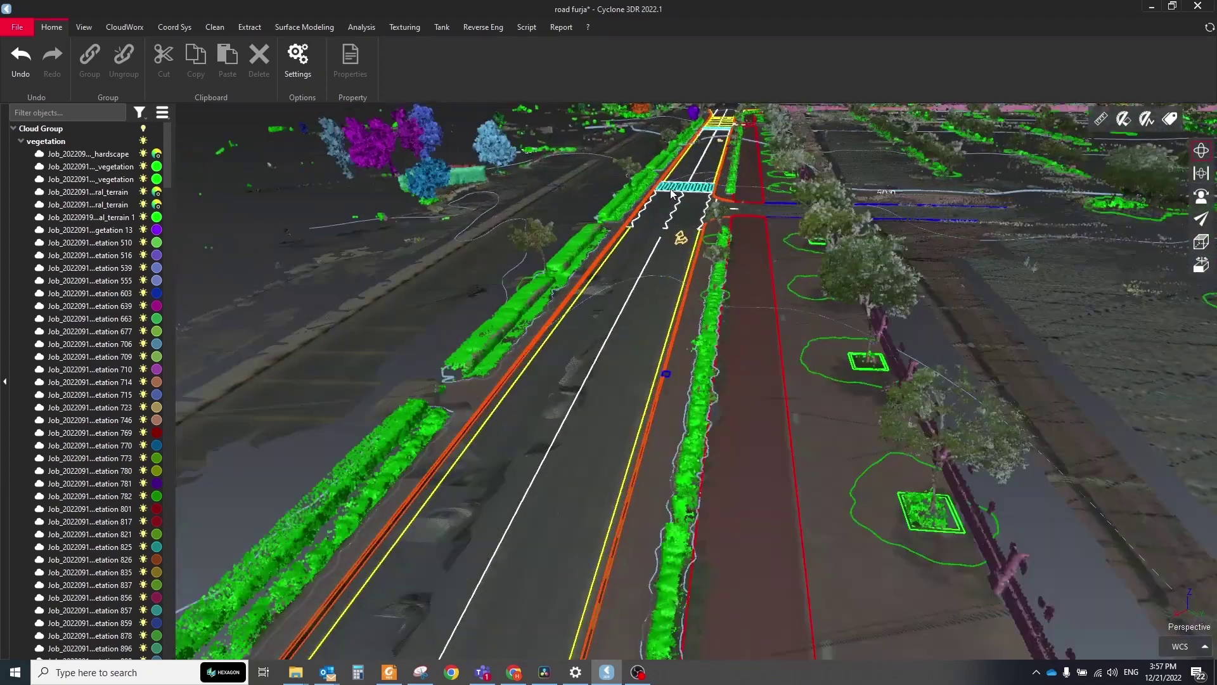
scroll(674, 192, "up", 12)
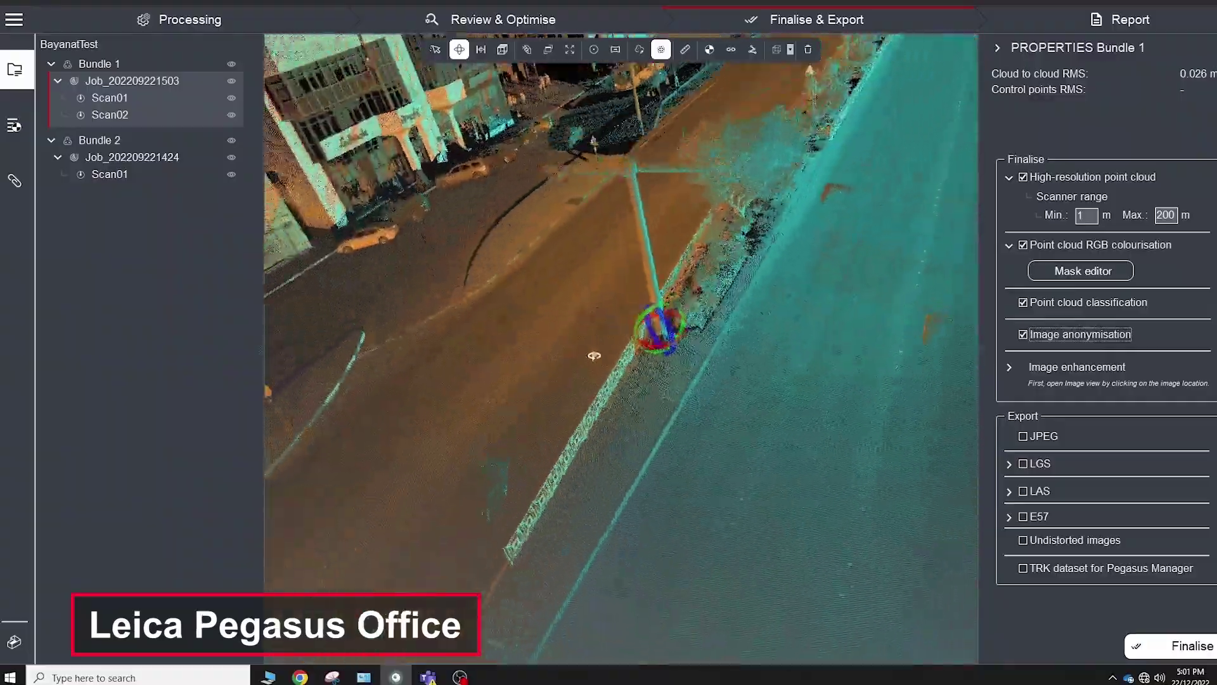
left_click_drag(594, 355, 711, 309)
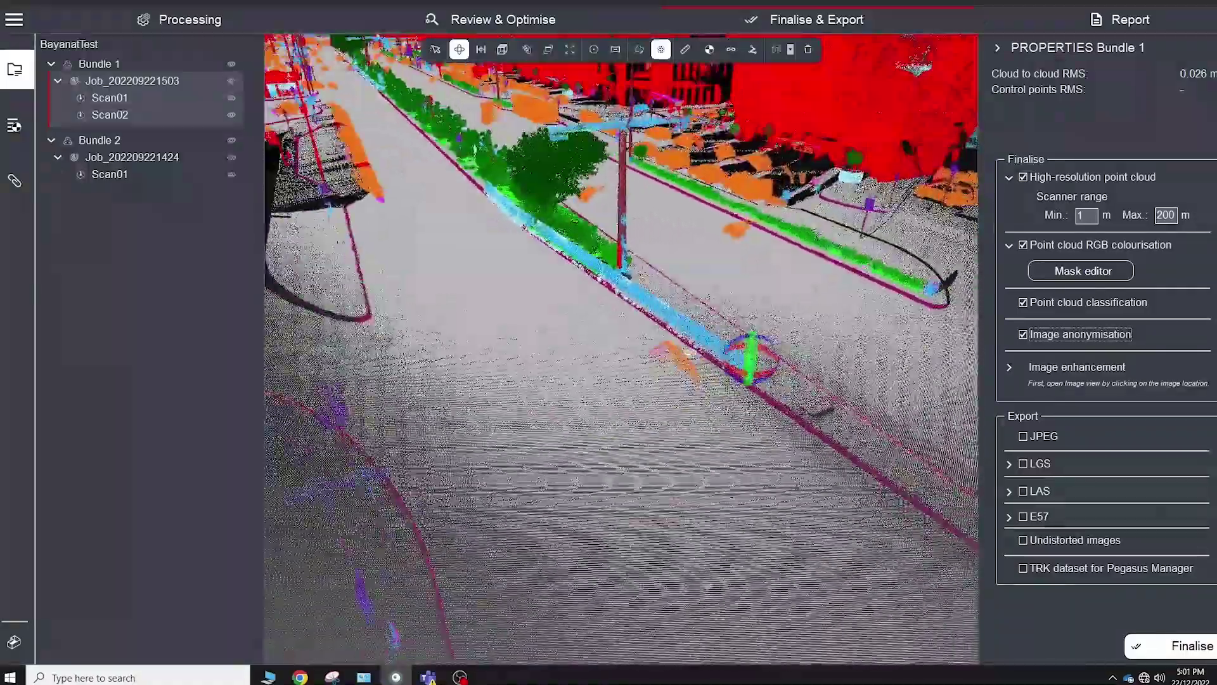
left_click_drag(751, 358, 559, 219)
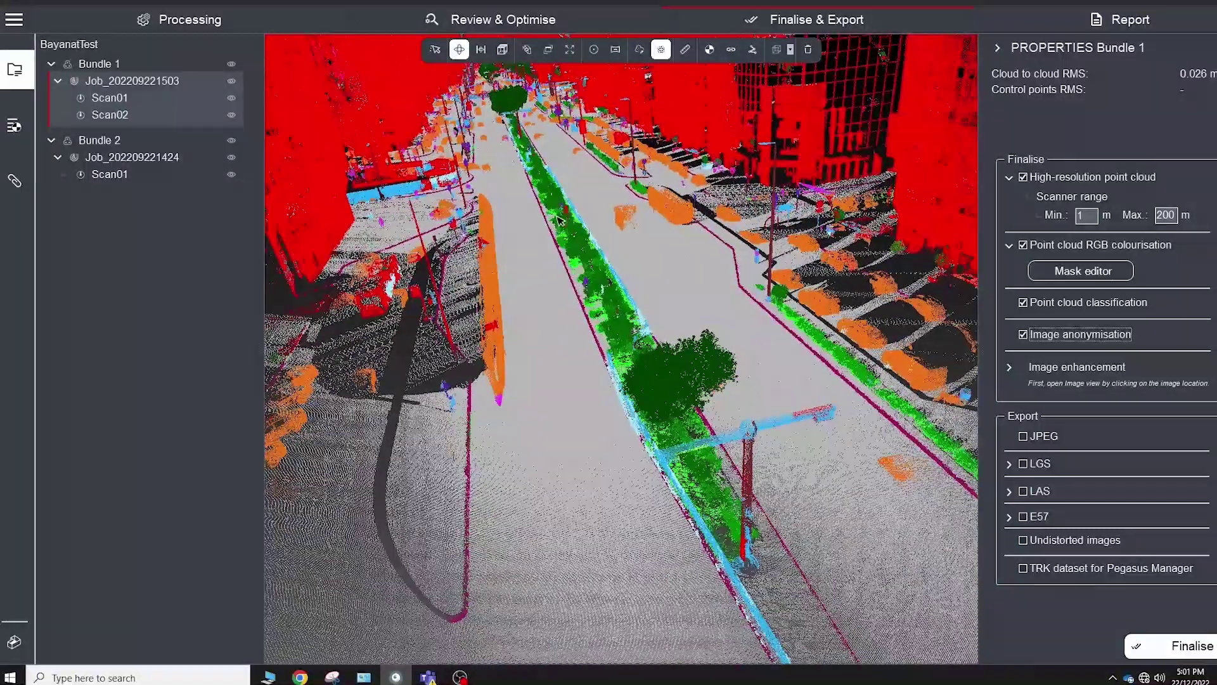
Hide the Vehicle class in the Assets panel's Classes list
left_click(14, 180)
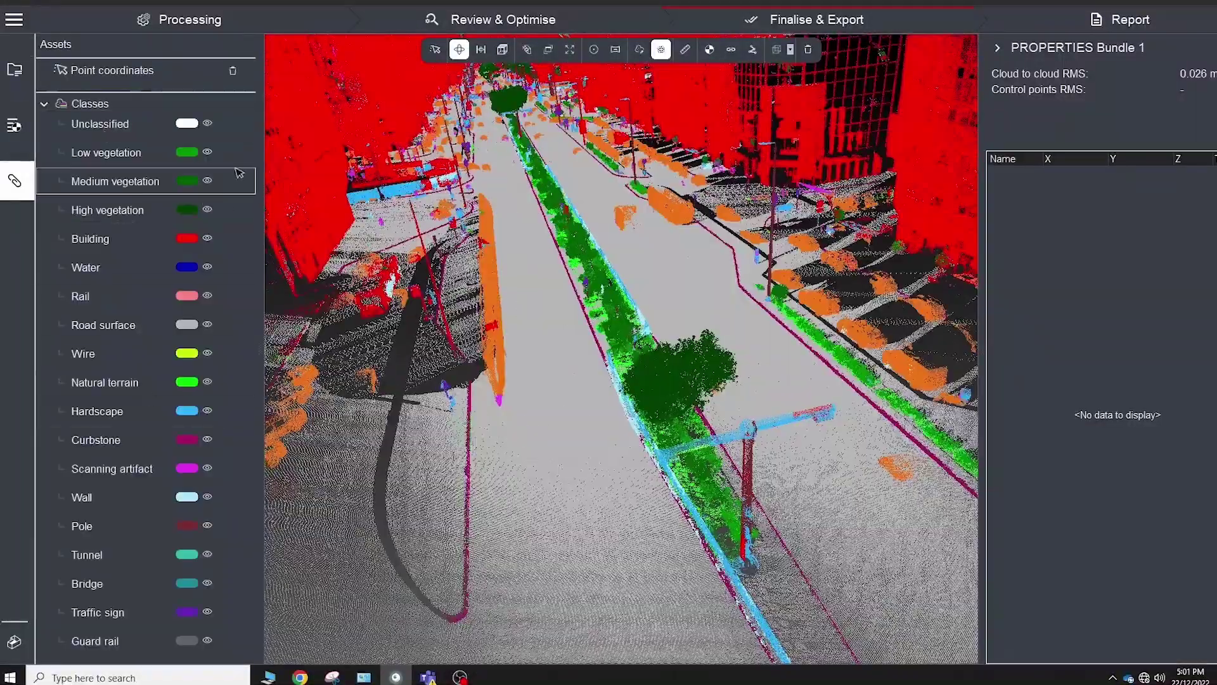
scroll(112, 648, "down", 2)
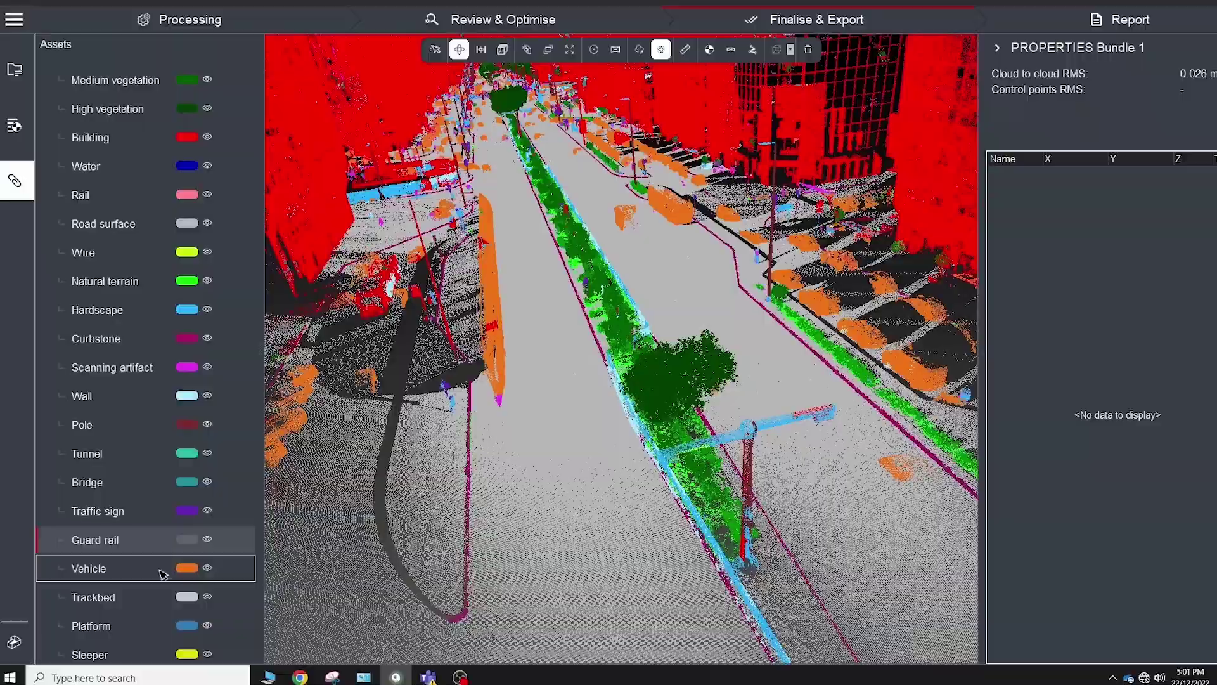
left_click(207, 567)
Hide the Scanning artifact class, then view the street from higher up
right_click_drag(554, 445, 564, 539)
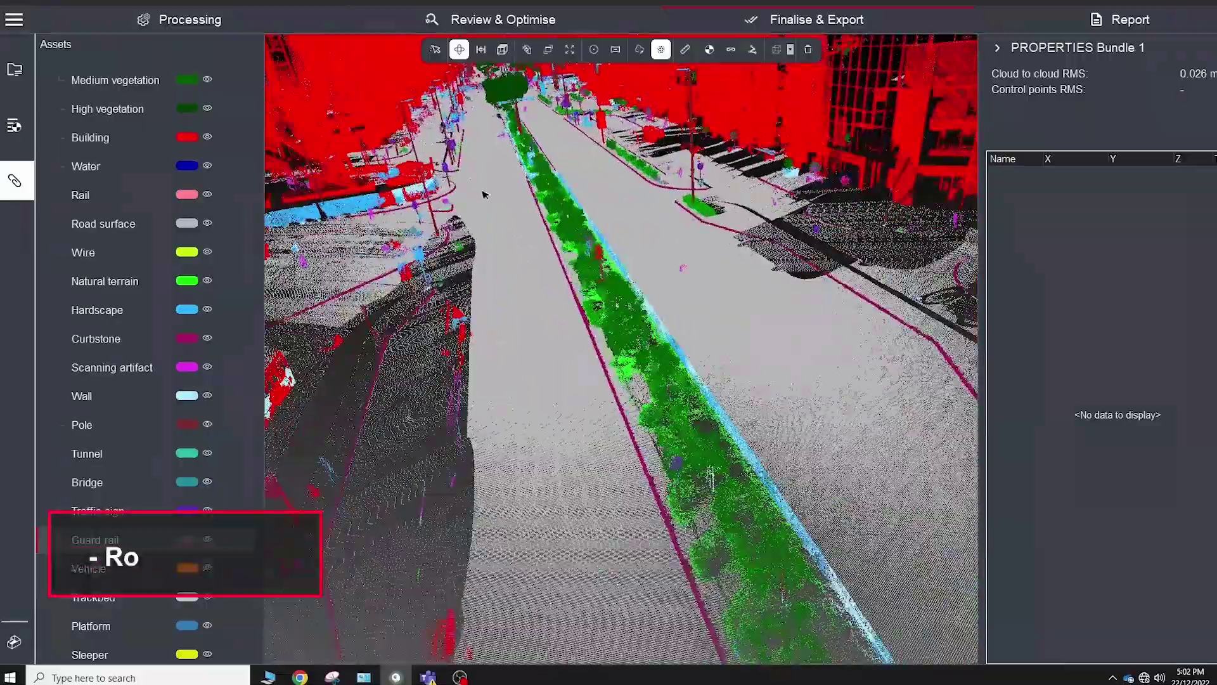
right_click_drag(483, 193, 485, 481)
mouse_move(586, 266)
left_mouse_down()
mouse_move(572, 250)
mouse_move(567, 261)
left_mouse_up()
left_click(207, 366)
mouse_move(625, 387)
left_mouse_down()
mouse_move(711, 399)
mouse_move(789, 434)
left_mouse_up()
right_click_drag(469, 168, 640, 432)
left_click_drag(640, 431, 649, 454)
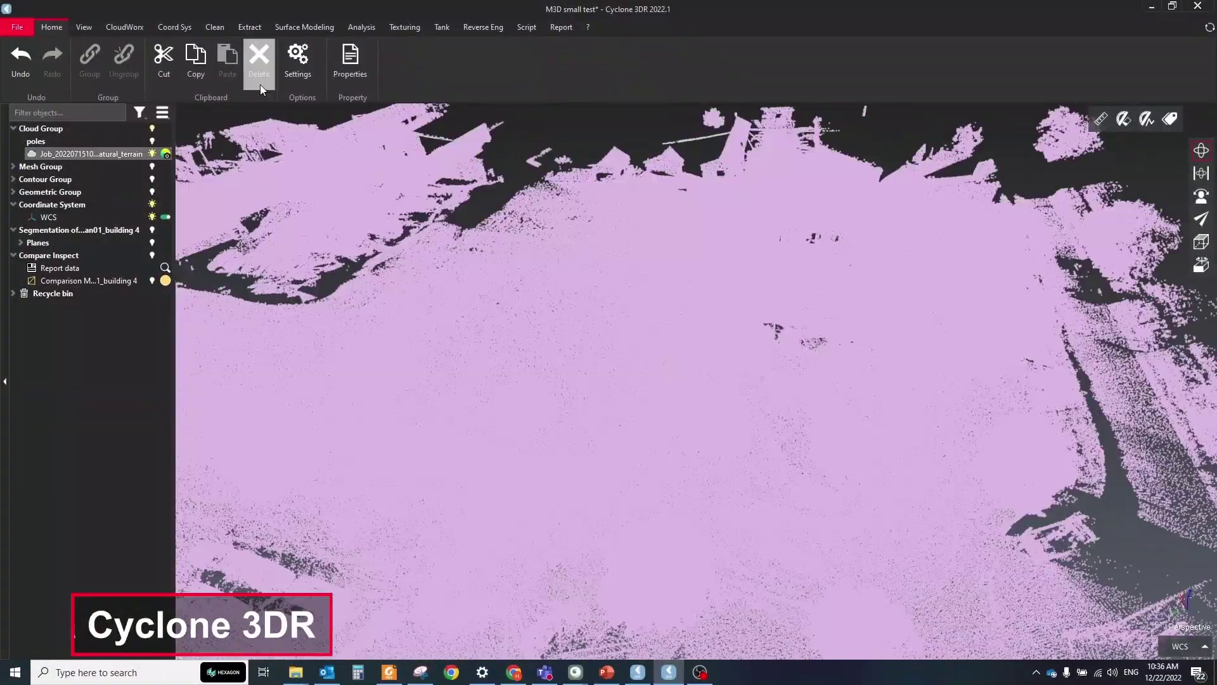
Run Auto Classification on the cloud with the TLS Outdoor 1.1 model
left_click(213, 26)
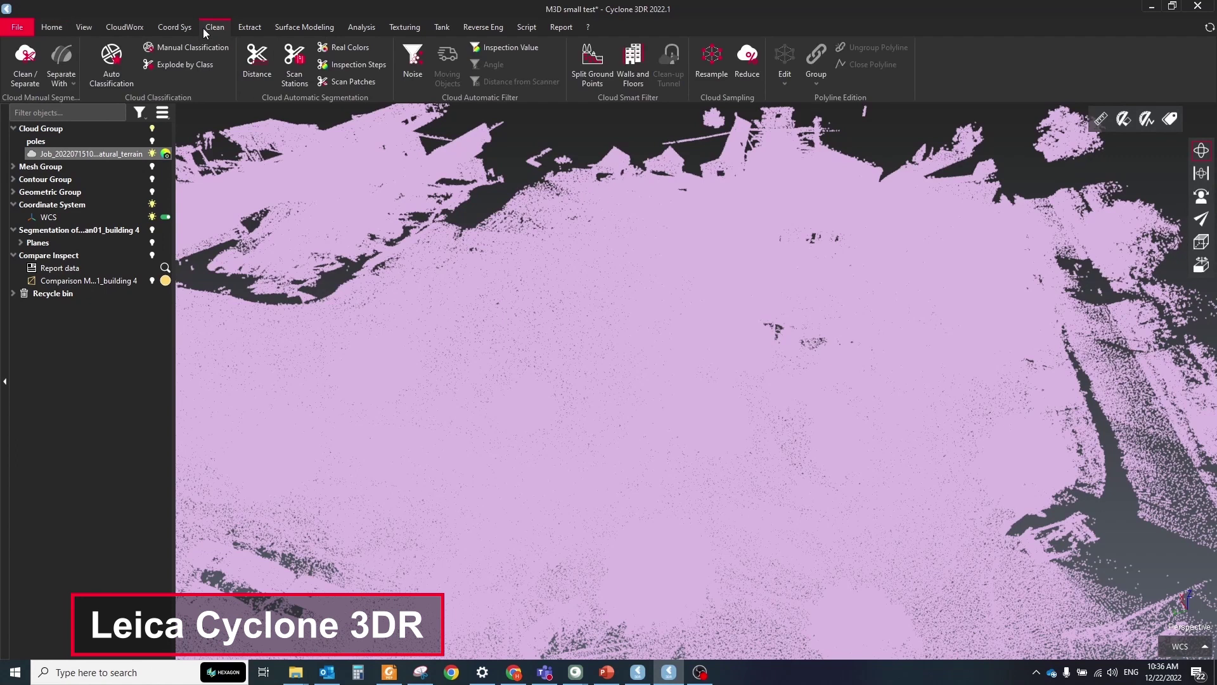
left_click(106, 68)
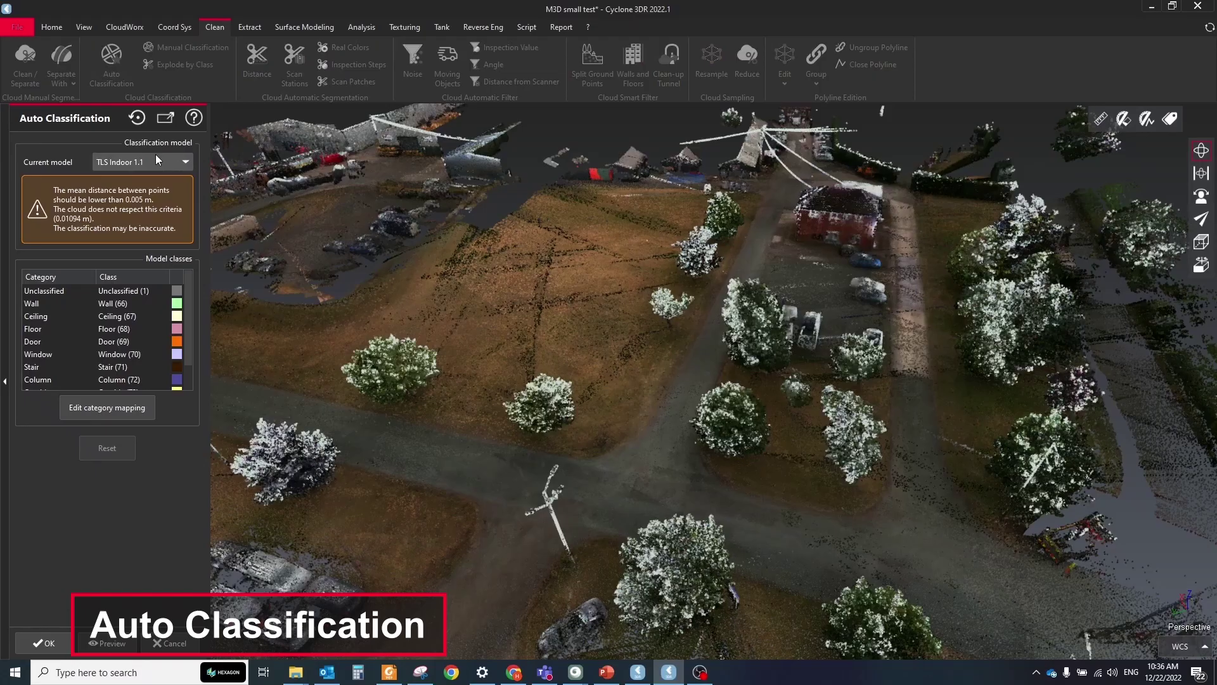
left_click(154, 158)
left_click(157, 197)
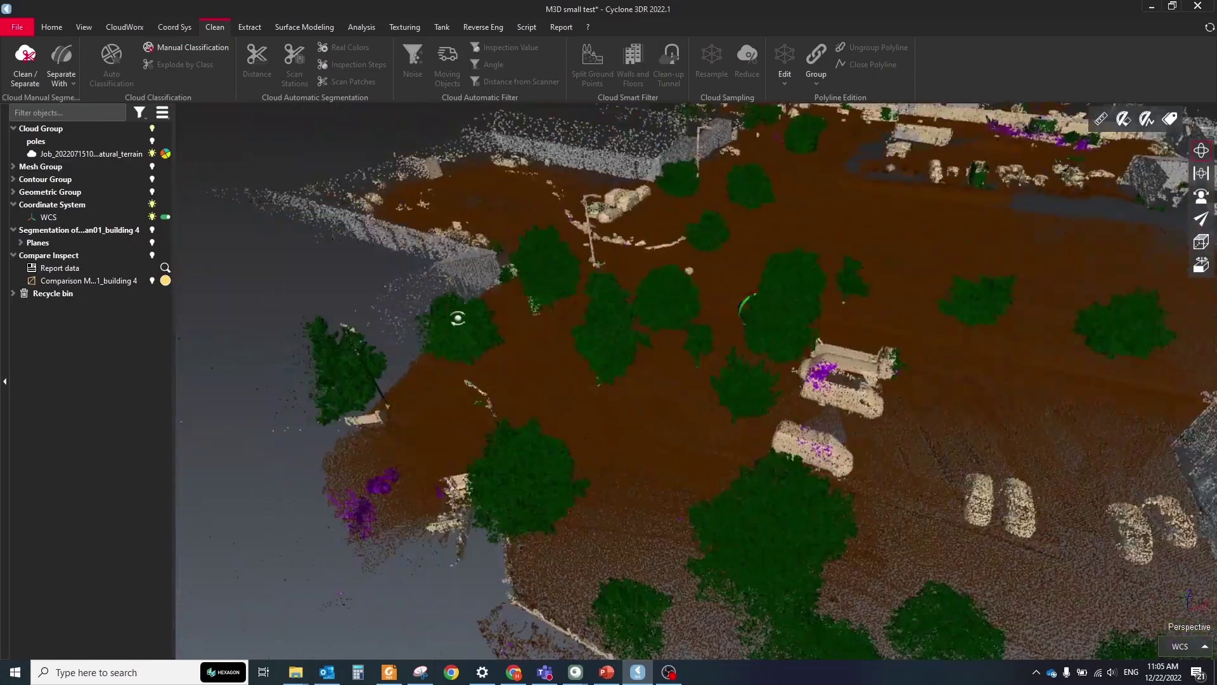
Explode the classified cloud by class, show only Ground, then show all classes again
left_click_drag(458, 318, 489, 374)
left_click(131, 154)
left_click(153, 66)
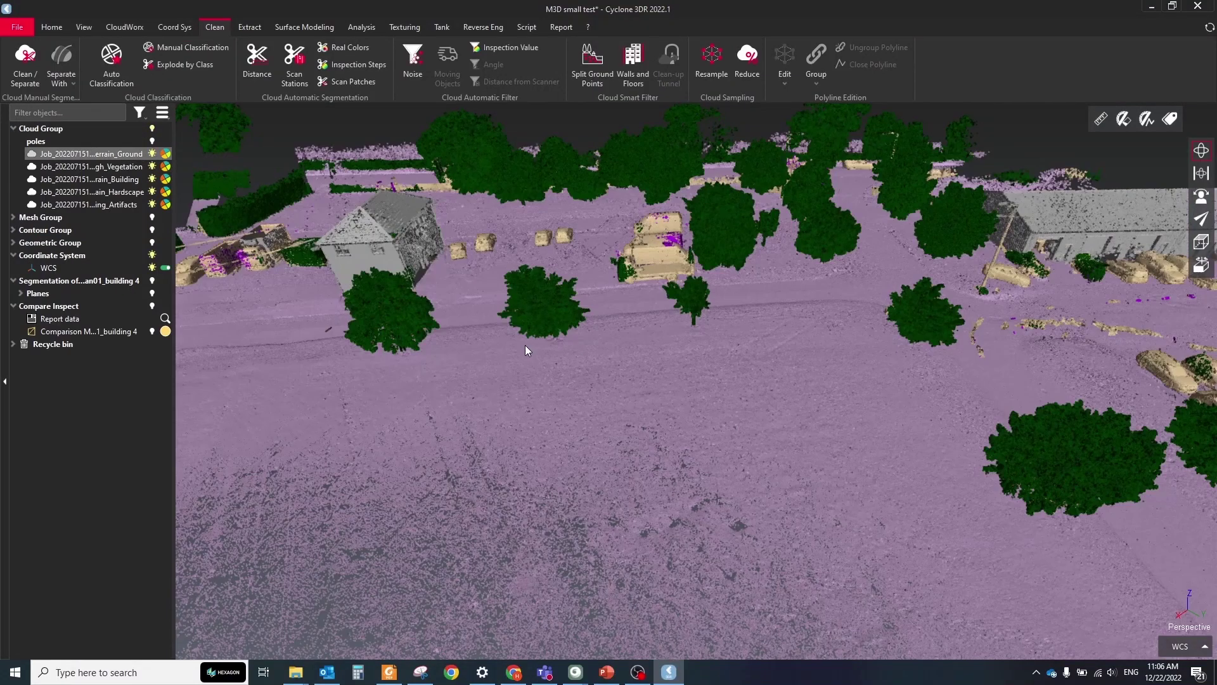
right_click(527, 348)
left_click(566, 374)
left_click_drag(613, 368, 592, 385)
left_click(481, 383)
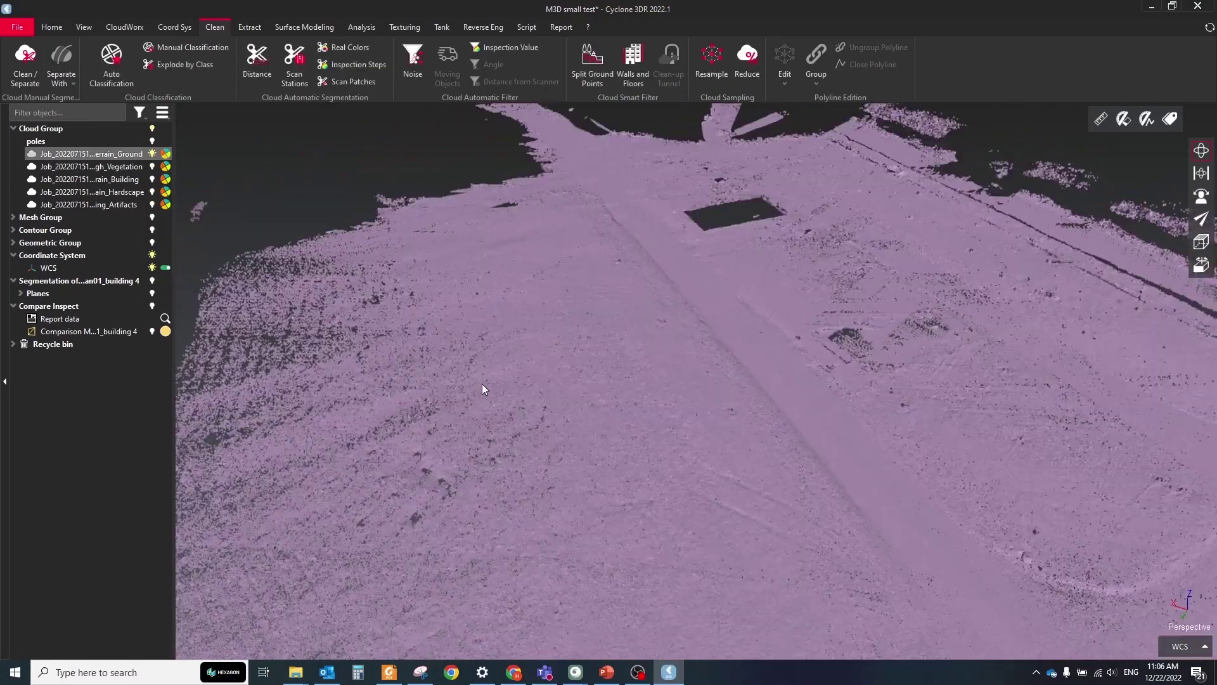
right_click(481, 383)
left_click(660, 367)
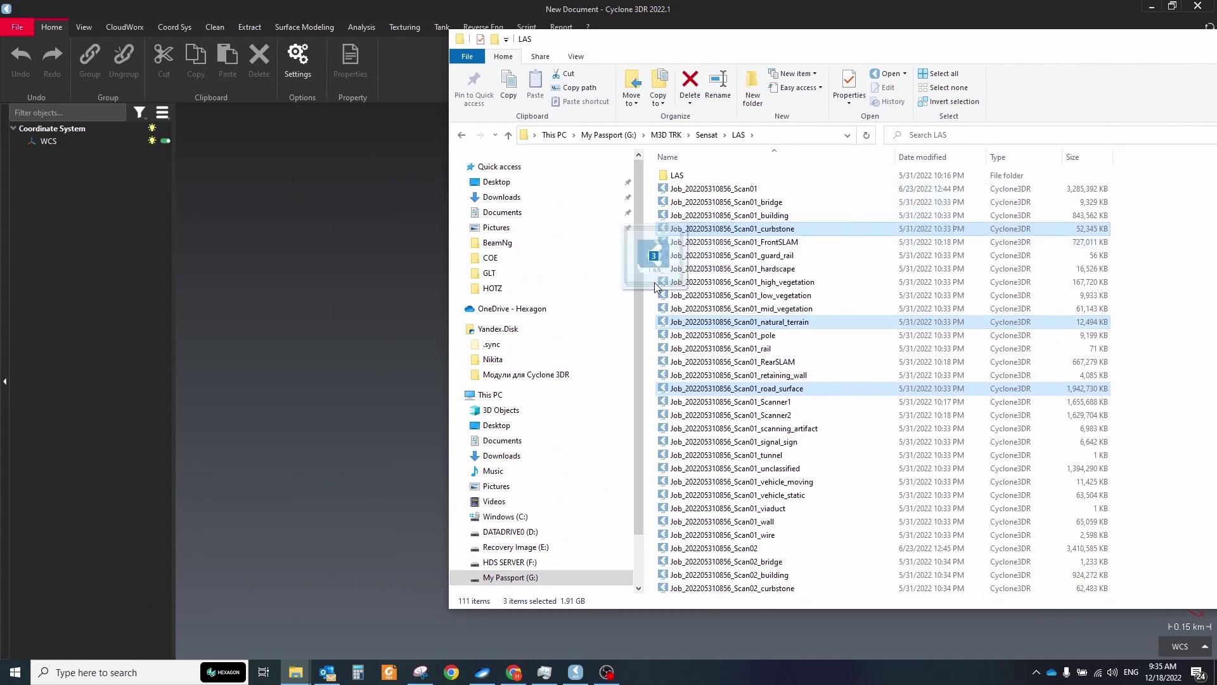
Import the curbstone, natural_terrain and road_surface LAS files, delete curbstone and road_surface, select natural_terrain
left_click_drag(352, 325, 352, 326)
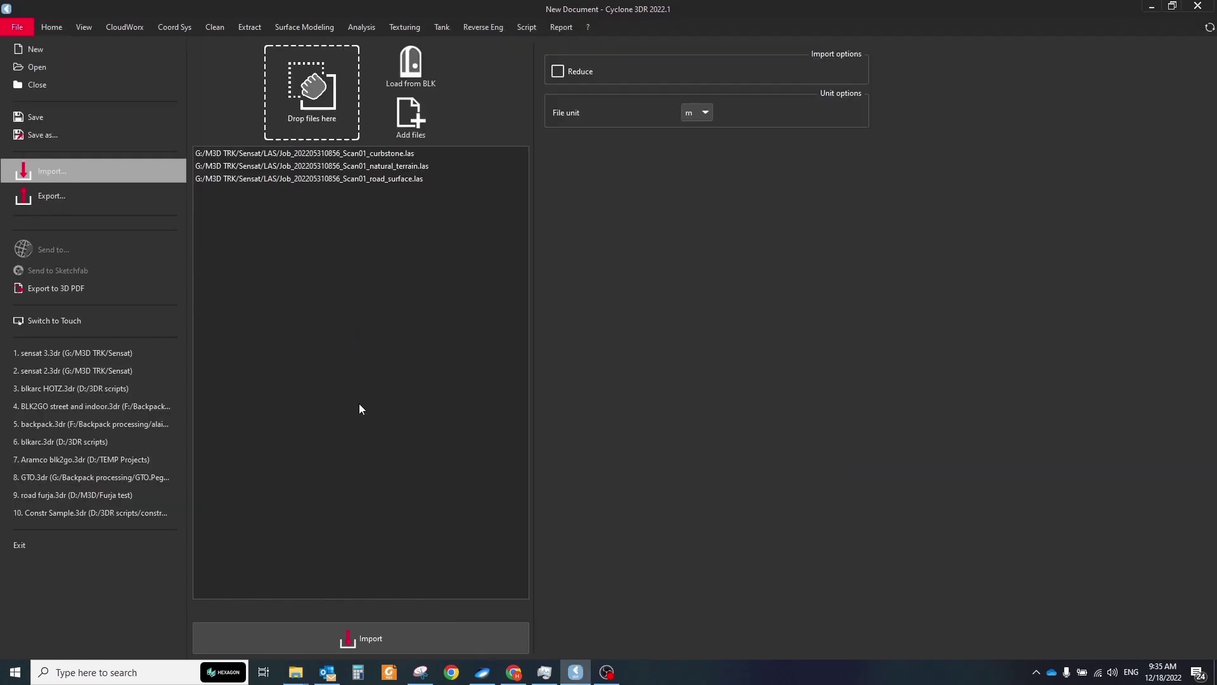
left_click(380, 639)
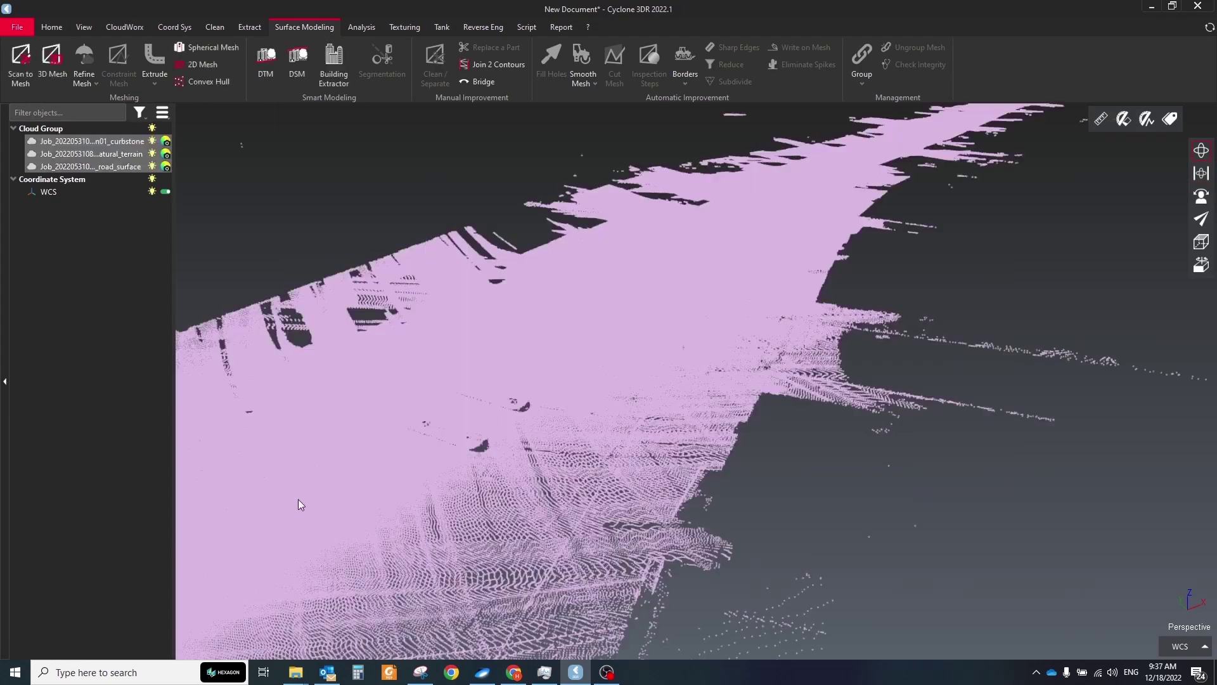
right_click(402, 355)
left_click(431, 538)
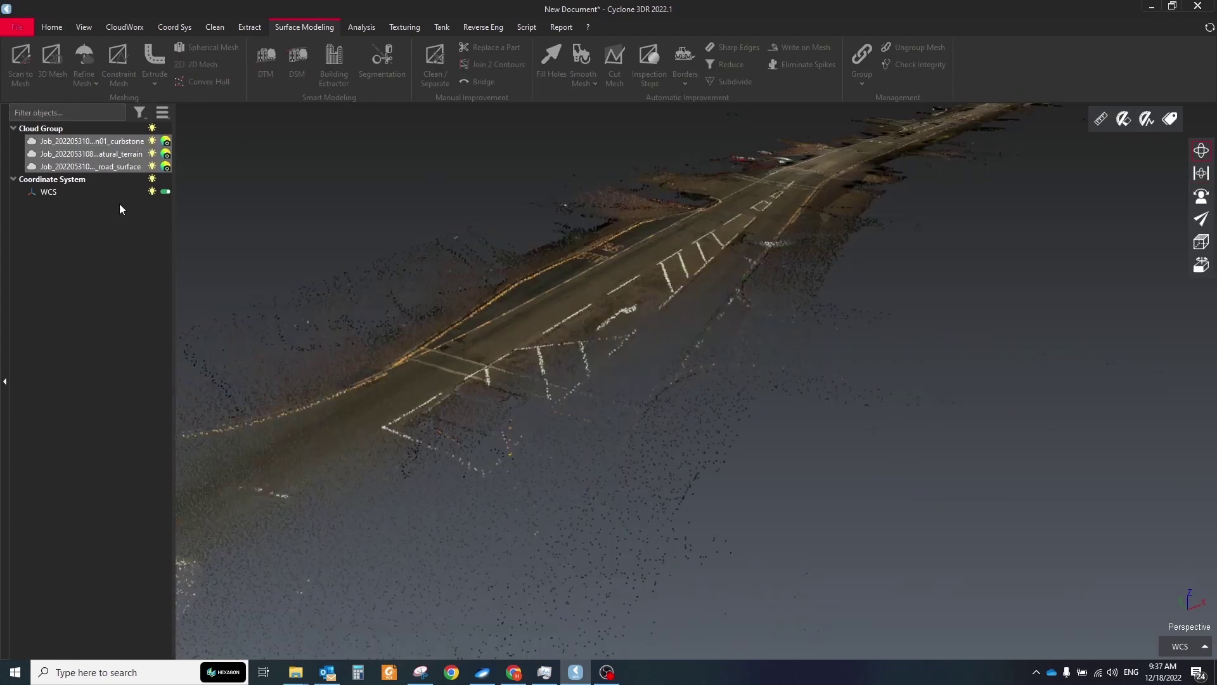
left_click(376, 297)
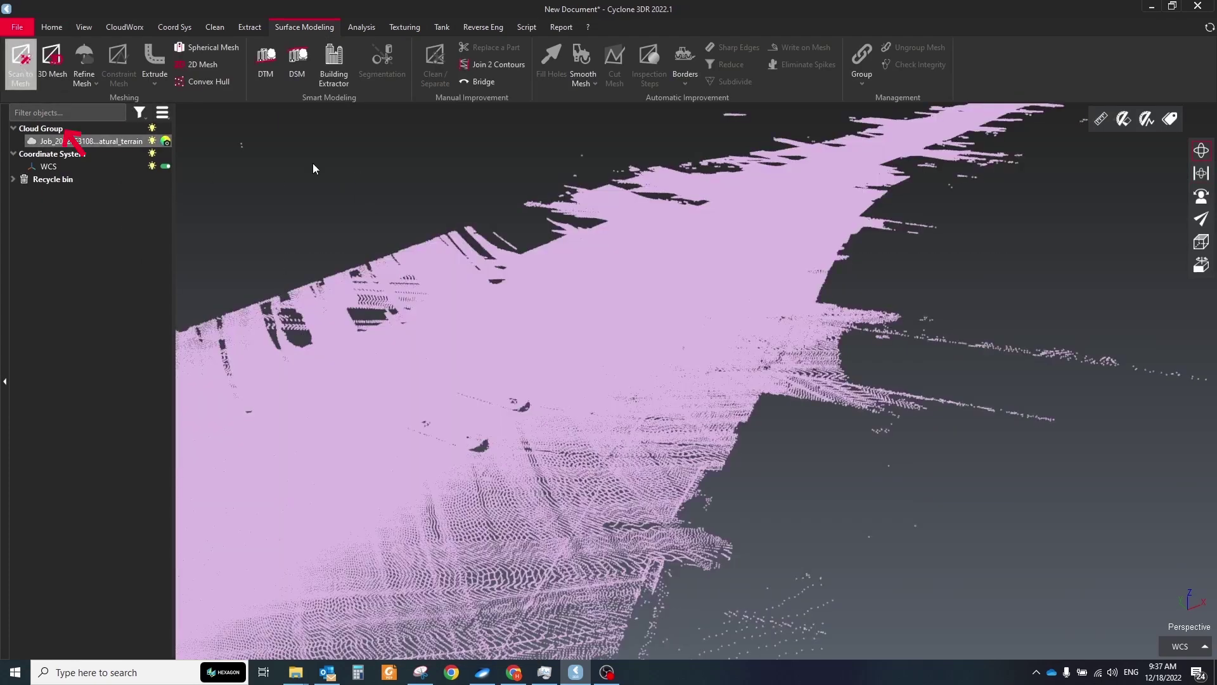
Open Scan to Mesh and preview a test area at the second level of detail
left_click(20, 64)
left_click(522, 324)
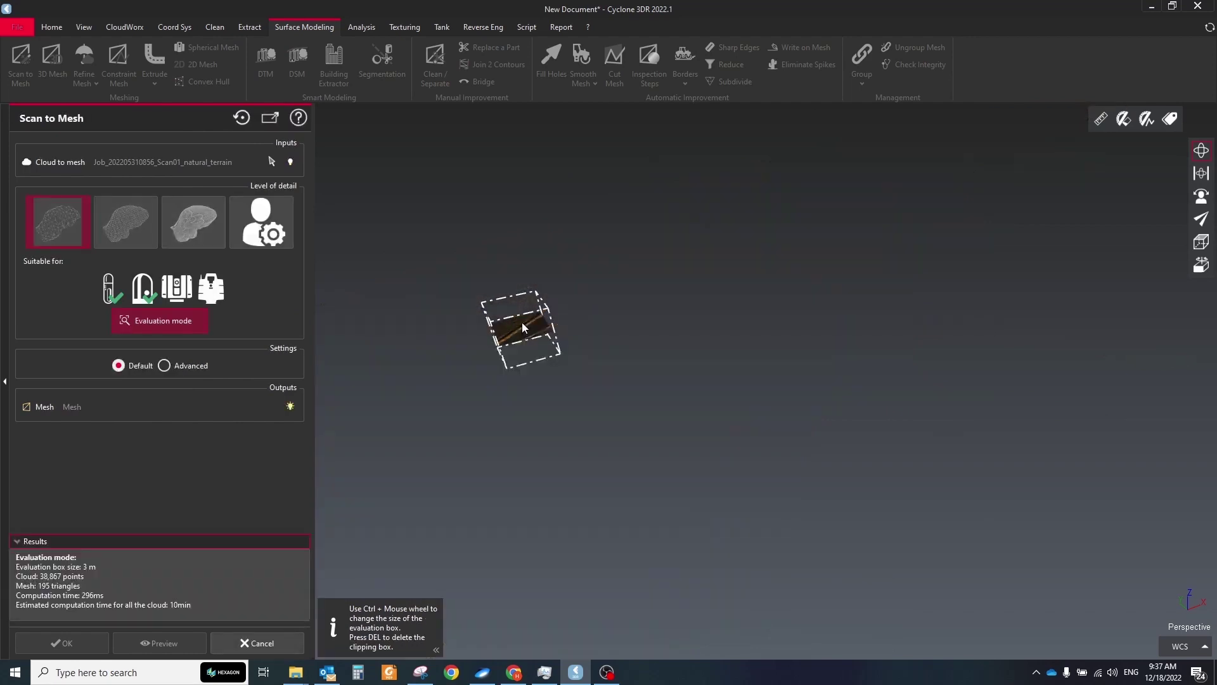
scroll(524, 318, "up", 8)
left_click_drag(524, 355, 542, 423)
left_click(130, 245)
scroll(630, 302, "down", 5)
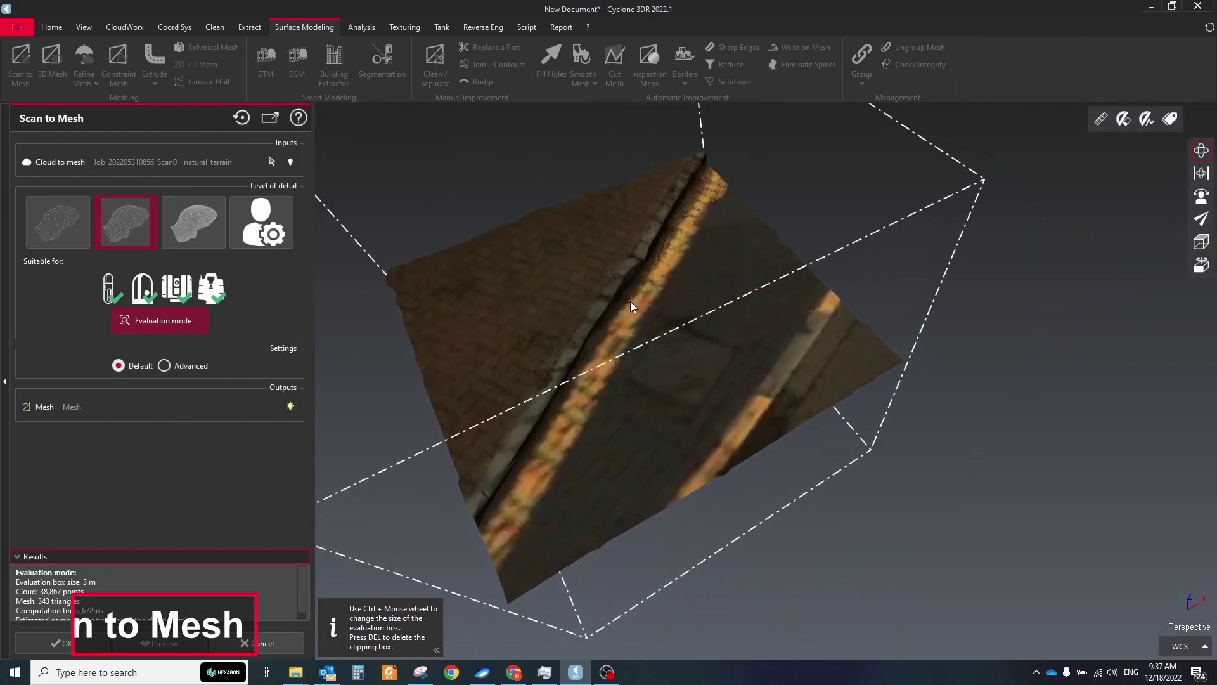
left_click_drag(630, 301, 664, 274)
Compare the third and first detail levels, then settle on the second
left_click(193, 223)
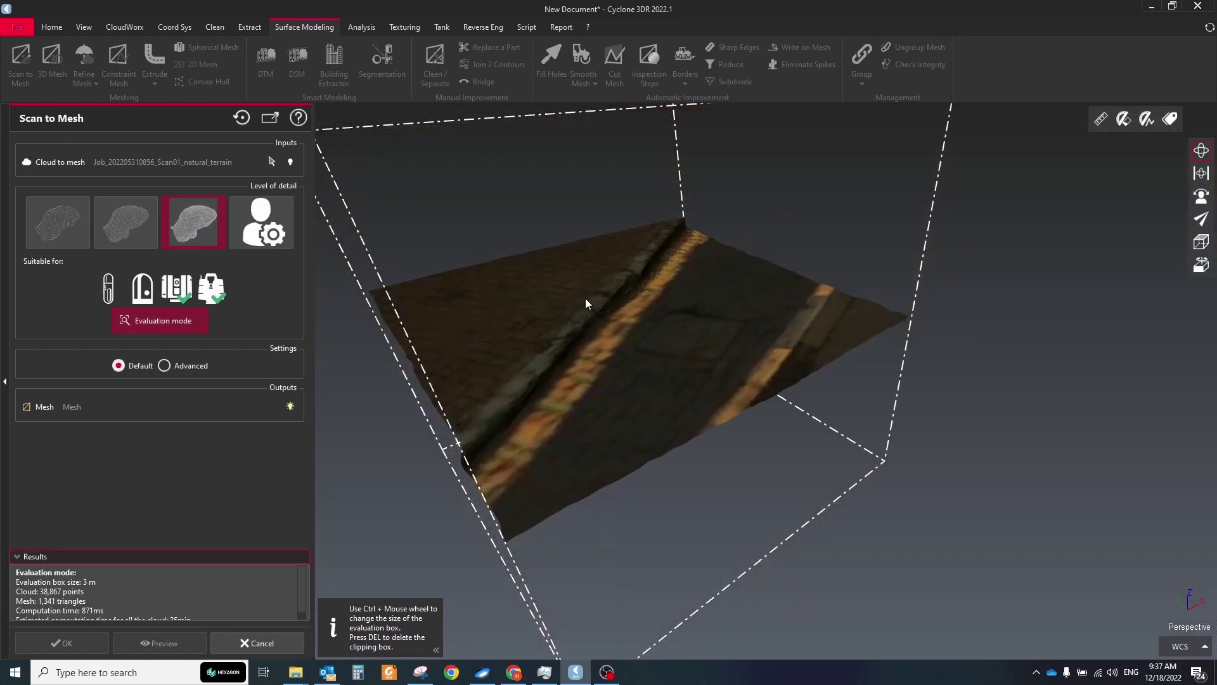
left_click_drag(585, 298, 449, 372)
left_click(147, 219)
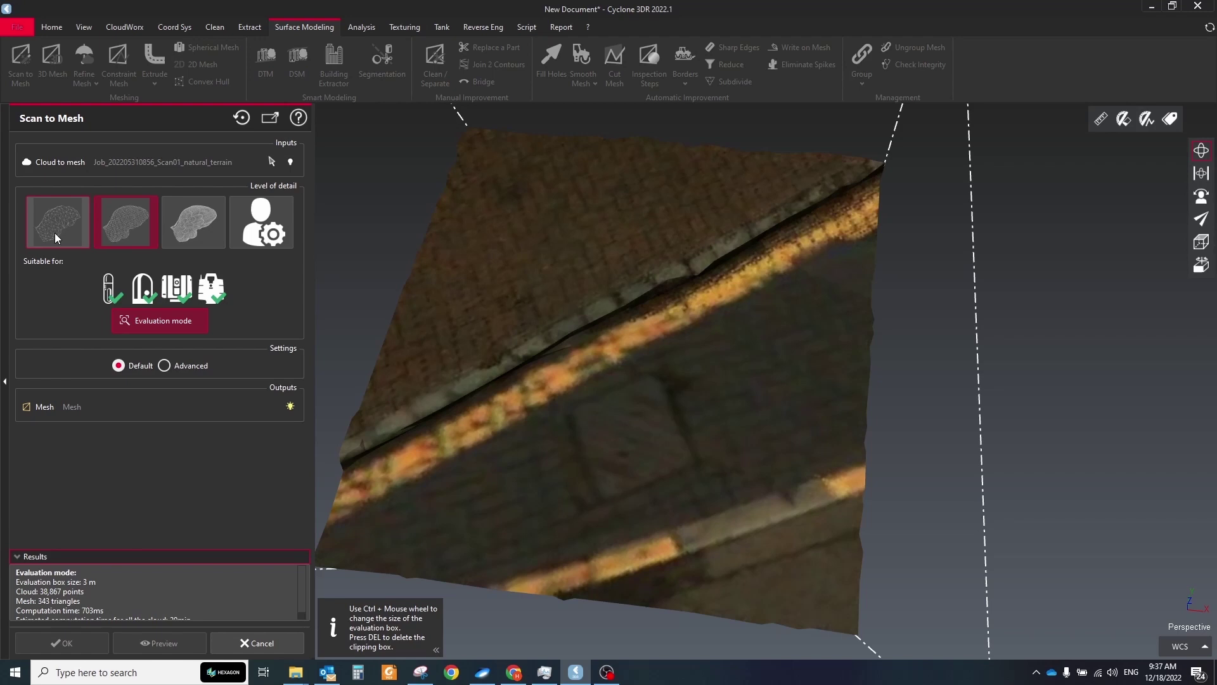
left_click(55, 233)
left_click(120, 231)
scroll(687, 367, "down", 3)
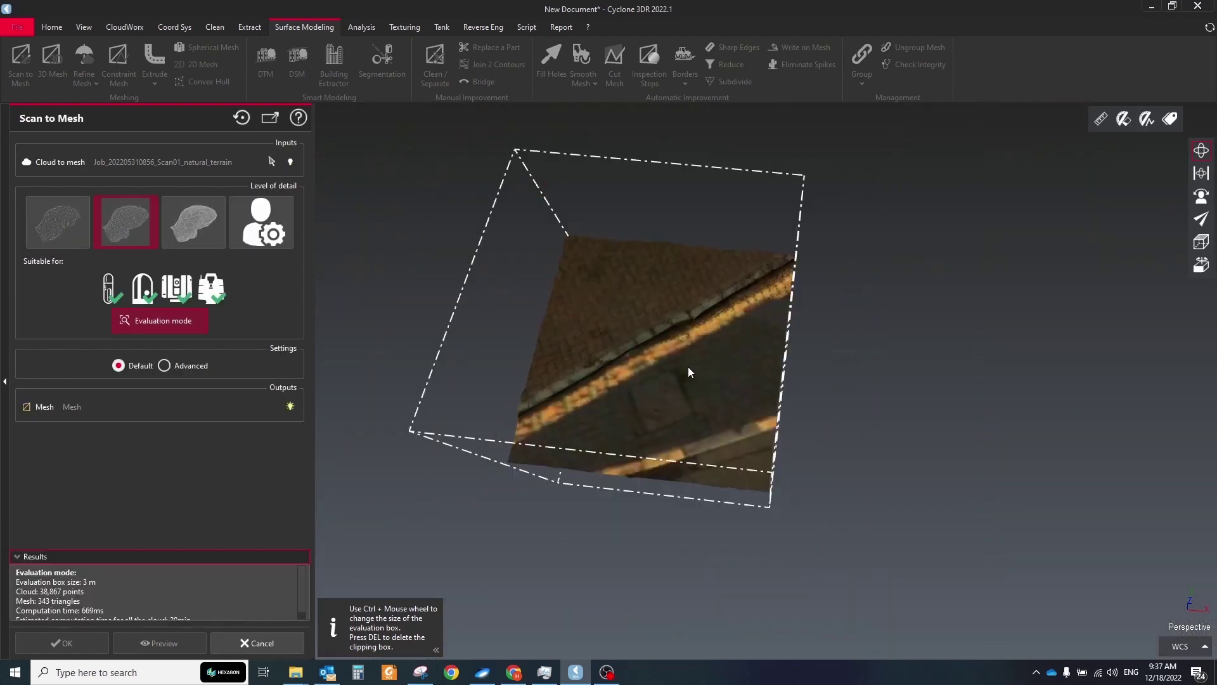
scroll(689, 372, "down", 3)
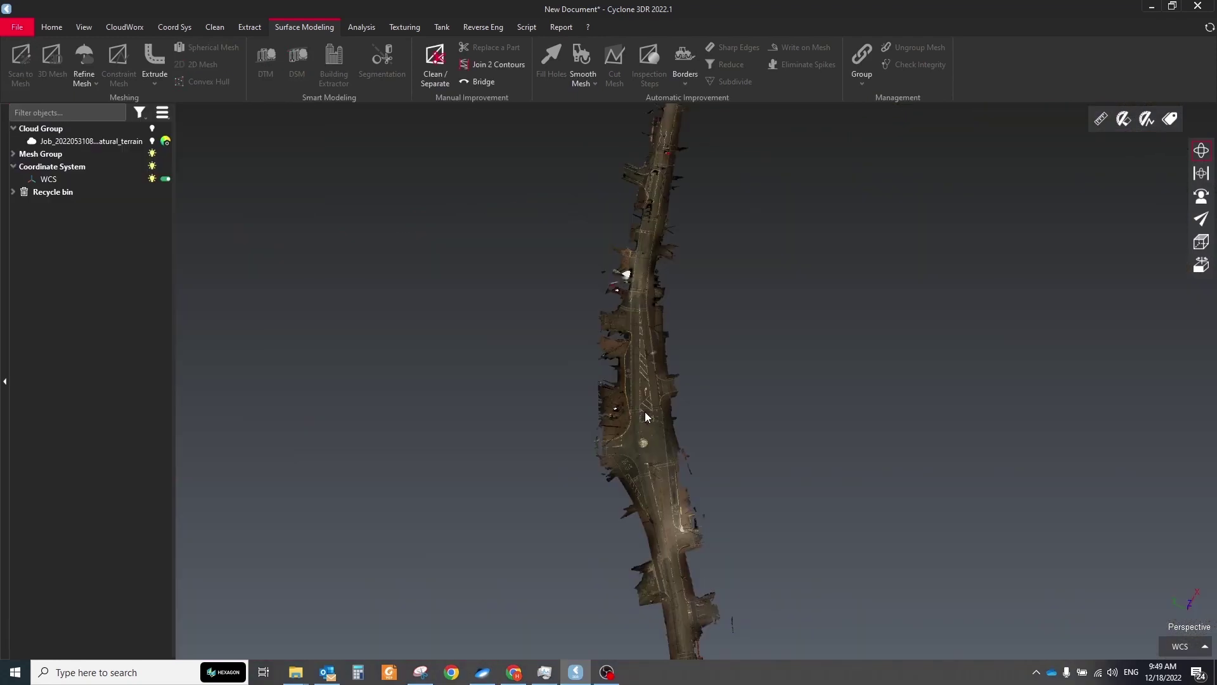
scroll(644, 412, "up", 5)
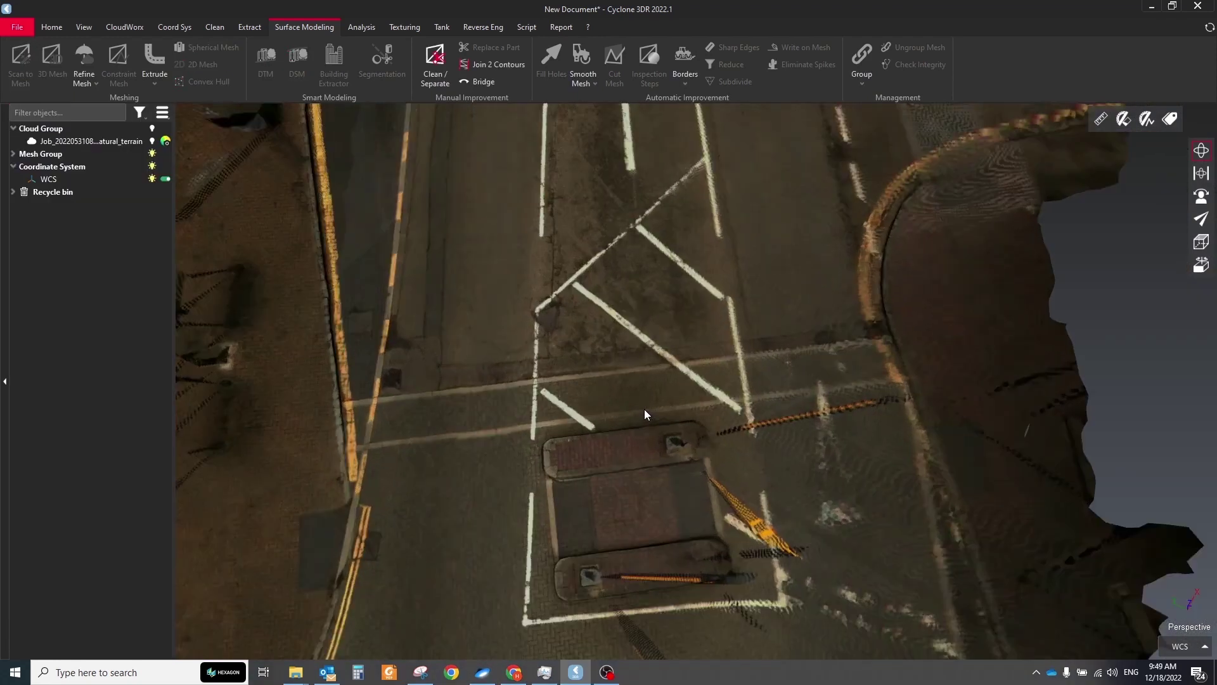
scroll(644, 409, "up", 2)
right_click(637, 411)
mouse_move(694, 582)
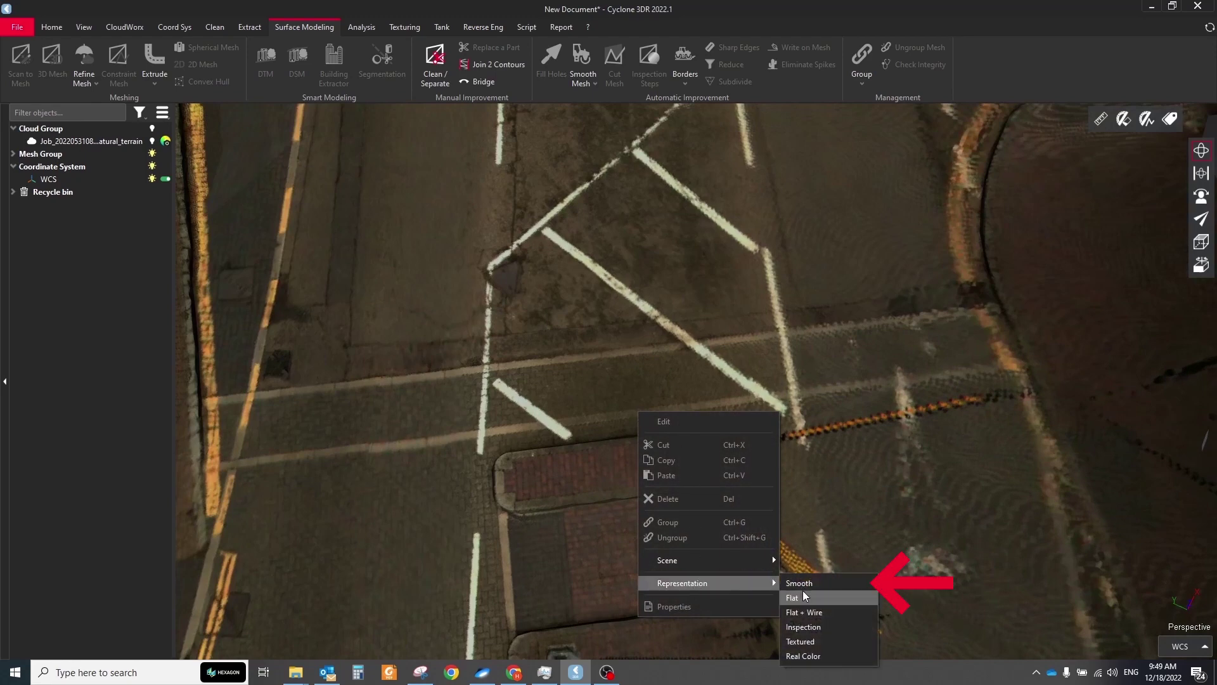
left_click(805, 612)
scroll(605, 459, "down", 3)
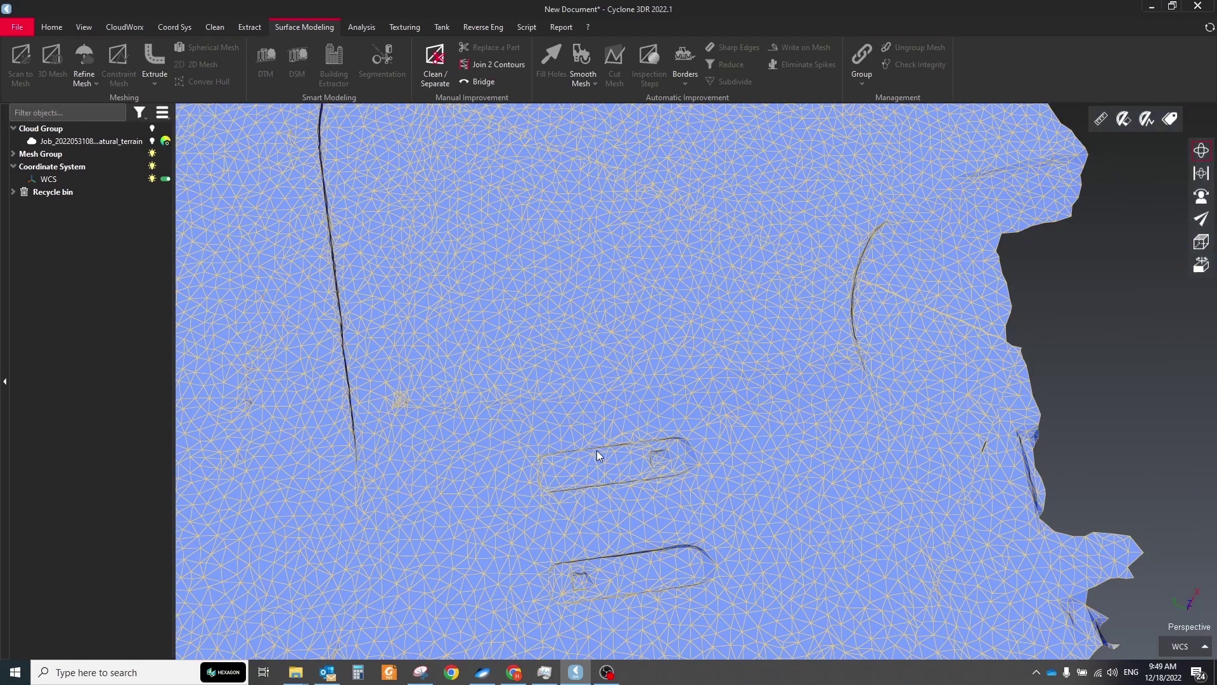
left_click_drag(595, 450, 472, 382)
right_click(565, 311)
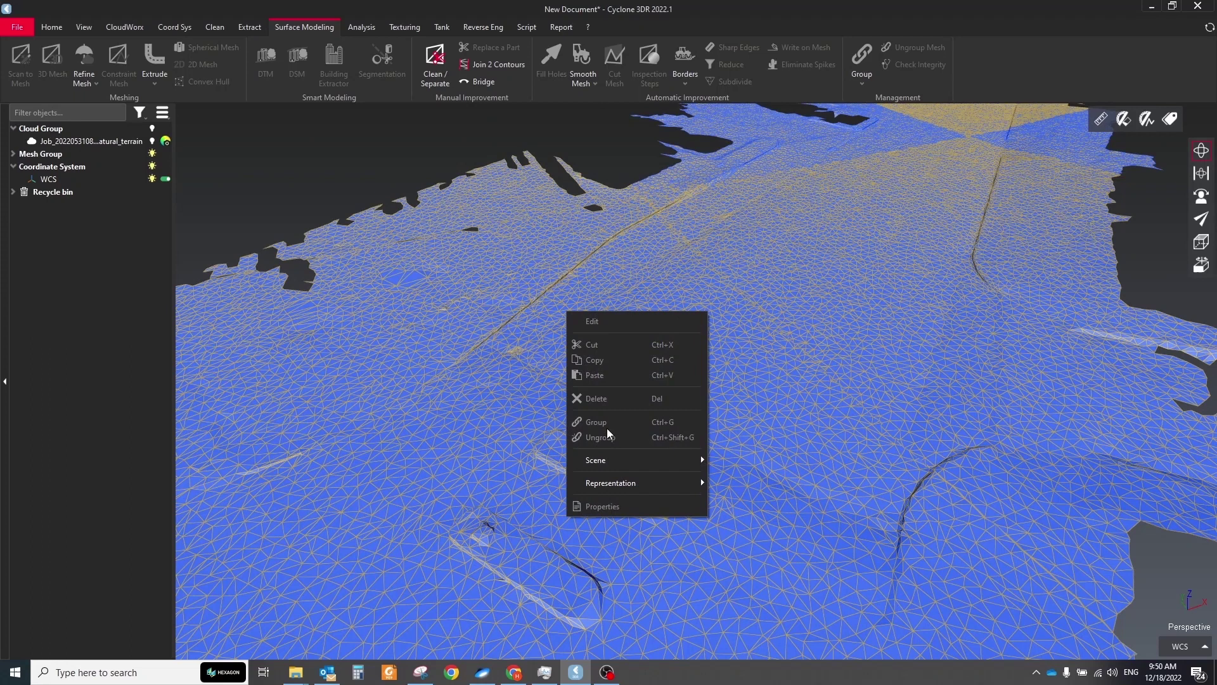
left_click(727, 485)
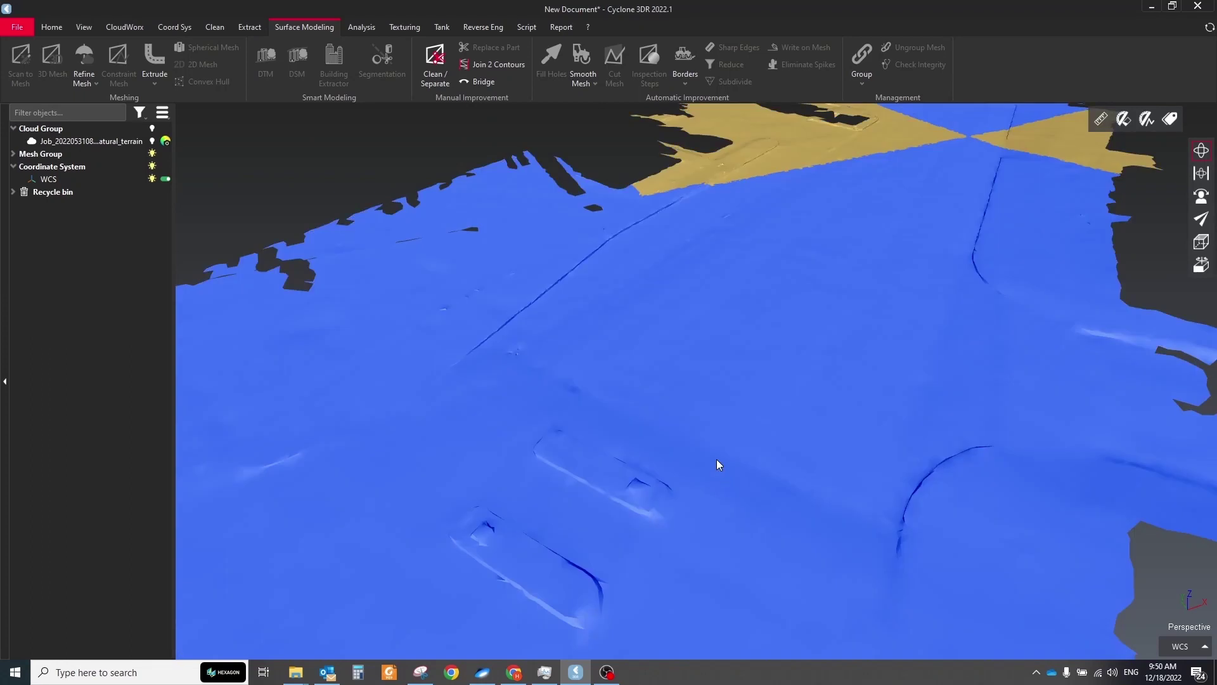
left_click(672, 284)
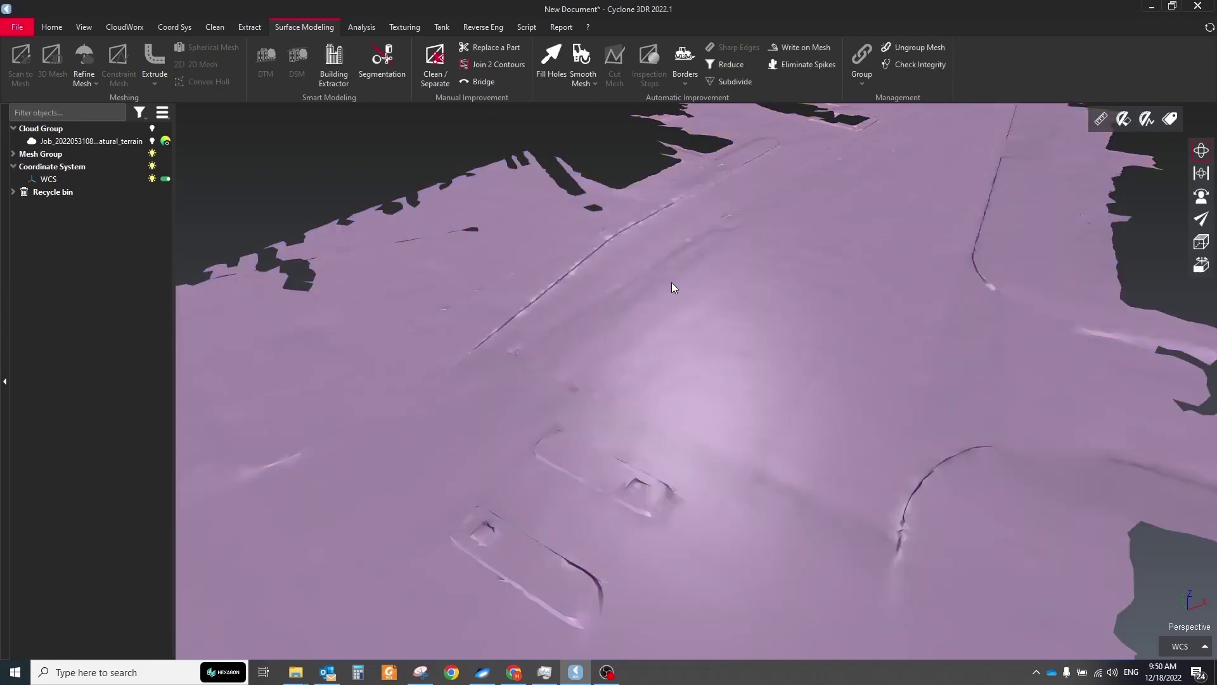
left_click(1166, 234)
scroll(1072, 250, "down", 9)
left_click_drag(981, 278, 674, 353)
scroll(590, 329, "down", 6)
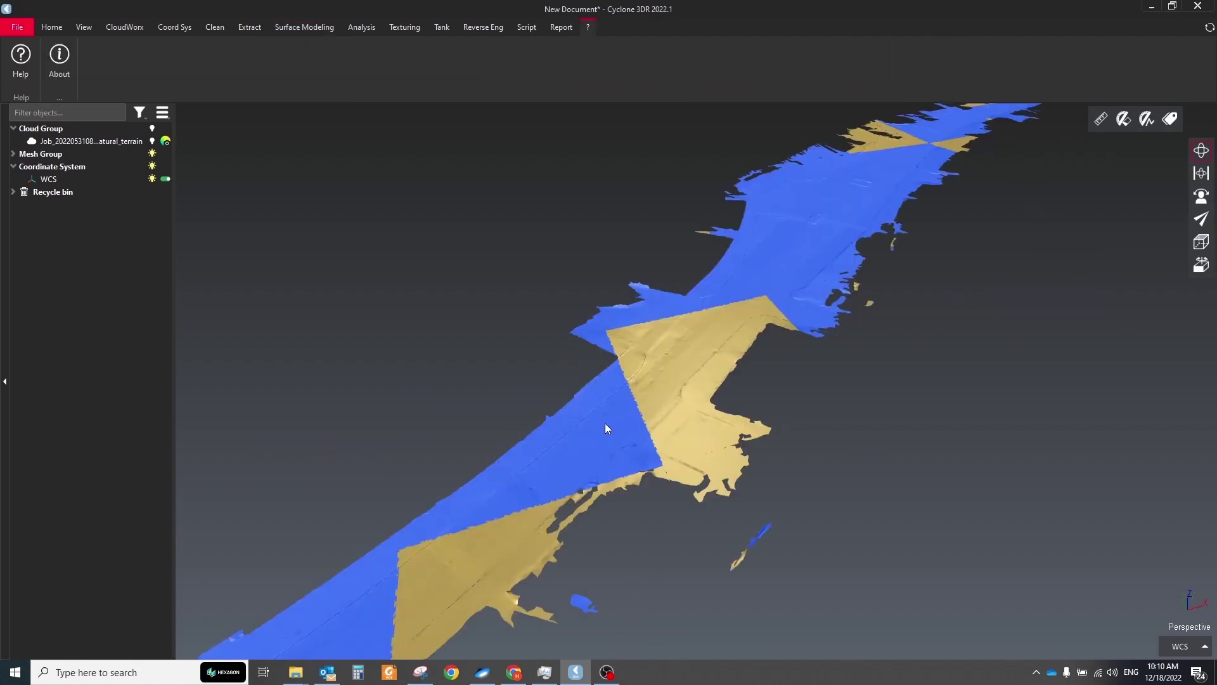
Ungroup the terrain mesh into its separate pieces
left_click(592, 431)
right_click(591, 431)
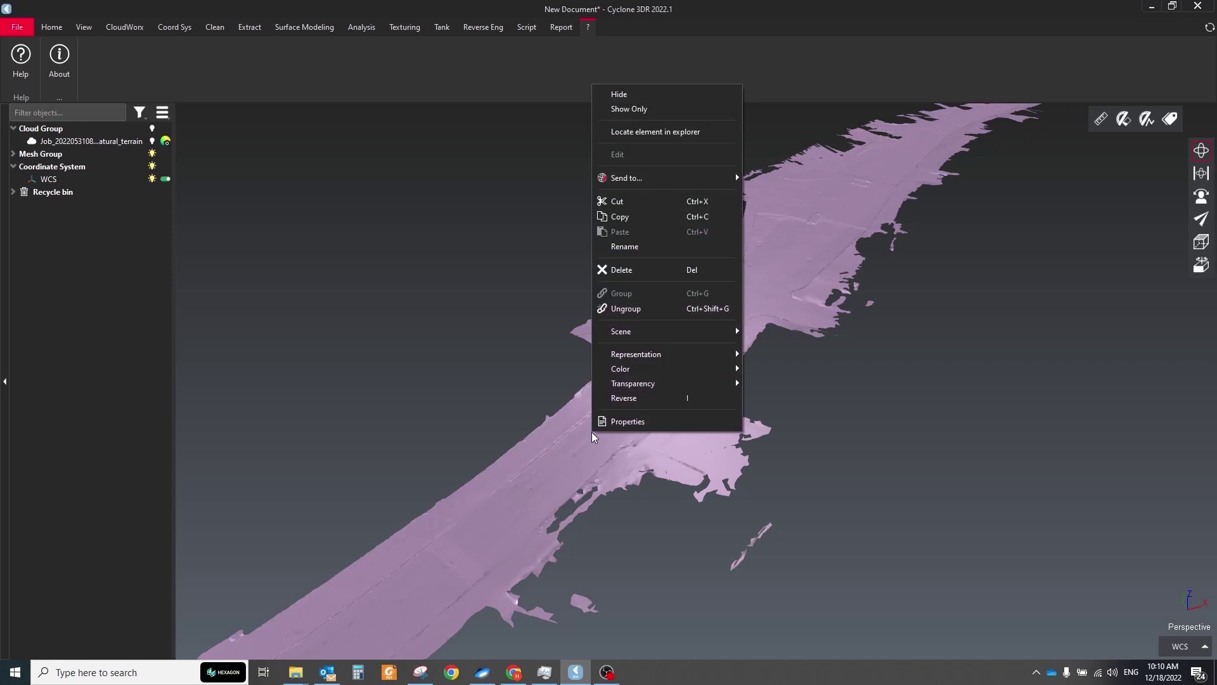
left_click(660, 309)
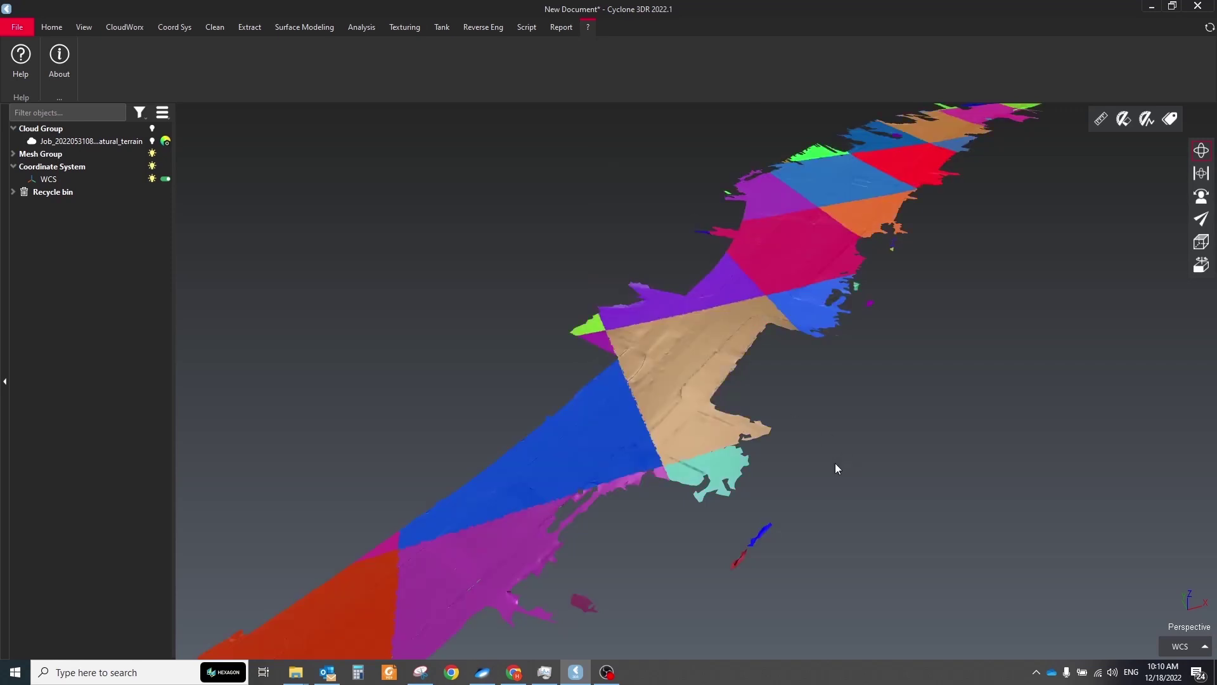
scroll(835, 463, "down", 5)
scroll(801, 417, "down", 10)
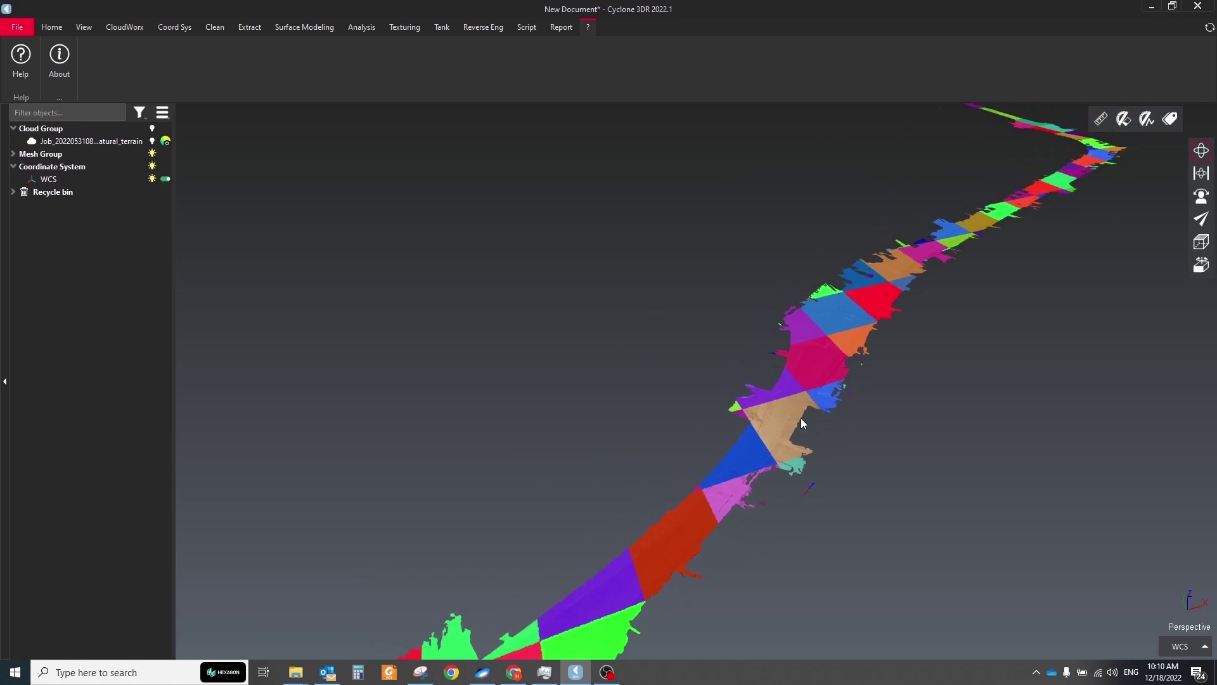
right_click_drag(757, 418, 686, 447)
Box-select all mesh pieces in the strip and colour them Gold
left_click(465, 119)
left_click_drag(476, 130, 1070, 565)
right_click(774, 416)
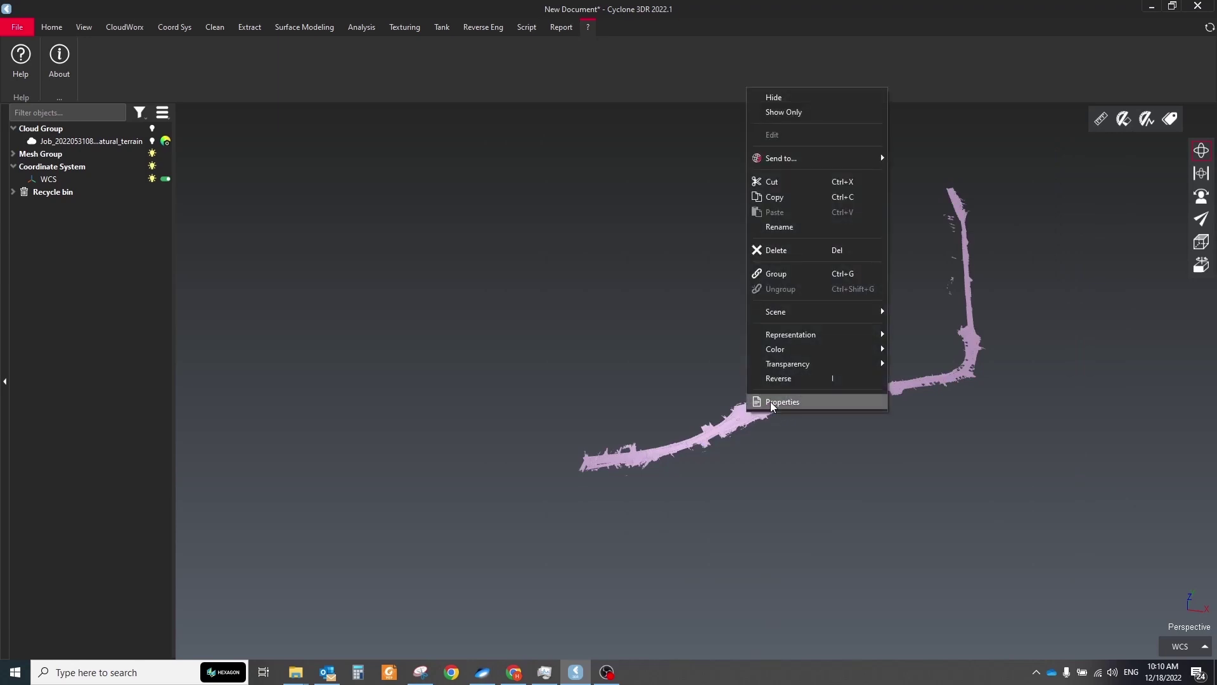
mouse_move(832, 351)
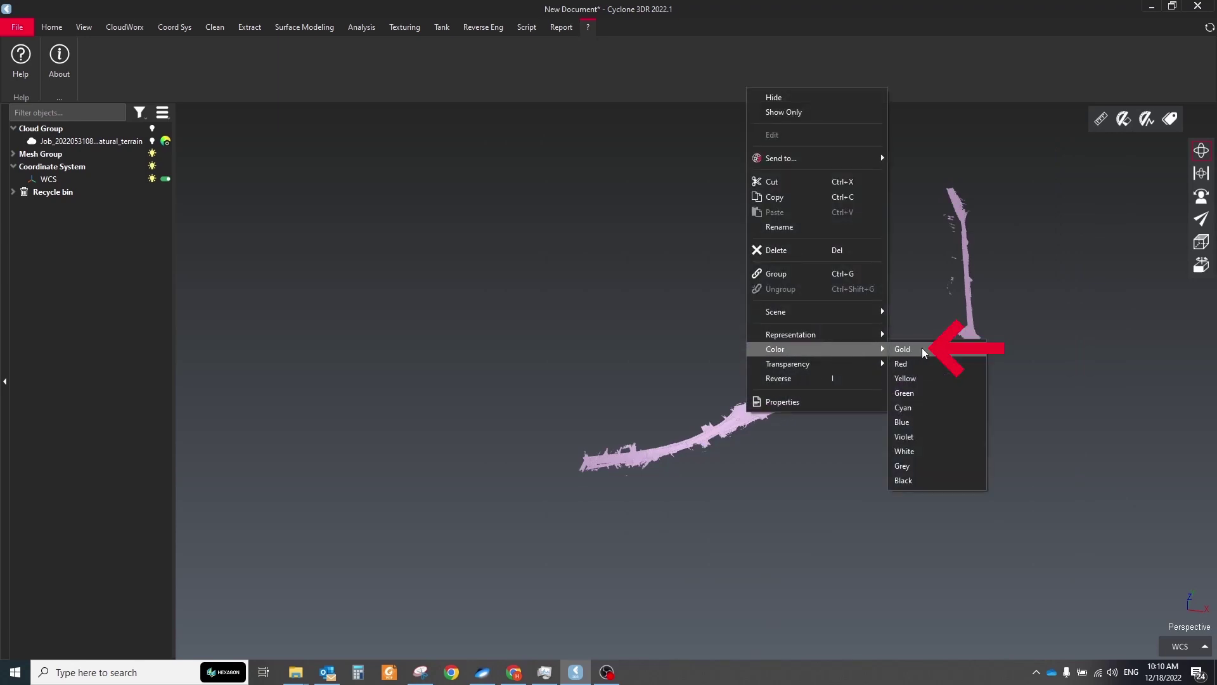
left_click(904, 349)
Reverse the orientation of the inverted lower-left road section
scroll(598, 466, "up", 5)
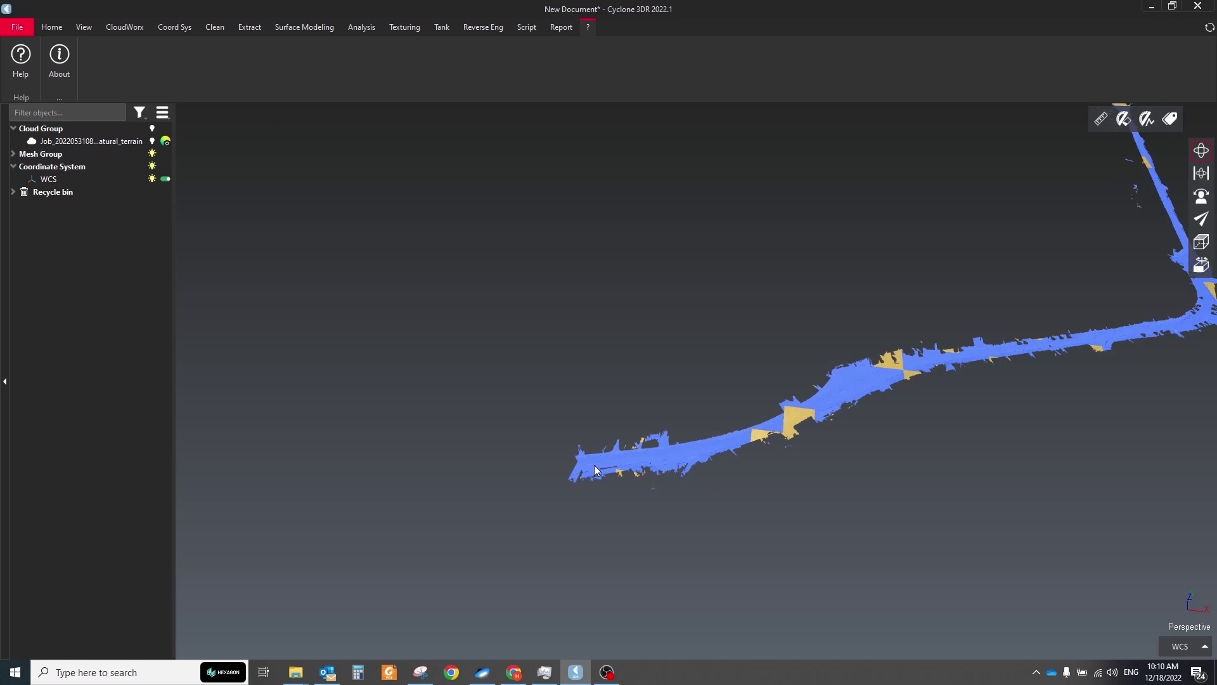
left_click_drag(601, 466, 541, 485)
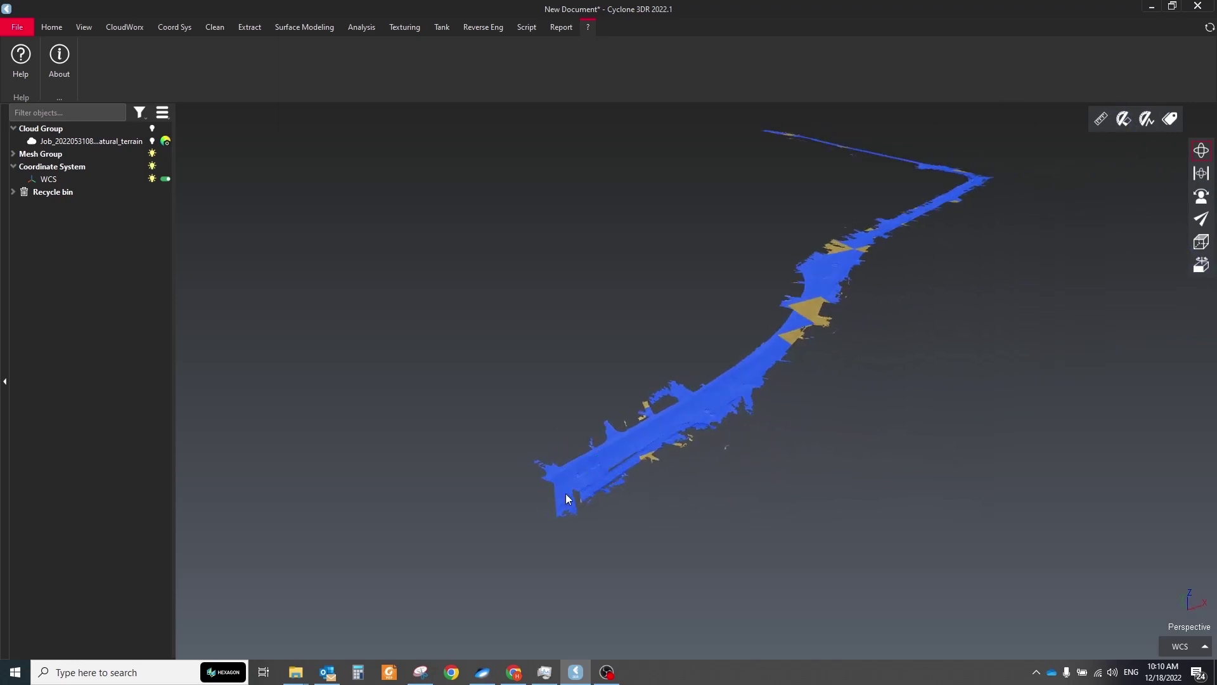
left_click(580, 469)
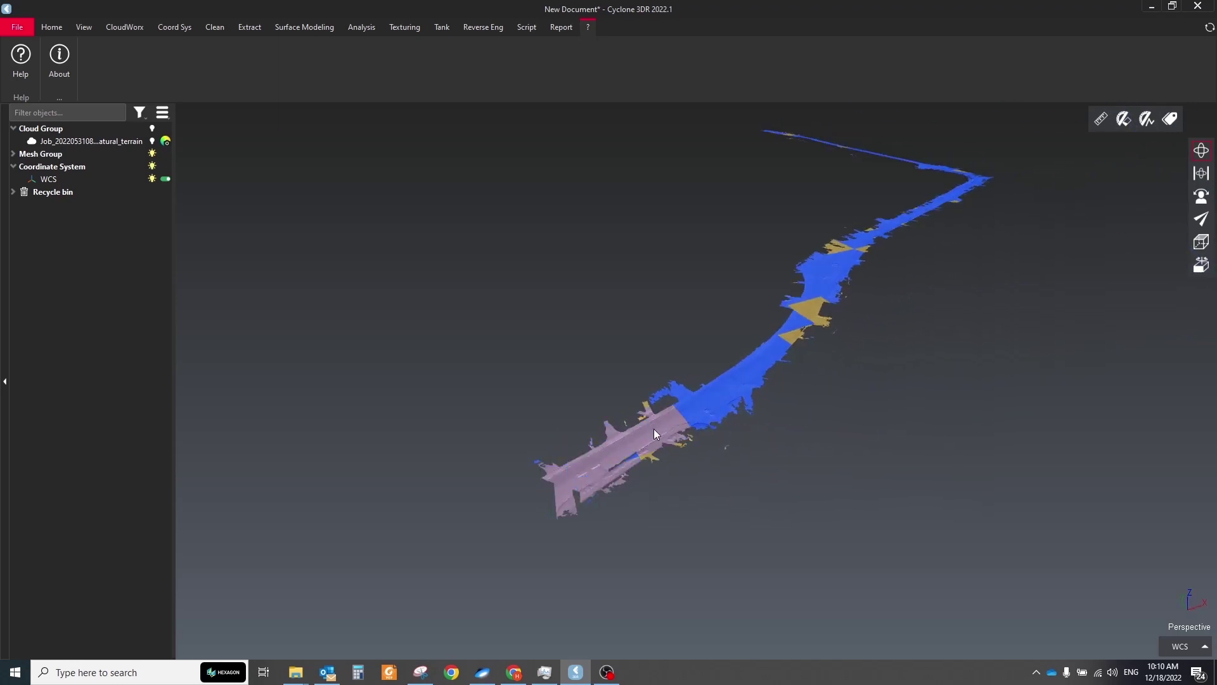
scroll(635, 454, "up", 4)
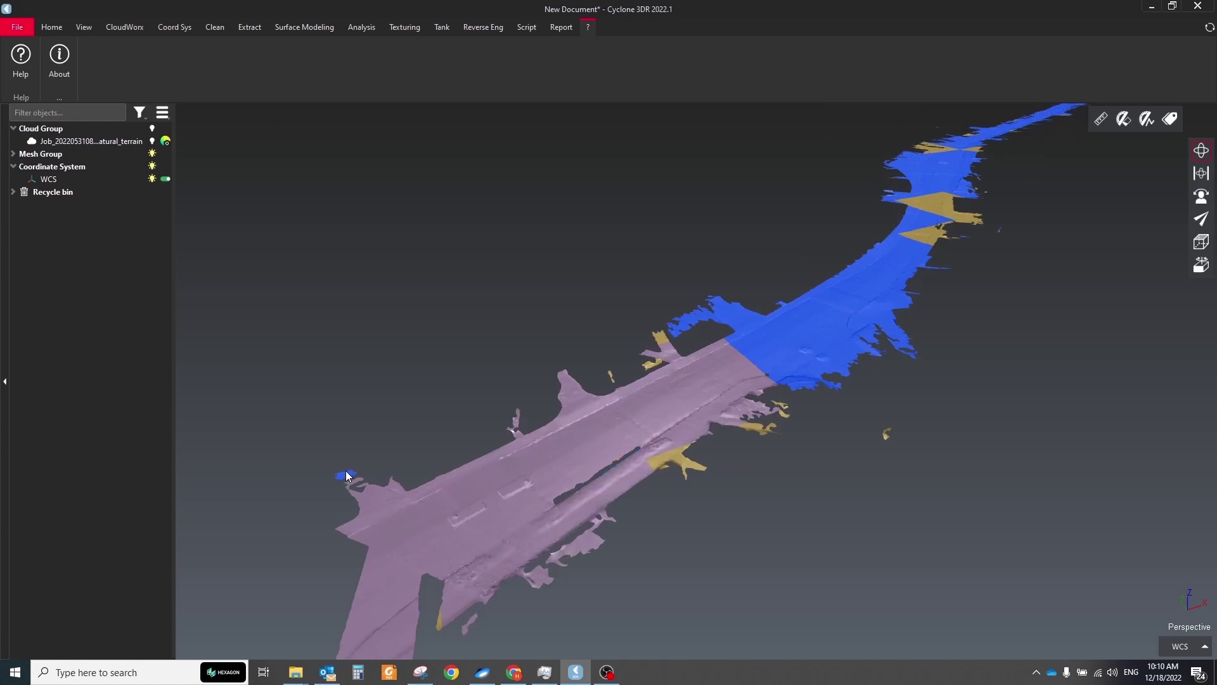
right_click(436, 502)
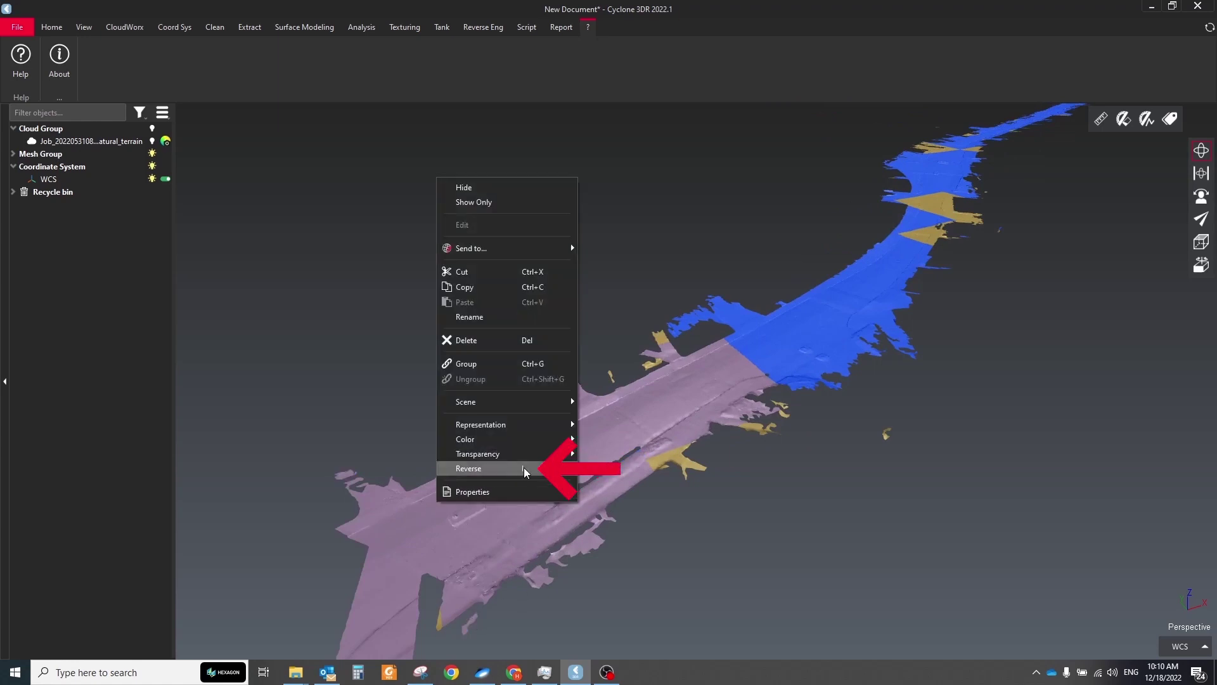
left_click(532, 465)
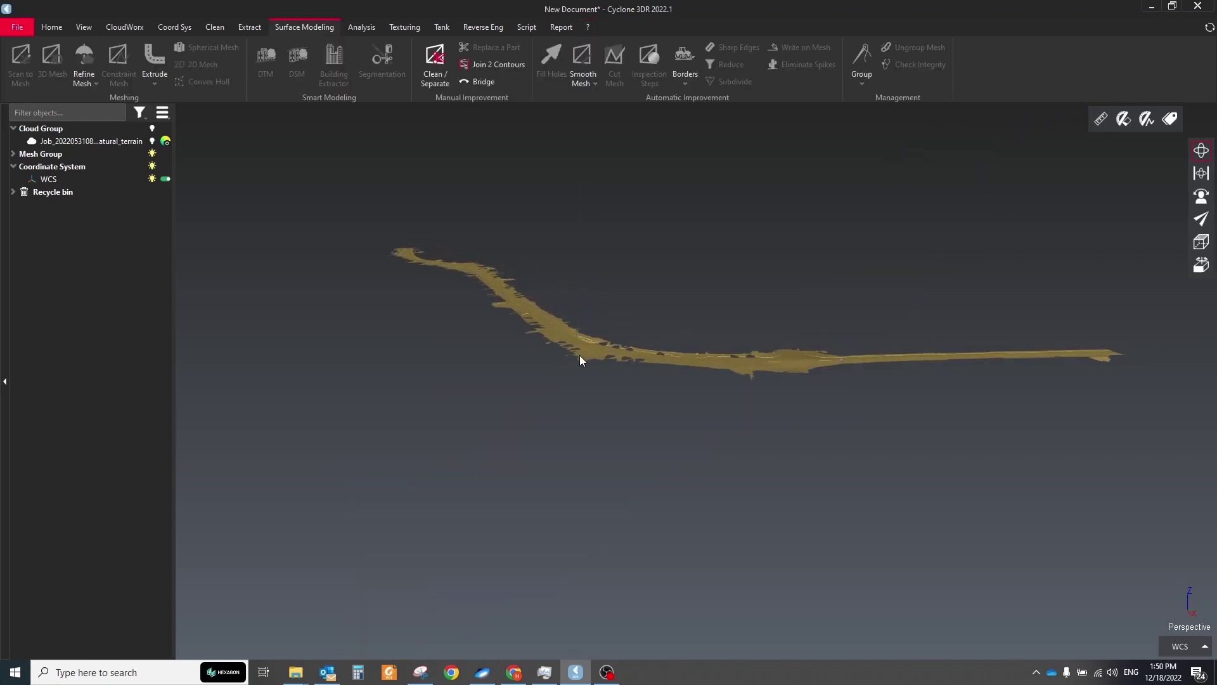
Box-select the whole terrain mesh and preview Stitch Meshes at the default 0.05 m tolerance
left_click_drag(320, 189, 1151, 441)
scroll(712, 336, "up", 5)
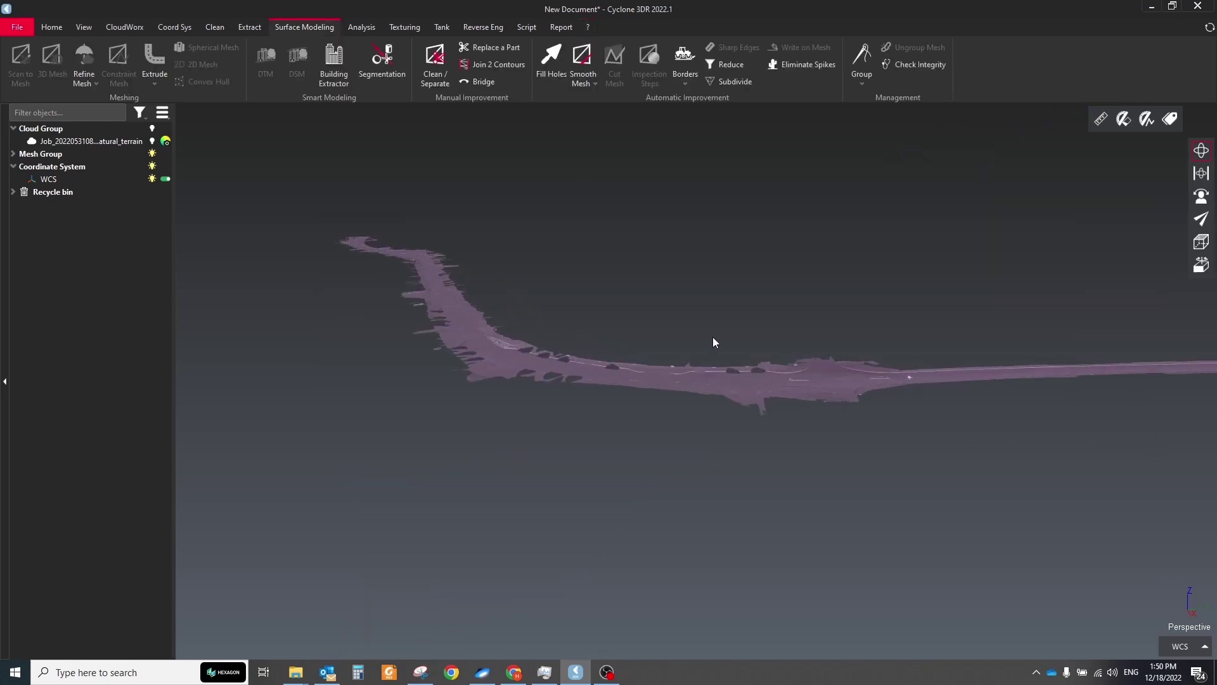
right_click_drag(646, 394, 646, 455)
scroll(646, 455, "up", 5)
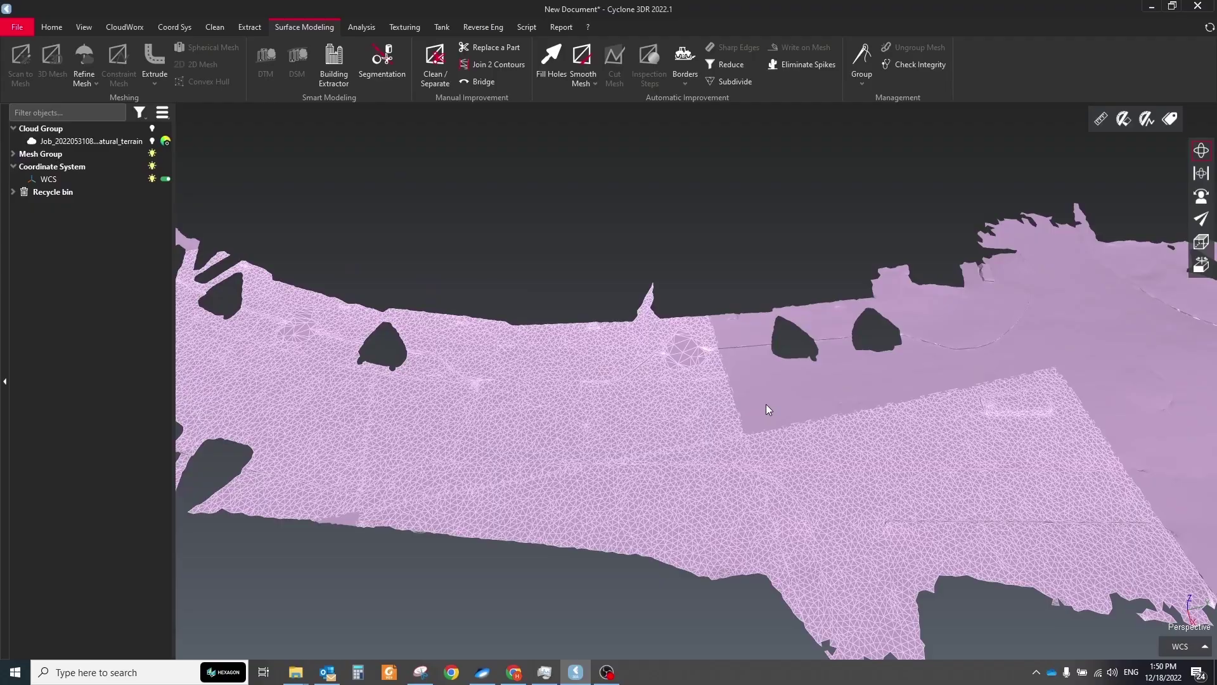
scroll(729, 472, "down", 3)
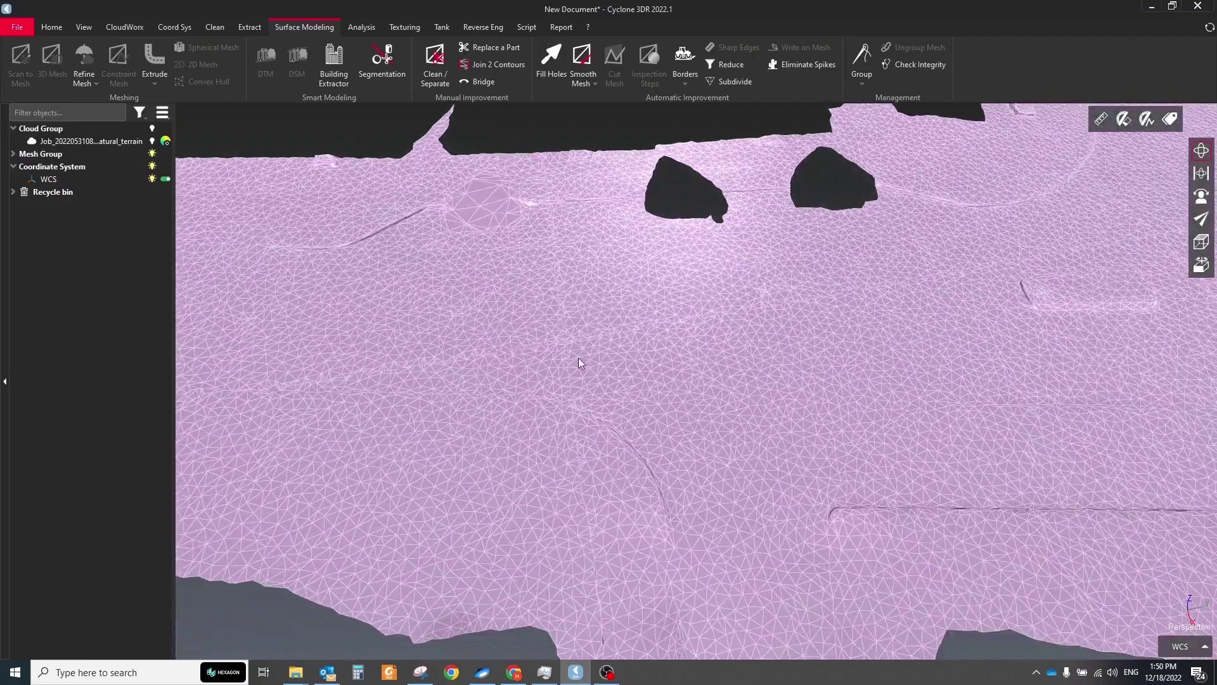
left_click_drag(628, 378, 787, 143)
left_click(861, 79)
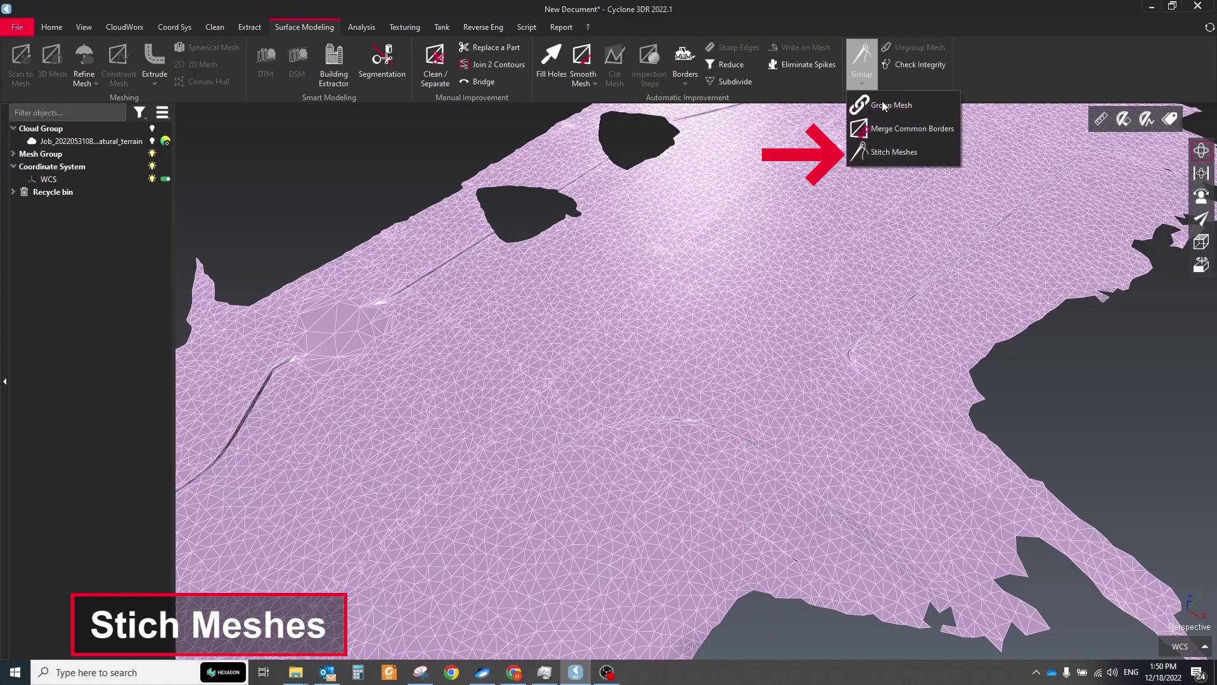
left_click(884, 152)
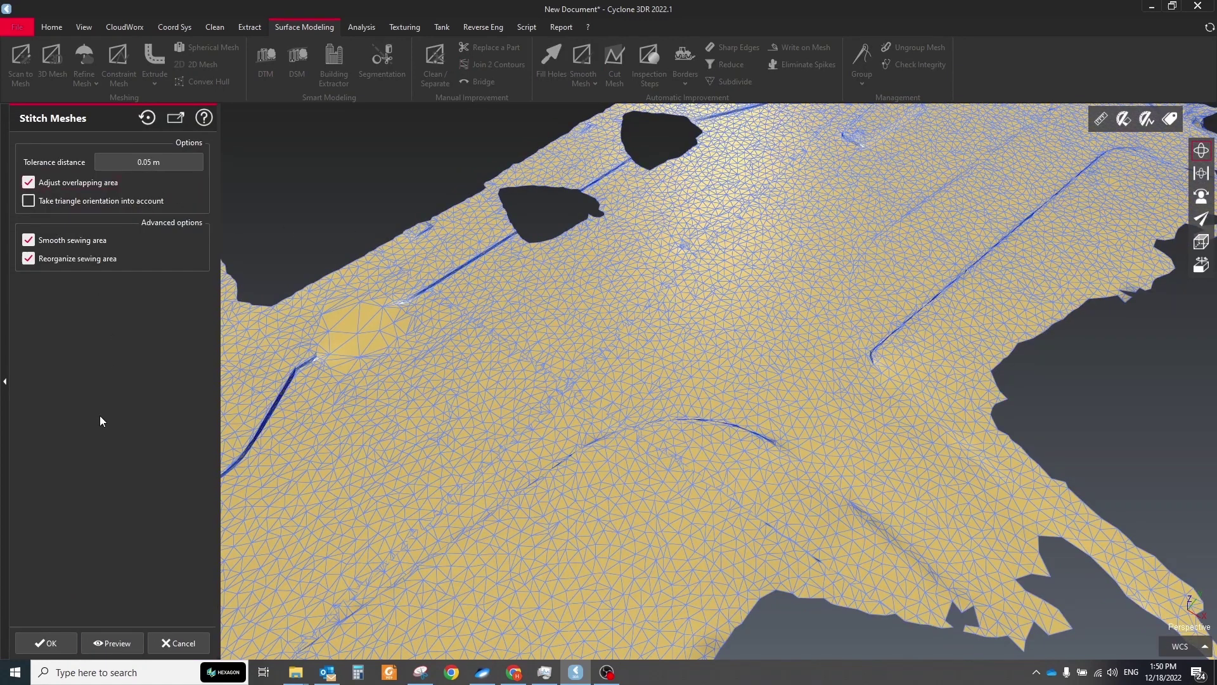
left_click(102, 637)
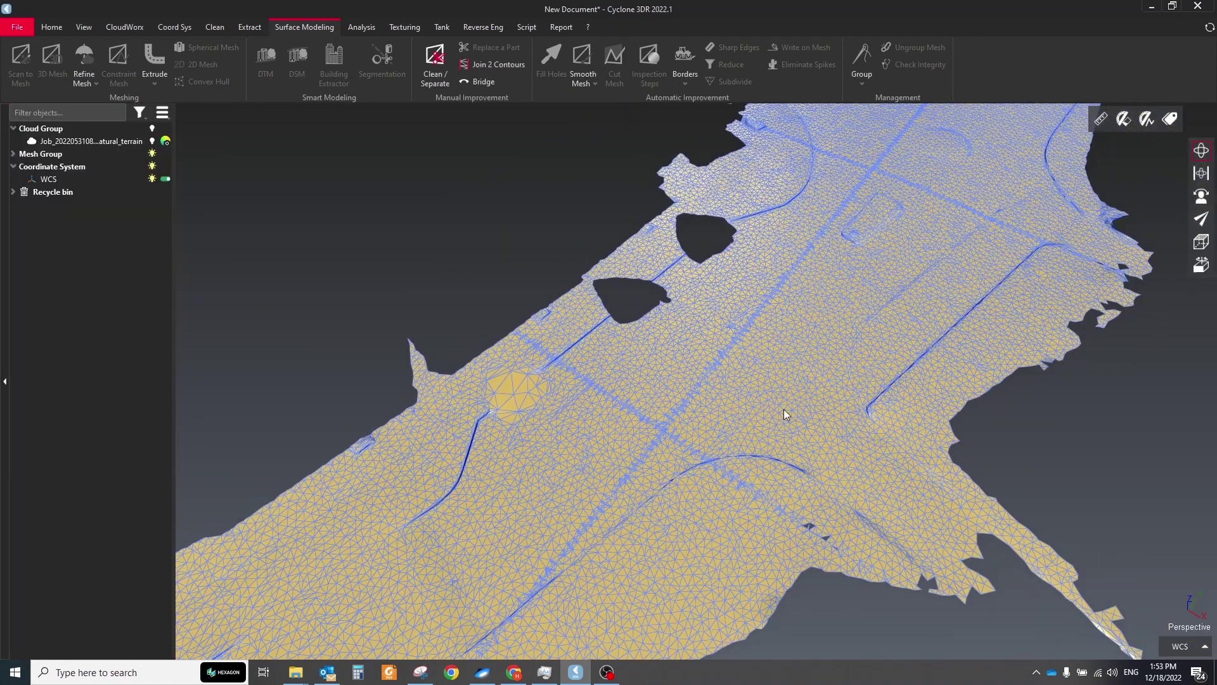
left_click_drag(786, 412, 568, 329)
left_click(568, 329)
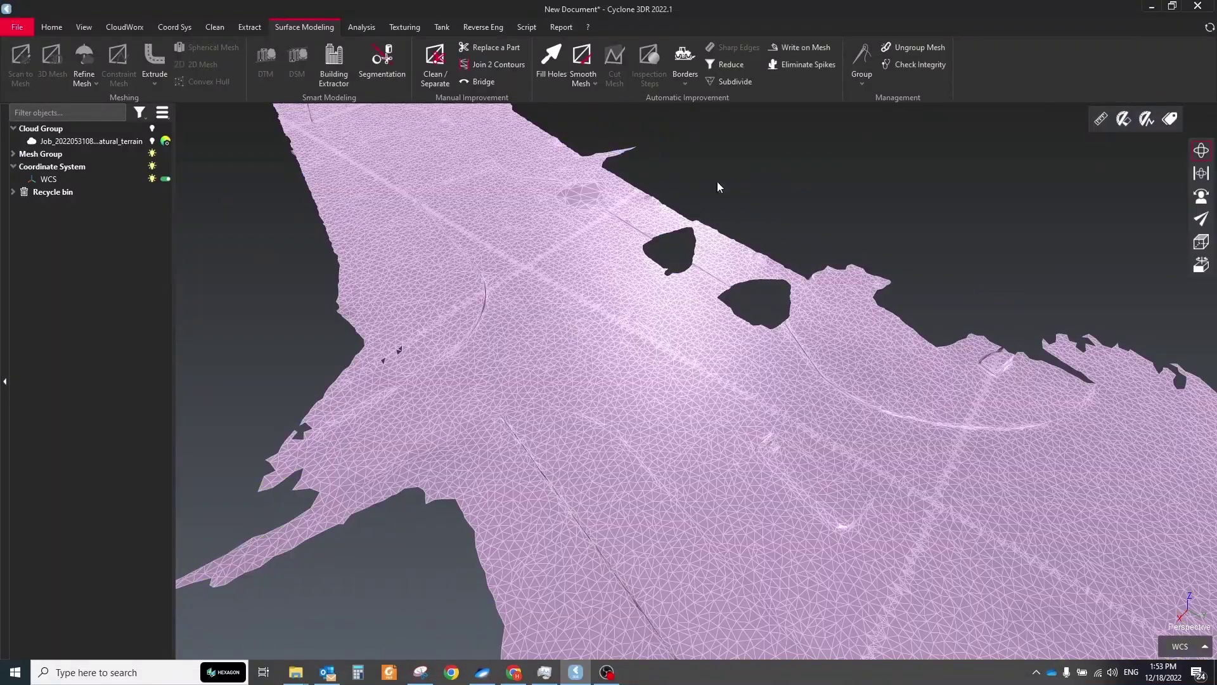
Open Reduce and preview a Control-the-deviation reduction of the stitched mesh
left_click(725, 64)
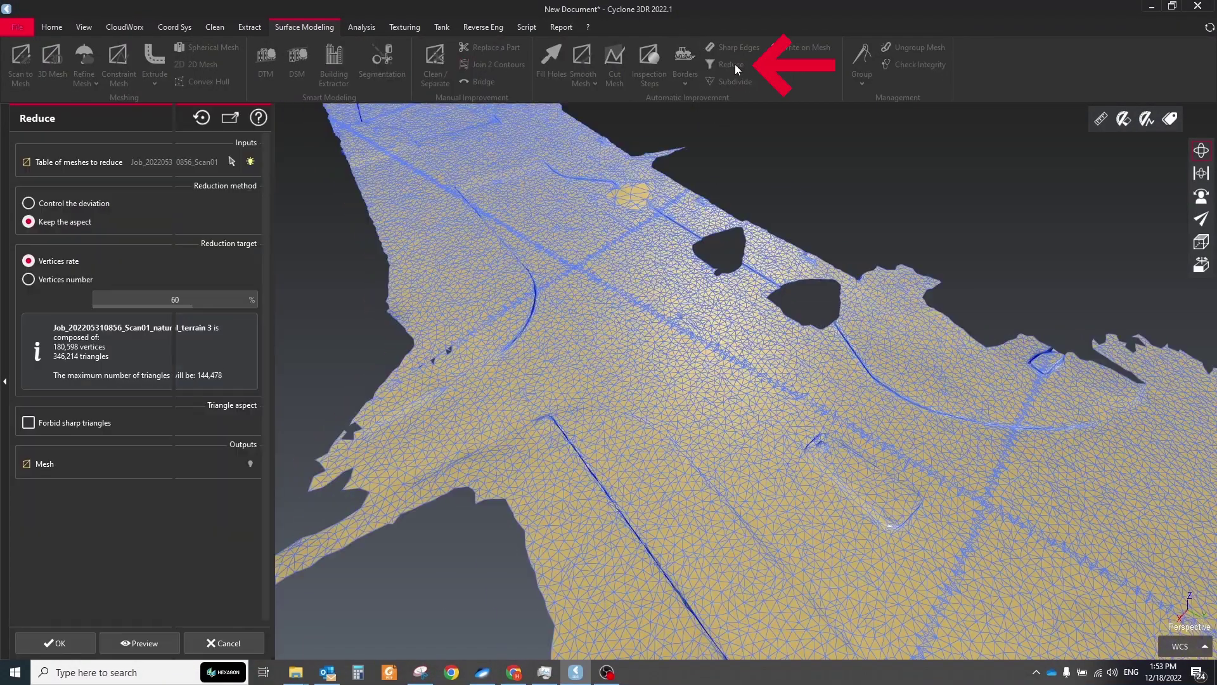
left_click(39, 205)
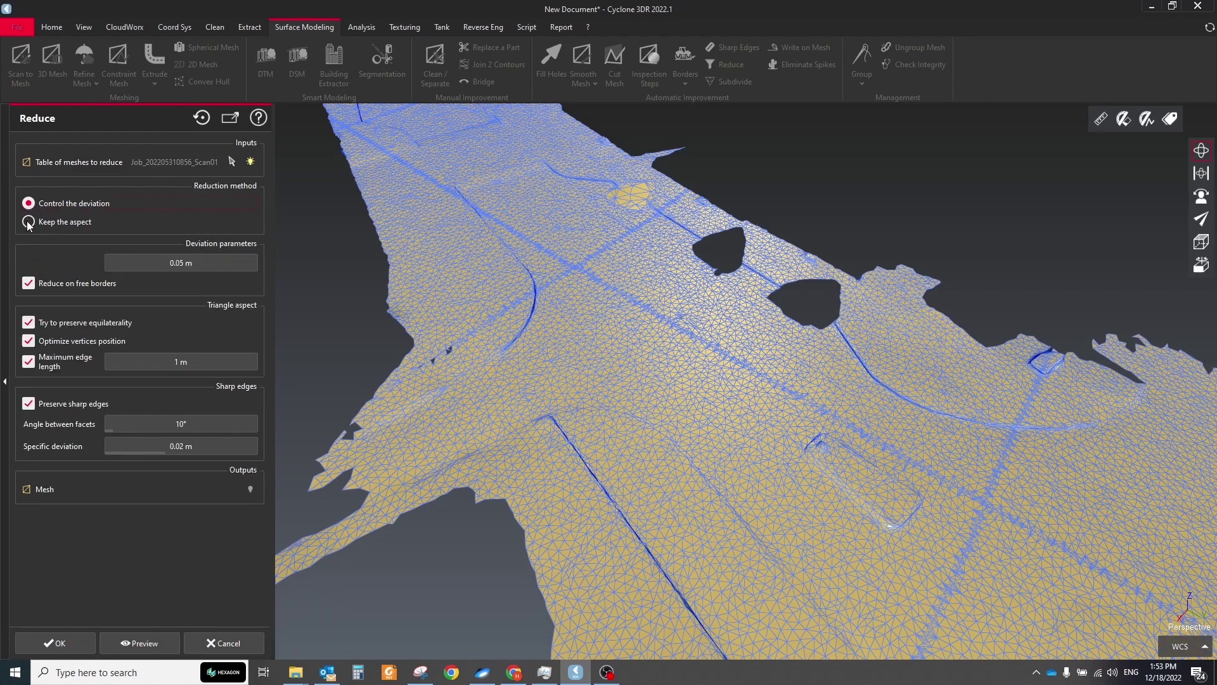
left_click(29, 223)
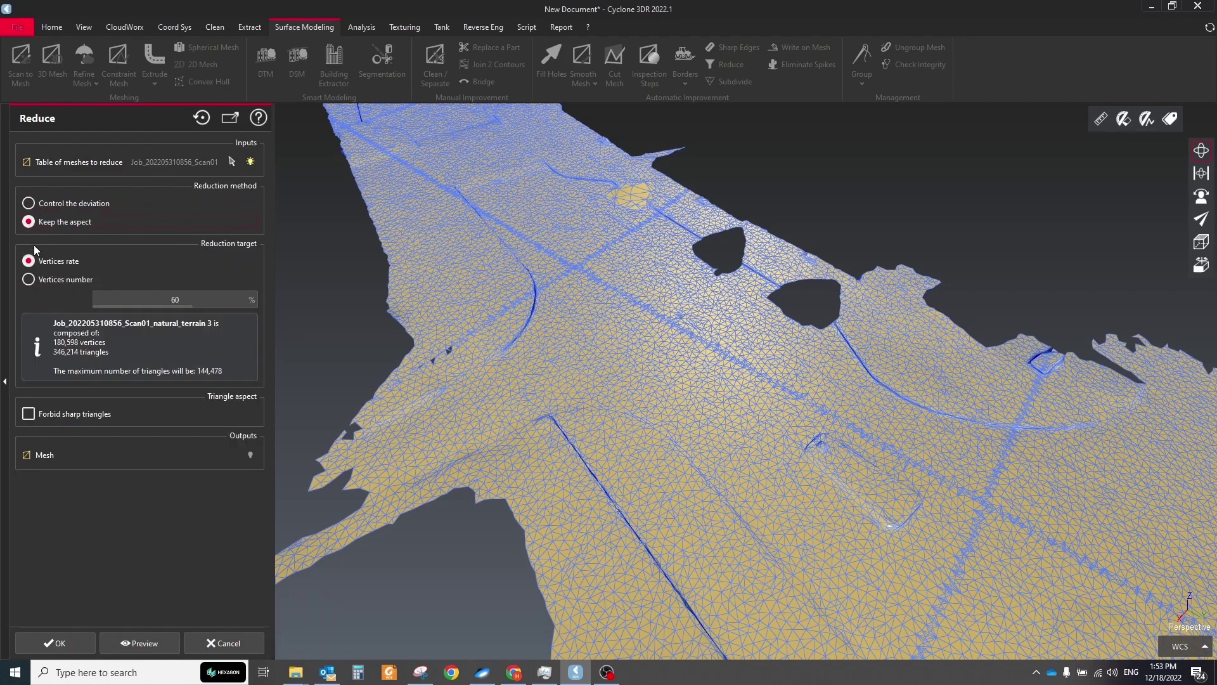
left_click(29, 206)
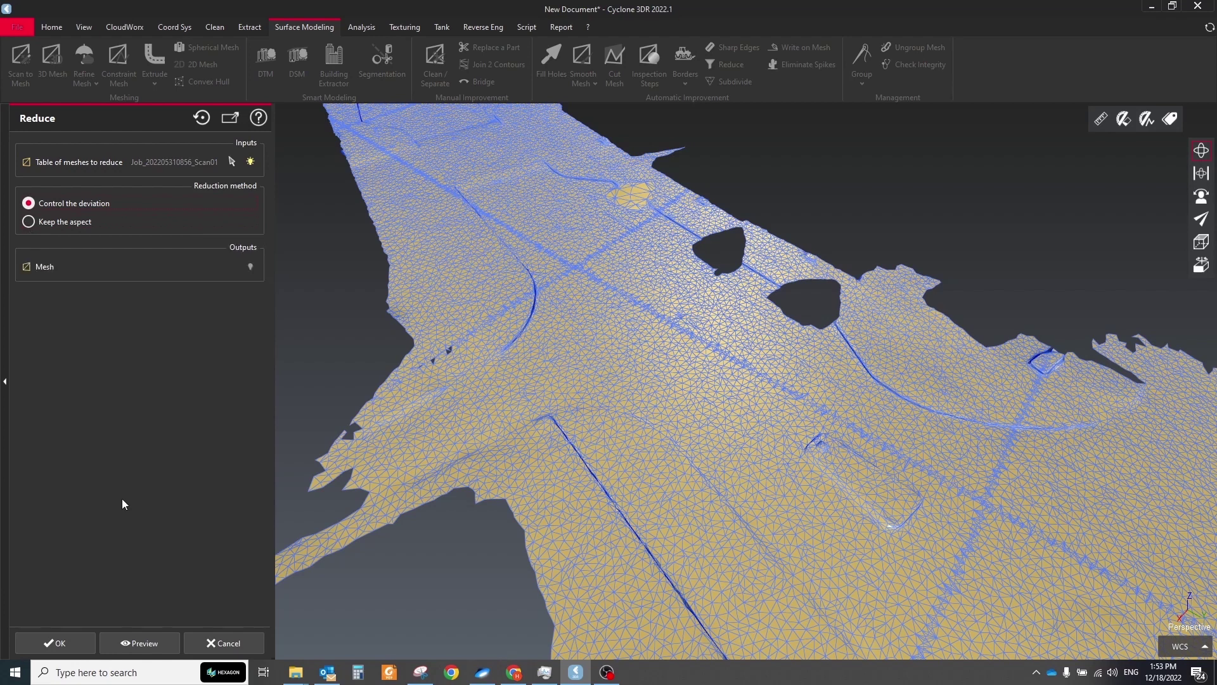
left_click(130, 643)
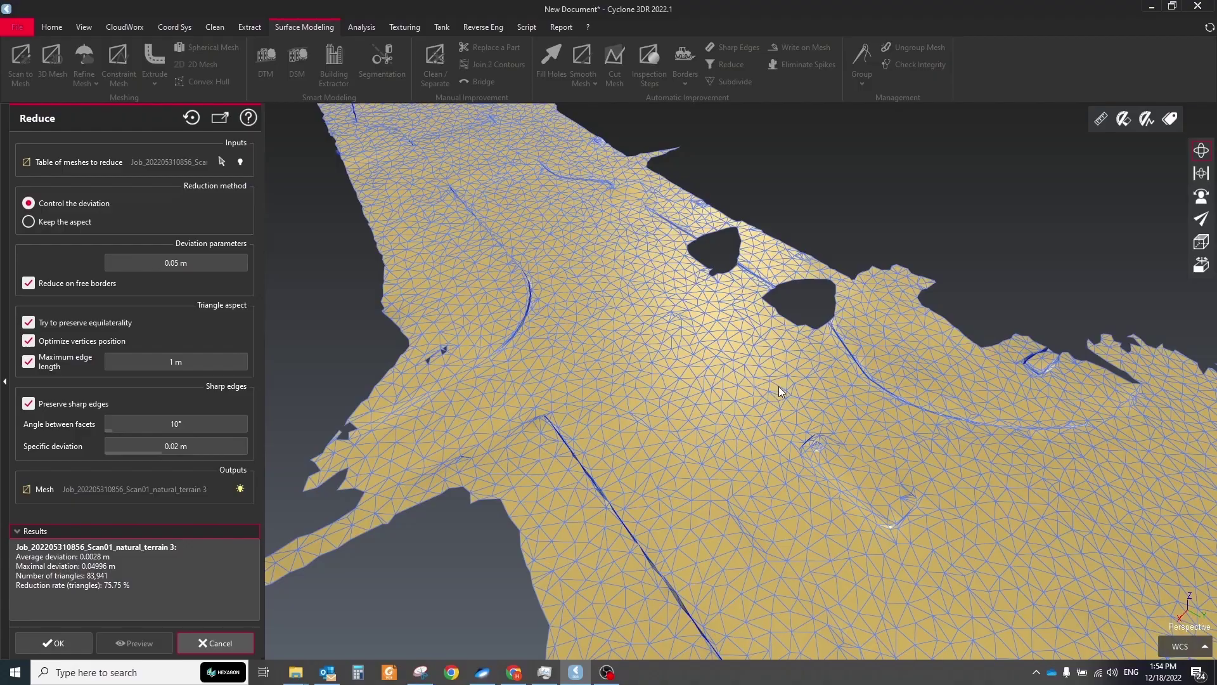
left_click_drag(750, 391, 868, 400)
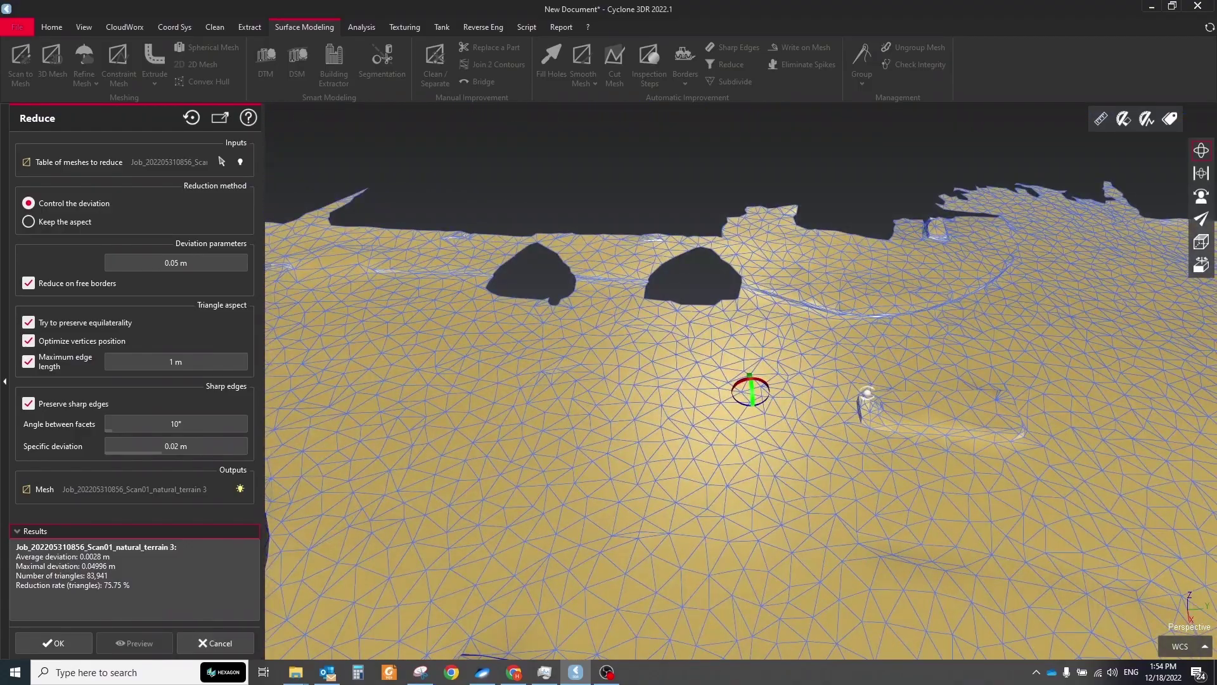
Preview a Keep-the-aspect reduction at 60% vertices, giving 129,496 triangles
left_click(28, 221)
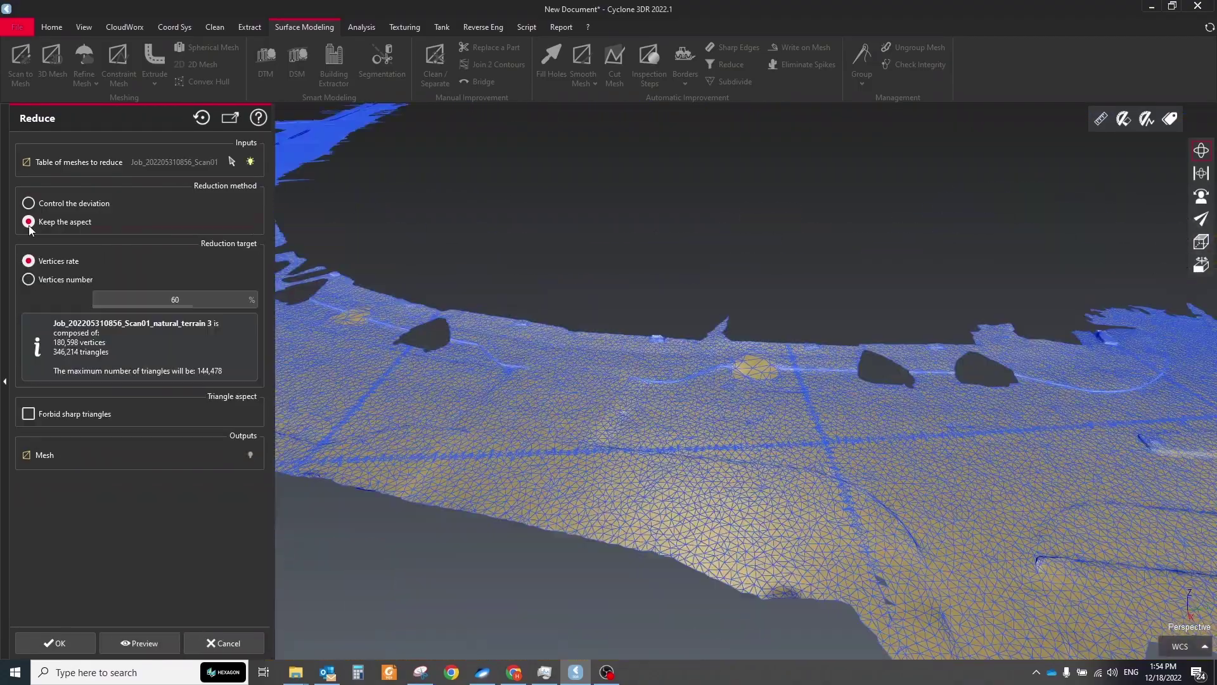
left_click(140, 642)
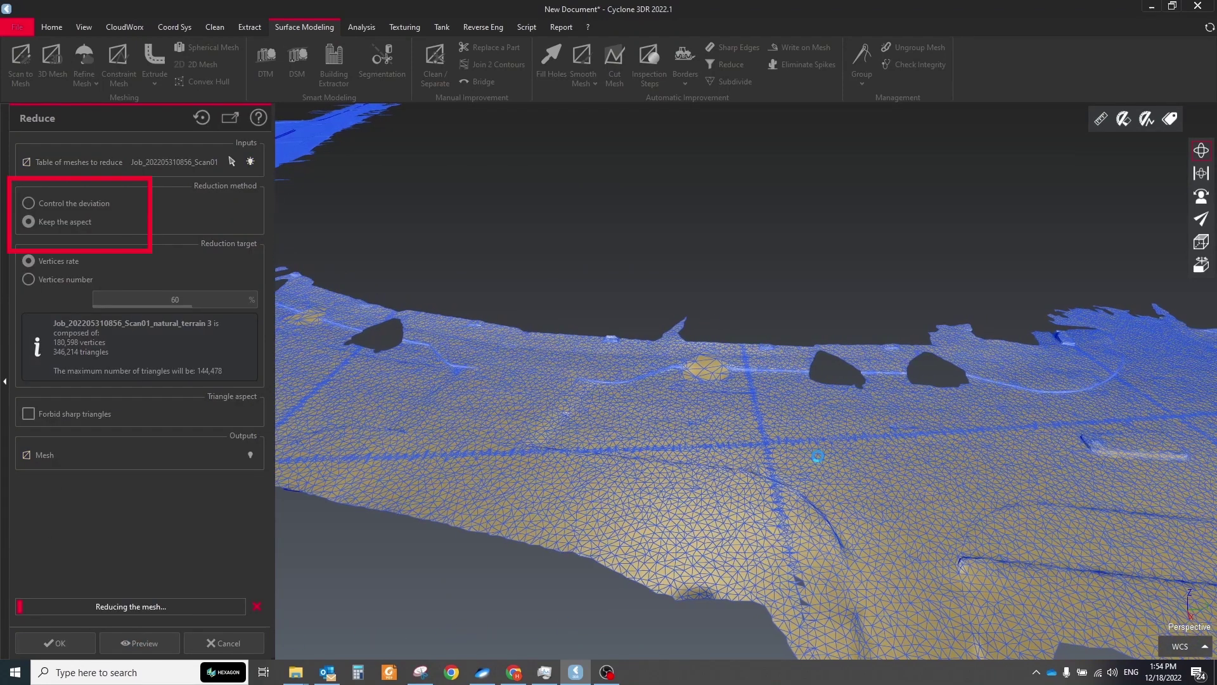
left_click_drag(818, 456, 801, 421)
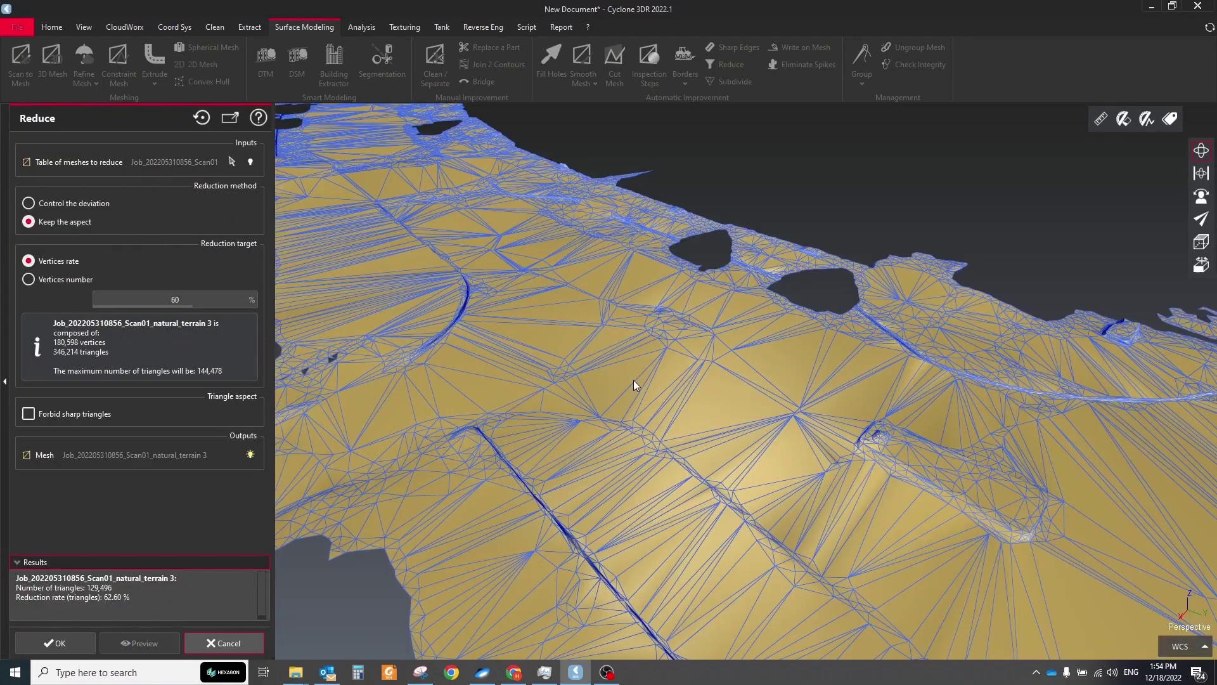
scroll(603, 257, "up", 1)
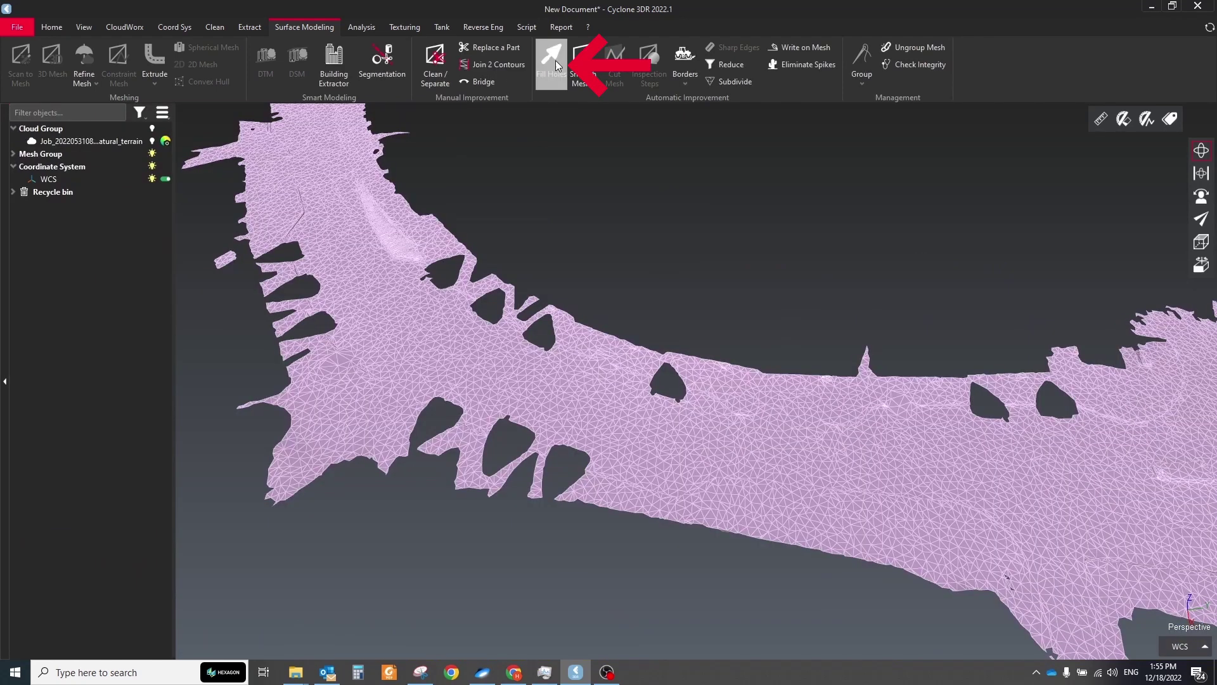
Open Fill Holes, pick hole borders and preview filling the seven holes
left_click(550, 61)
left_click(491, 294)
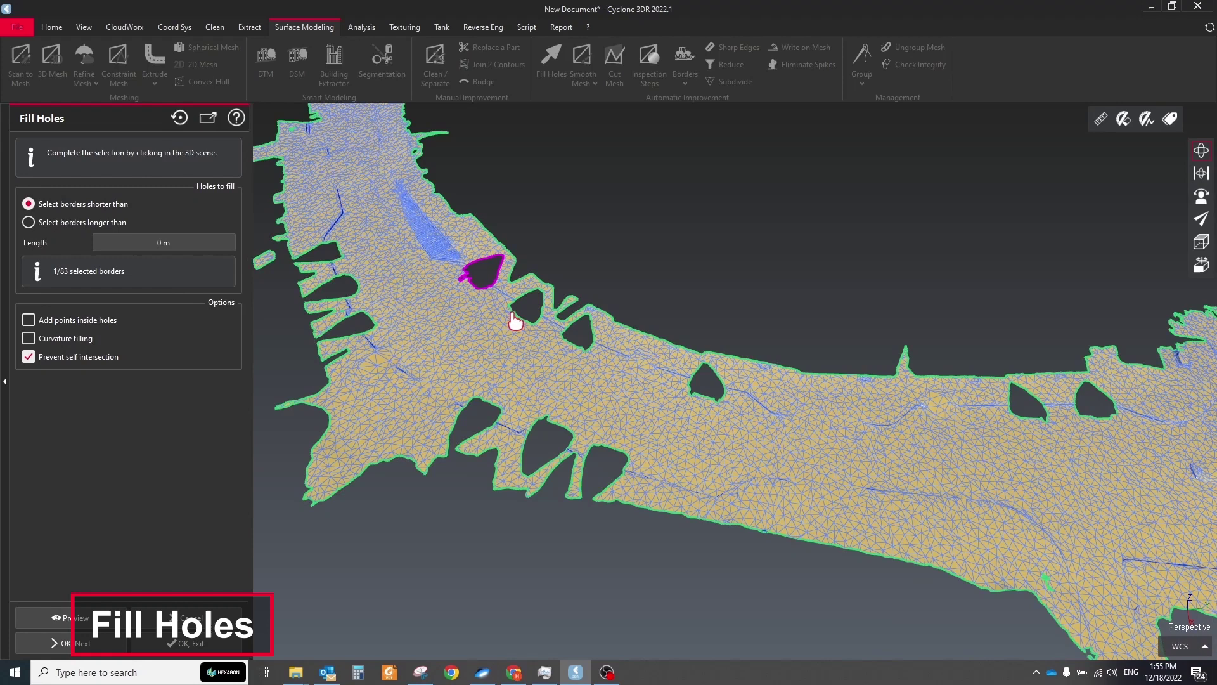
left_click(525, 309)
left_click(578, 332)
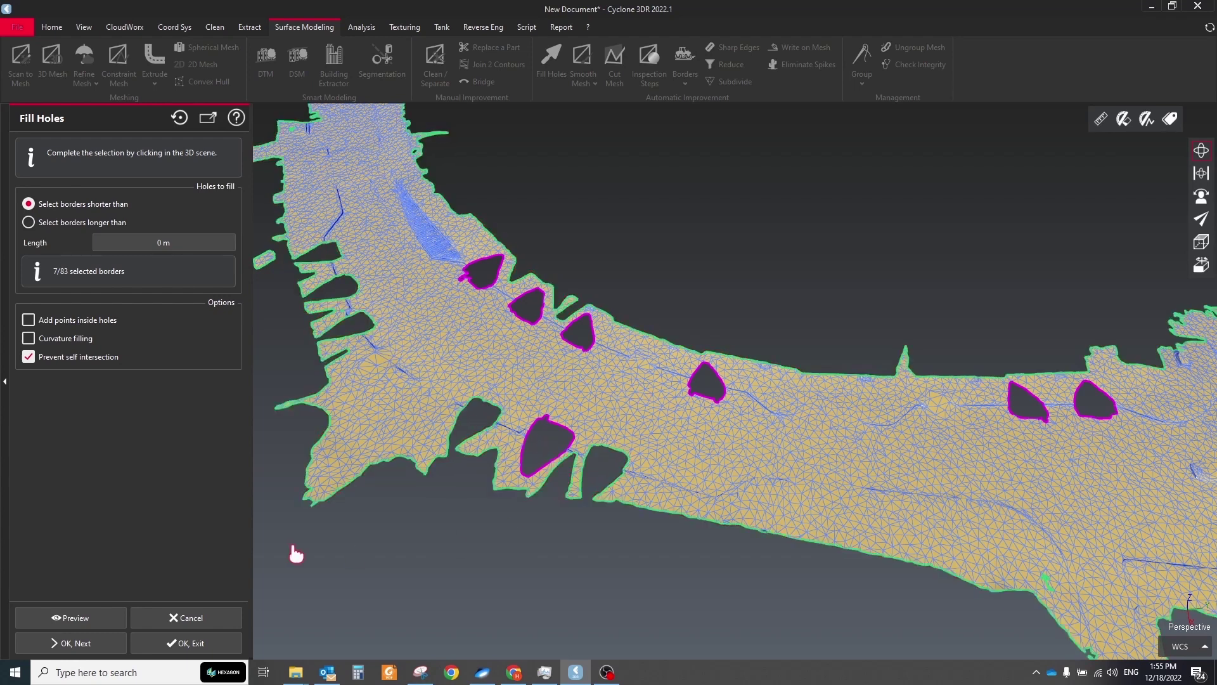
left_click(98, 621)
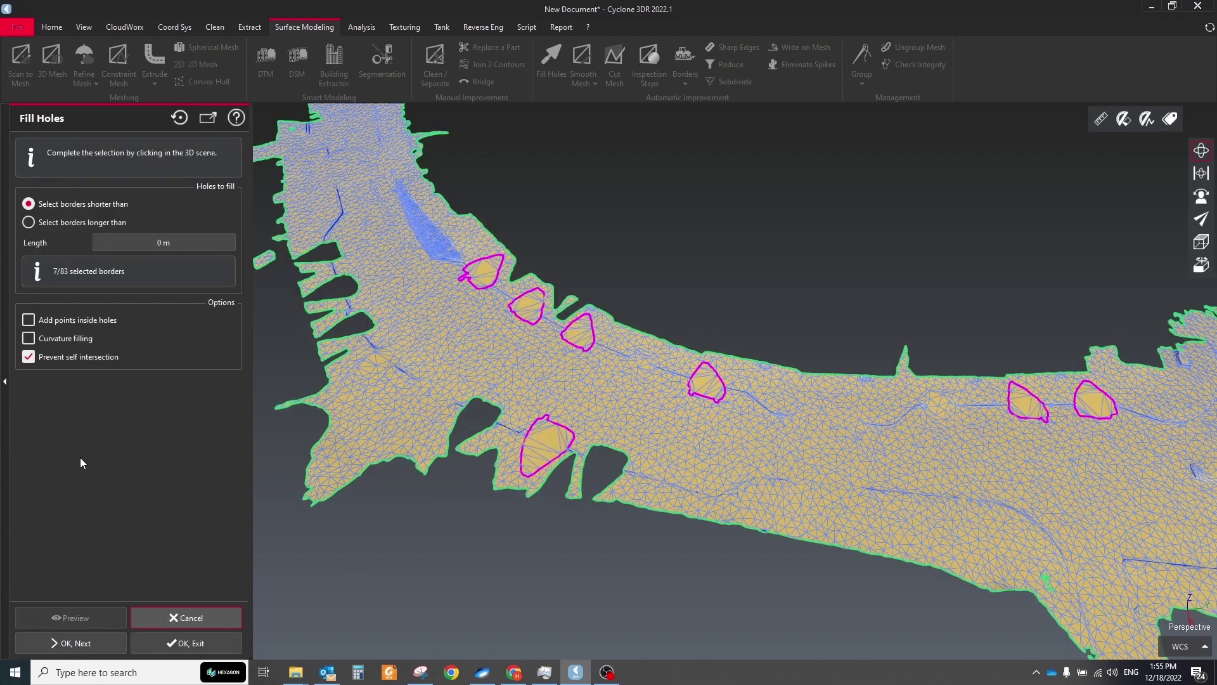
Enable Add points inside holes, preview again, and apply the fill
left_click(30, 321)
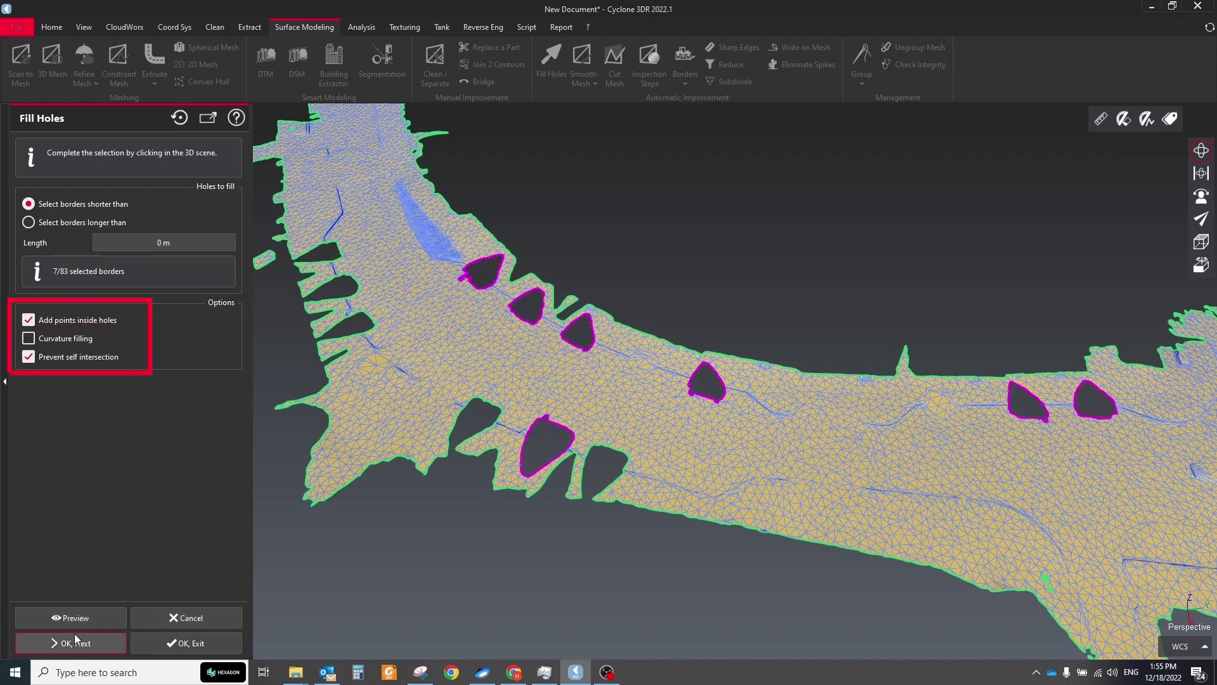
left_click(73, 616)
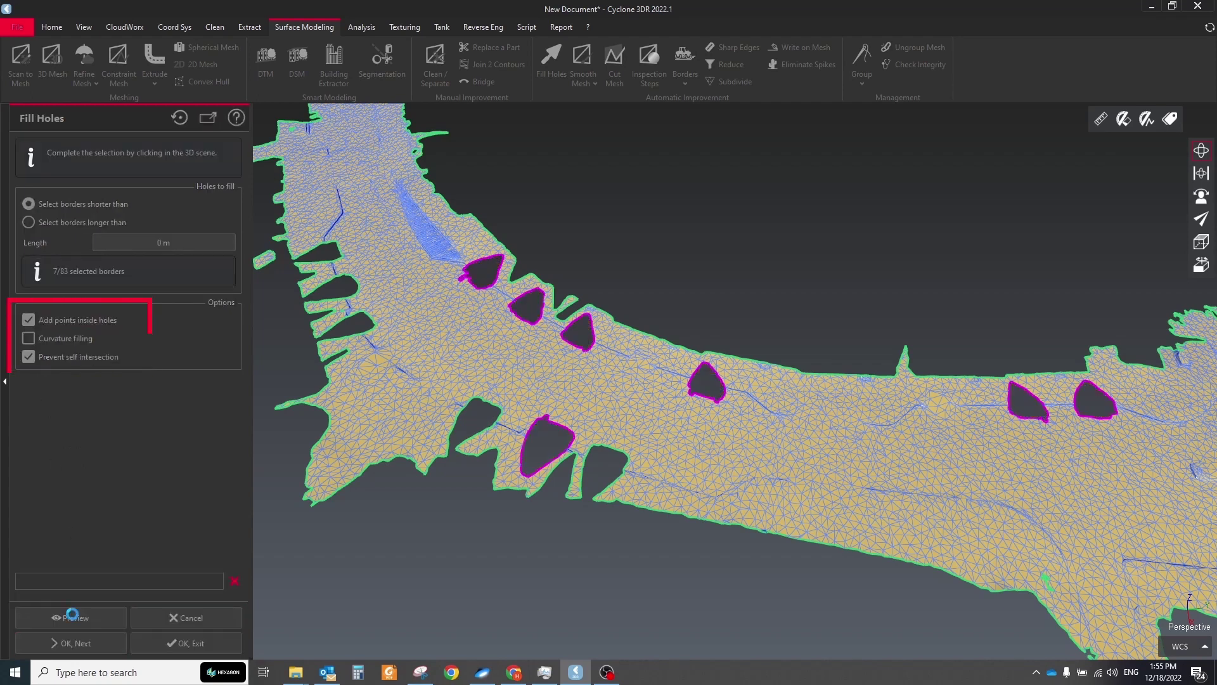
left_click(153, 641)
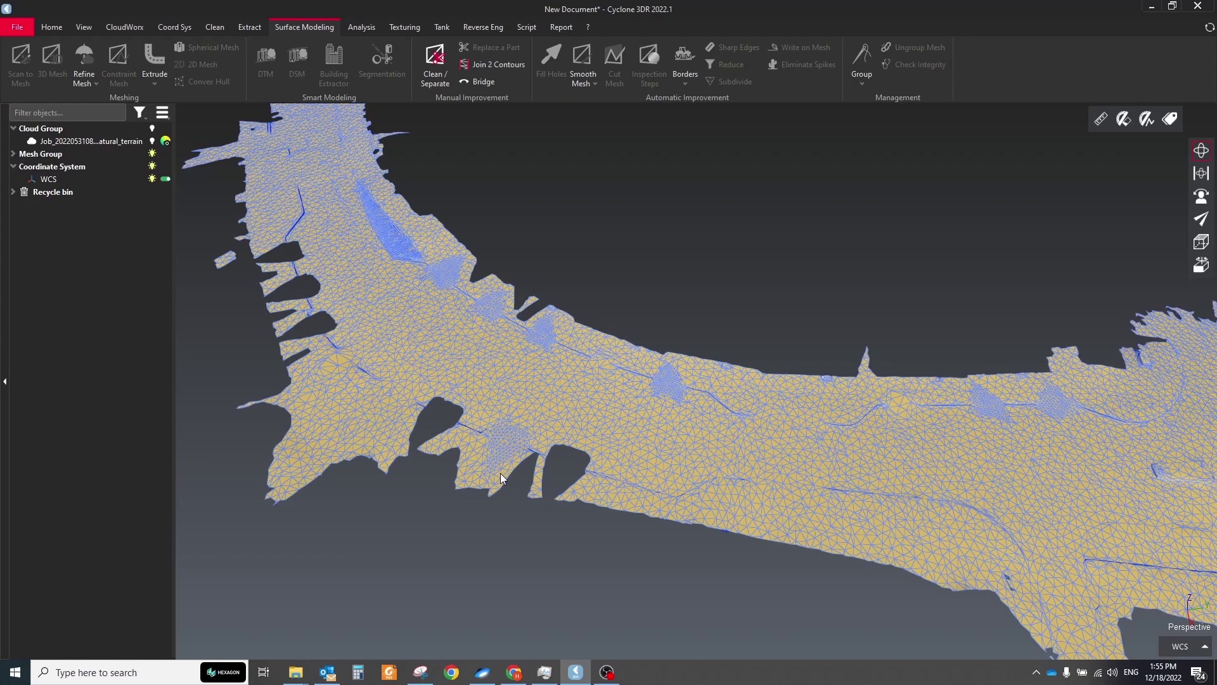
middle_click_drag(438, 419, 640, 418)
scroll(685, 416, "up", 6)
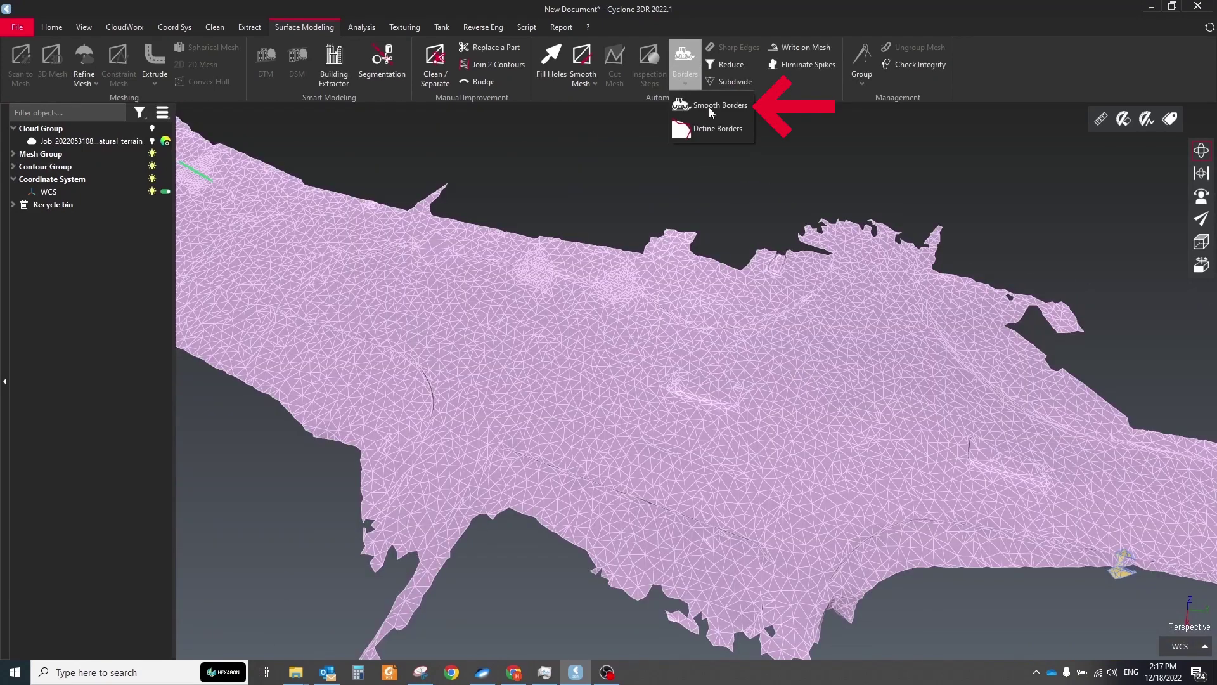
Preview Smooth Borders on the mesh's outer border and inspect the edge along the strip
left_click(713, 106)
left_click(734, 242)
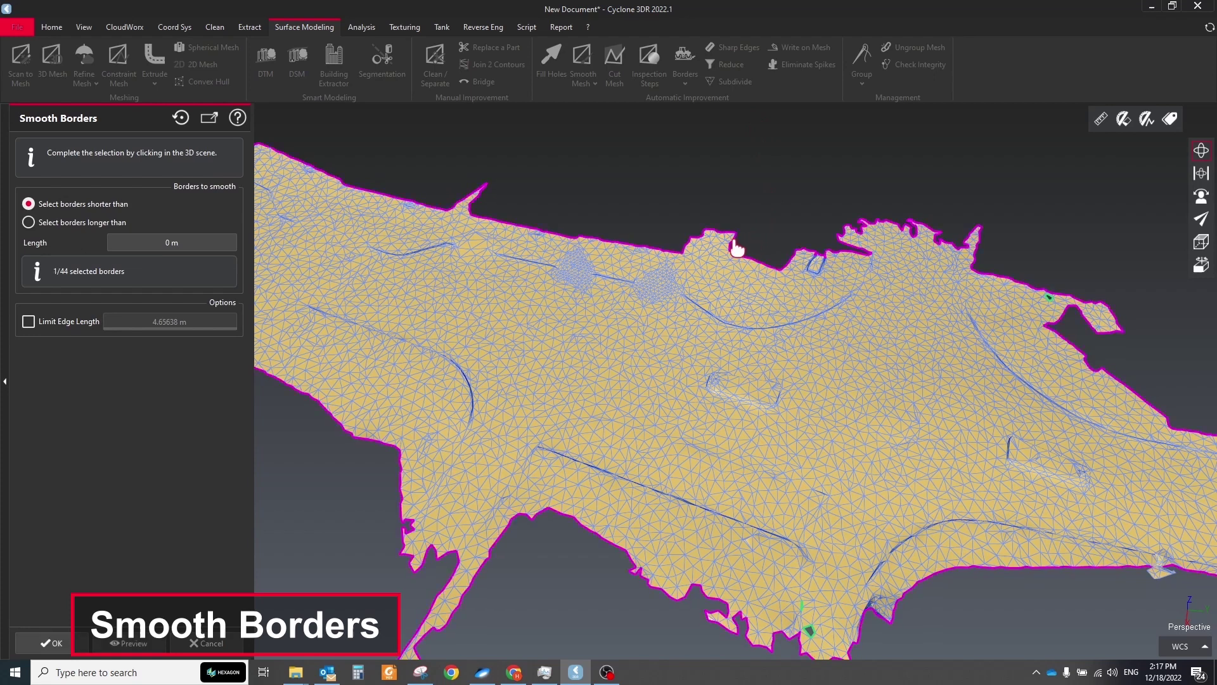
left_click(124, 643)
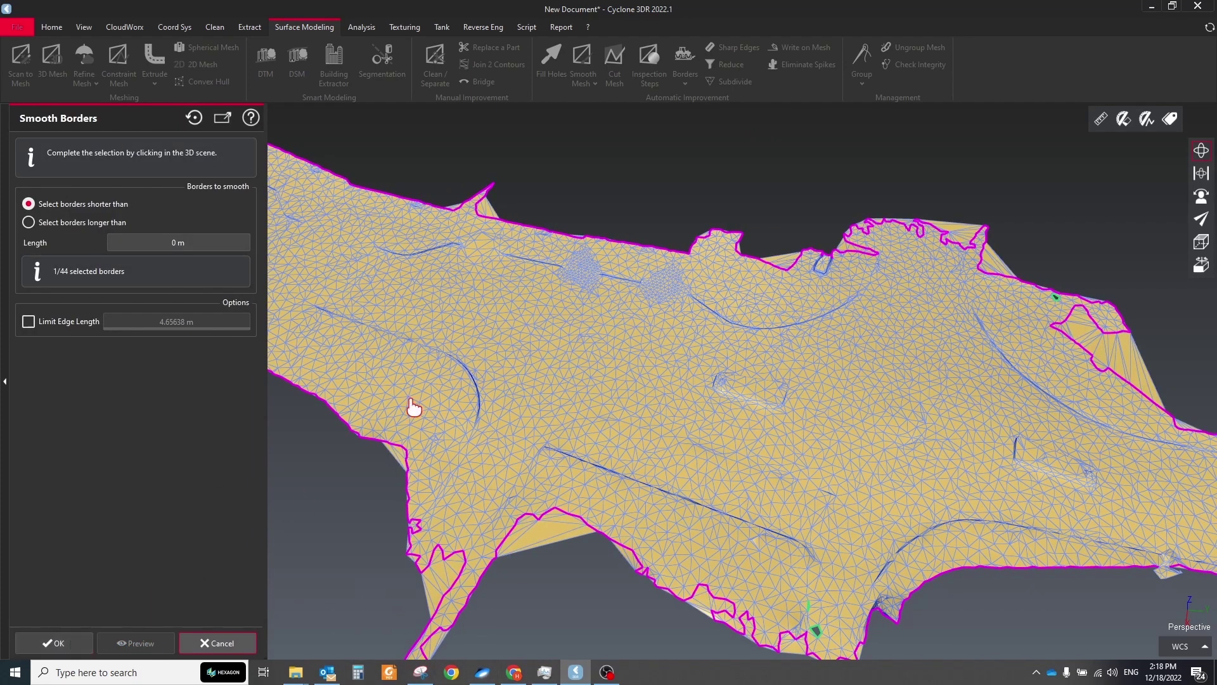
right_click_drag(413, 408, 948, 585)
right_click_drag(574, 325, 884, 533)
scroll(580, 344, "up", 3)
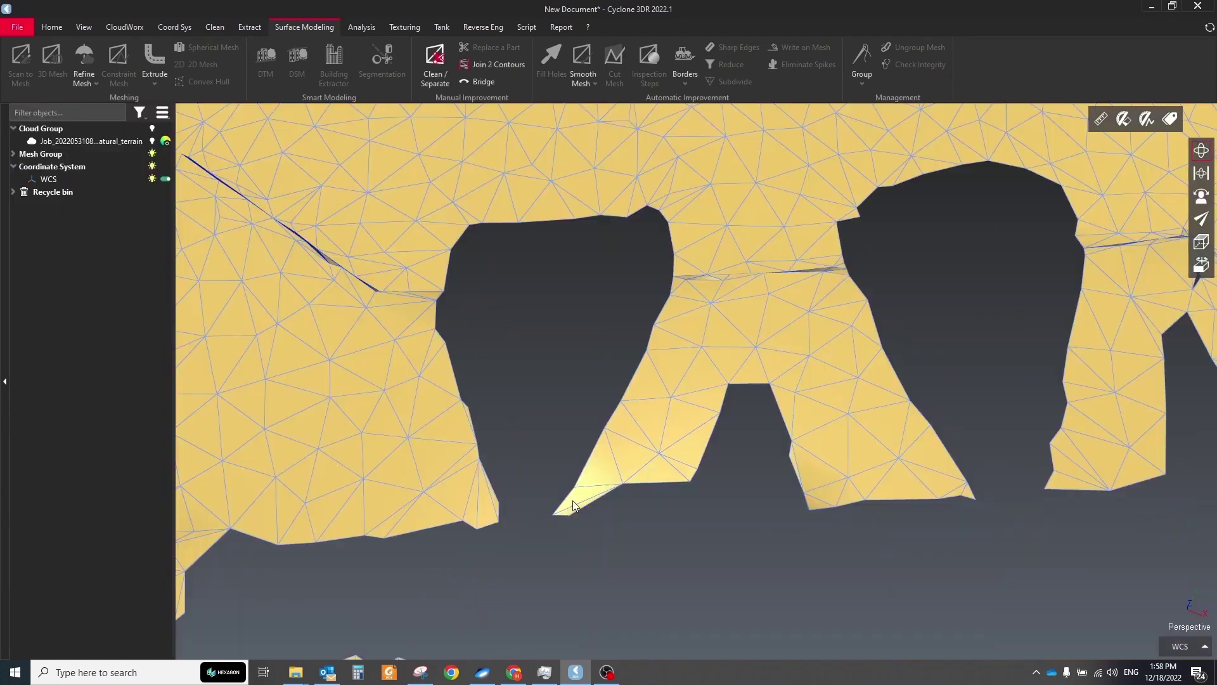
Bridge two gaps between separated mesh pieces by picking their free edges
left_click_drag(570, 503, 1134, 469)
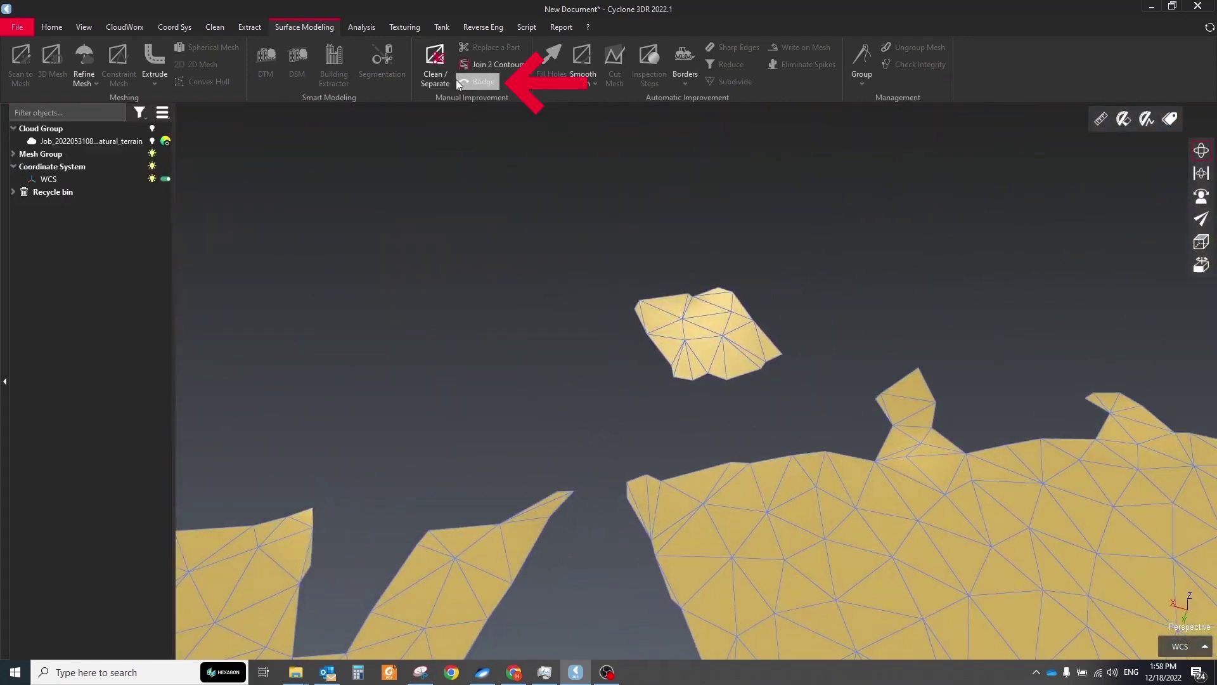
left_click(472, 82)
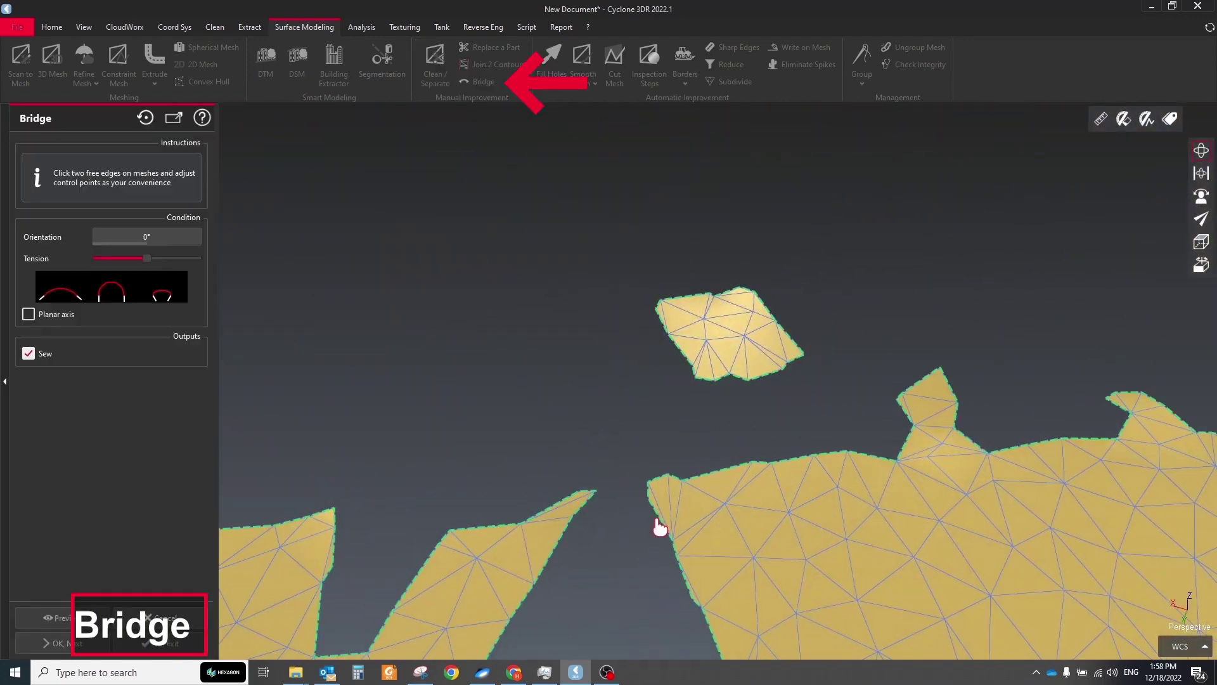
left_click(578, 504)
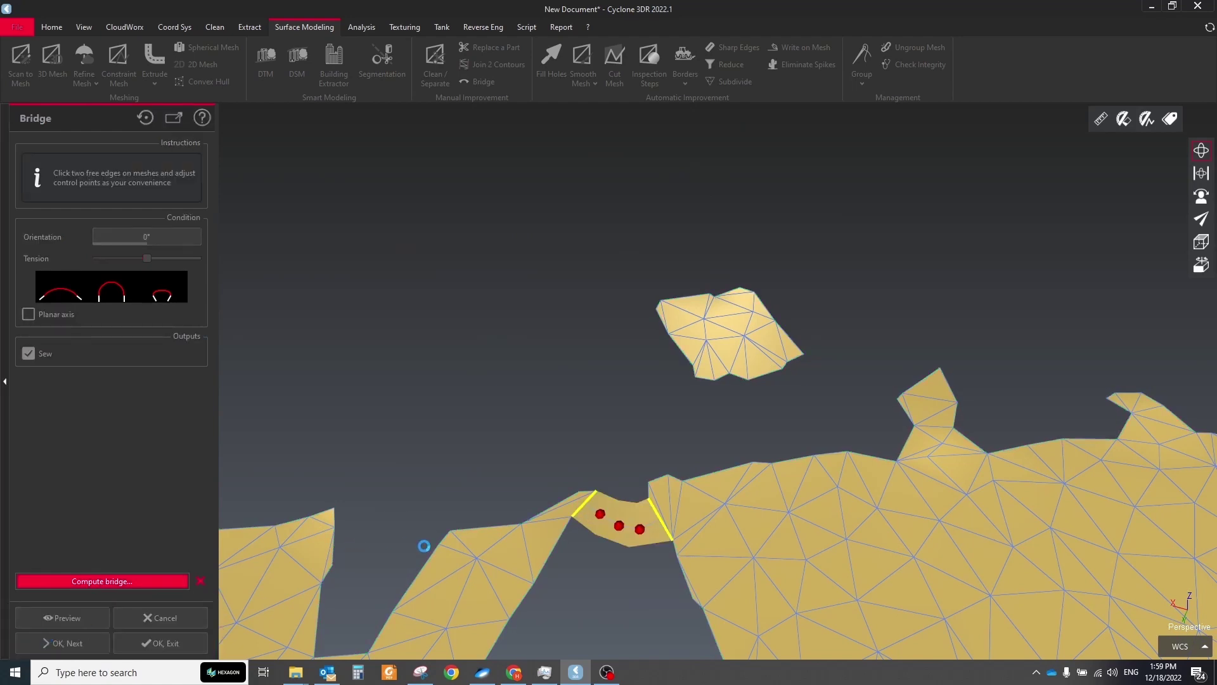
left_click(334, 540)
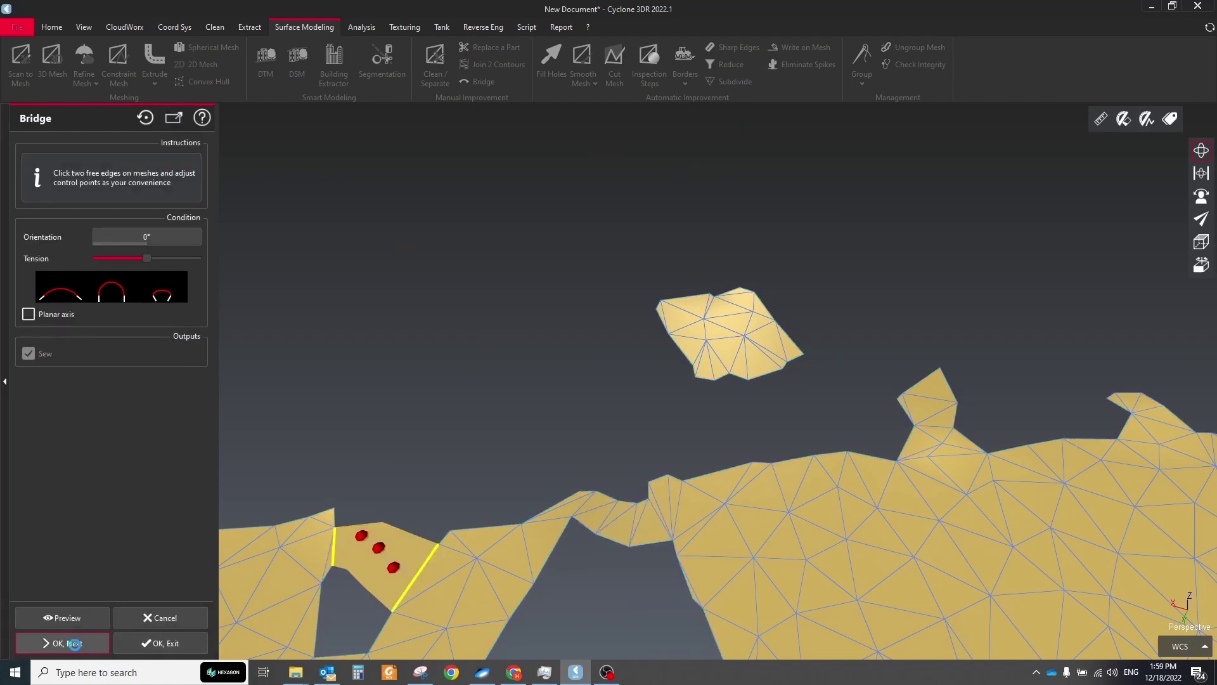
left_click(70, 642)
scroll(451, 559, "down", 5)
middle_click_drag(355, 557, 634, 478)
scroll(634, 478, "up", 3)
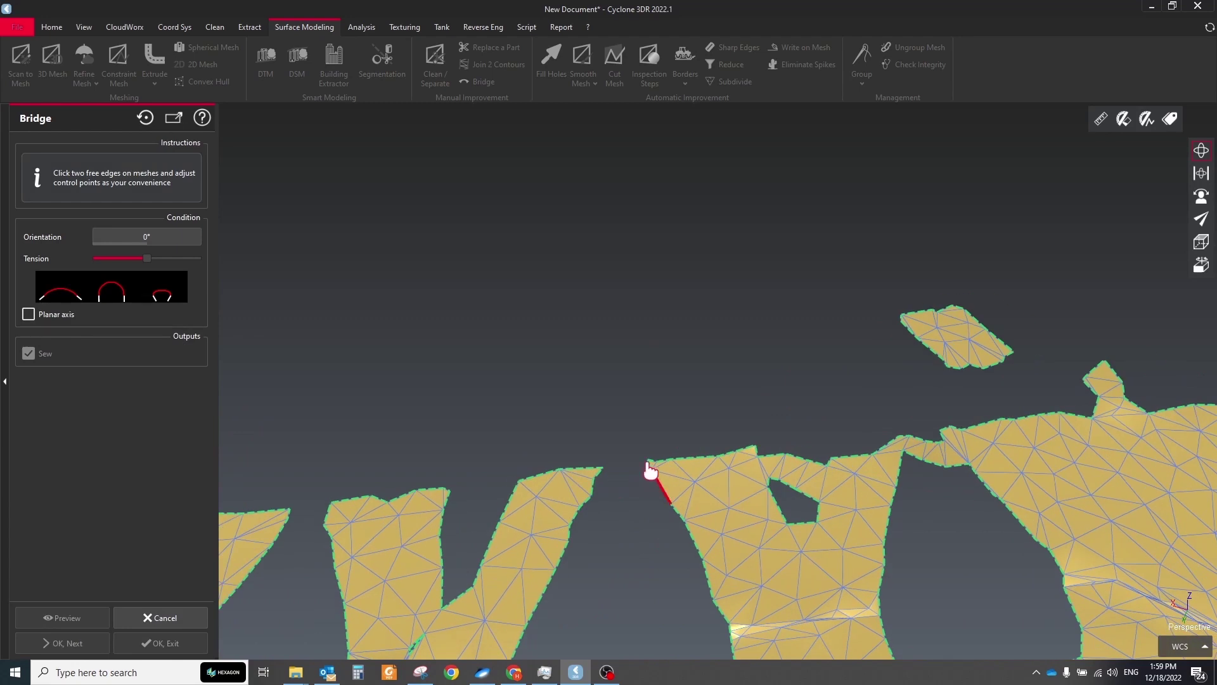
scroll(651, 470, "up", 2)
left_click(574, 483)
left_click(67, 643)
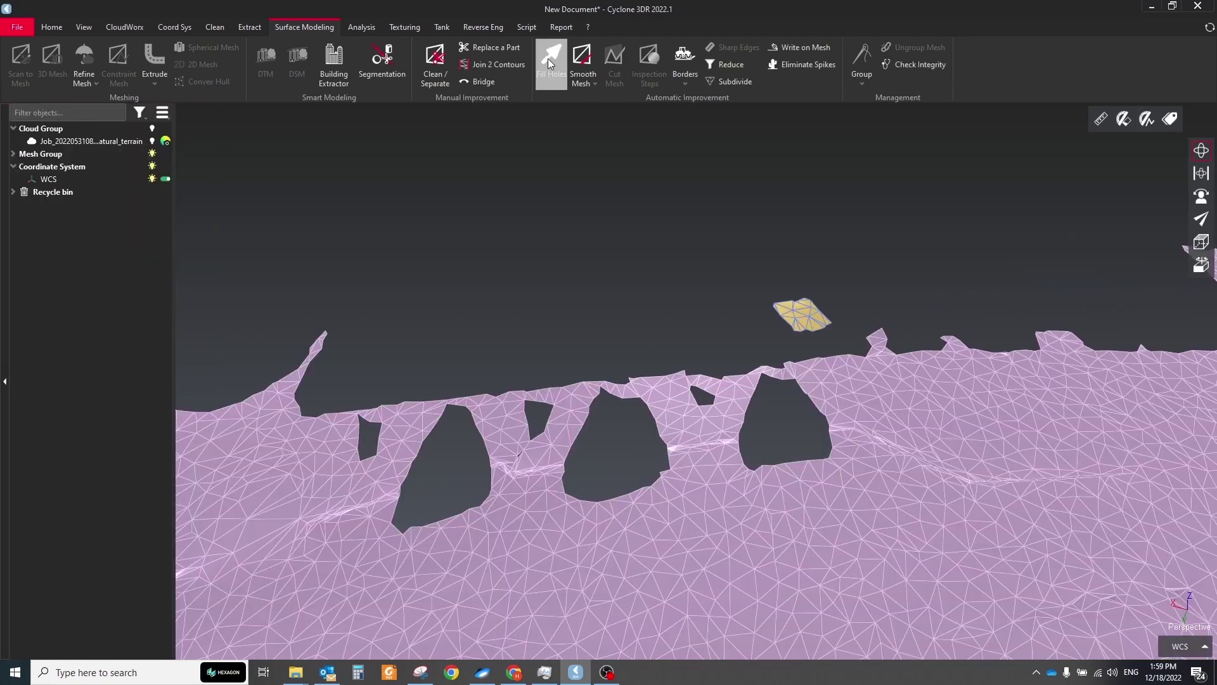
Fill the remaining large holes by picking six hole borders and applying
left_click(549, 59)
left_click(412, 446)
left_click(469, 449)
left_click(576, 415)
left_click(671, 408)
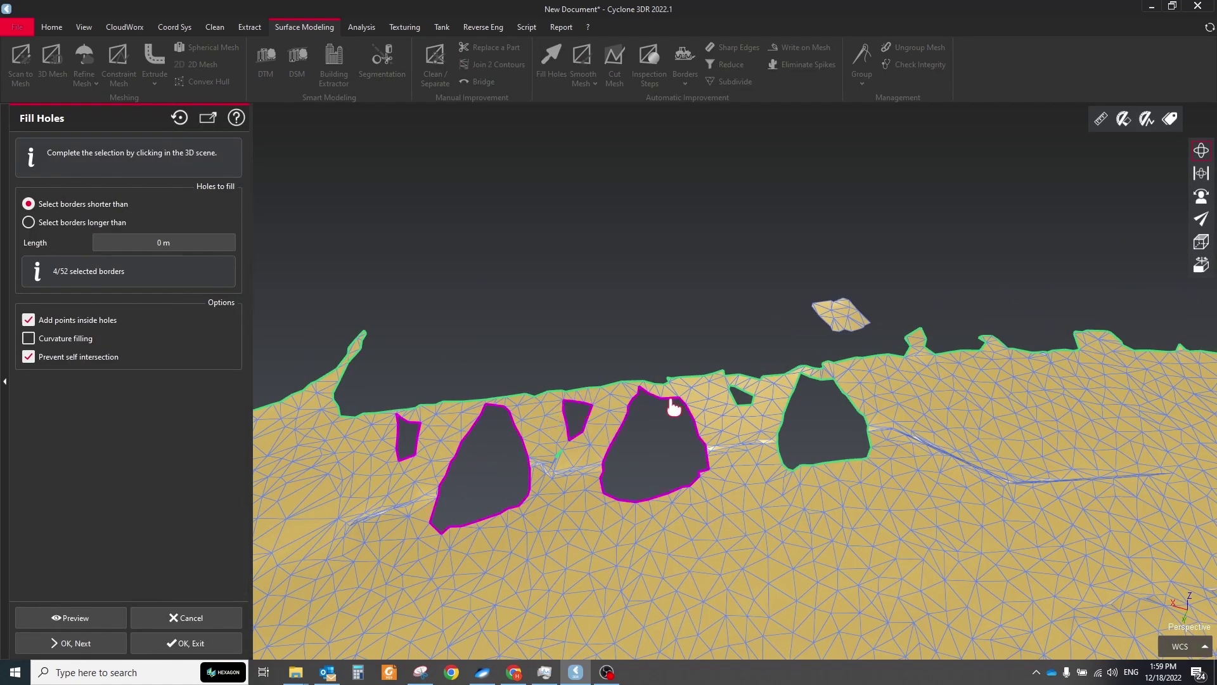
left_click(739, 396)
left_click(801, 401)
left_click(166, 643)
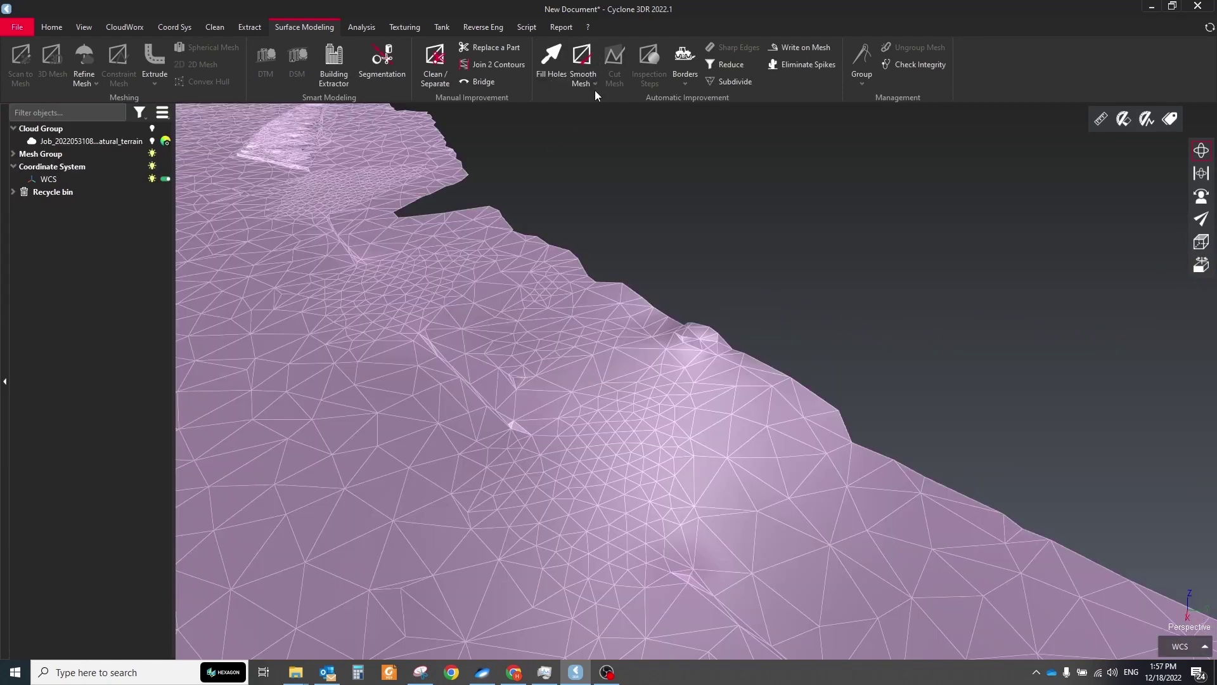
Brush the ribbed trench with Local Smoothing
left_click(594, 83)
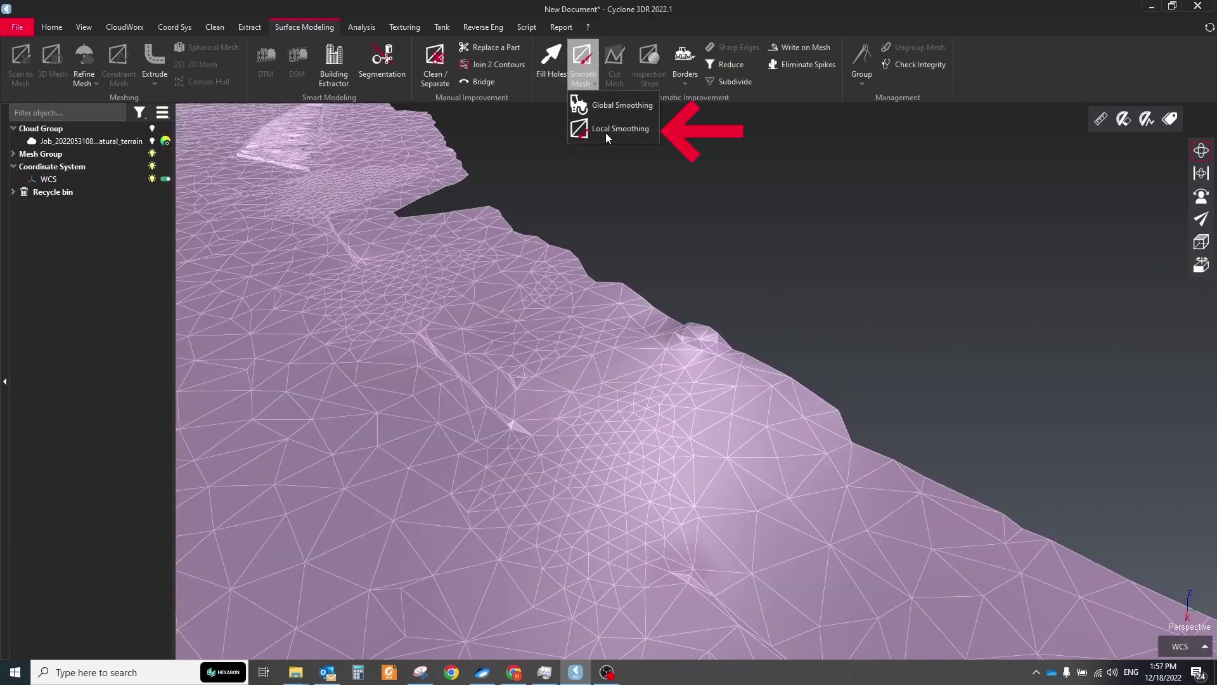
left_click(606, 134)
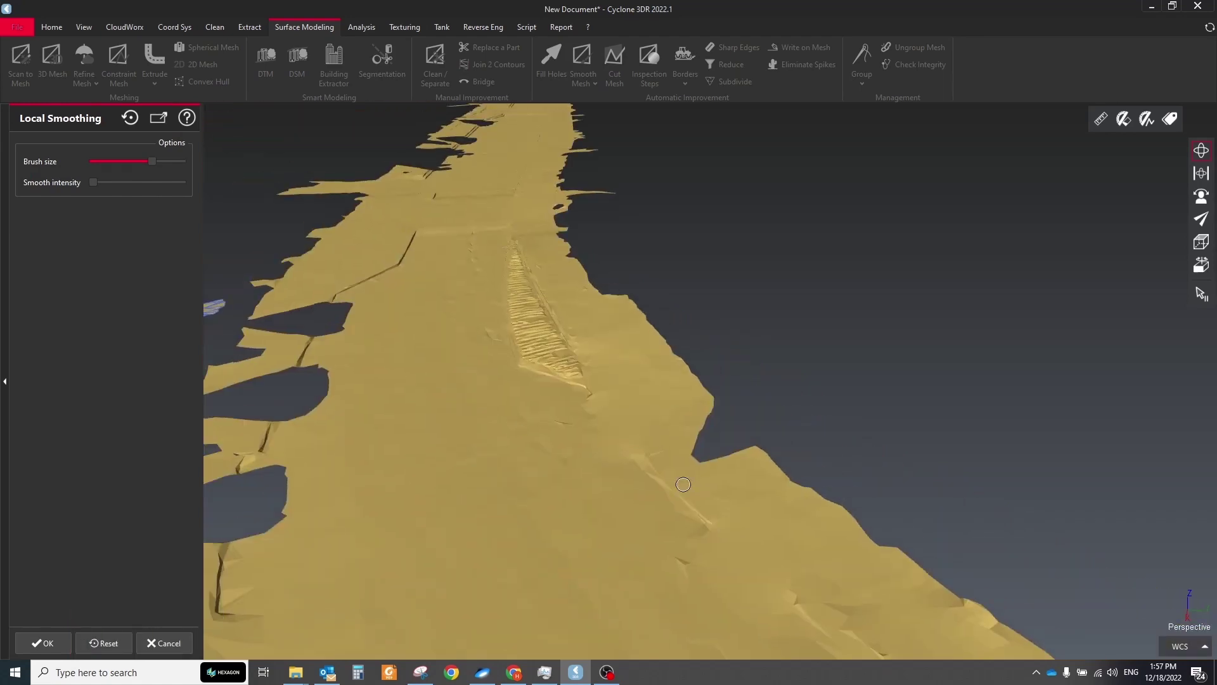
scroll(507, 348, "up", 5)
middle_click_drag(497, 364, 450, 276)
left_click_drag(752, 463, 590, 393)
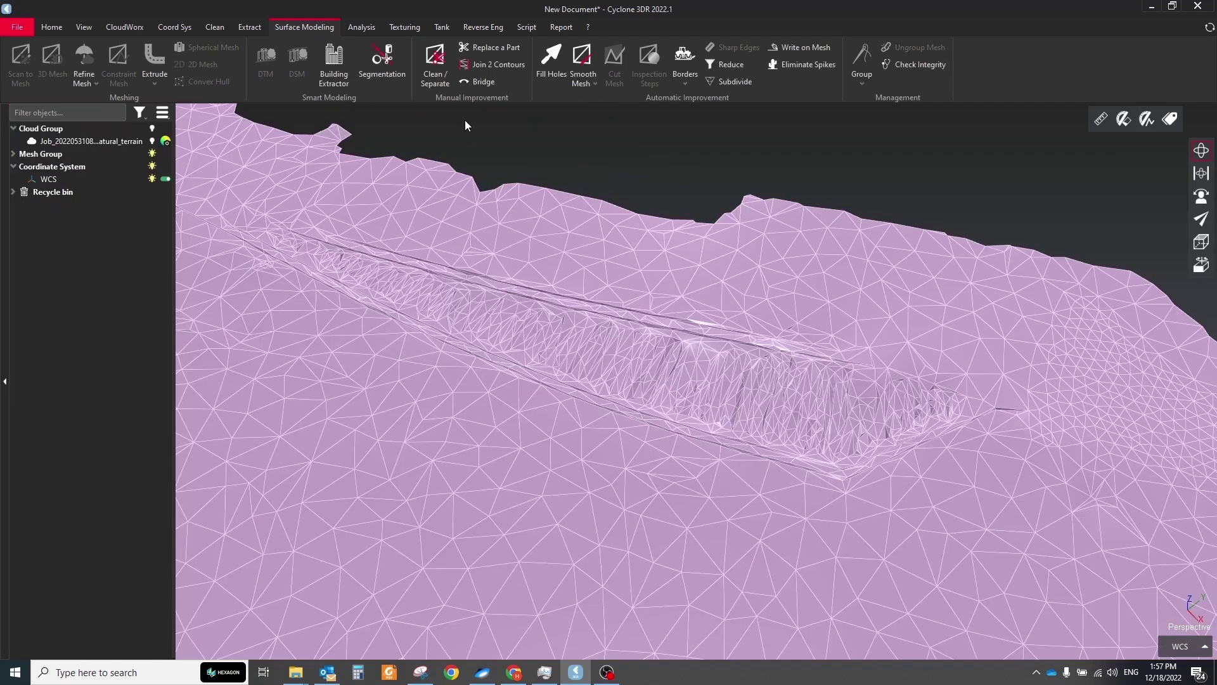
Replace the trench with a smooth patch by outlining it with Replace a Part
left_click(489, 47)
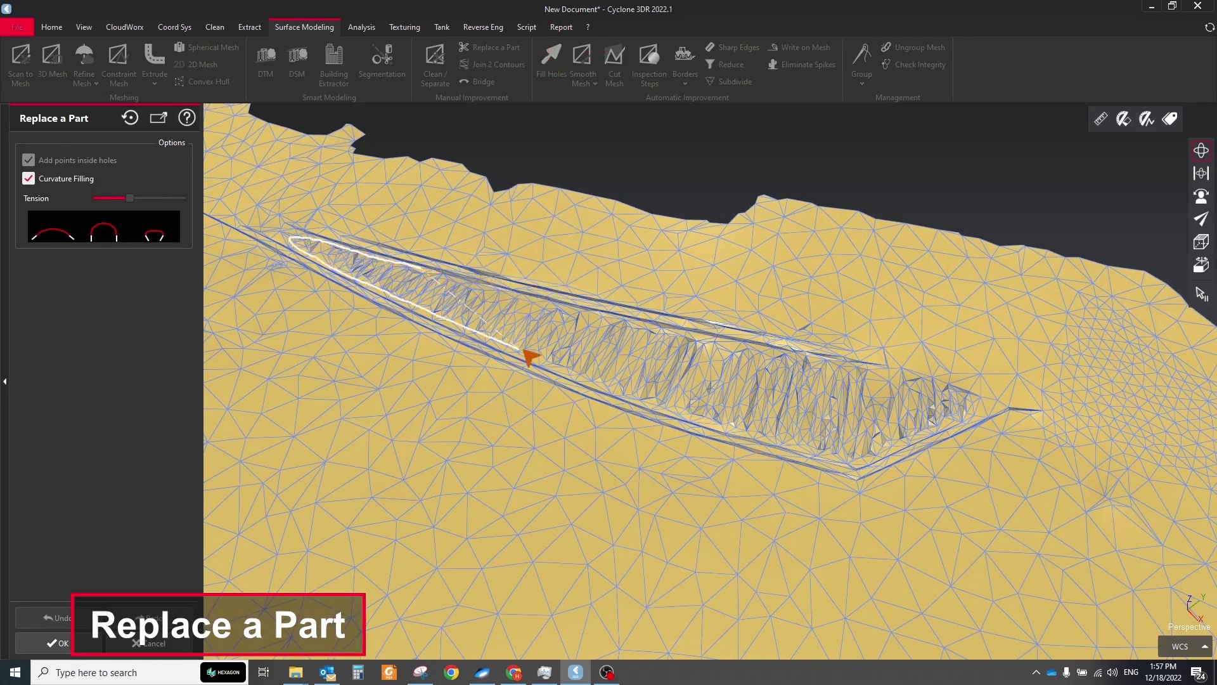
mouse_move(729, 428)
left_mouse_down()
mouse_move(850, 466)
mouse_move(942, 433)
left_mouse_up()
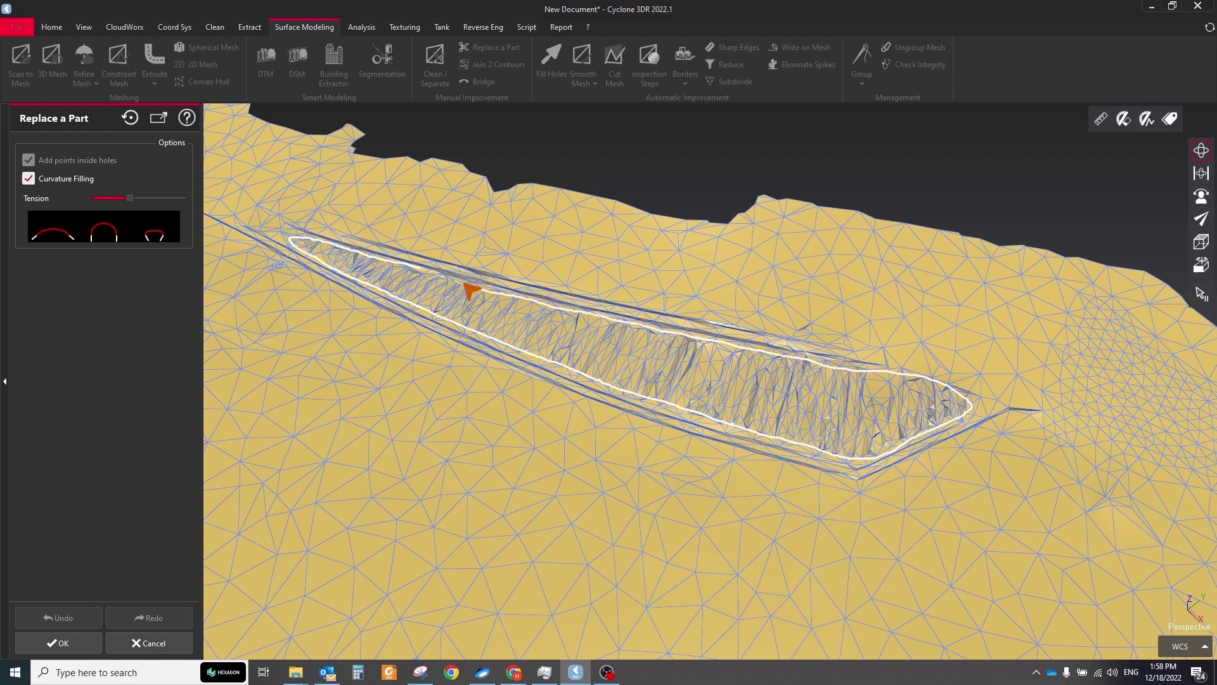
double_click(570, 330)
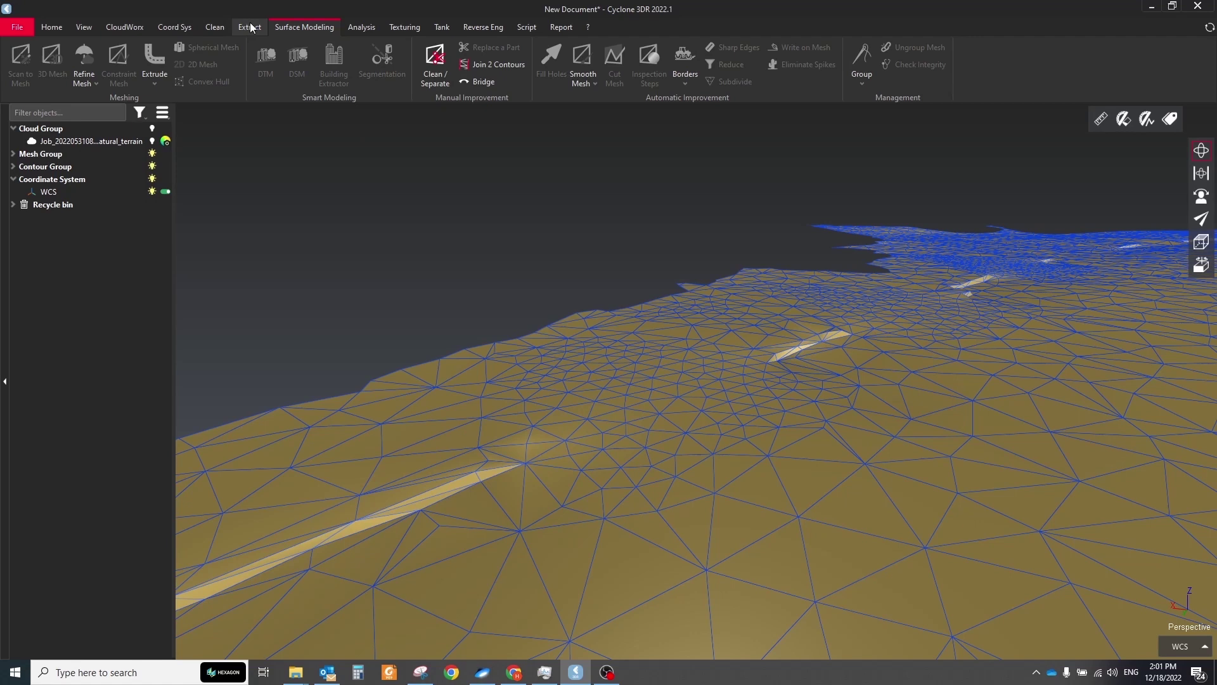
Trace an extracted polyline along the narrow ridge
left_click(250, 27)
left_click(149, 60)
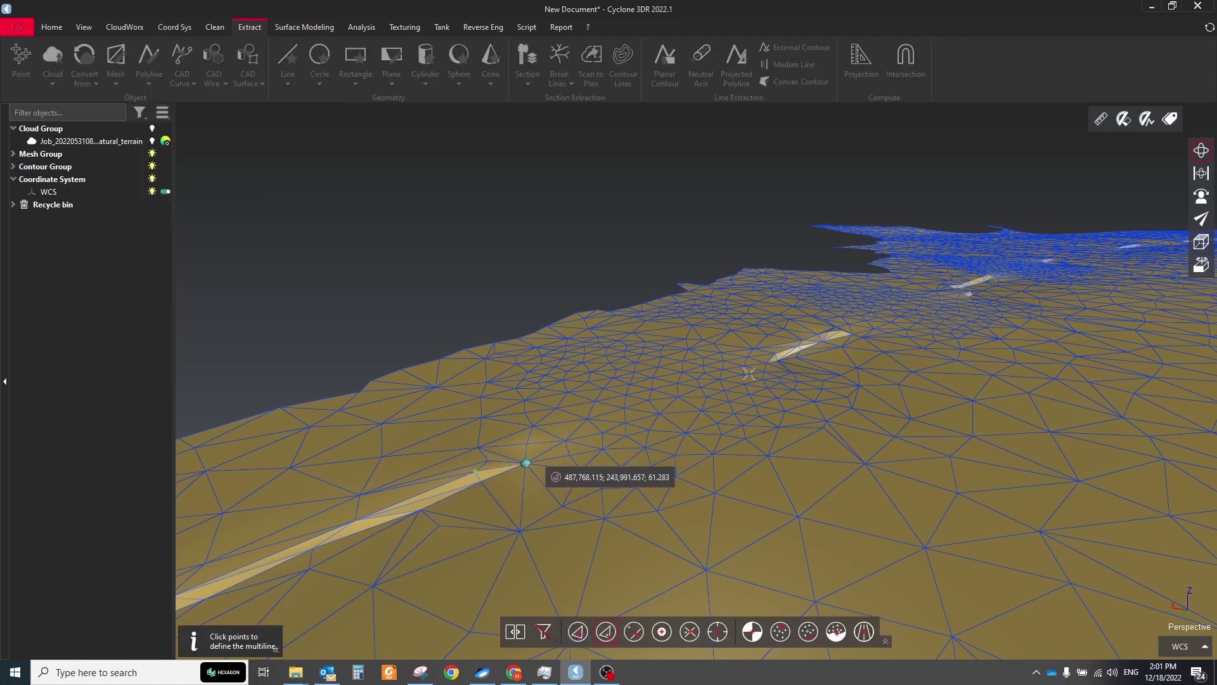
left_click(774, 355)
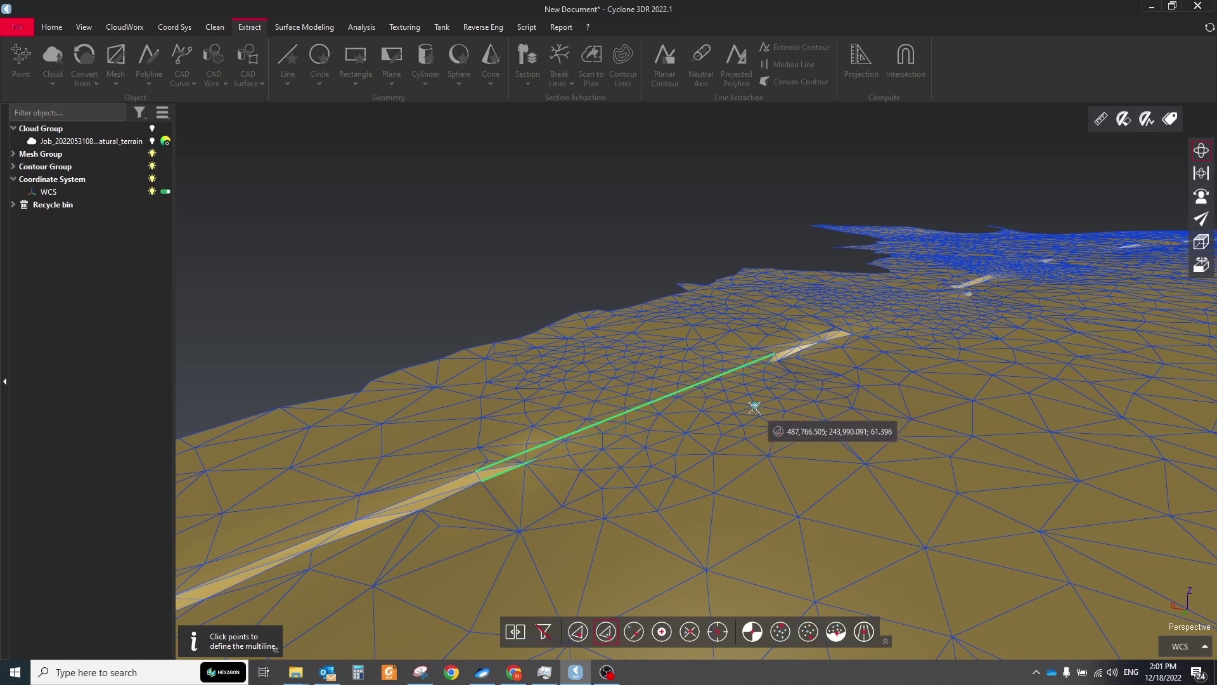
key("Escape")
Clean the sharp edge along the polyline with a 0.7 m cleaning distance
left_click(621, 449)
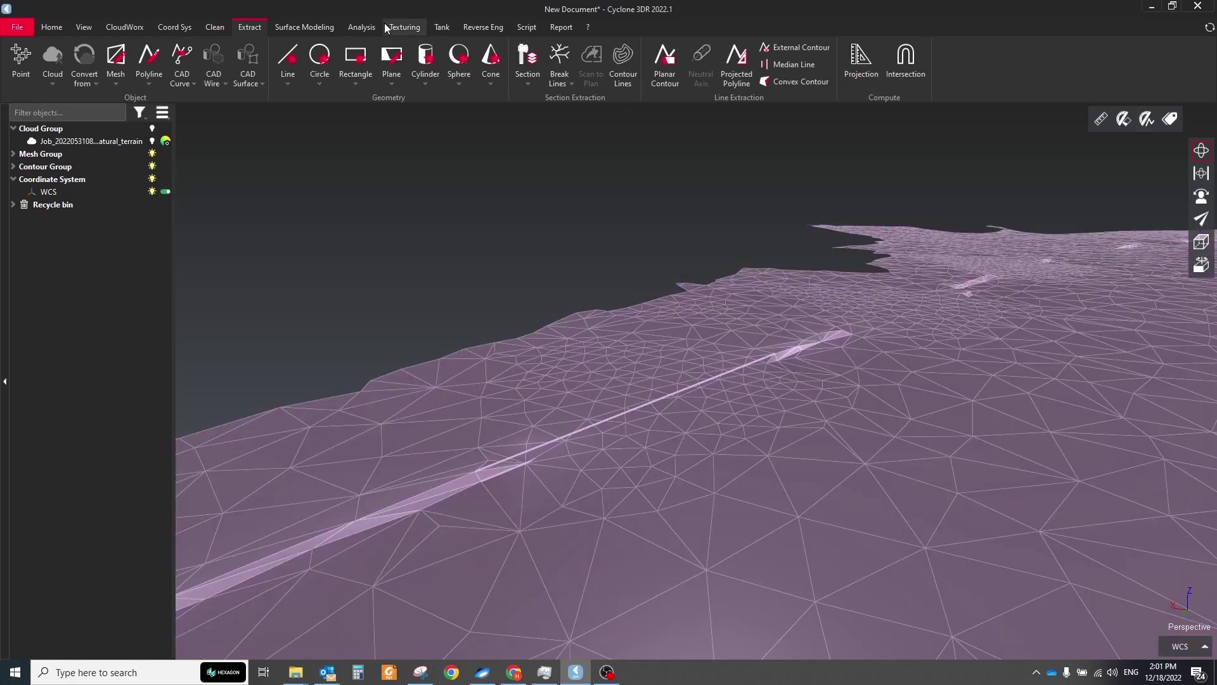
left_click(304, 27)
left_click(736, 48)
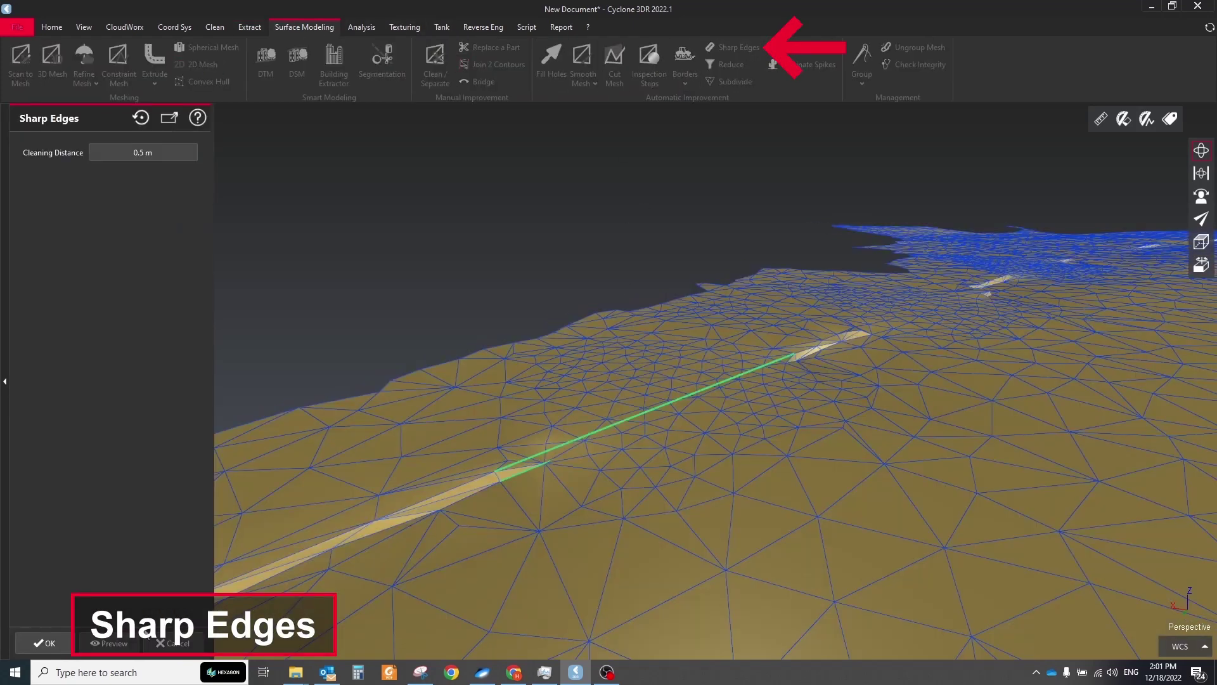
left_click(111, 643)
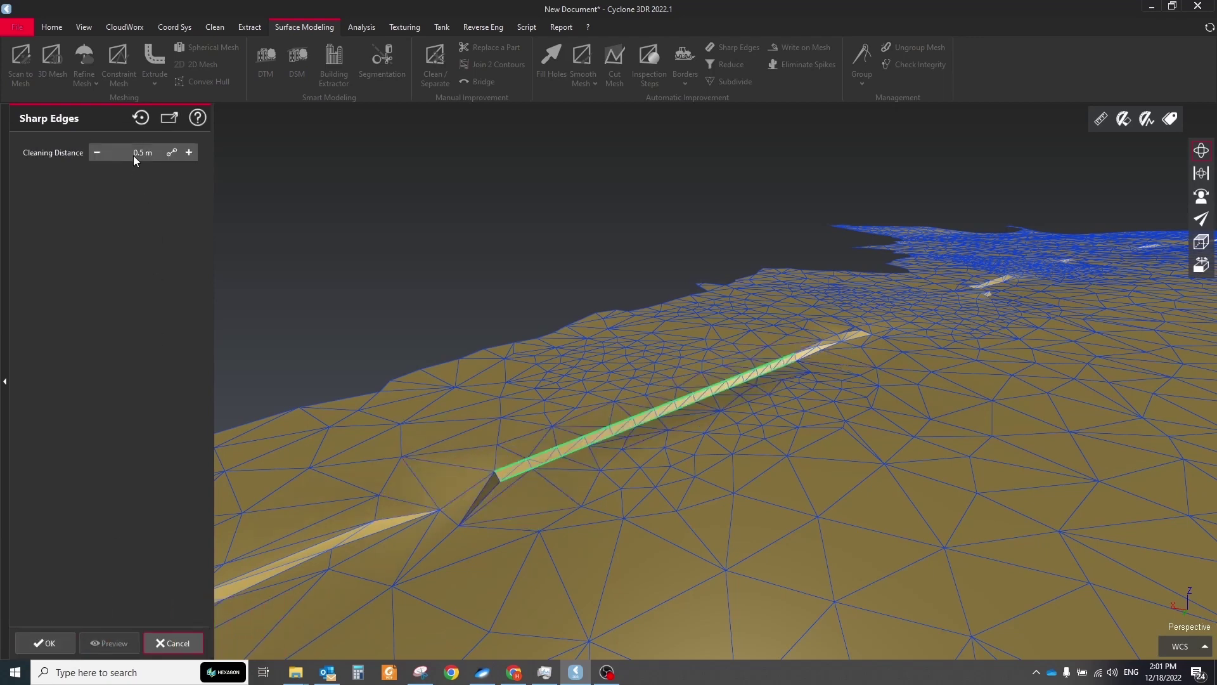
left_click(115, 643)
left_click(42, 643)
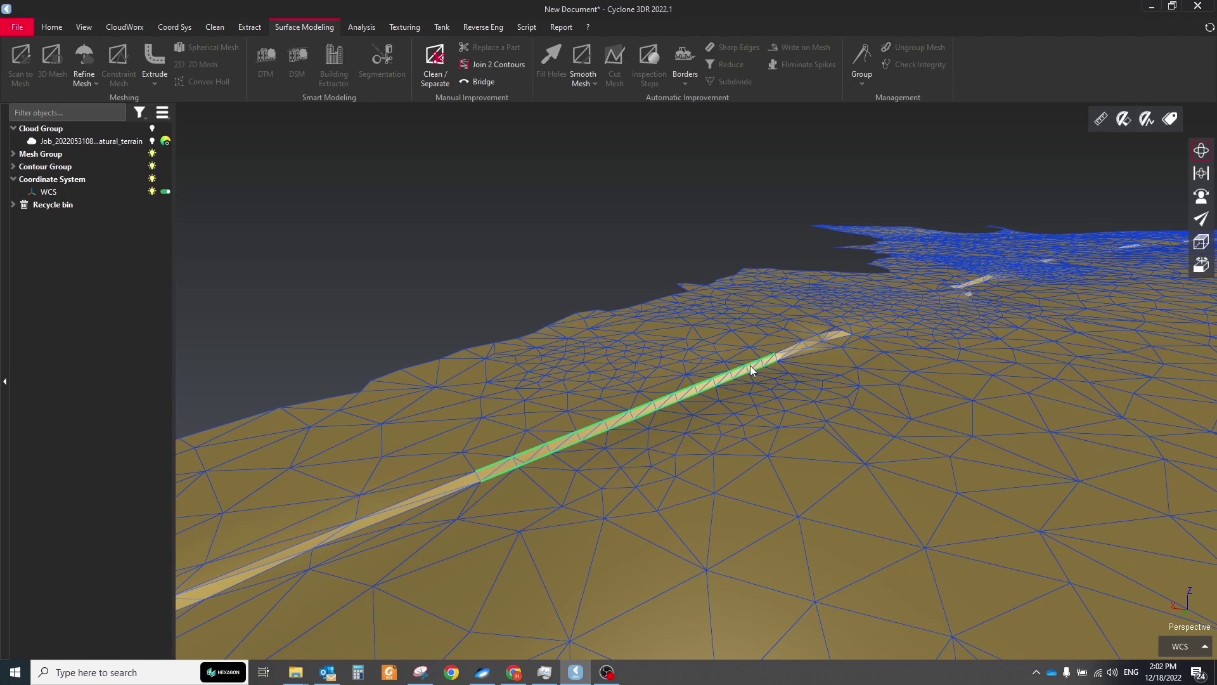
left_click_drag(753, 372, 535, 356)
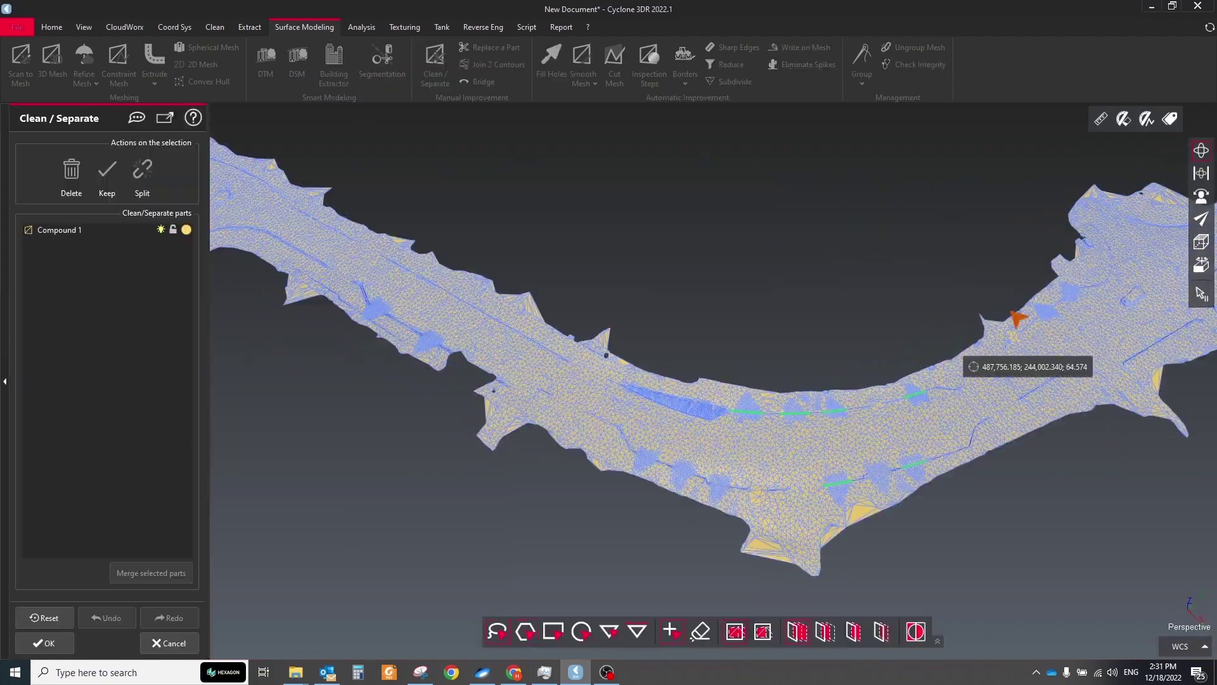
Delete the off-road faces above and below the road mesh
left_click_drag(1064, 248, 1032, 295)
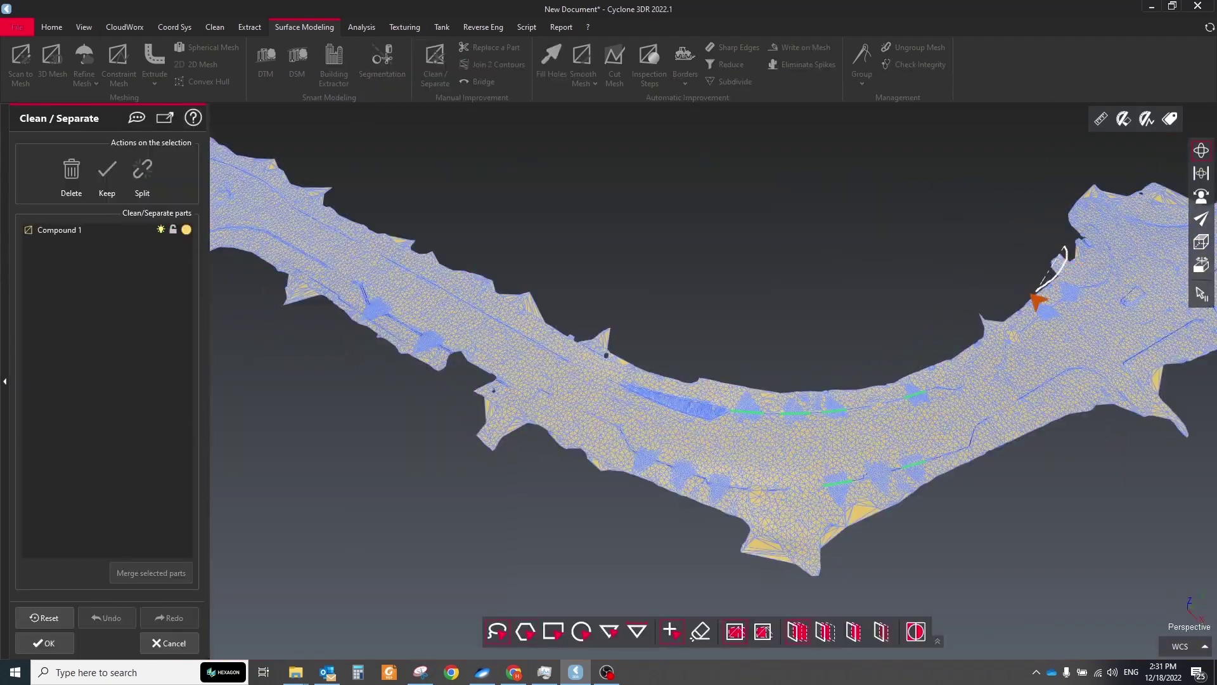
mouse_move(340, 217)
left_mouse_down()
mouse_move(788, 169)
mouse_move(1071, 190)
left_mouse_up()
key("Delete")
left_click_drag(251, 269, 376, 338)
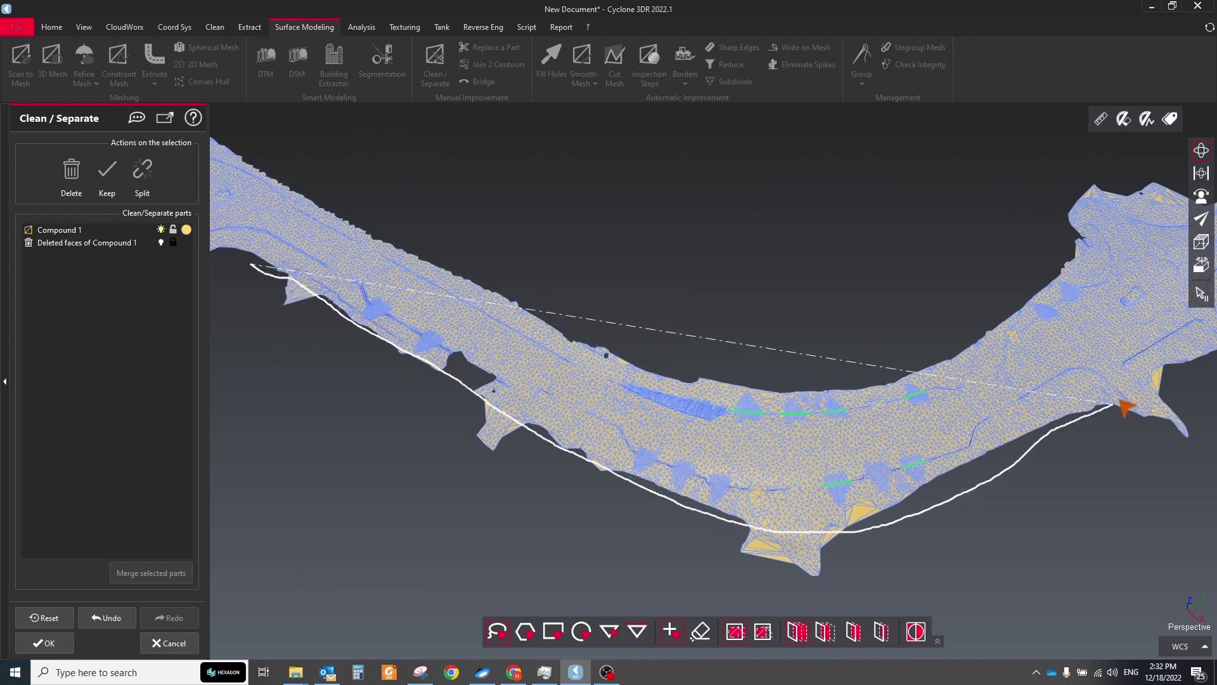
left_click_drag(1125, 408, 405, 585)
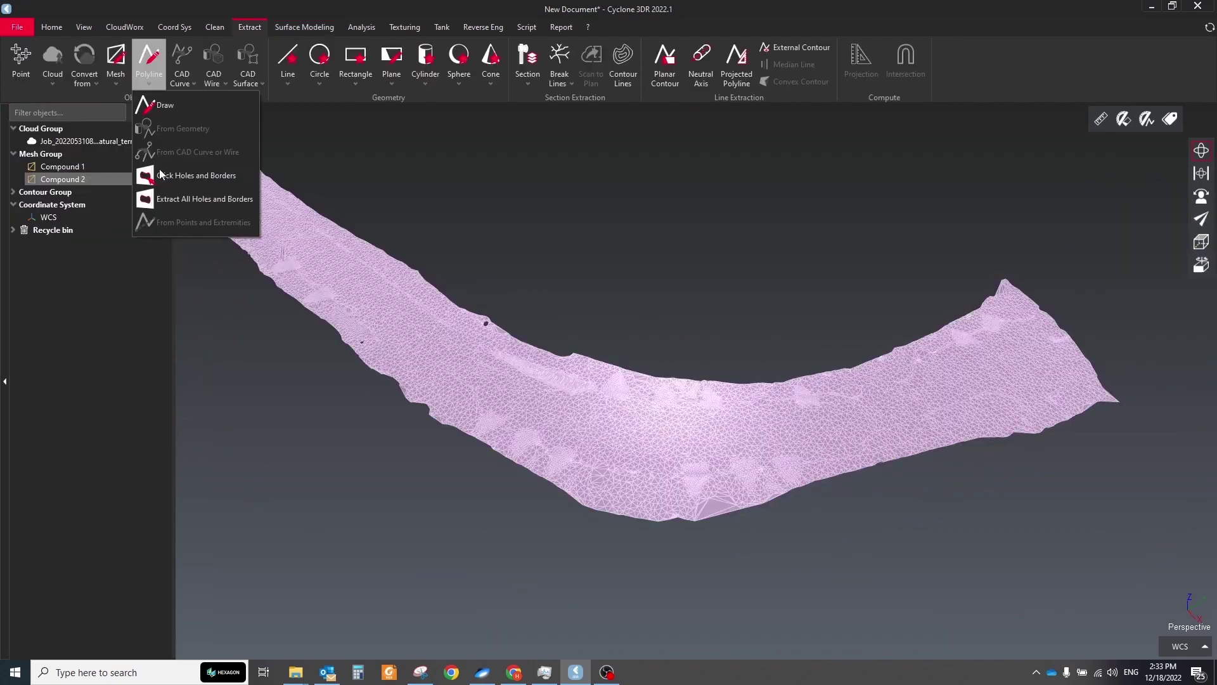
Extract the road mesh's border contour and offset it 5 m outward
left_click(228, 175)
left_click(298, 284)
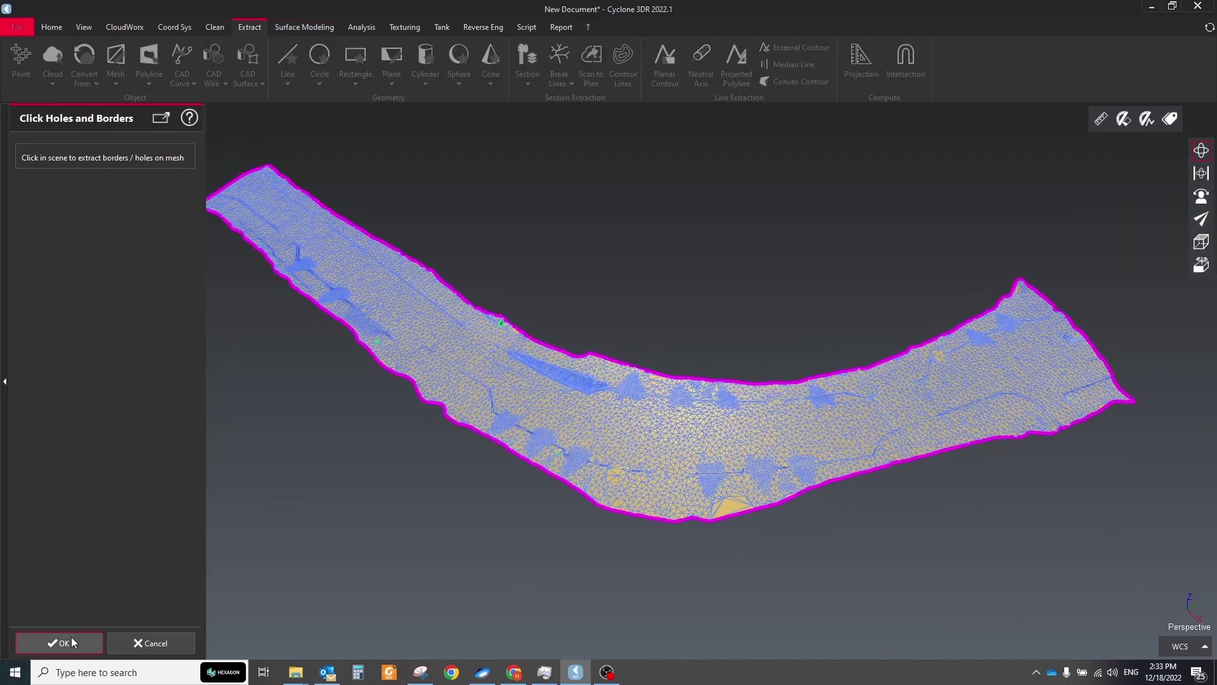
left_click(71, 642)
left_click(174, 27)
left_click(309, 64)
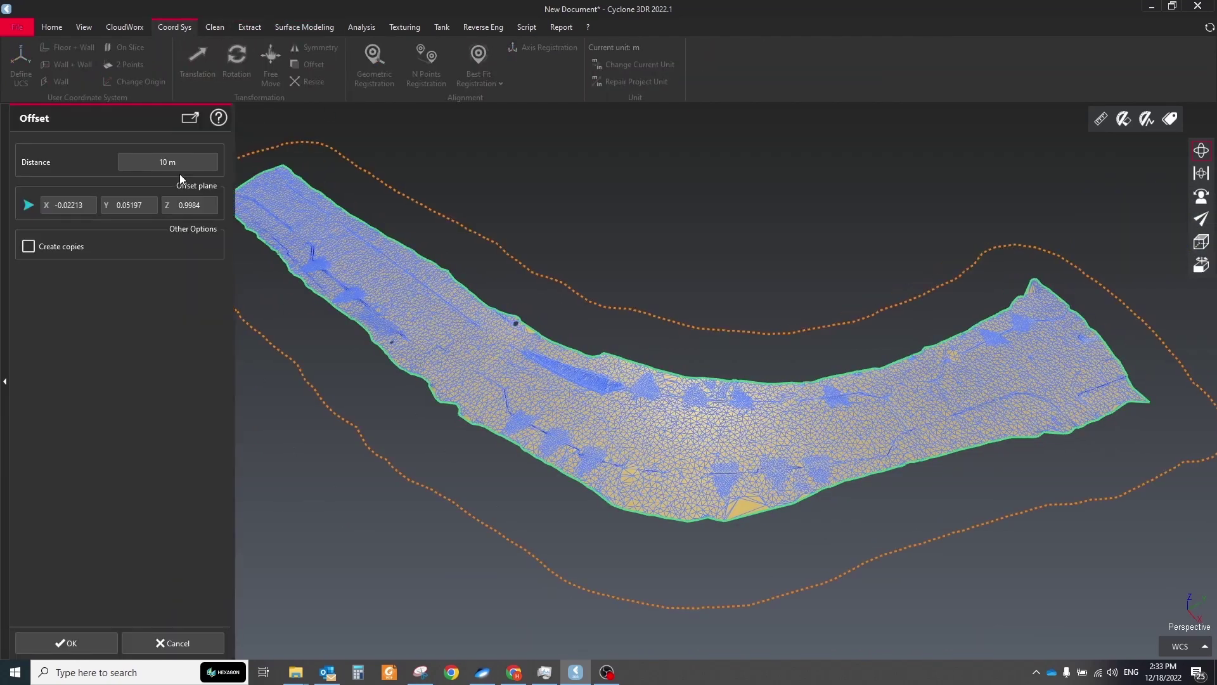
type("5")
key("Return")
key("Return")
left_click(72, 642)
Join the mesh border and the offset contour with a strip using Join 2 Contours
left_click(293, 30)
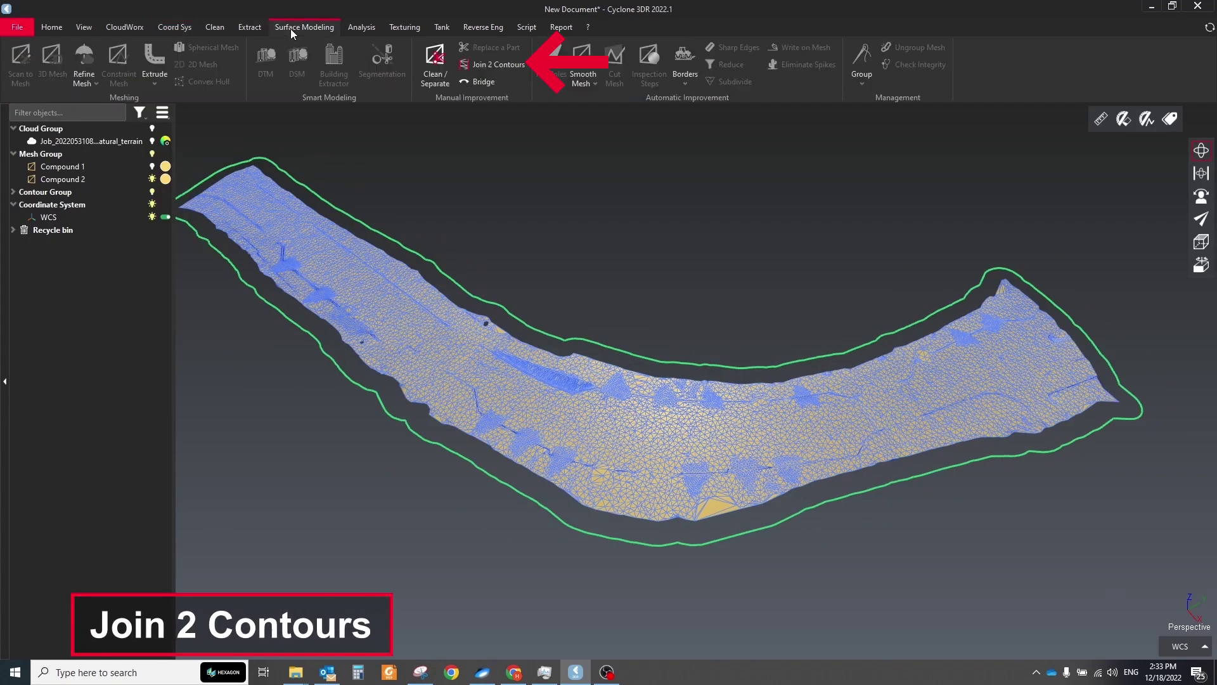
left_click(493, 65)
left_click(426, 399)
left_click(404, 420)
left_click(72, 642)
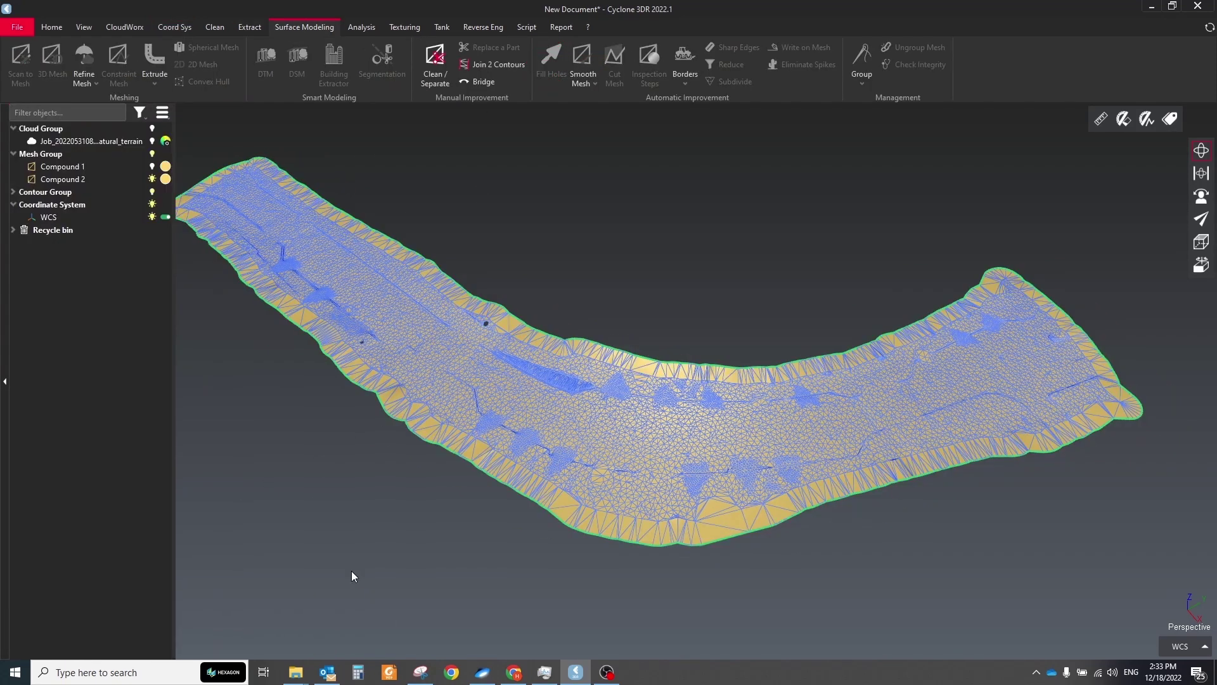
left_click(508, 370)
left_click(551, 64)
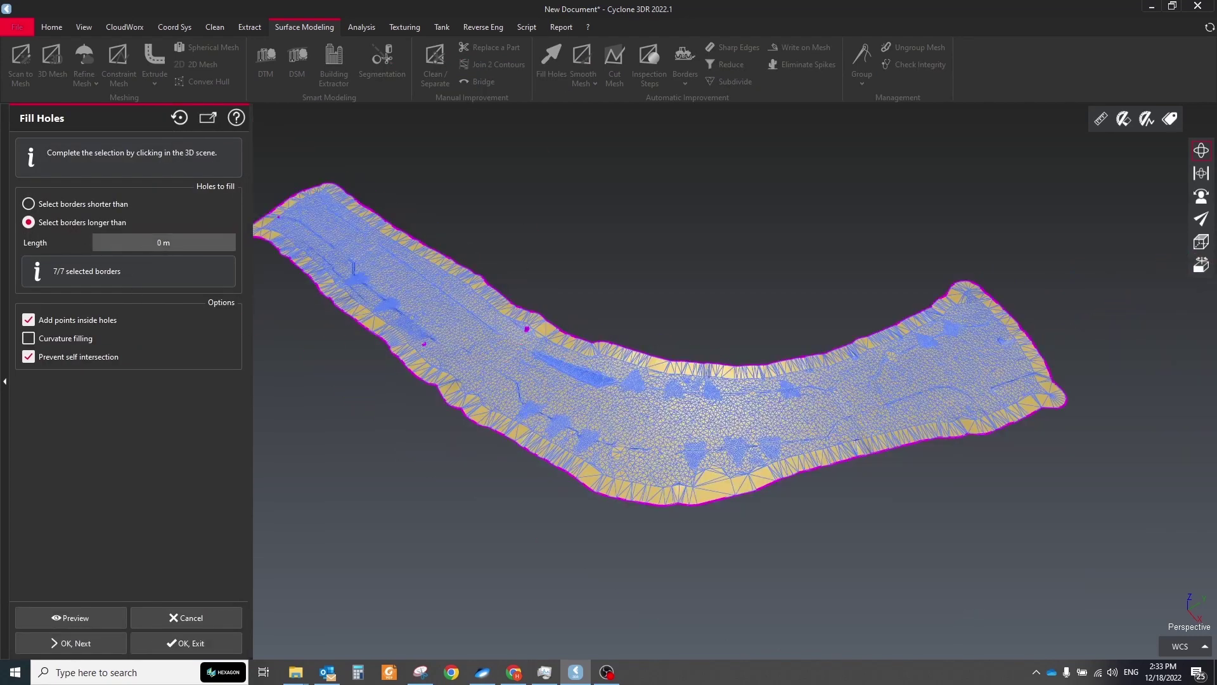
Fill holes with borders shorter than 0.28 m, then confirm the integrity check shows no errors
left_click(66, 211)
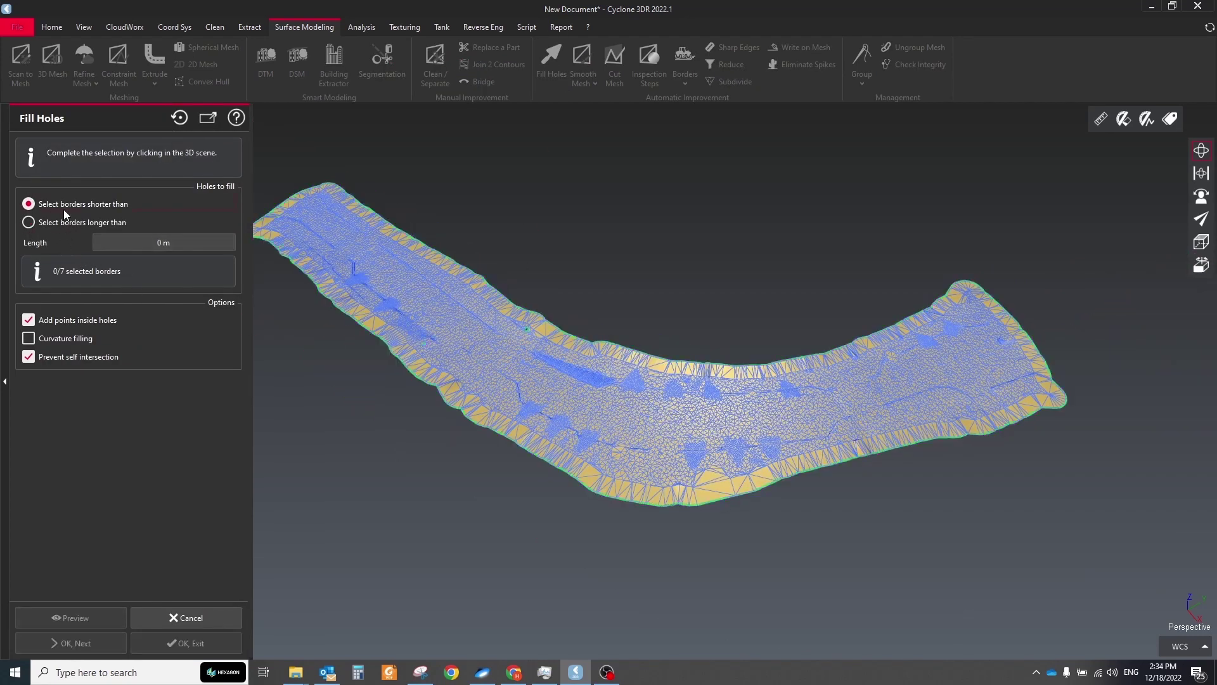
left_click_drag(148, 245, 166, 245)
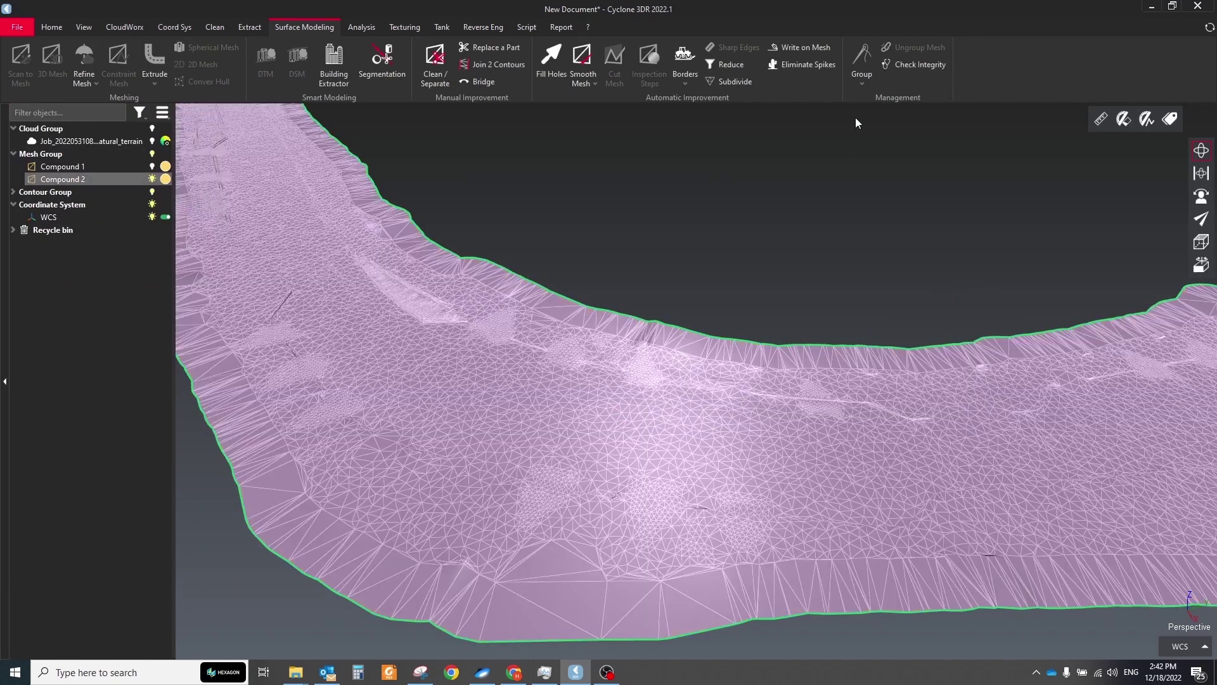
left_click(916, 64)
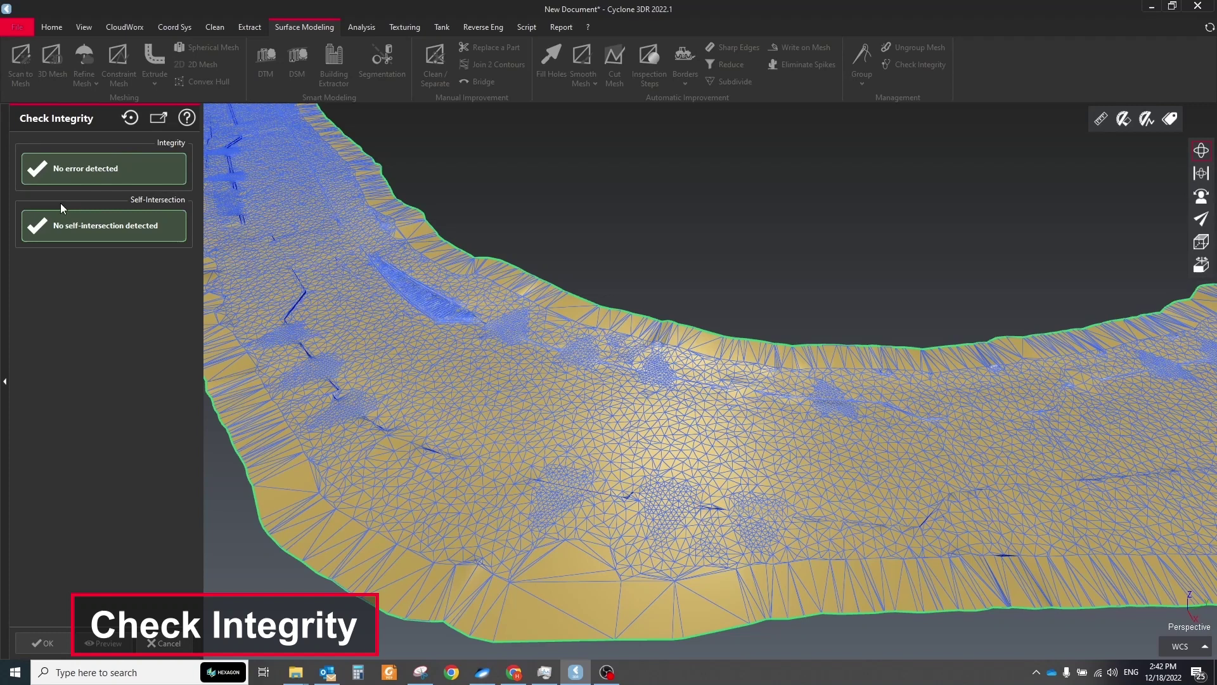
left_click(182, 642)
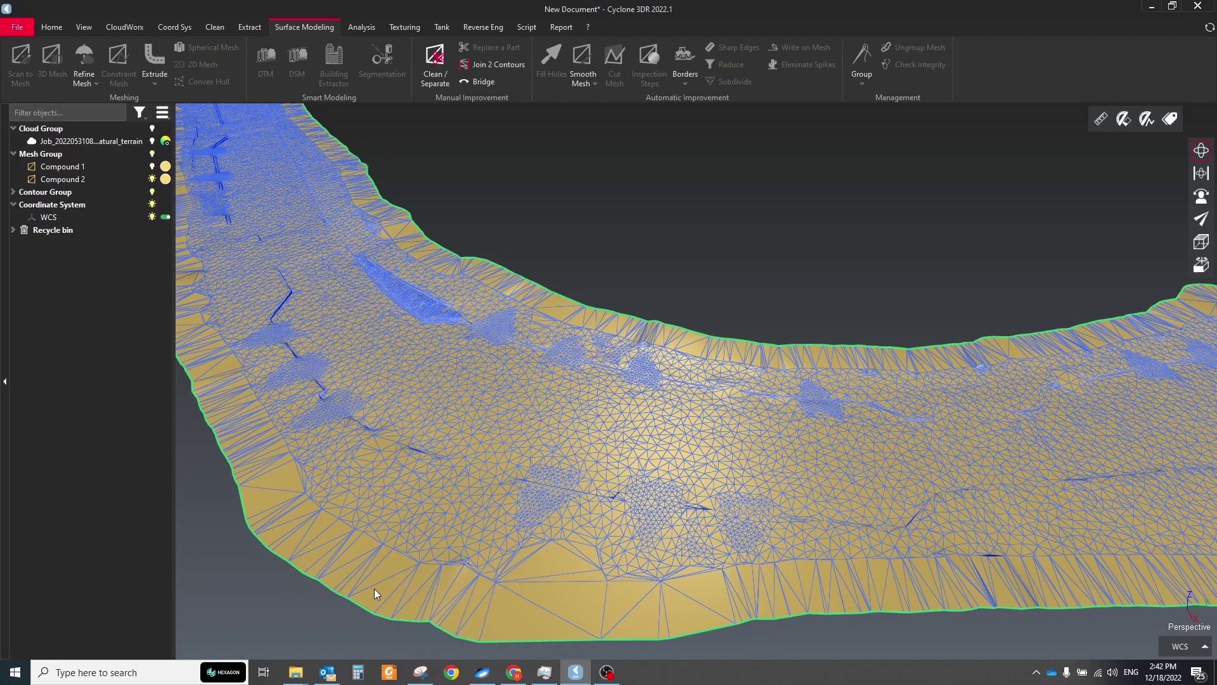
Switch the road mesh's representation to Textured
right_click(427, 400)
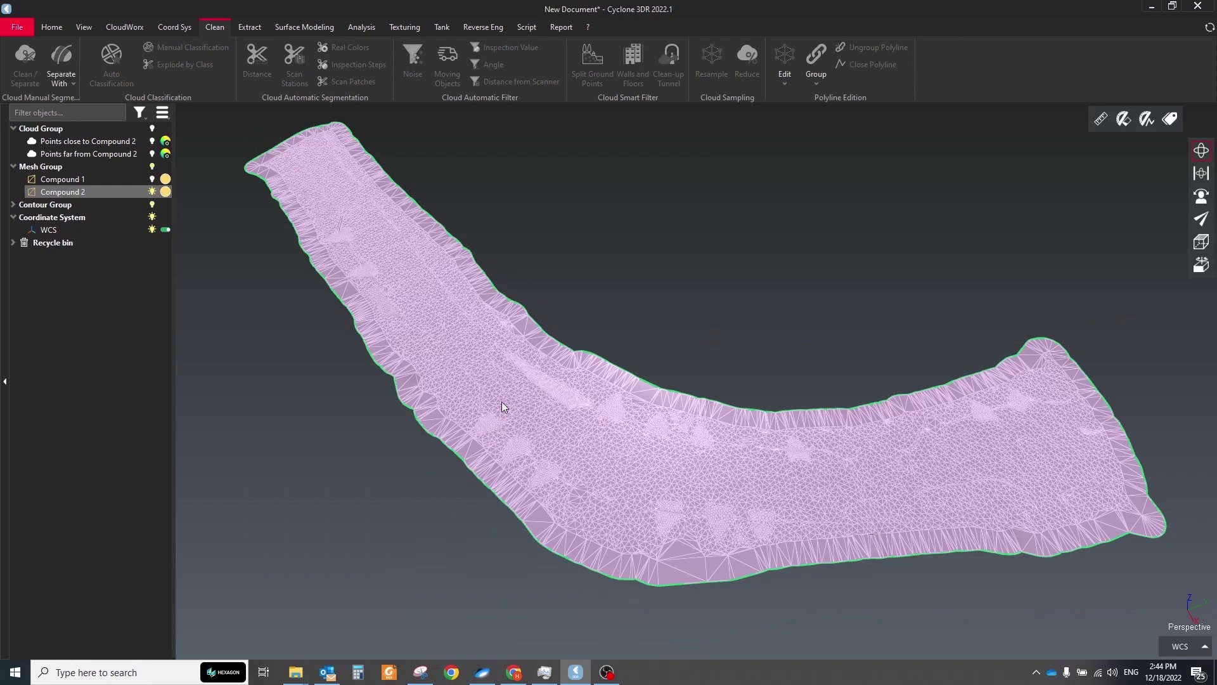
right_click(501, 401)
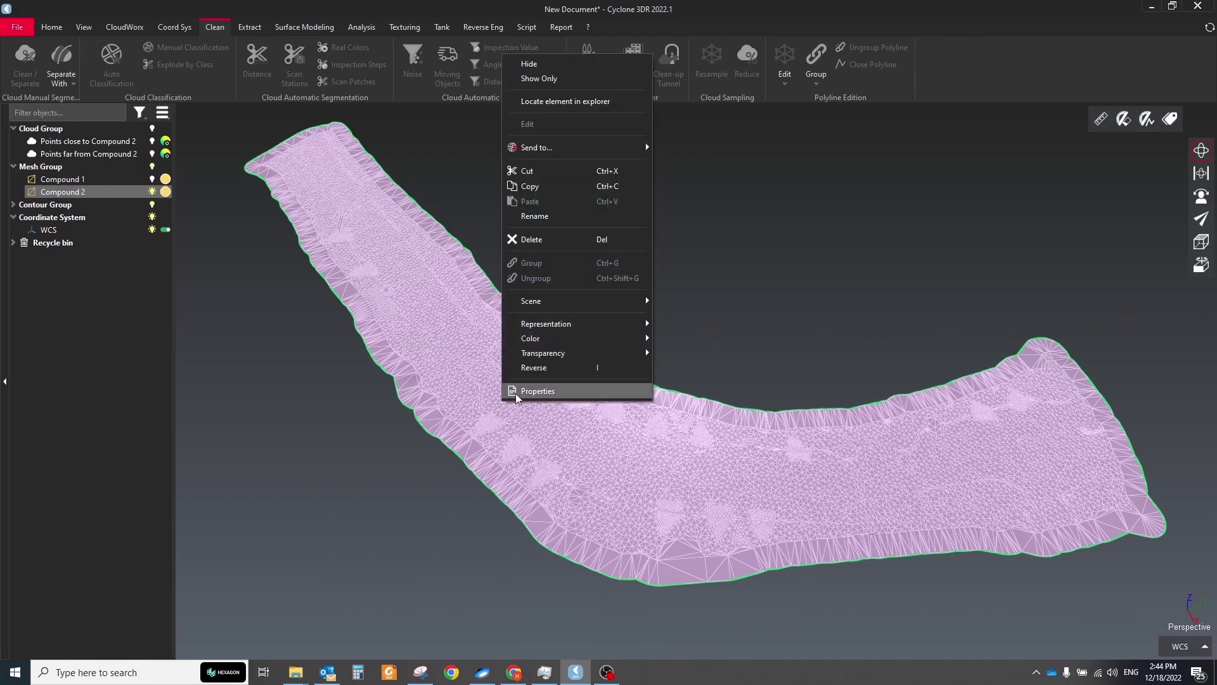
mouse_move(566, 324)
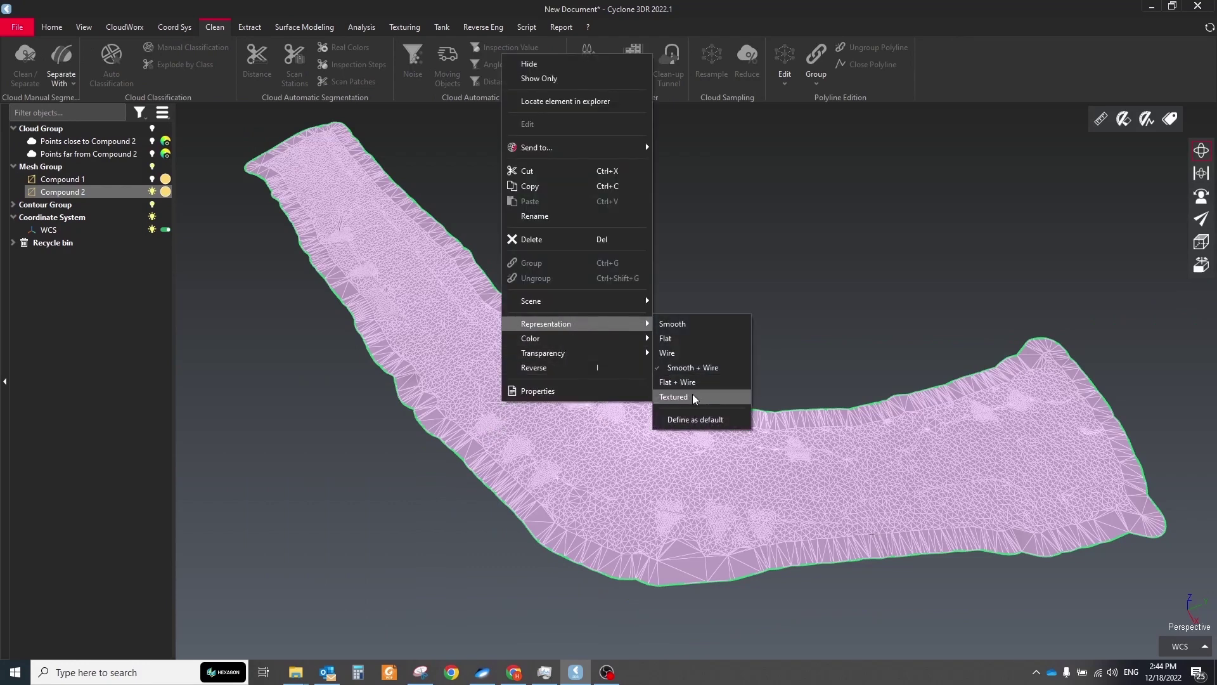
left_click(673, 396)
scroll(551, 403, "up", 5)
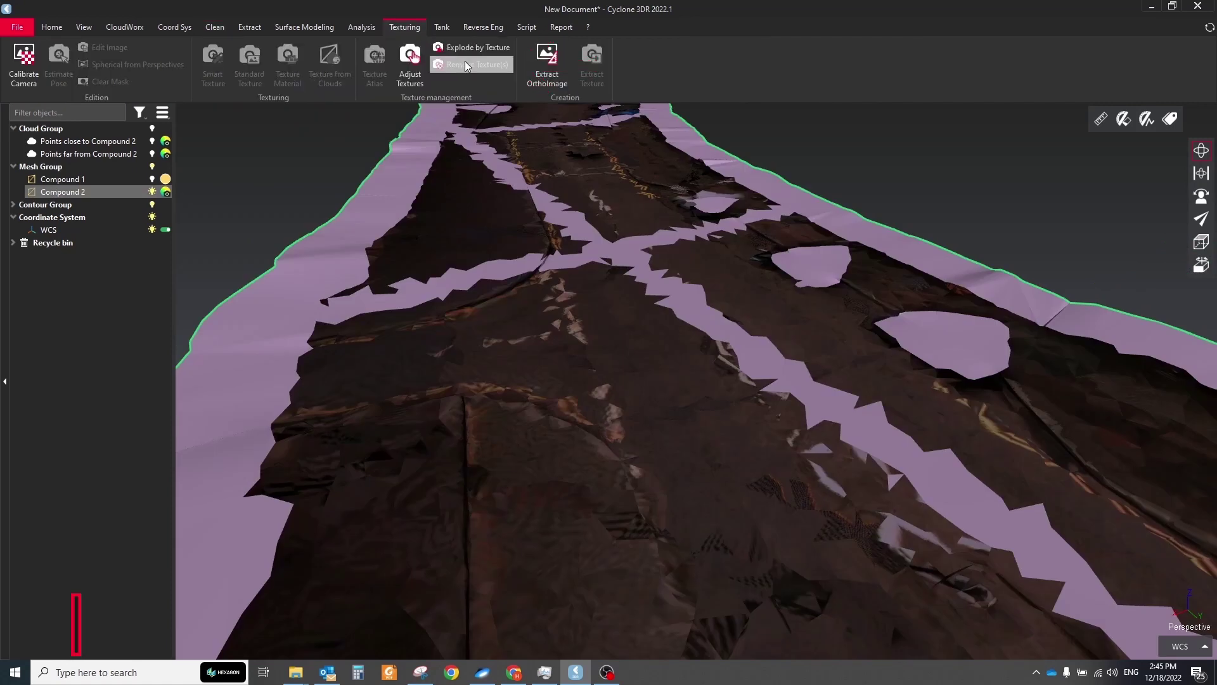
Remove the old textures and recolour the mesh from 'Points close to Compound 2'
left_click(469, 64)
left_click(603, 183)
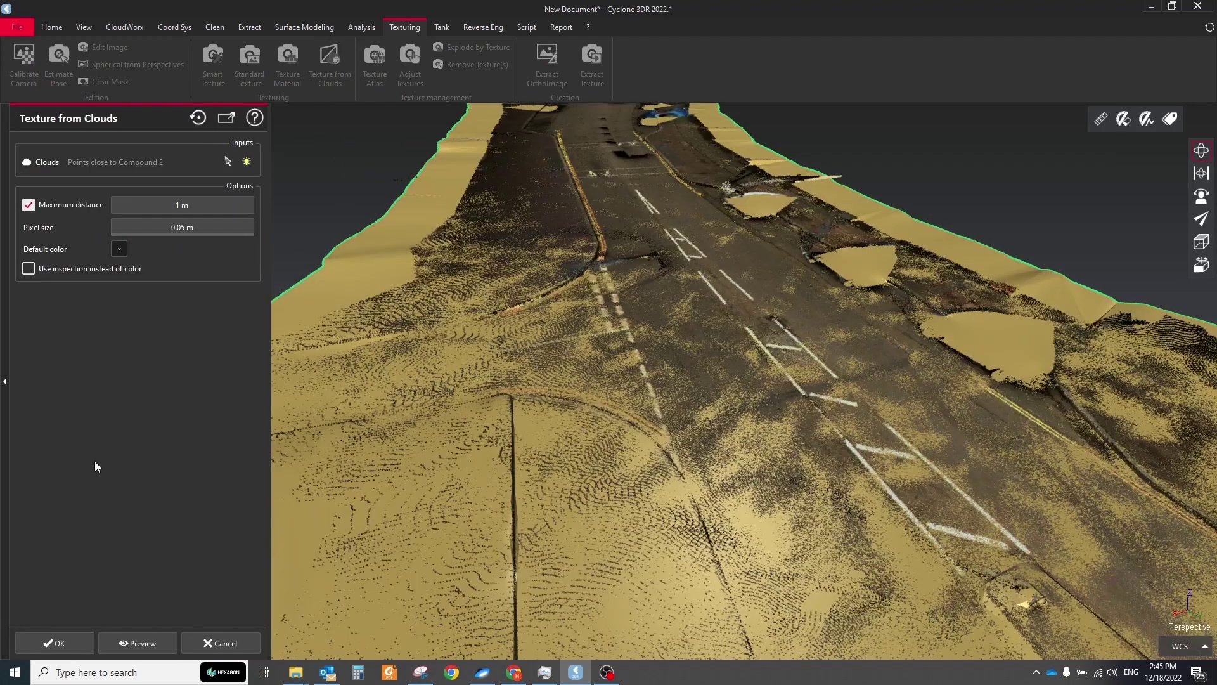
left_click(55, 643)
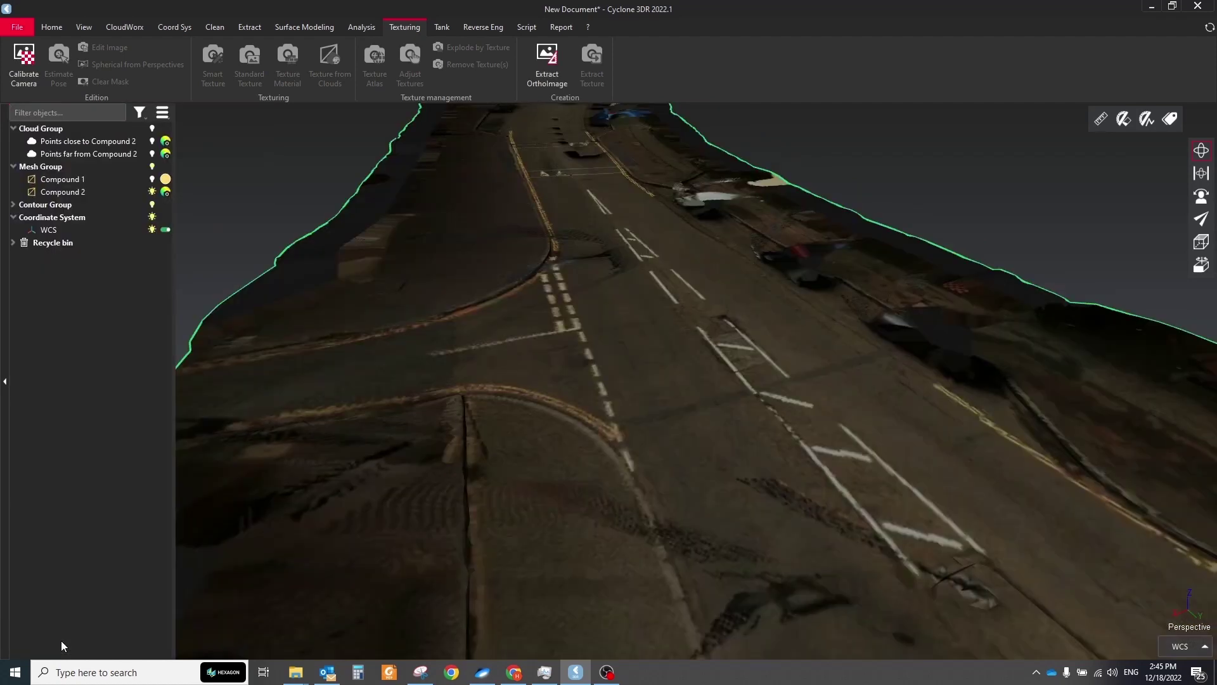
Orbit to a top-down view of the textured road running vertically
scroll(679, 253, "down", 3)
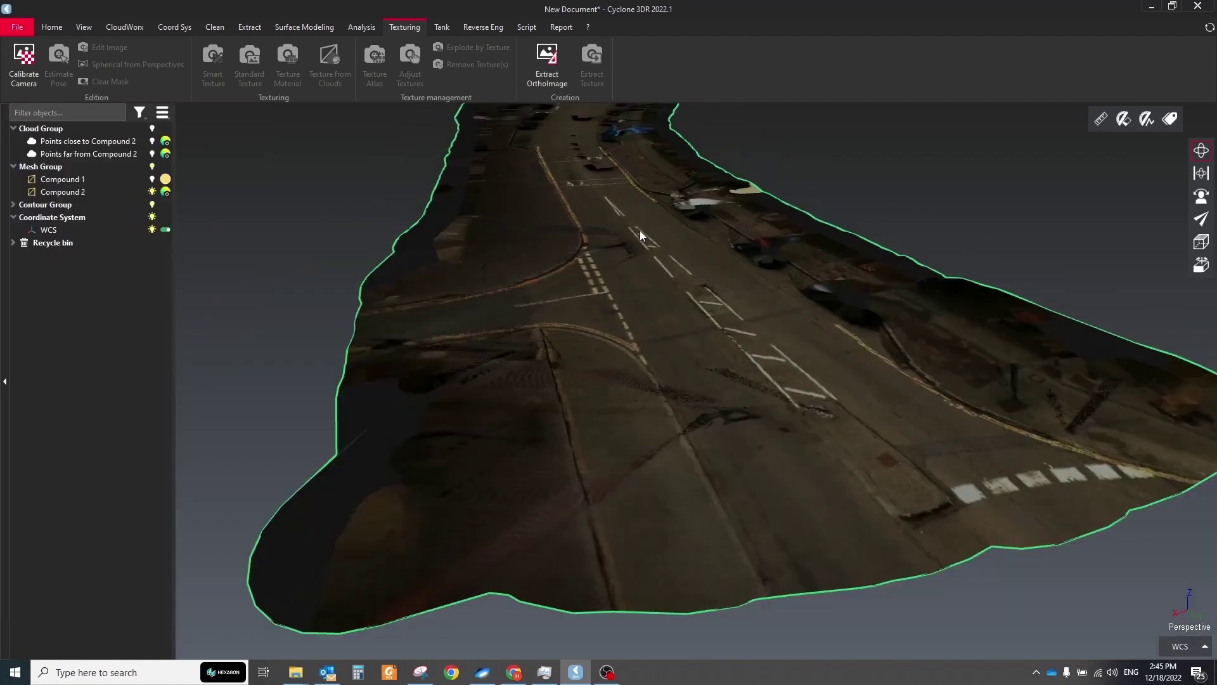
right_click_drag(640, 230, 553, 300)
left_click(521, 286)
left_click_drag(484, 262, 602, 321)
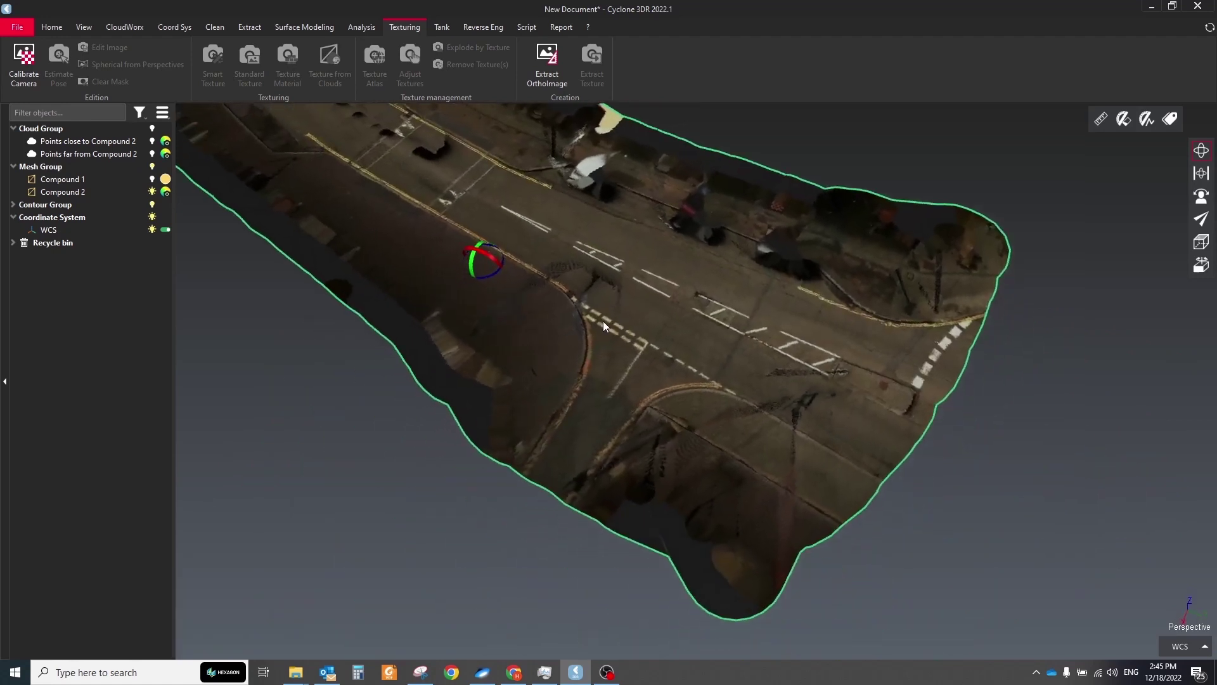
right_click_drag(431, 139, 523, 260)
scroll(451, 208, "up", 4)
left_click_drag(451, 207, 607, 259)
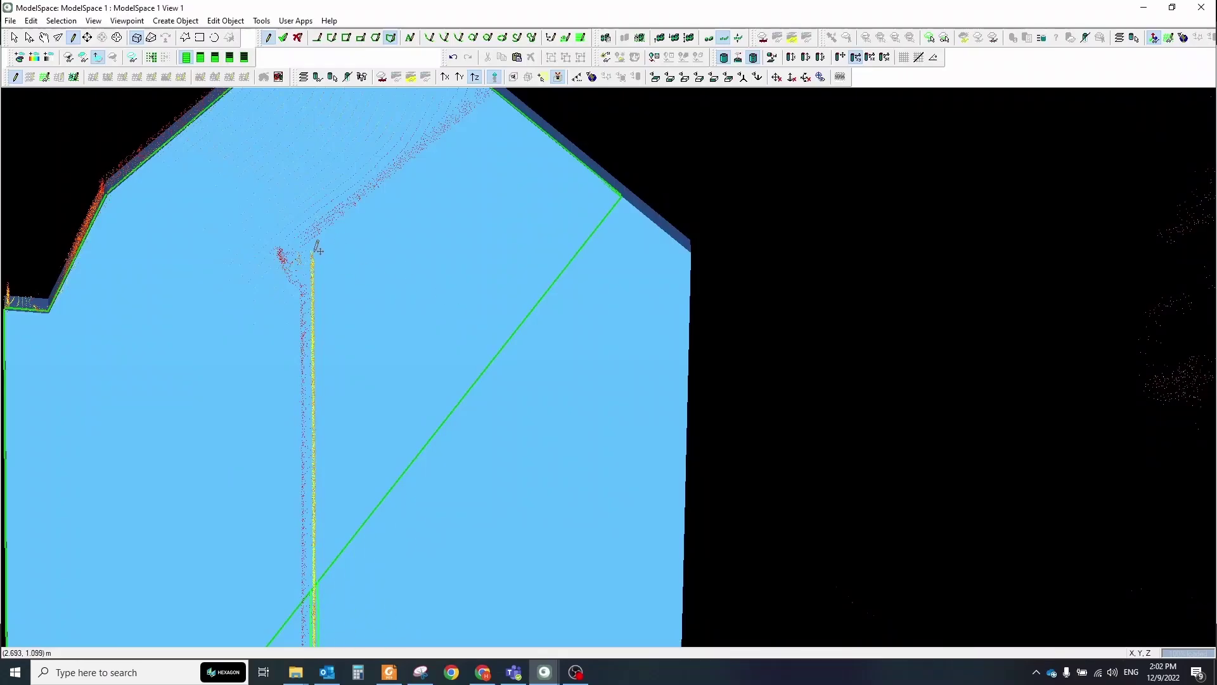
Place the new polygon's corners beside the building with the grid shown
scroll(619, 125, "down", 5)
left_click(637, 162)
left_click(836, 322)
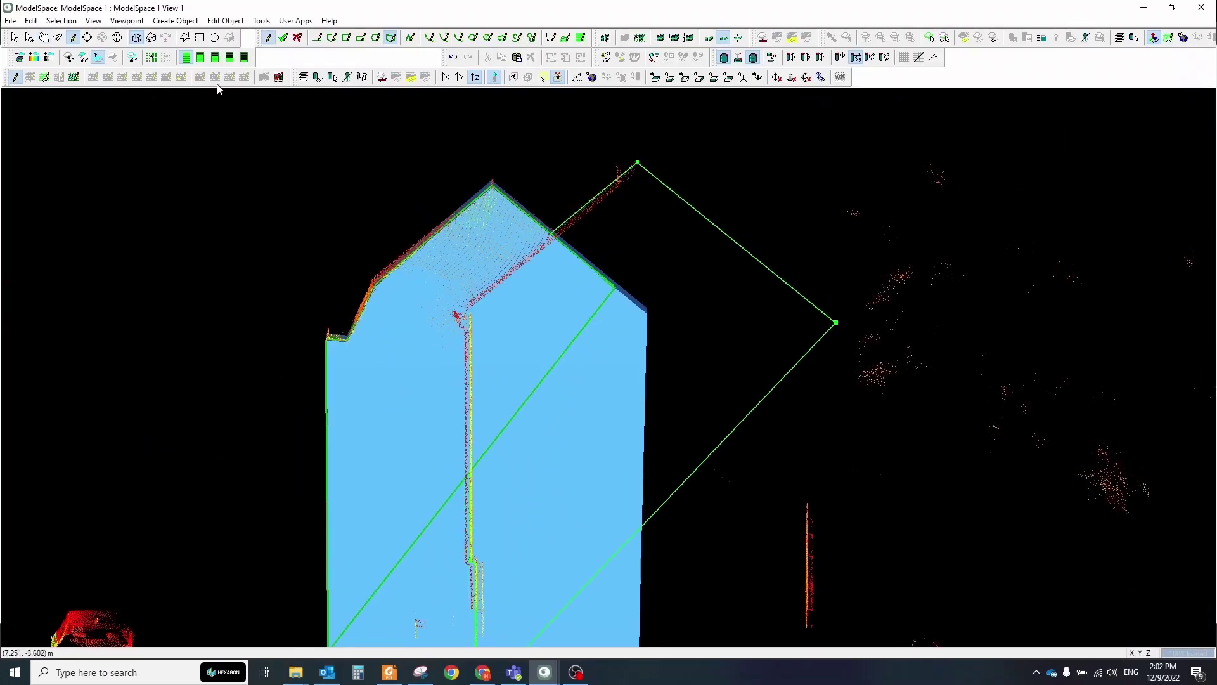
left_click(44, 77)
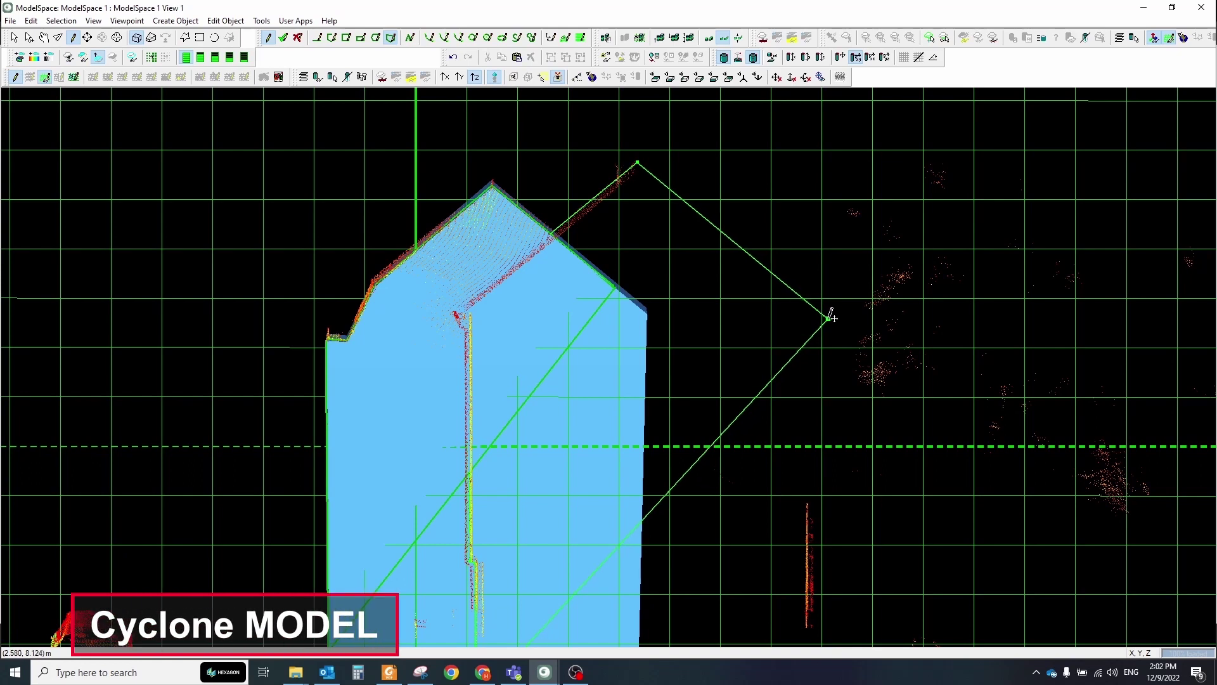
left_click(806, 637)
Drag the polygon corners to line up with the scanned wall points
left_click_drag(815, 318, 808, 319)
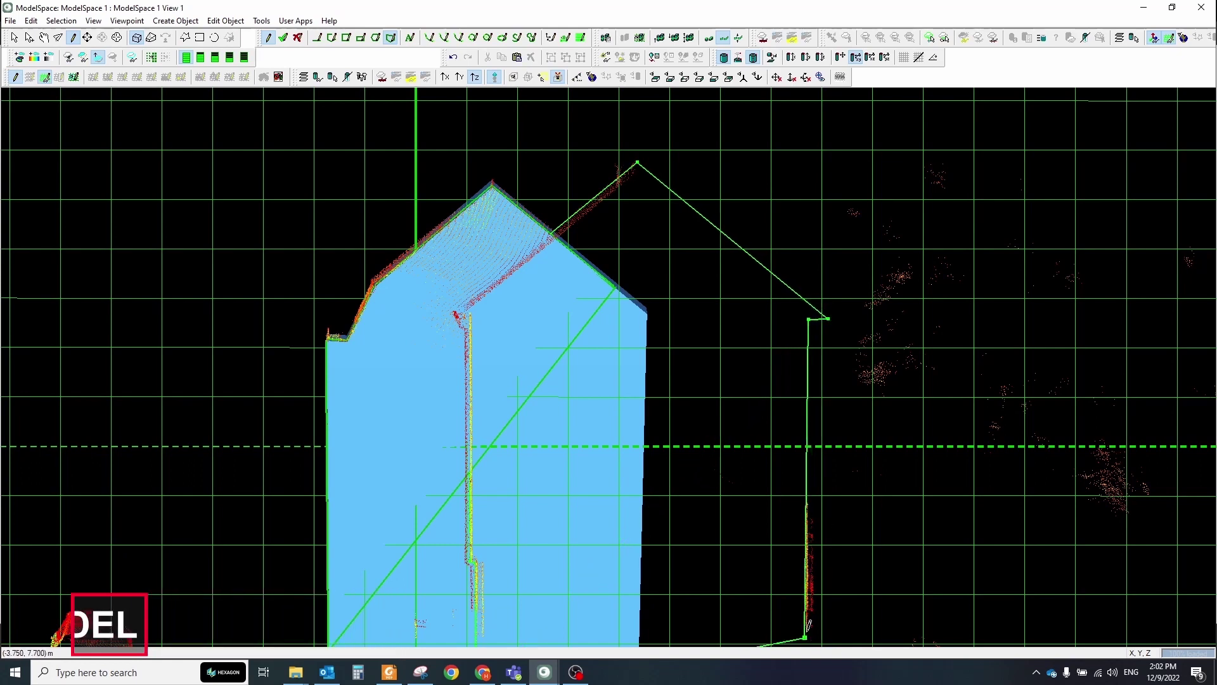
left_click_drag(806, 636, 807, 636)
scroll(739, 510, "down", 3)
middle_click_drag(739, 511, 716, 312)
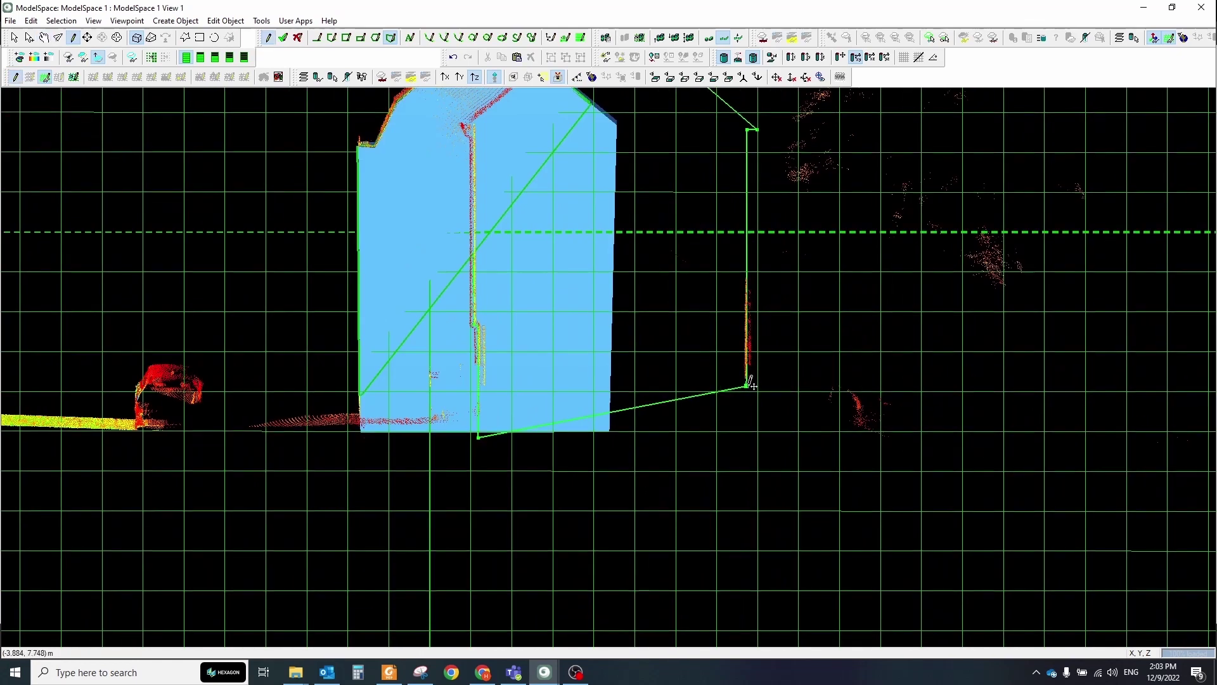
left_click_drag(747, 385, 745, 439)
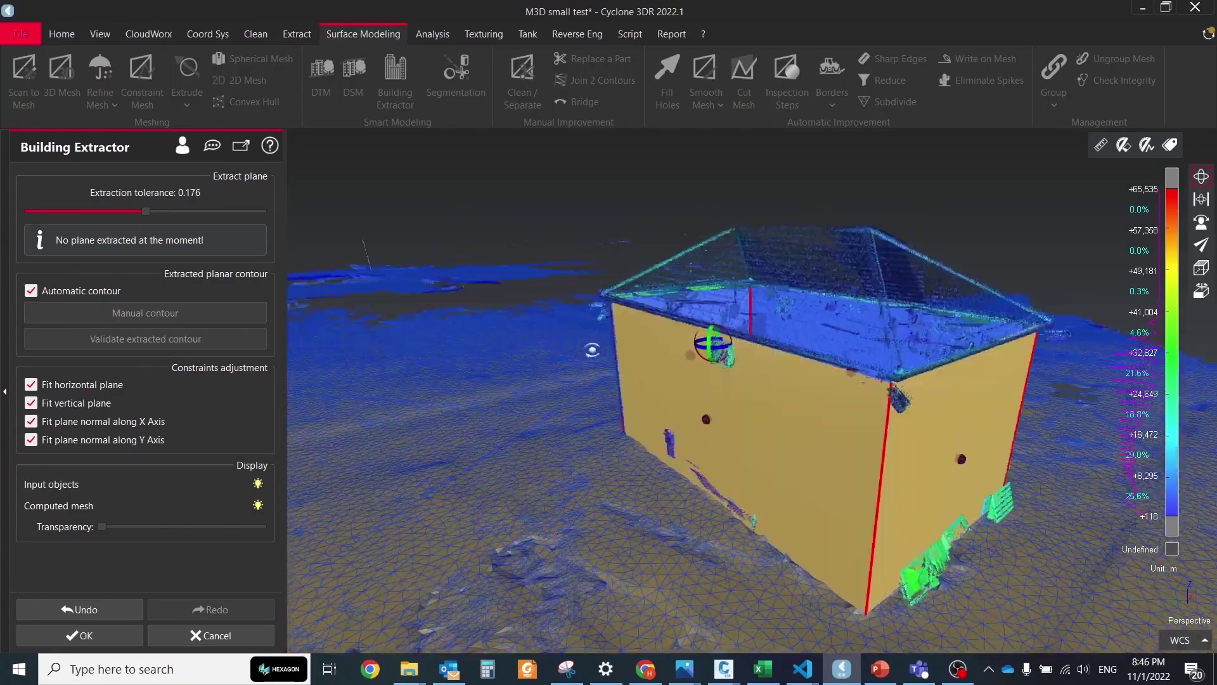
Extract the roof plane with a manual contour, then the wall and front face planes
left_click(626, 317)
left_click(145, 343)
left_click_drag(650, 313, 713, 361)
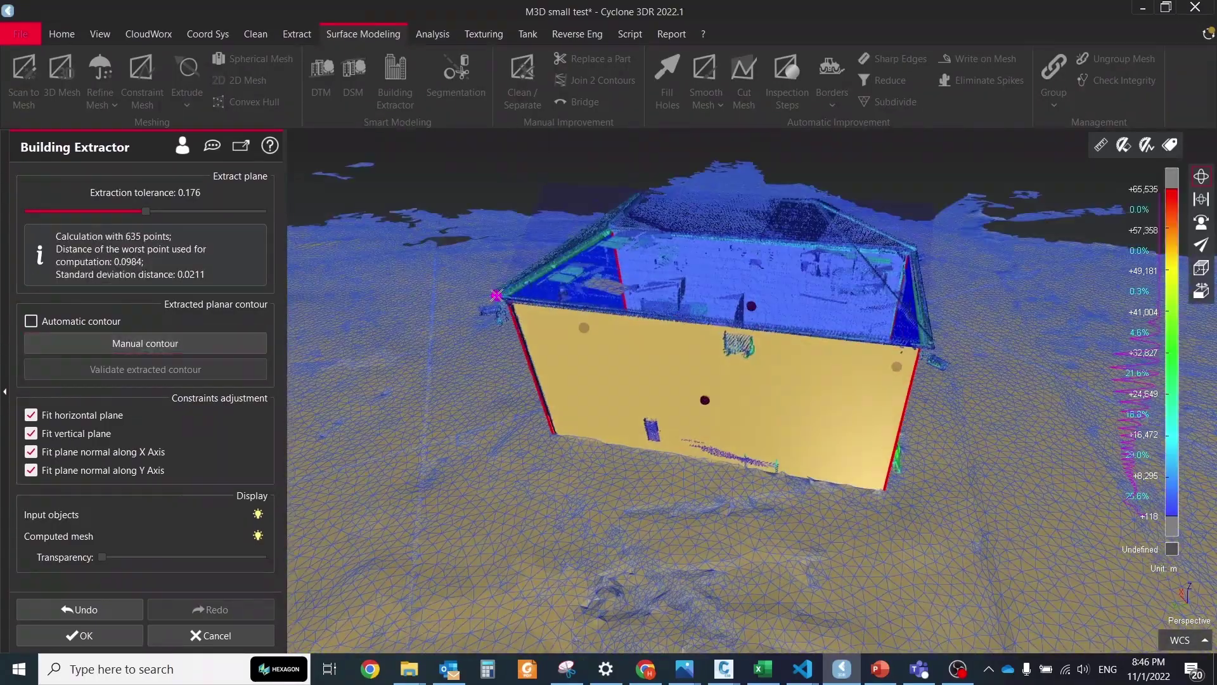
left_click(496, 297)
left_click_drag(658, 236, 659, 329)
left_click(627, 168)
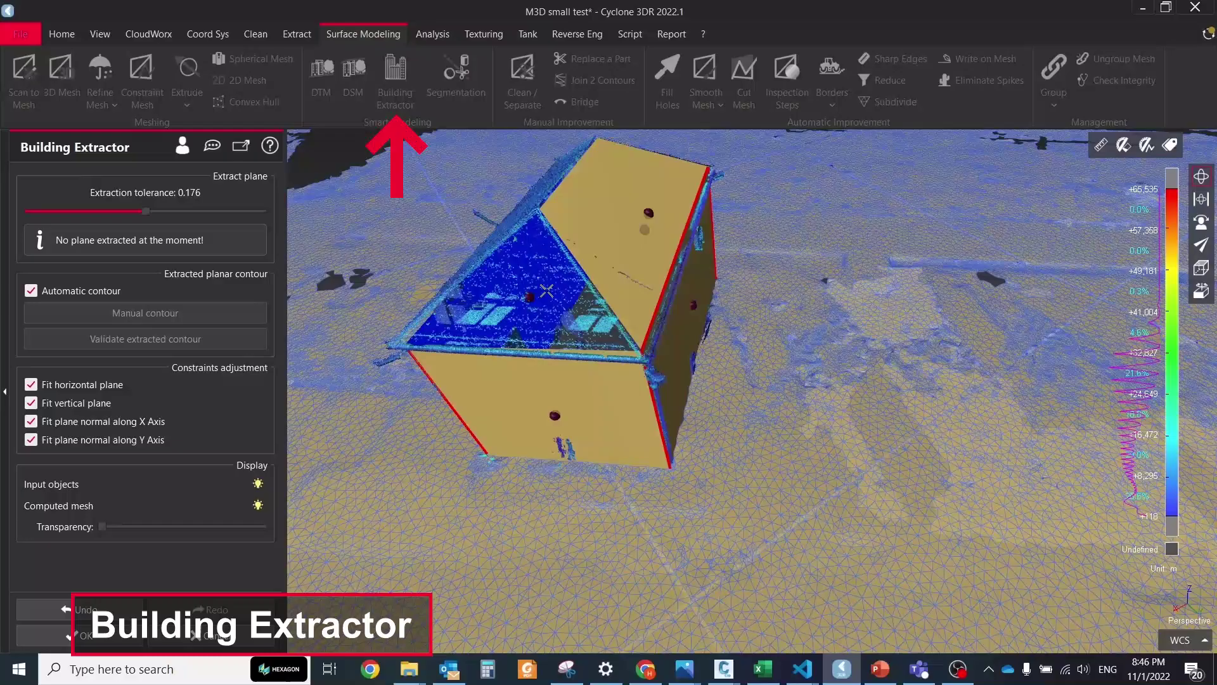
left_click(608, 351)
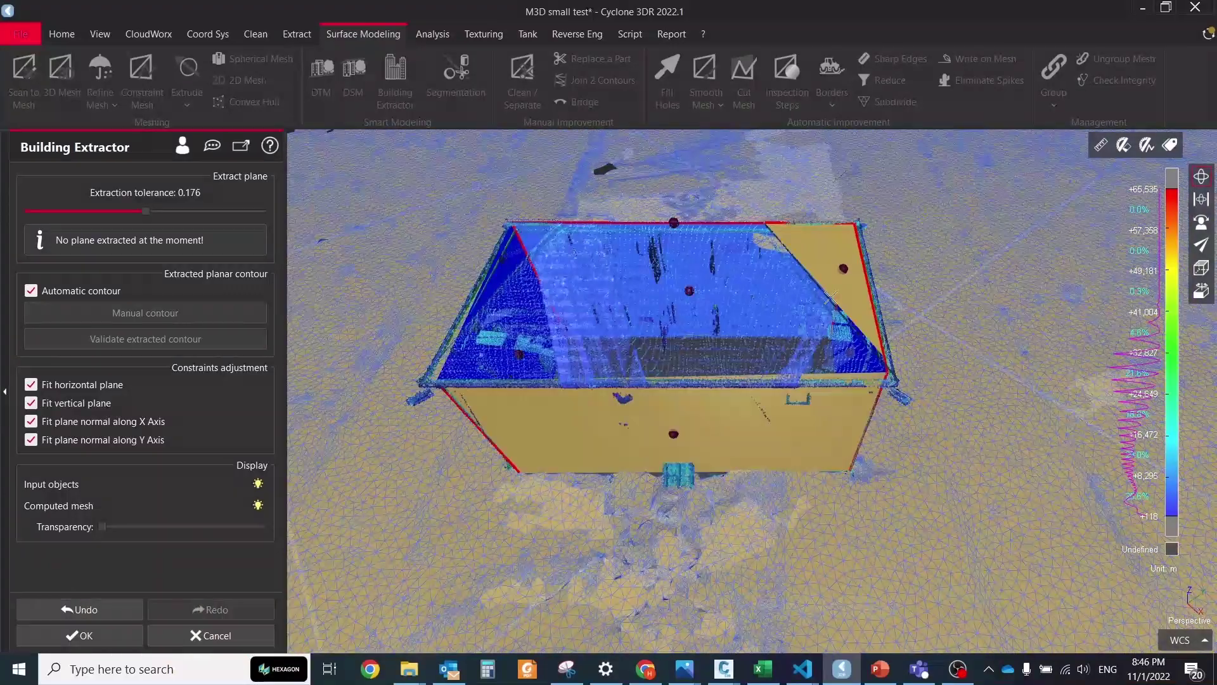
left_click(876, 357)
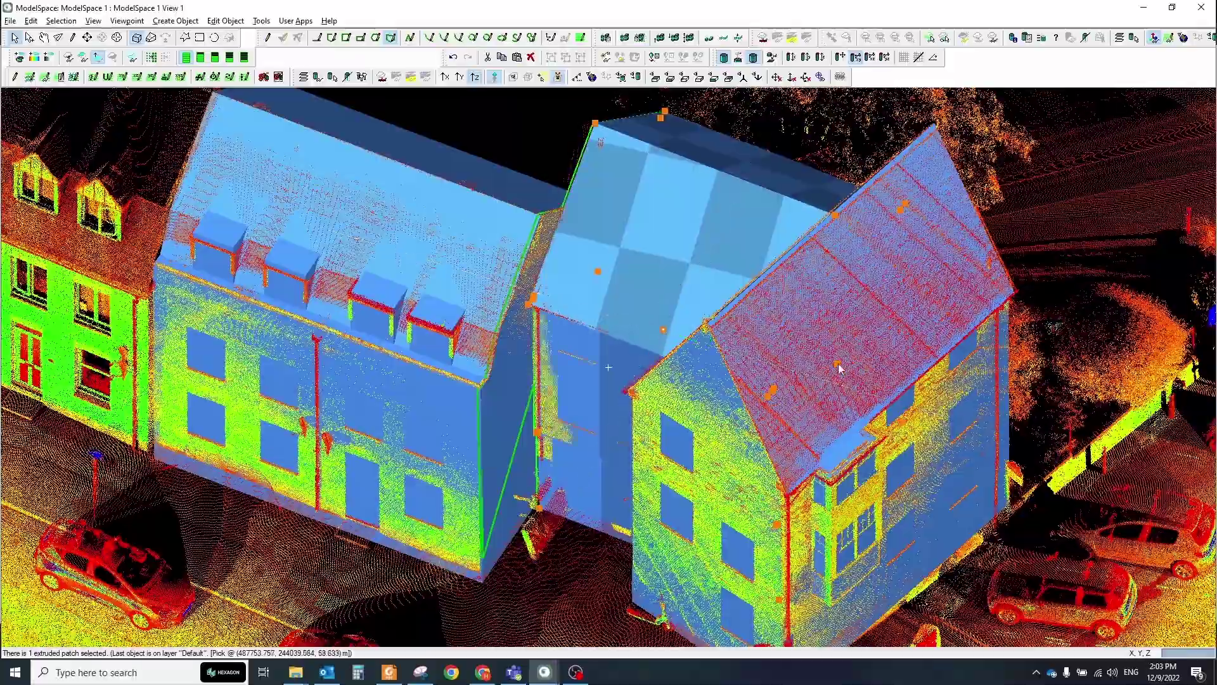
Shift the extruded patch's roof onto the scan and region-grow a patch from a wall pick
left_click_drag(838, 365, 671, 279)
key("space")
key("space")
left_click(739, 192)
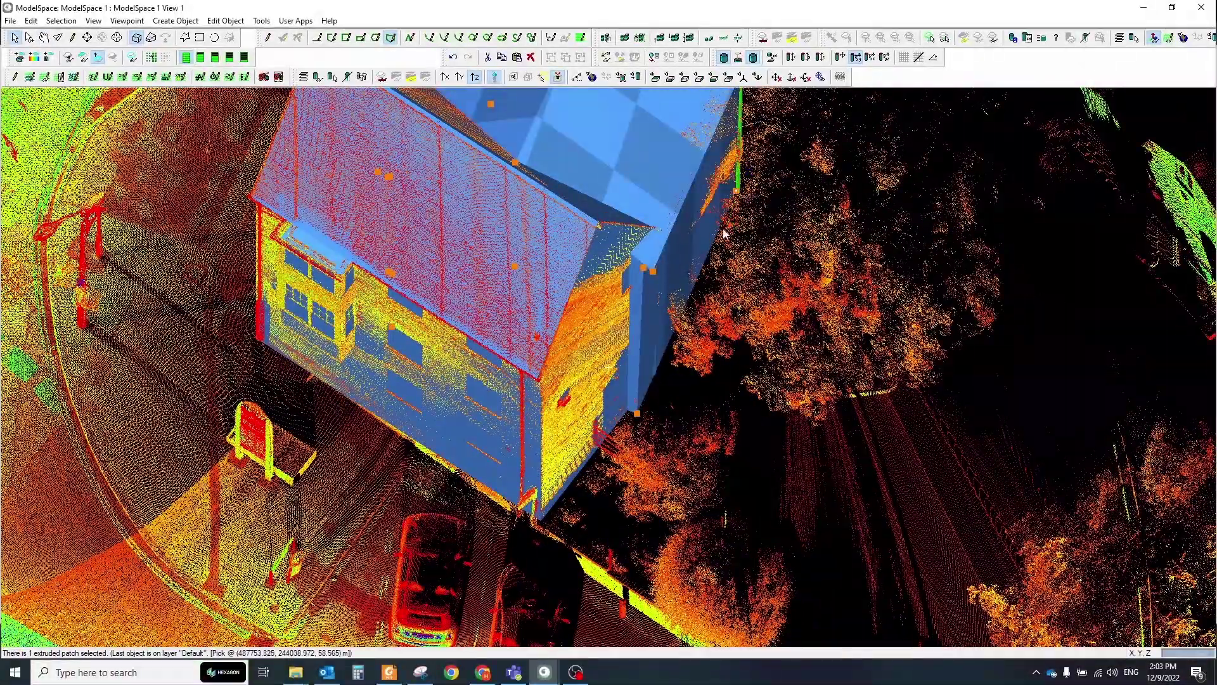
left_click(641, 269)
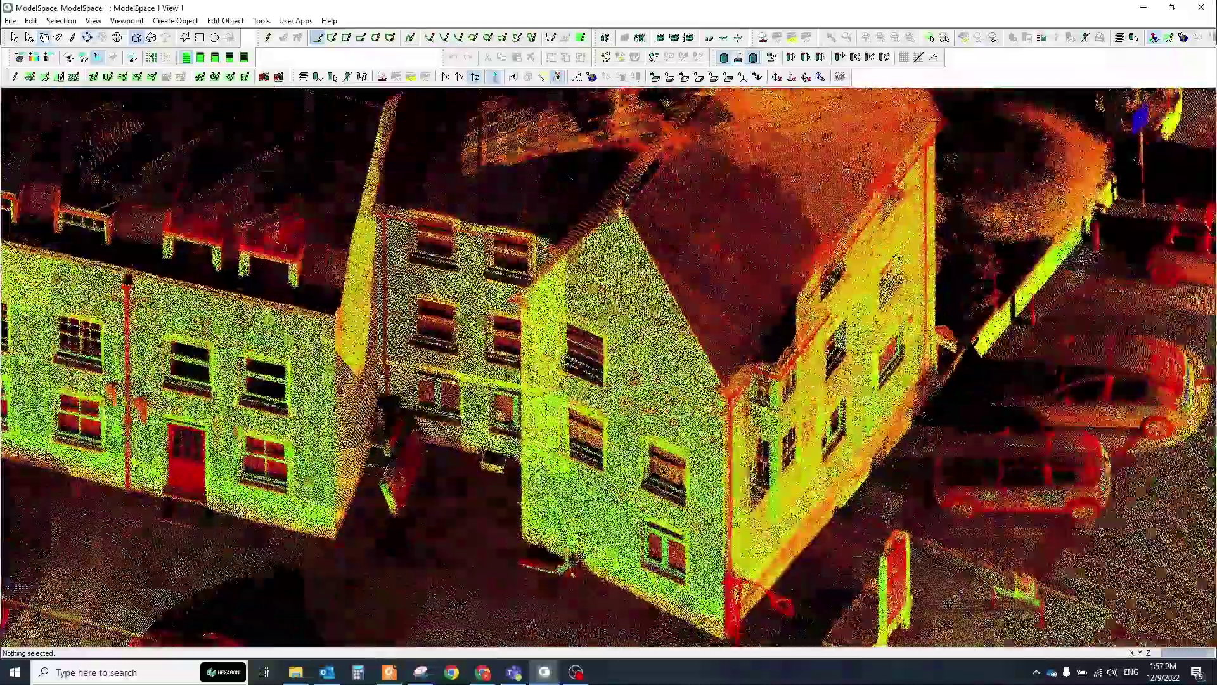
left_click(681, 422)
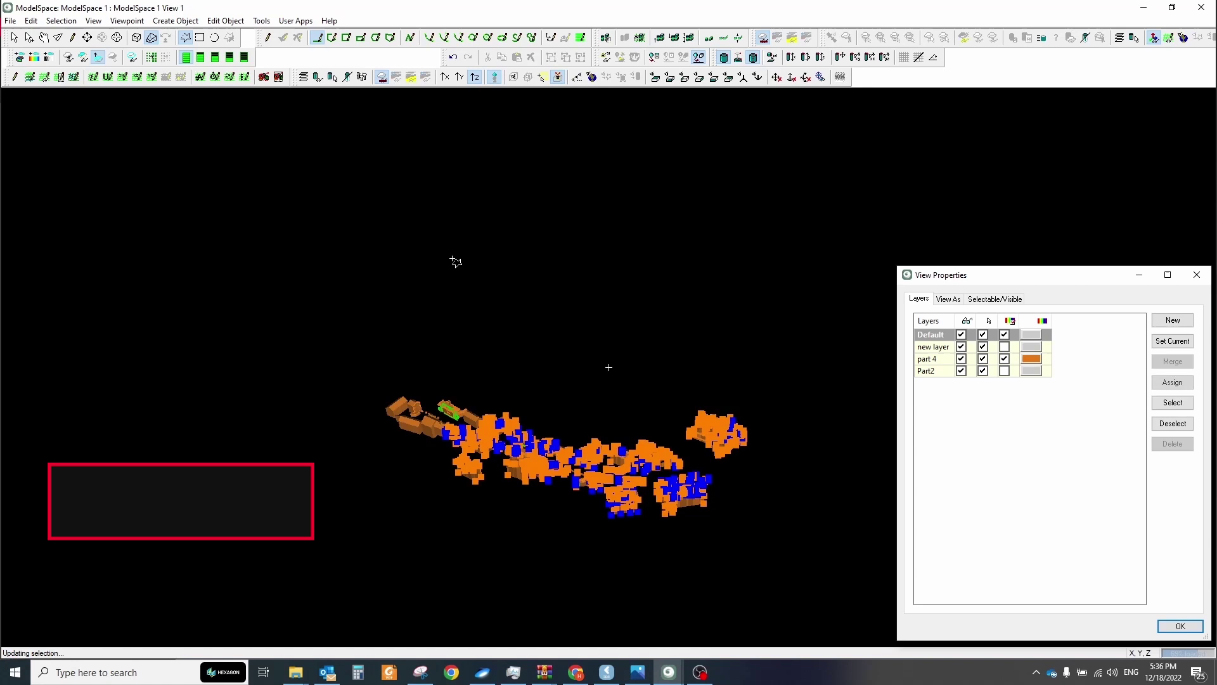
Export all 739 model objects to 'all export' as an AutoCAD DXF R12 file
left_click(10, 20)
left_click(34, 48)
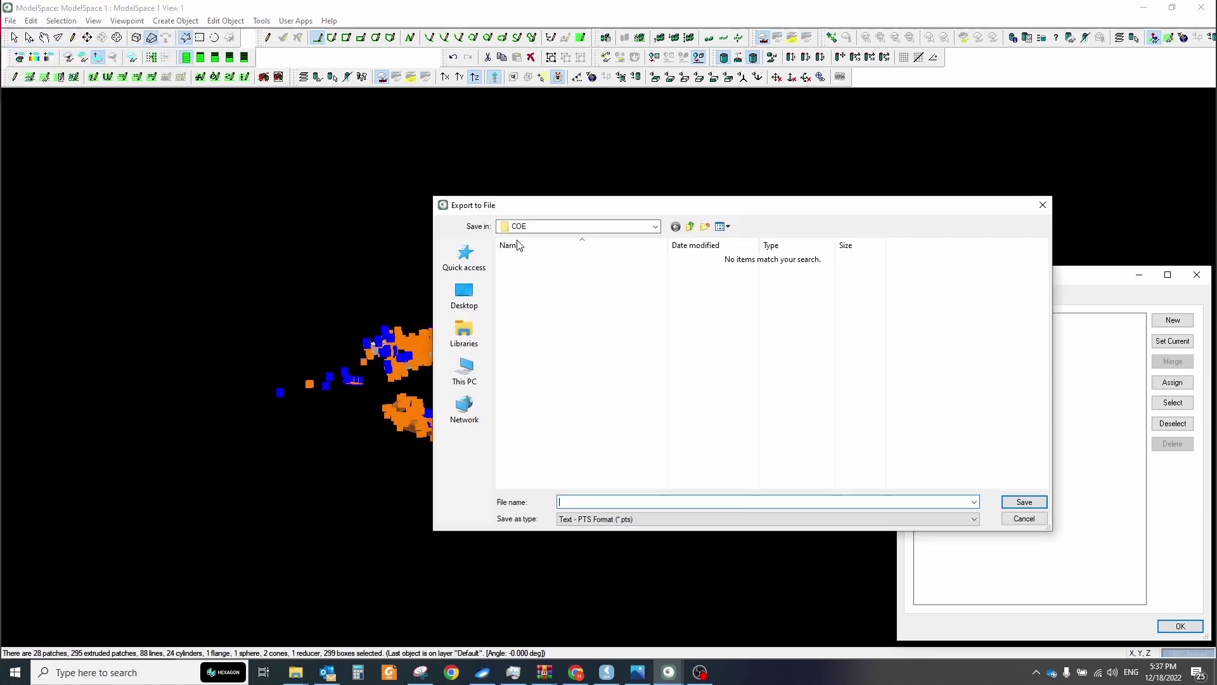
left_click(683, 519)
left_click(640, 538)
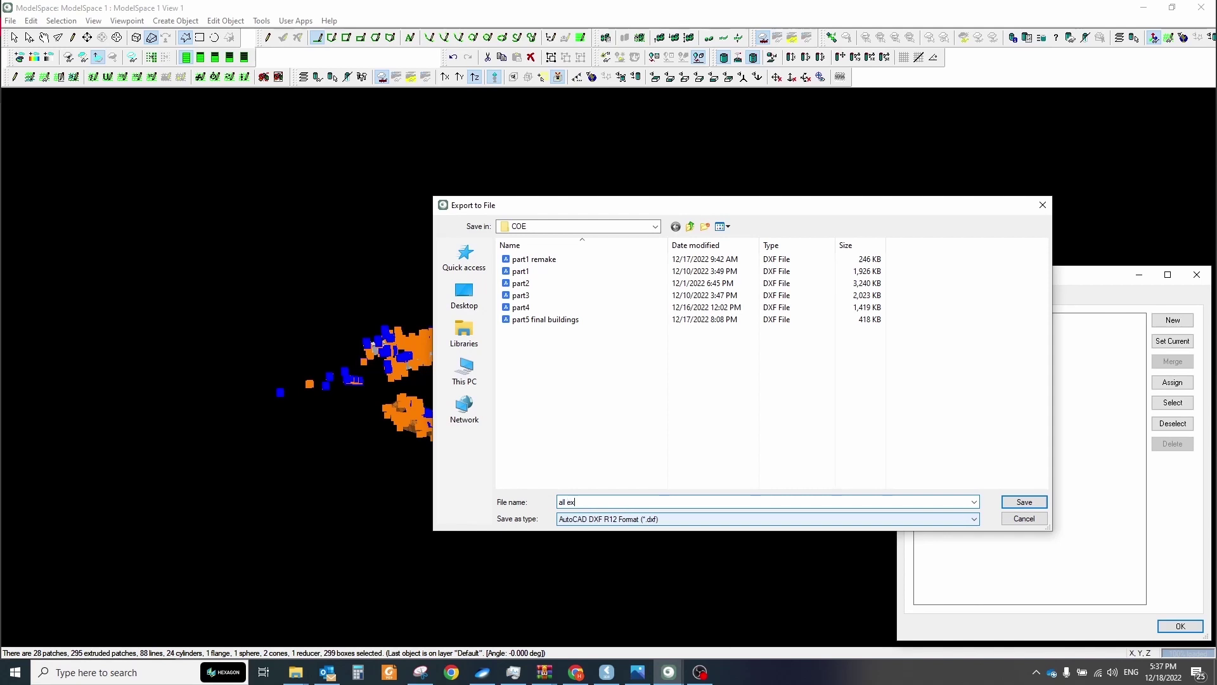
left_click(1024, 501)
left_click(595, 411)
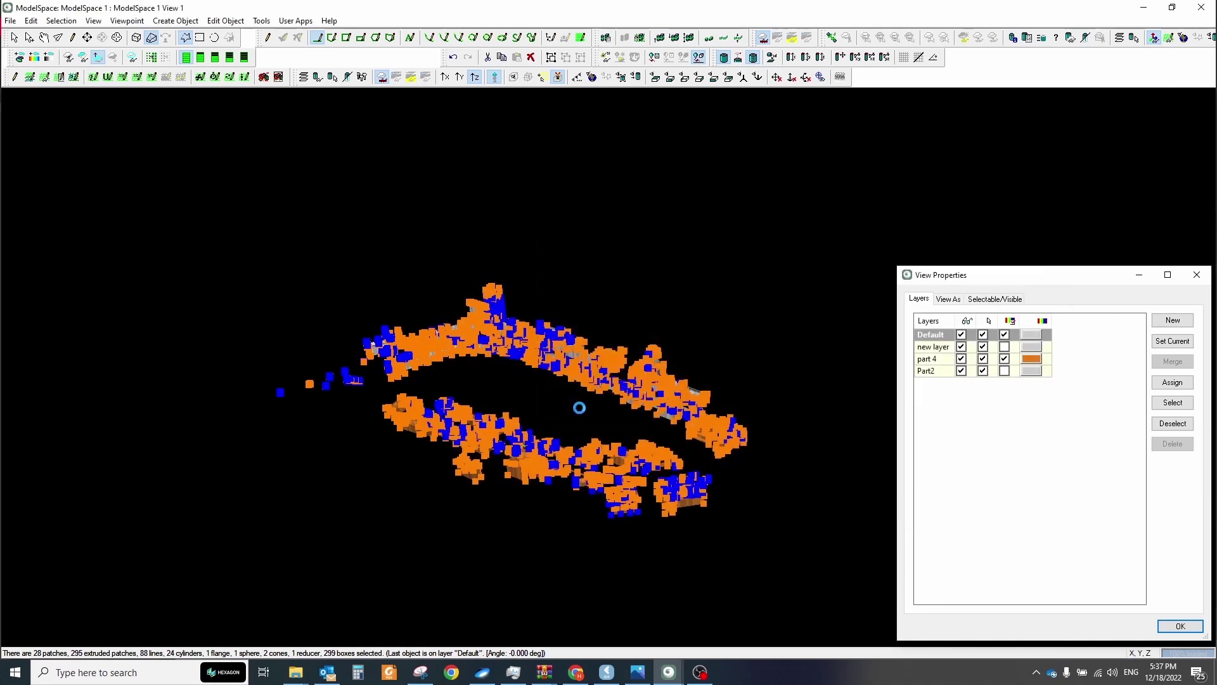
left_click(612, 357)
Import 'all export.dxf' into Cyclone 3DR and orbit to view the city buildings
left_click(606, 672)
left_click(17, 26)
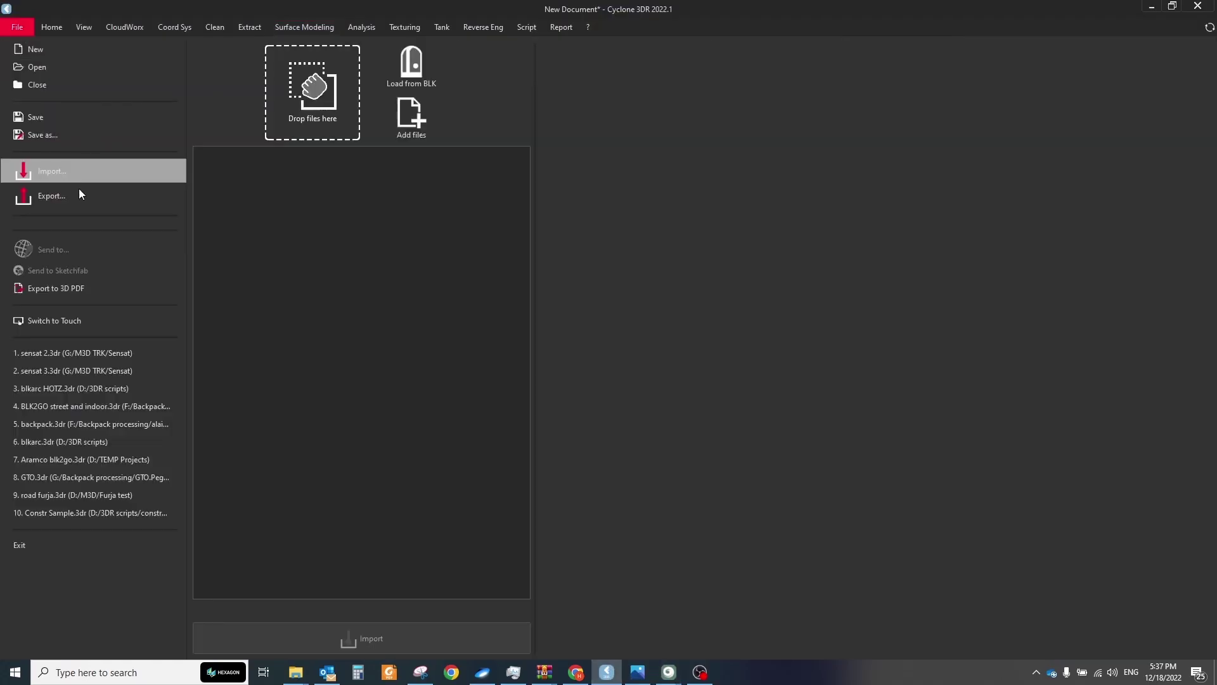
left_click(452, 140)
left_click(533, 111)
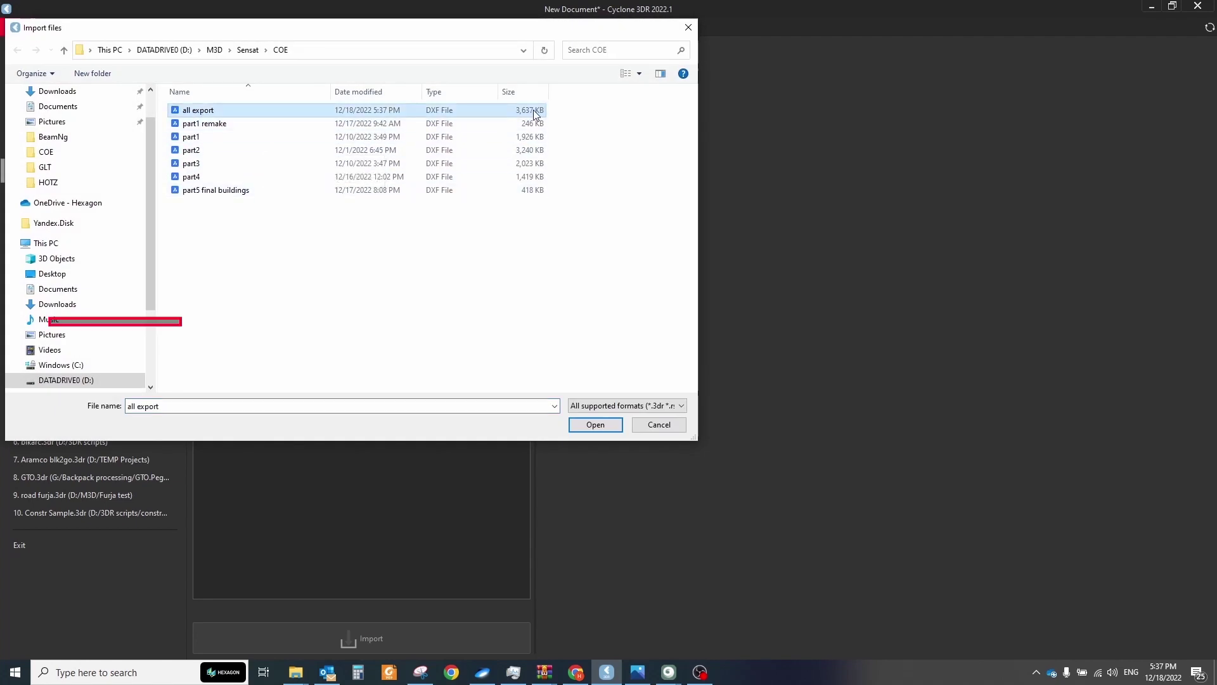
right_click(534, 109)
left_click(572, 393)
left_click(704, 120)
left_click(595, 424)
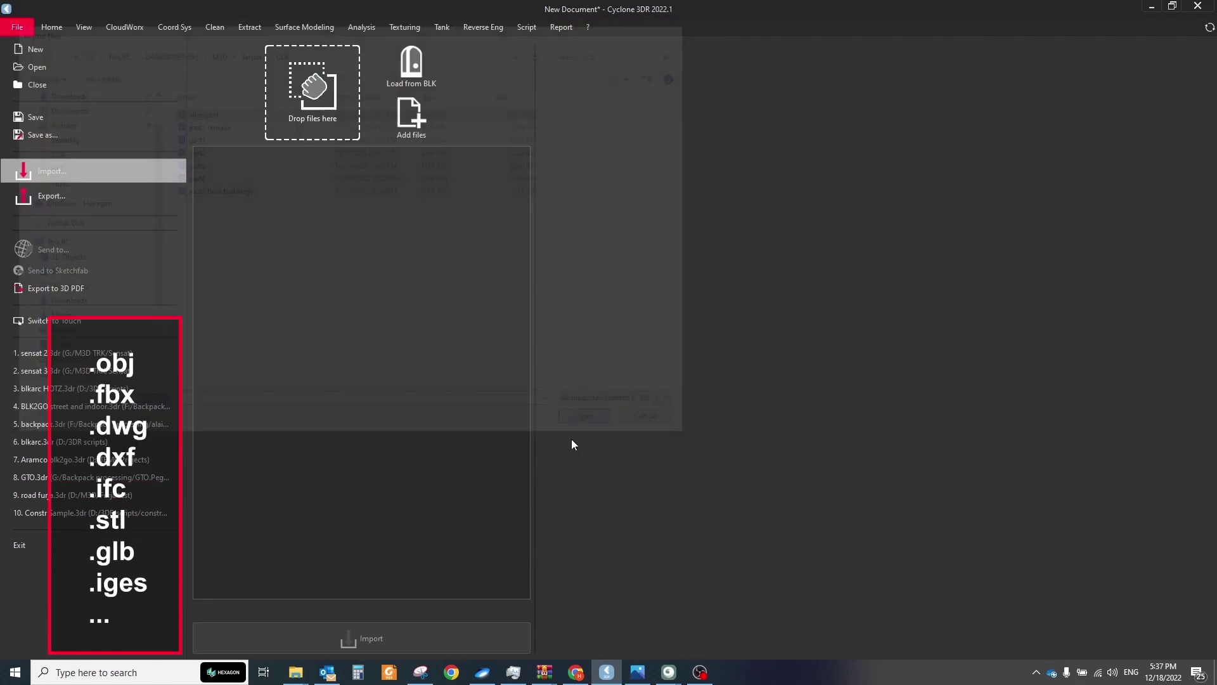
left_click(492, 637)
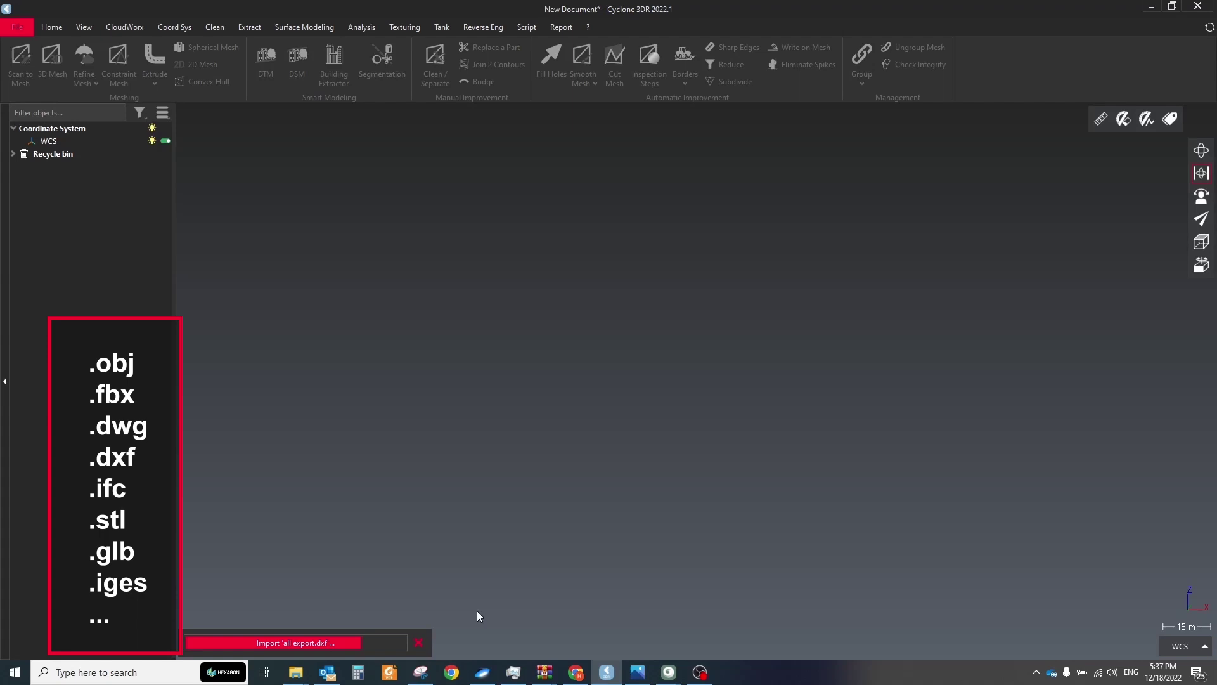
left_click_drag(742, 381, 630, 351)
left_click(630, 351)
Ungroup the city model twice so each building becomes a separate mesh
right_click(630, 351)
left_click(666, 227)
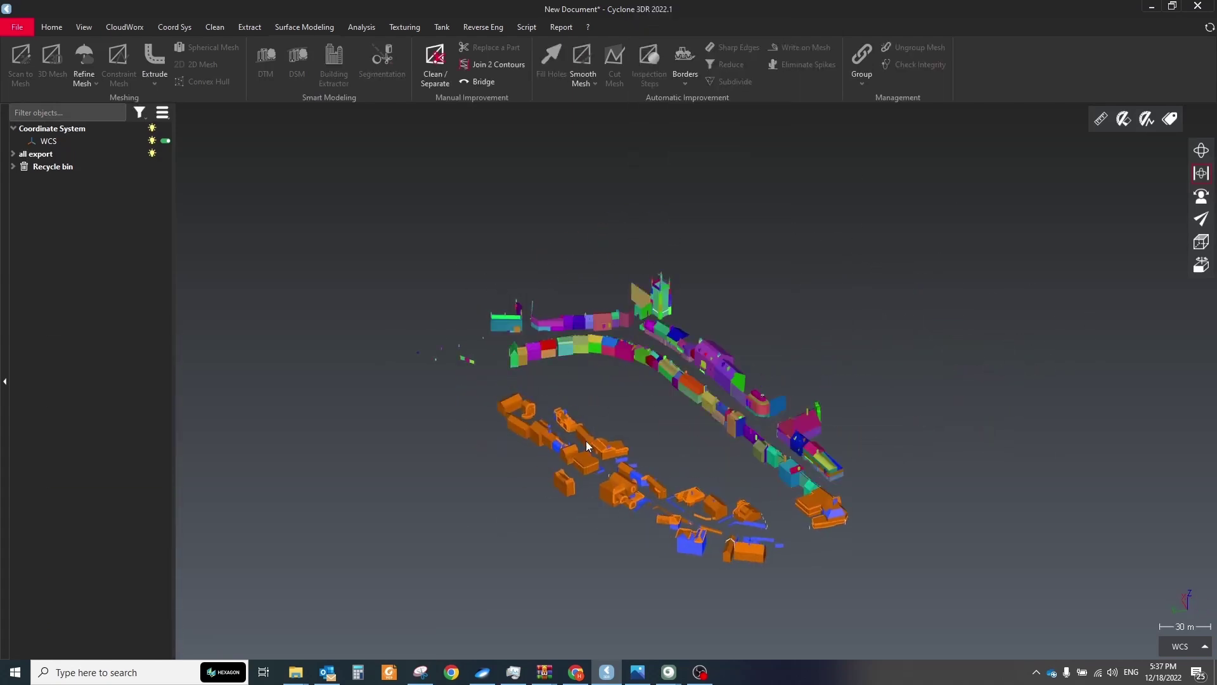
right_click(586, 440)
left_click(610, 317)
Box-select all the building meshes and colour them Gold
left_click_drag(334, 206, 969, 611)
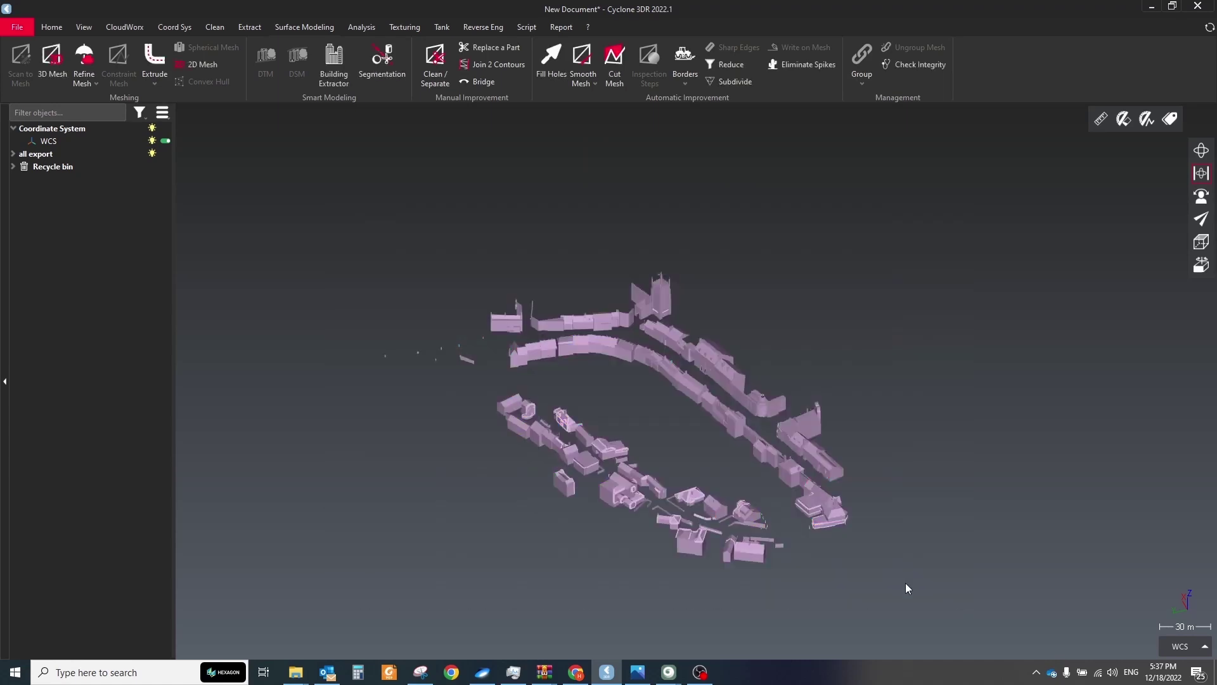
right_click(655, 375)
mouse_move(749, 620)
left_click(811, 542)
Zoom in and select the five remaining blue pieces, starting with the chimney
scroll(780, 540, "up", 10)
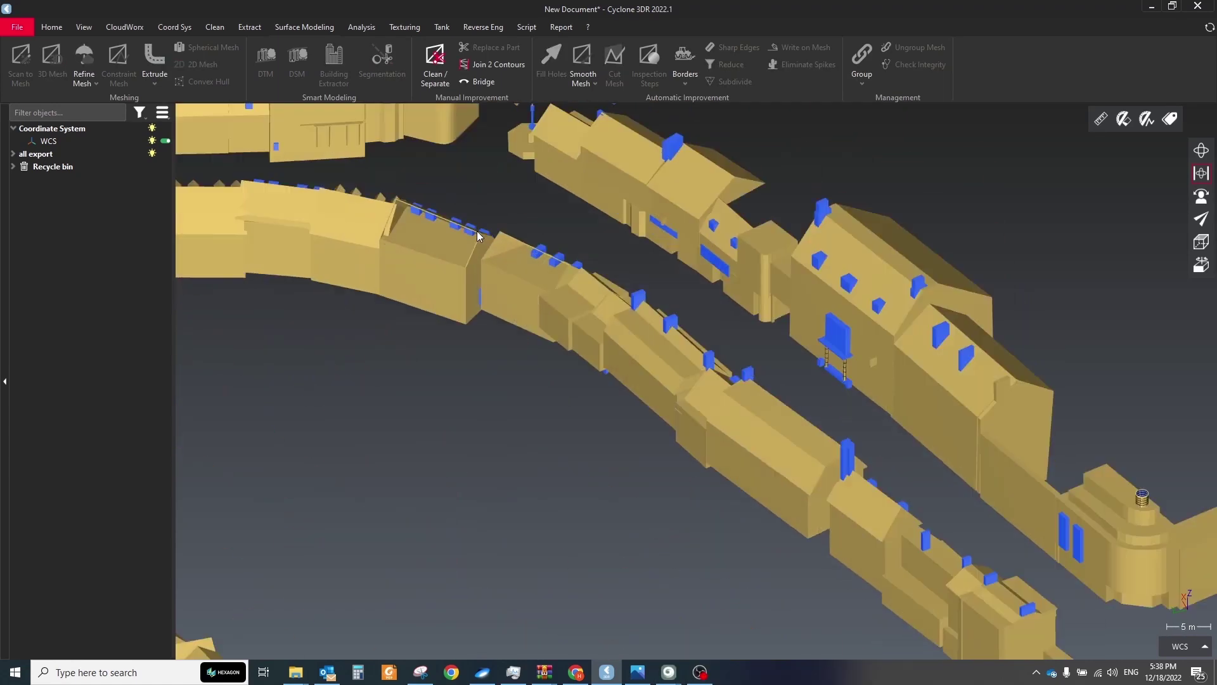
scroll(478, 237, "up", 3)
left_click_drag(606, 323, 340, 310)
left_click(387, 354)
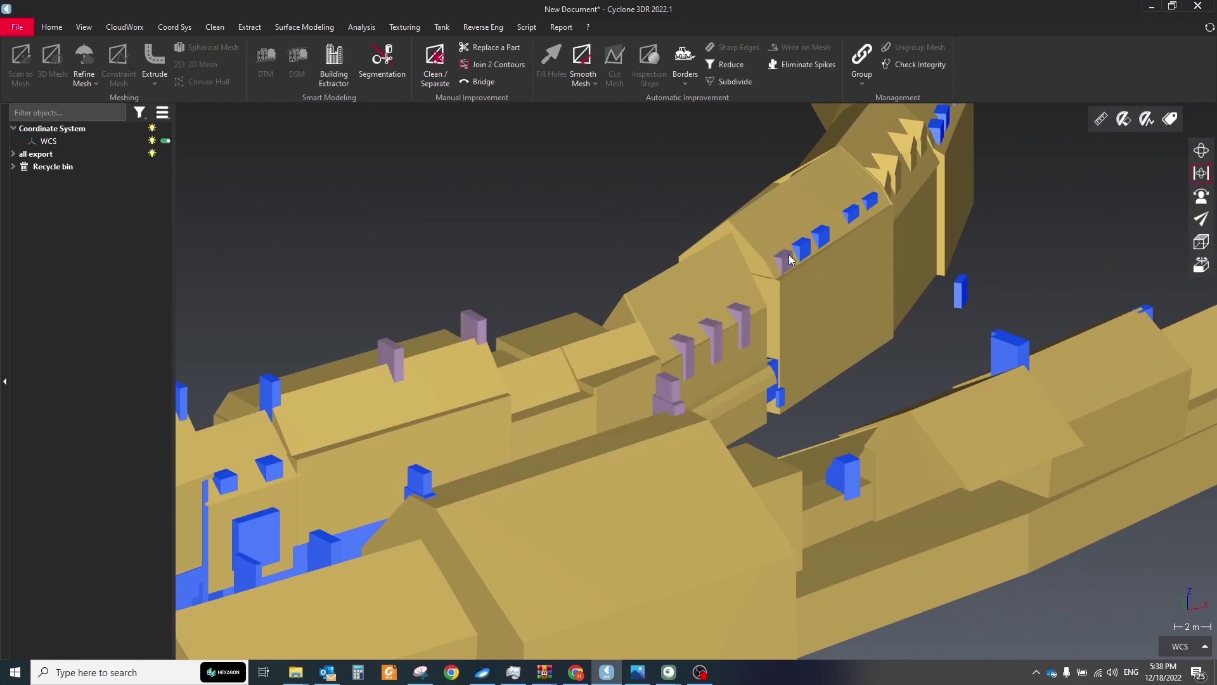
left_click(421, 483)
left_click(323, 551)
left_click(248, 572)
left_click(244, 541)
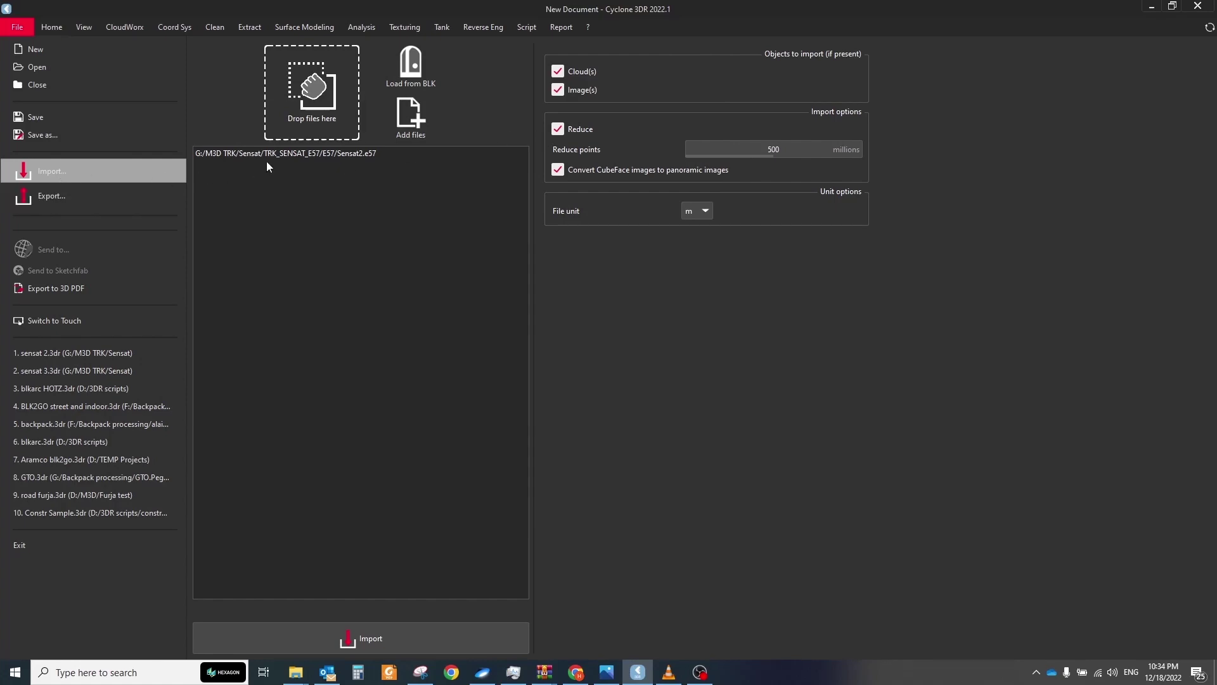
Re-add Sensat2.e57 to the import list and untick Cloud(s) so only images import
left_click(525, 154)
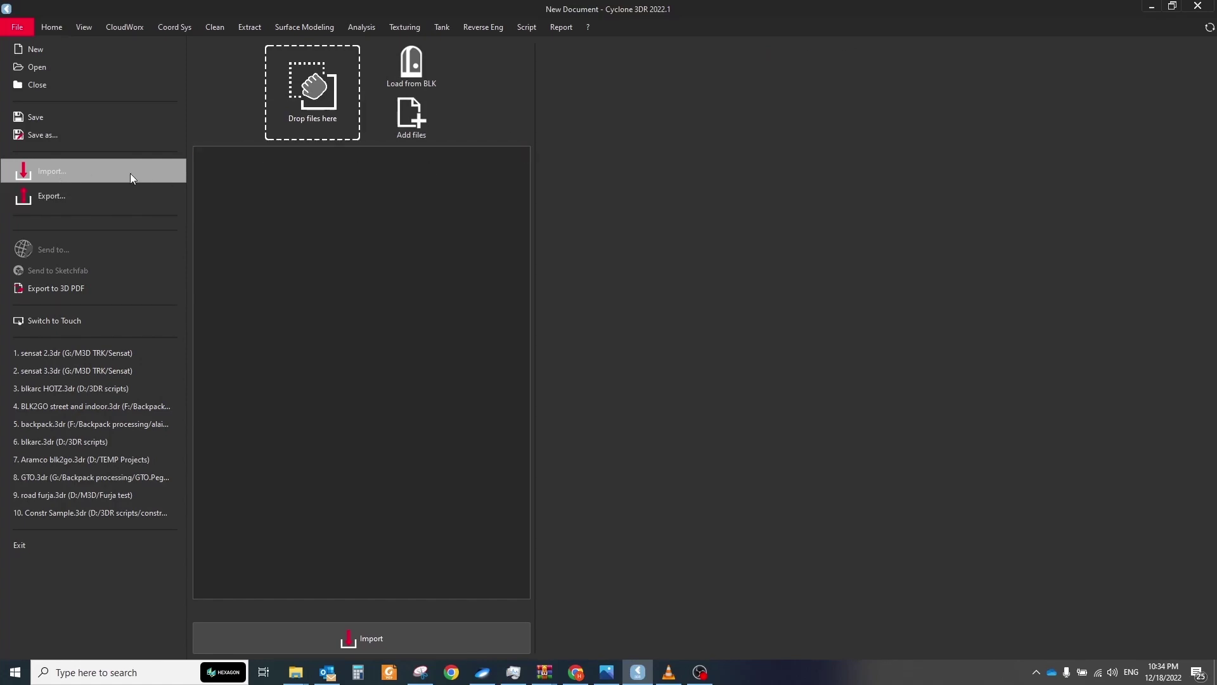
left_click(411, 116)
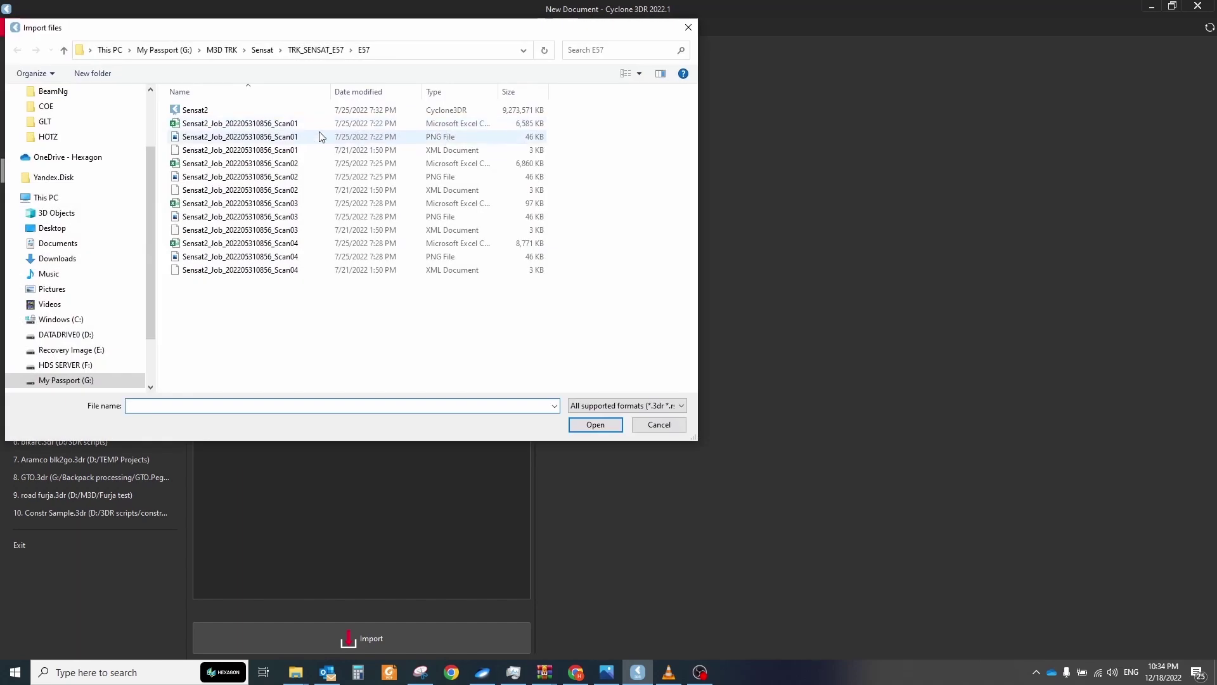
left_click(199, 111)
left_click(591, 423)
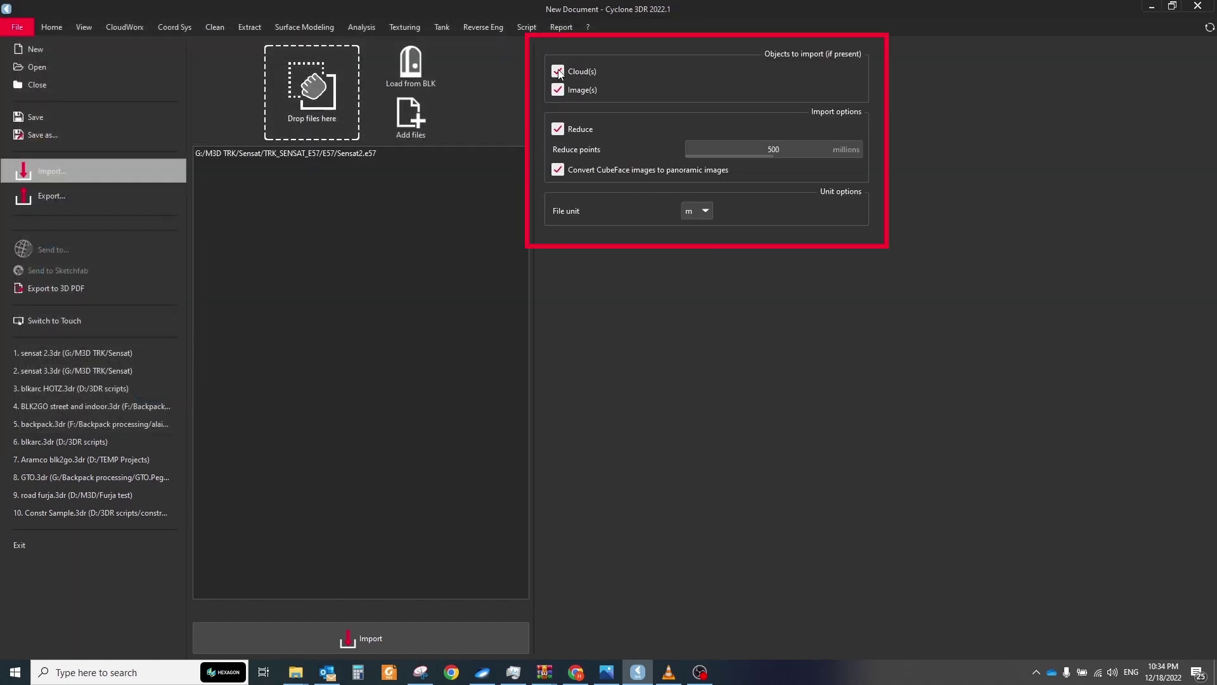
left_click(558, 71)
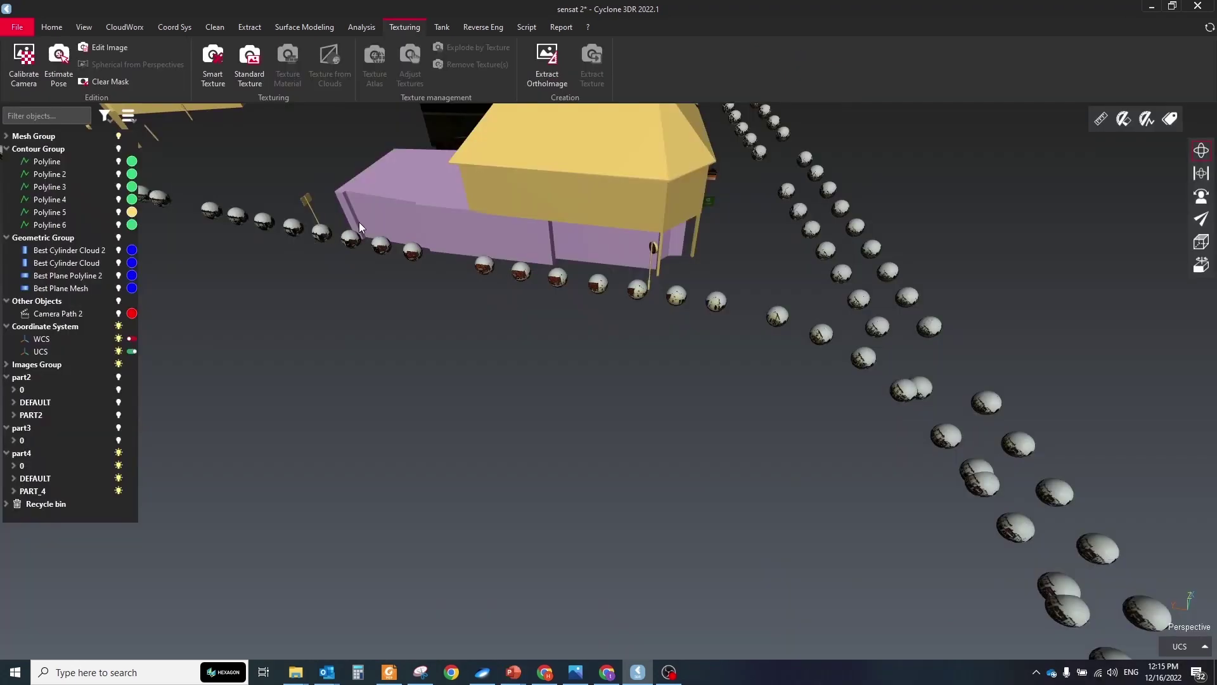
Orbit and pan along the street to view the purple building's end
left_click_drag(321, 228, 729, 244)
right_click_drag(462, 212, 500, 304)
left_click_drag(435, 249, 577, 254)
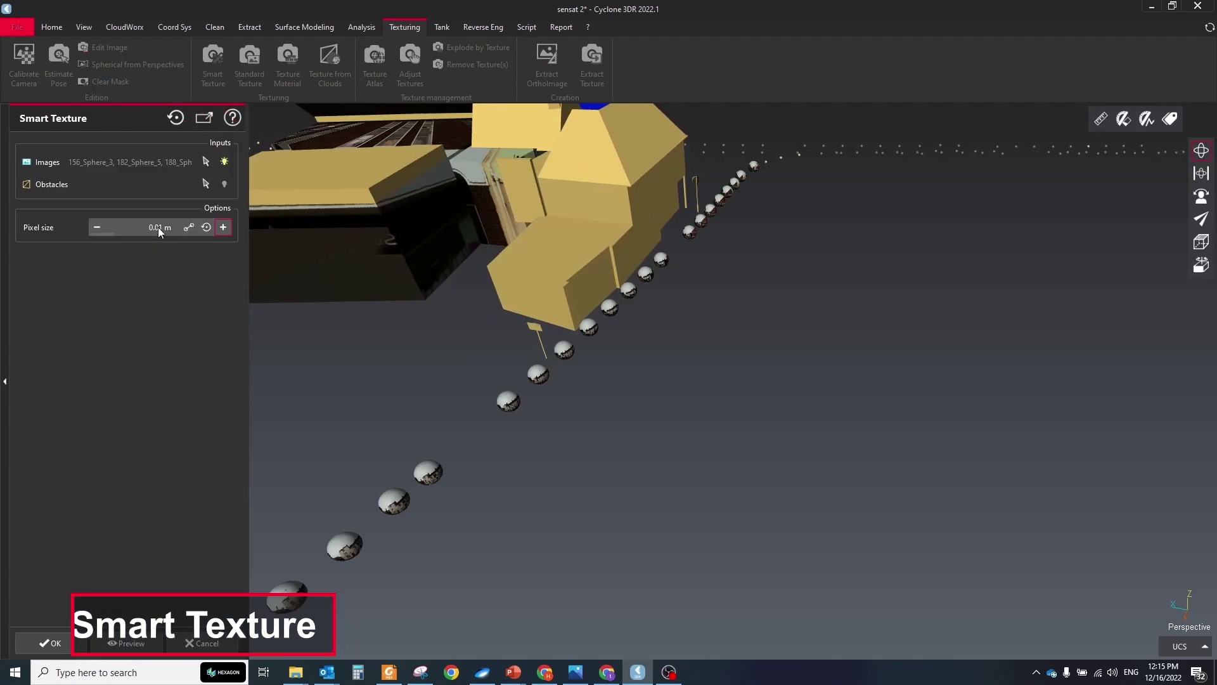
Preview and accept Smart Texture on the corner building at 0.02 m pixel size
left_click_drag(564, 230, 354, 247)
left_click(120, 643)
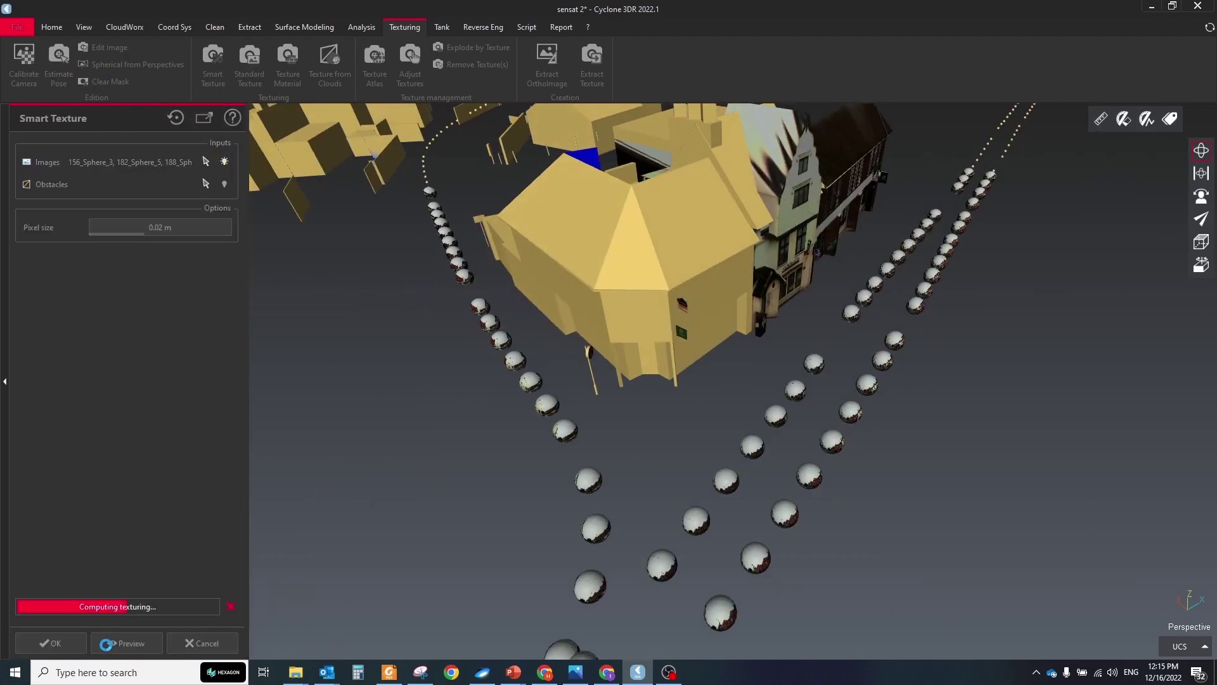
left_click(68, 647)
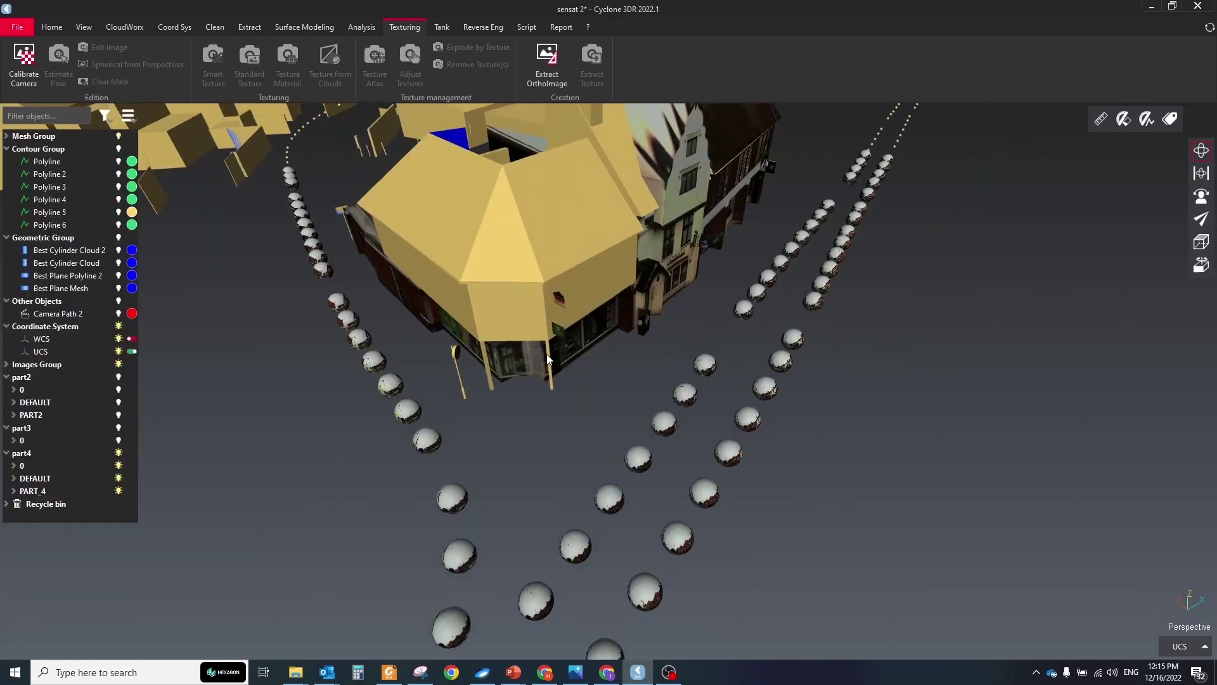
scroll(592, 331, "up", 5)
left_click_drag(592, 331, 496, 304)
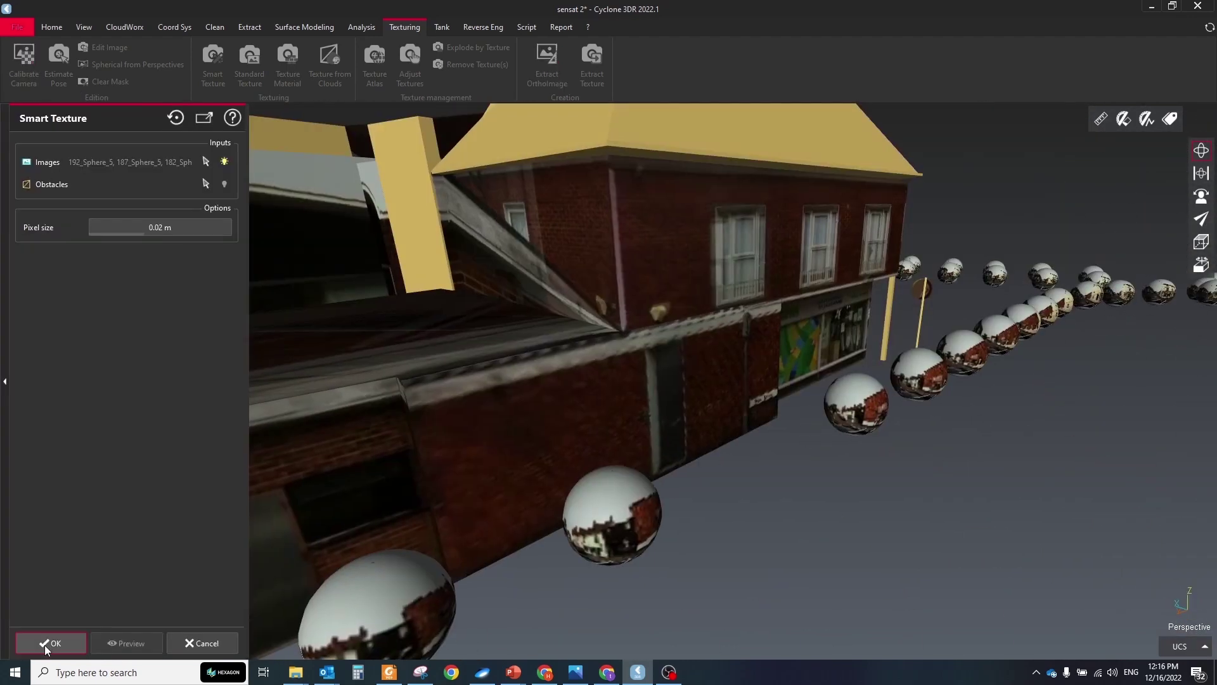
Open Adjust Textures on the corner building and set Display to Current Texture
left_click(51, 644)
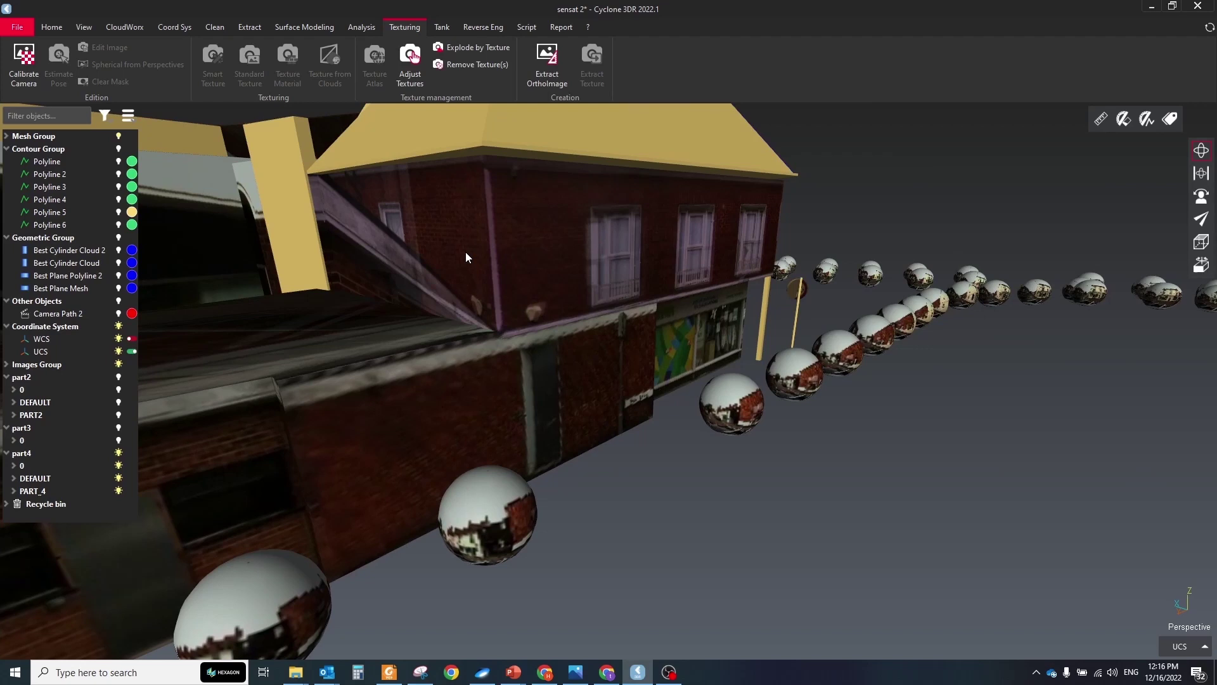
left_click(410, 61)
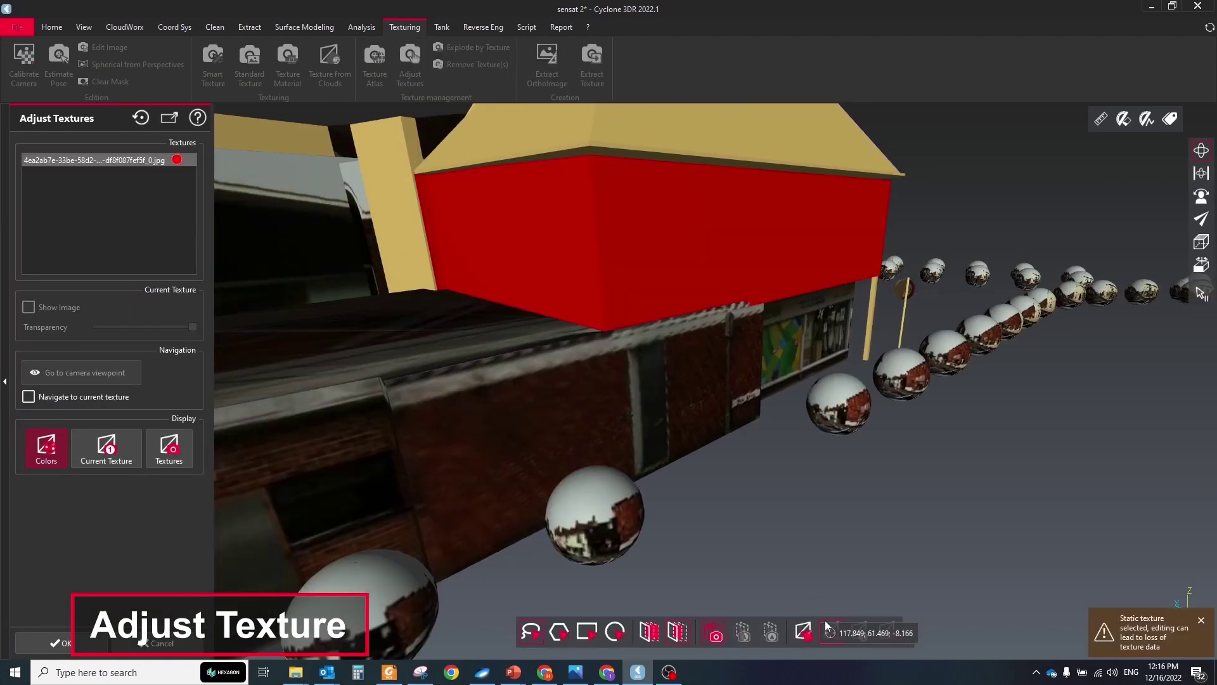
left_click_drag(535, 157, 377, 291)
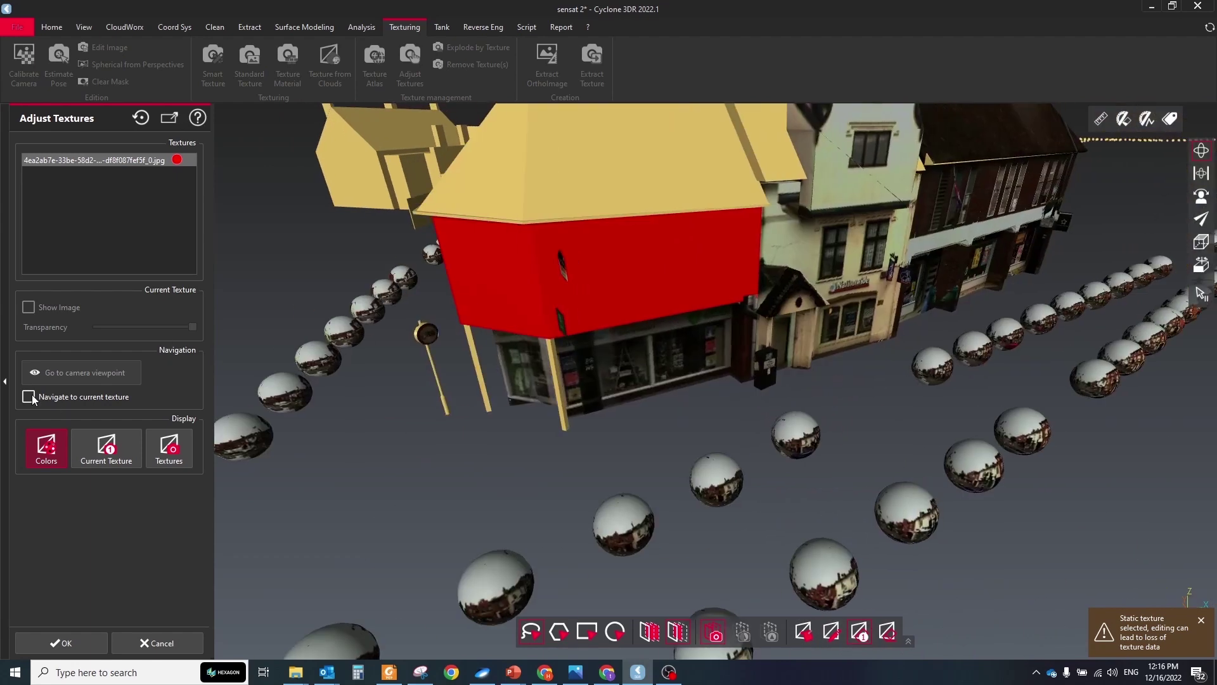
left_click(106, 447)
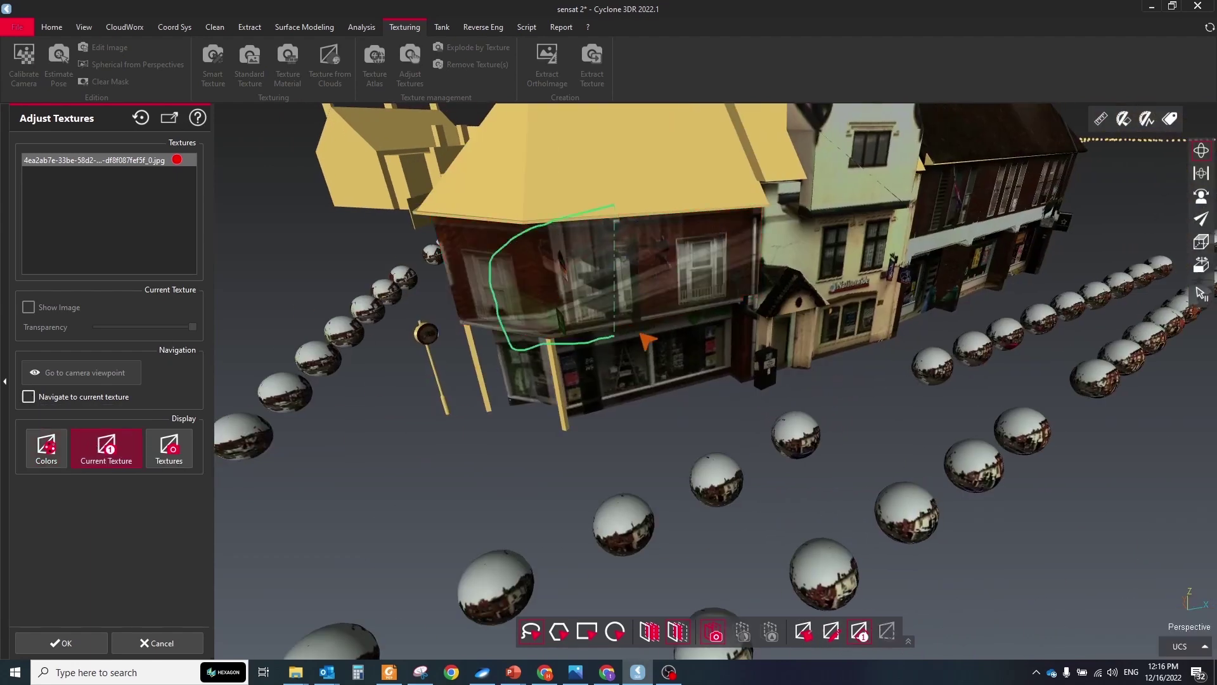
left_click_drag(524, 261, 697, 266)
Confirm the texture adjustments, Explode by Texture, and set the wall representation to Textured
left_click(61, 642)
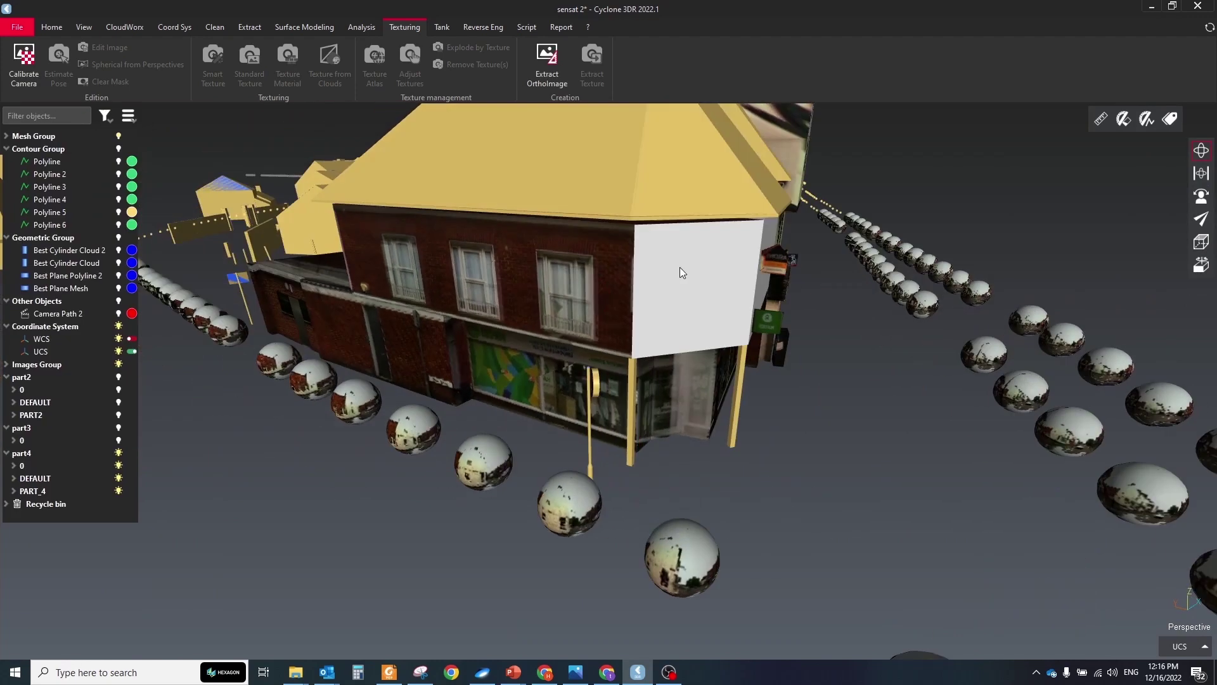
left_click(464, 47)
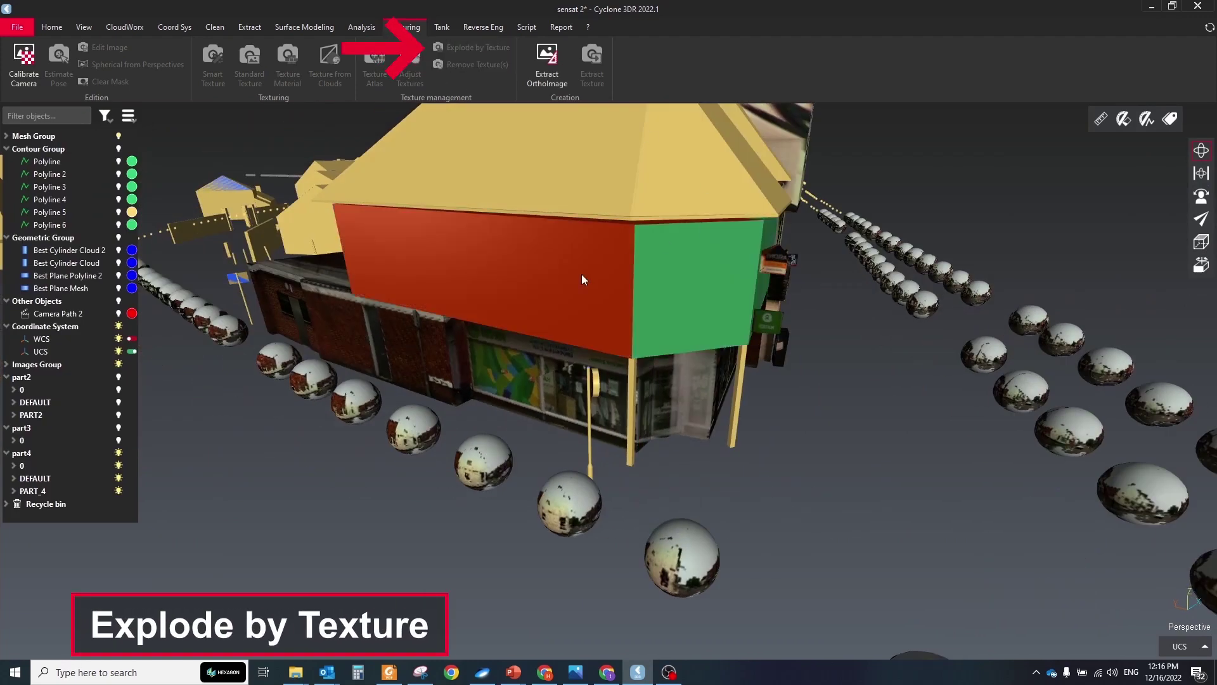
right_click(581, 275)
mouse_move(632, 549)
left_click(743, 616)
Colour the green wall plain Gold
left_click_drag(698, 305, 564, 311)
middle_click_drag(649, 285, 552, 269)
left_click(675, 271)
right_click(675, 271)
mouse_move(746, 557)
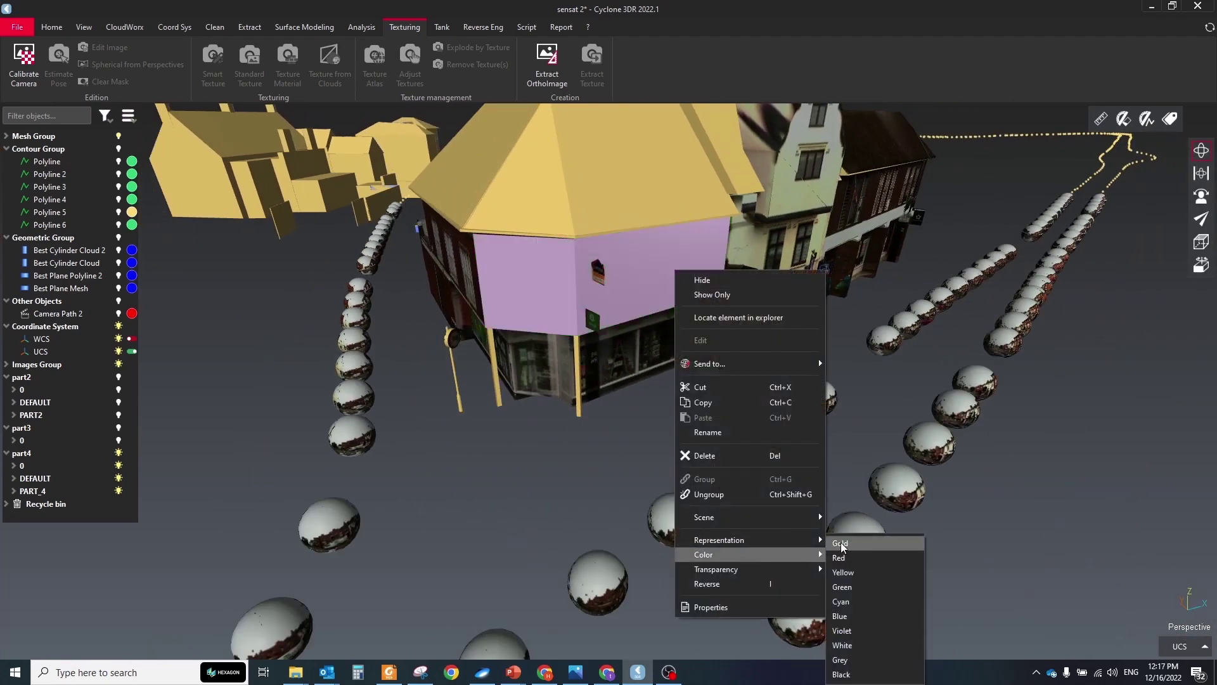
left_click(842, 543)
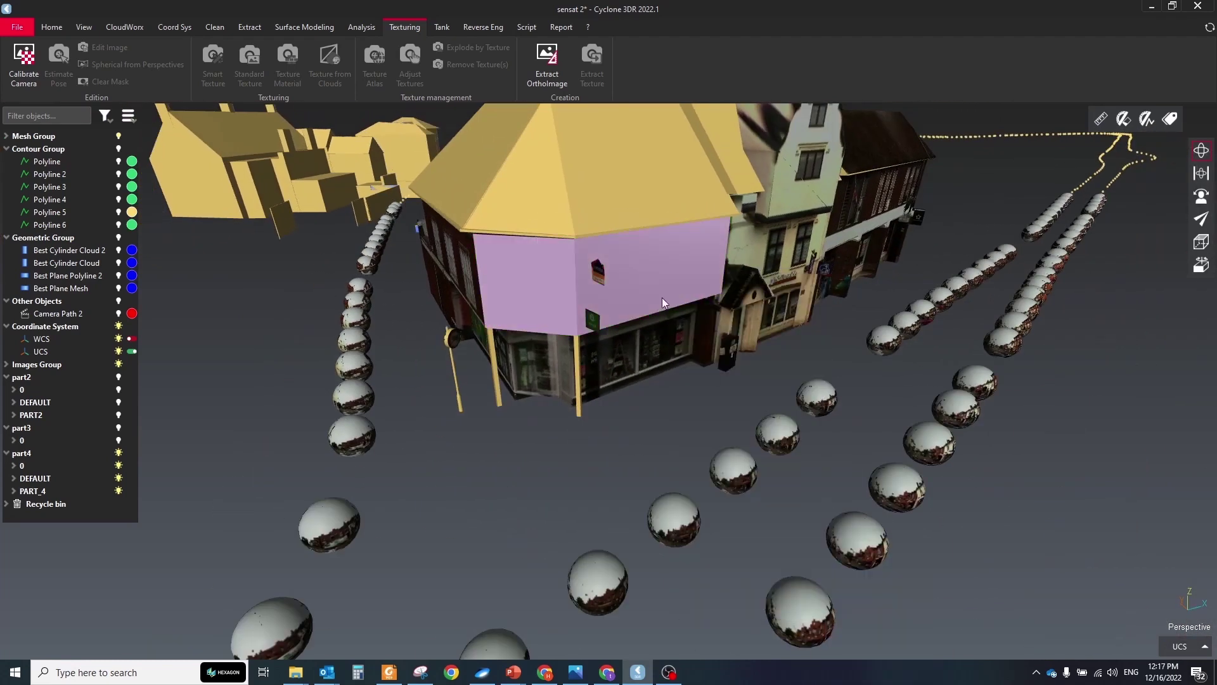
Preview Smart Texture on the pink facade, then discard the result
left_click(203, 68)
left_click(126, 643)
scroll(806, 279, "up", 3)
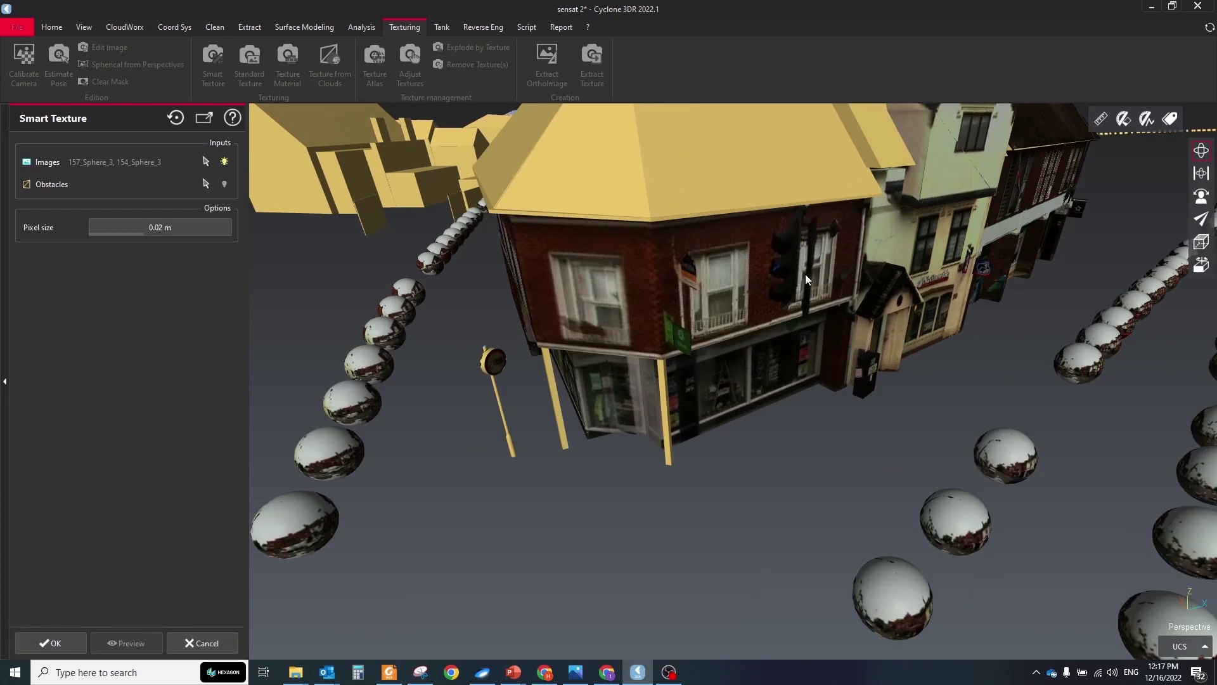
left_click_drag(806, 279, 665, 235)
left_click(209, 644)
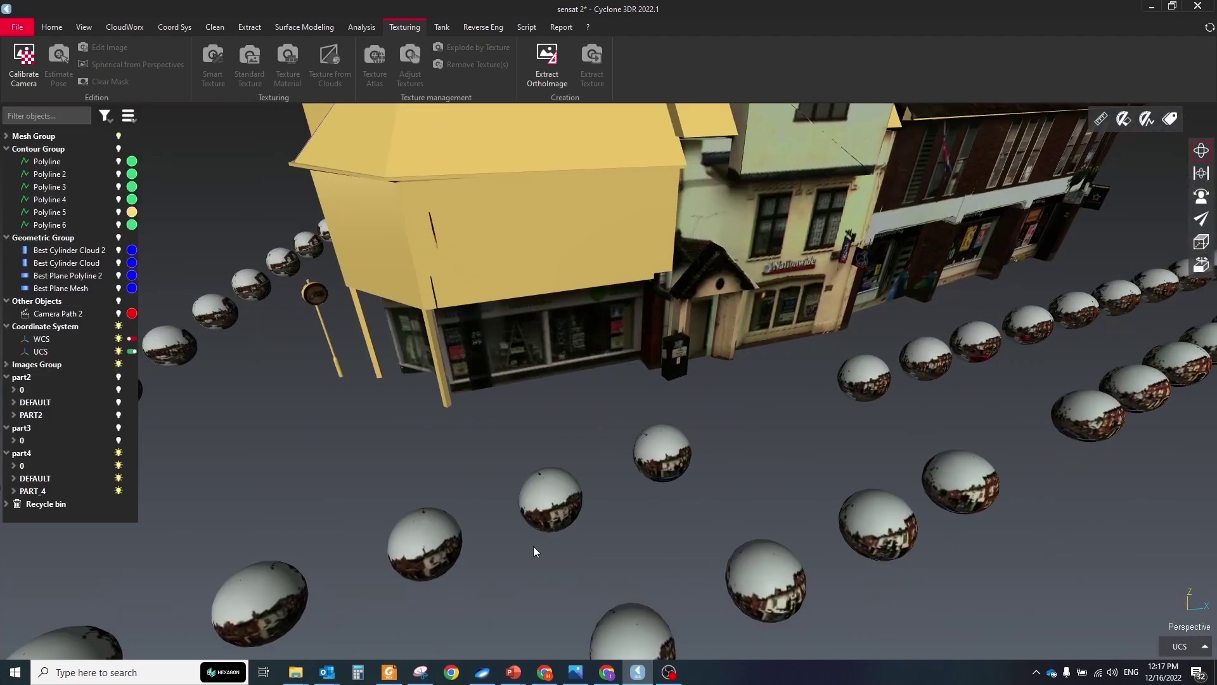
Select the yellow upper-storey box and preview Smart Texture on it, retrying once
left_click(604, 289)
left_click(213, 63)
left_click(124, 643)
left_click(201, 642)
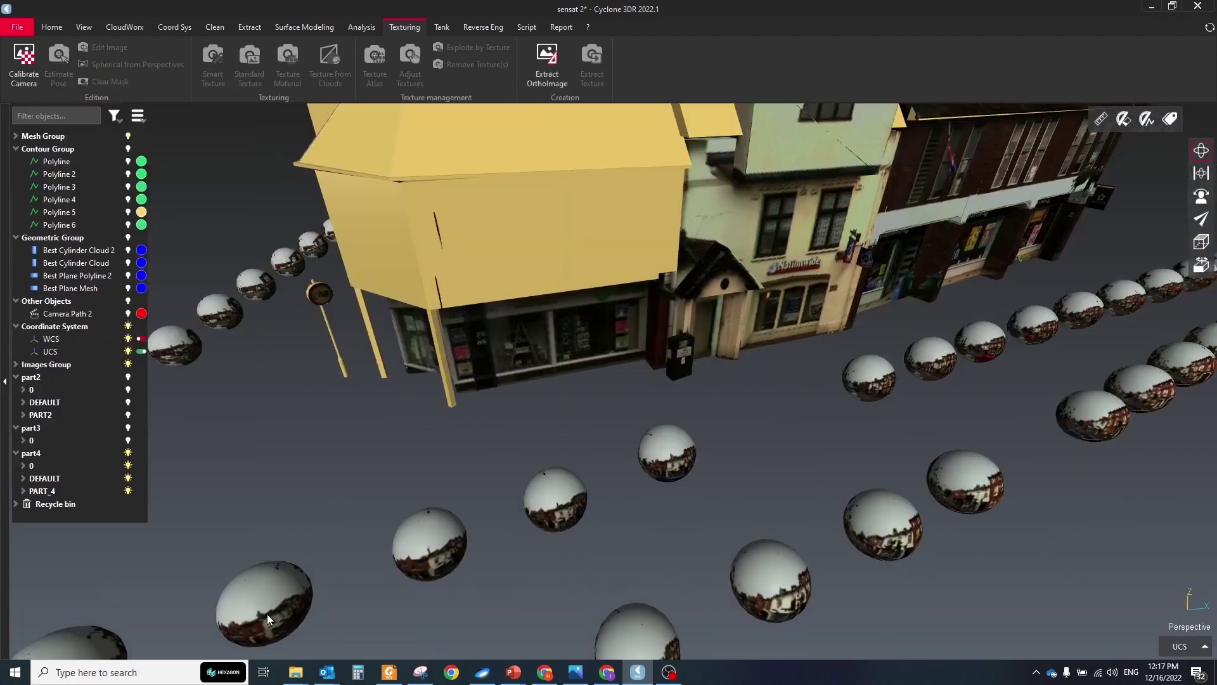
left_click_drag(267, 618, 435, 256)
left_click(435, 256)
left_click(213, 63)
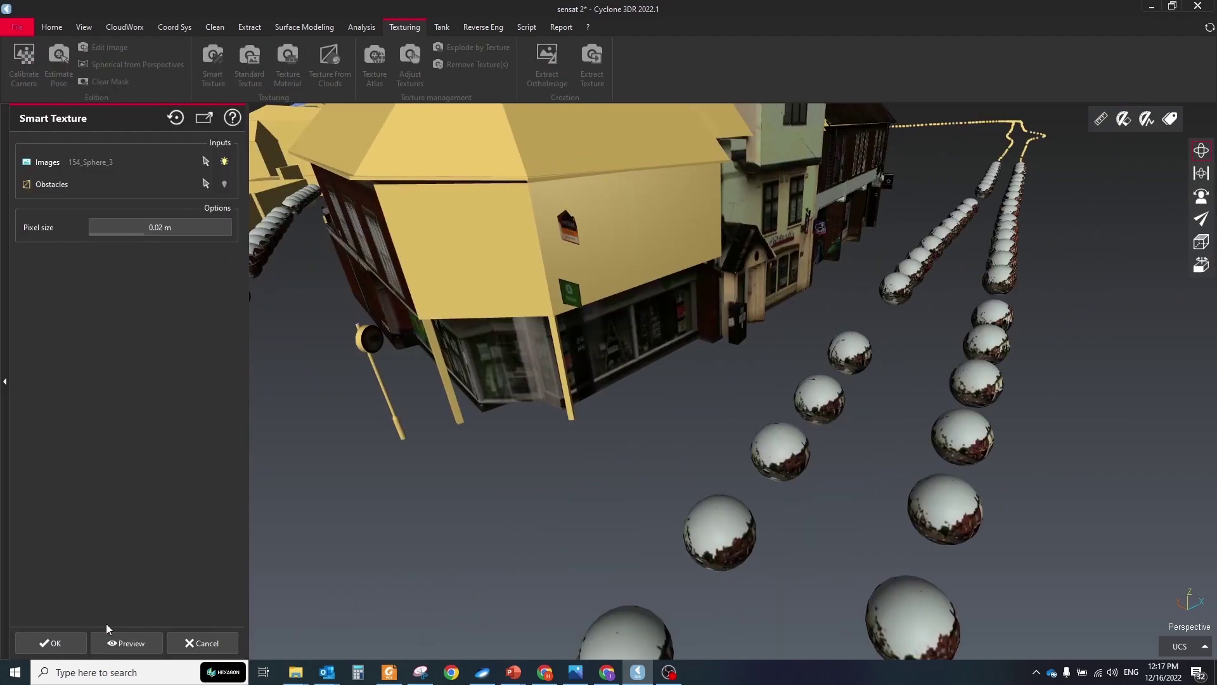
left_click(106, 639)
Re-run Smart Texture on the yellow box using the front and left walls as Obstacles, then apply it
left_click(56, 645)
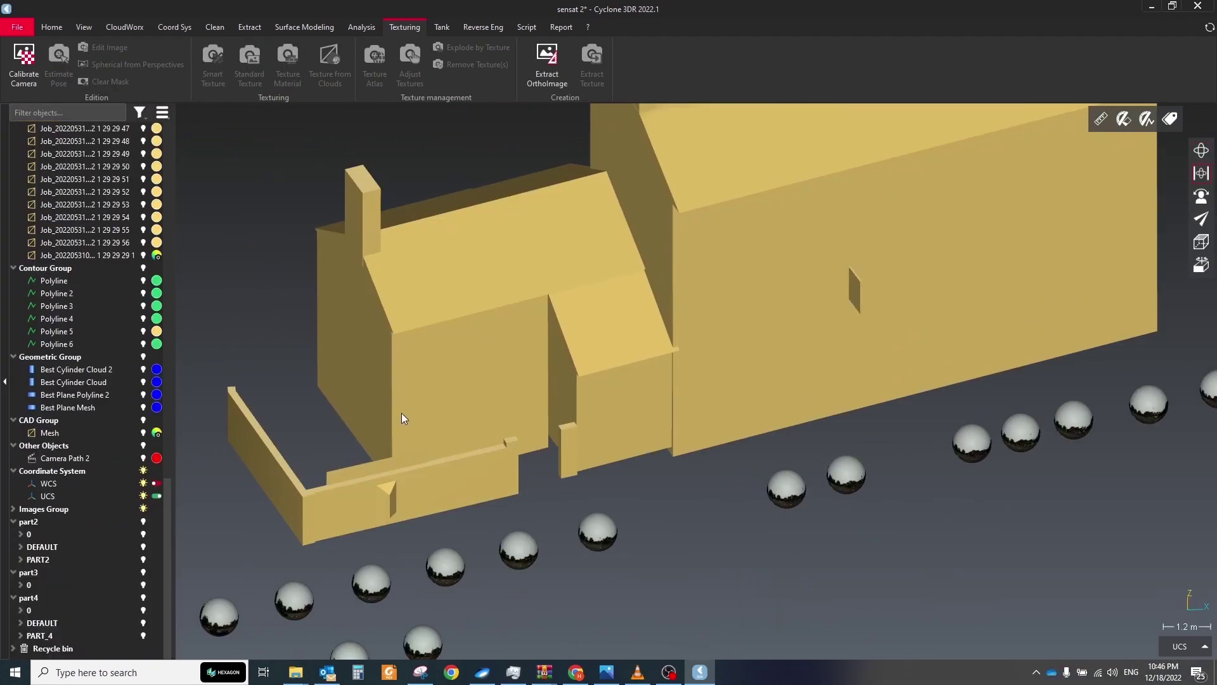
left_click(209, 64)
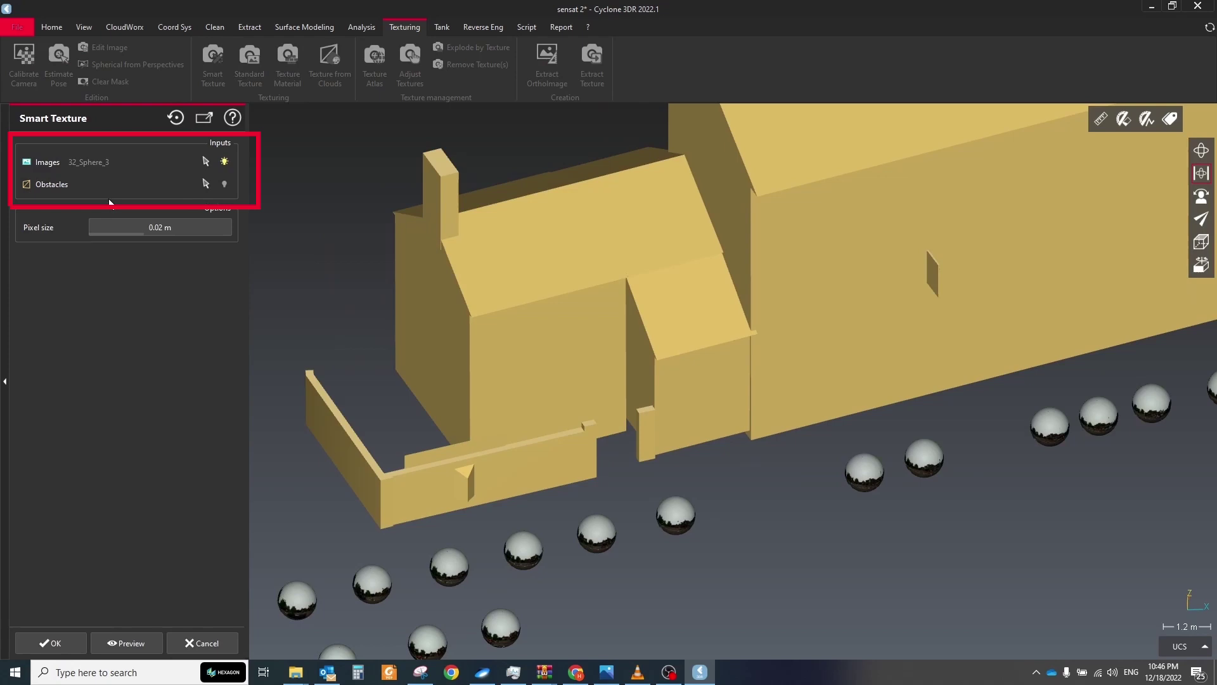
left_click(124, 641)
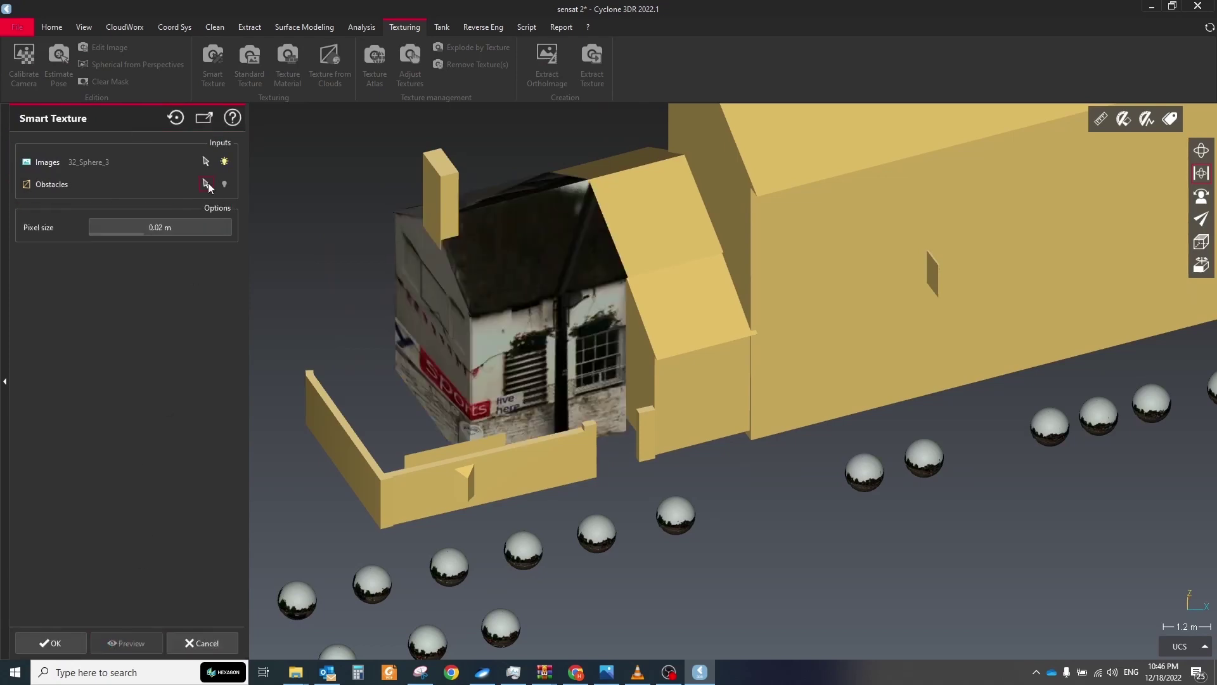
left_click(495, 491)
left_click(365, 490)
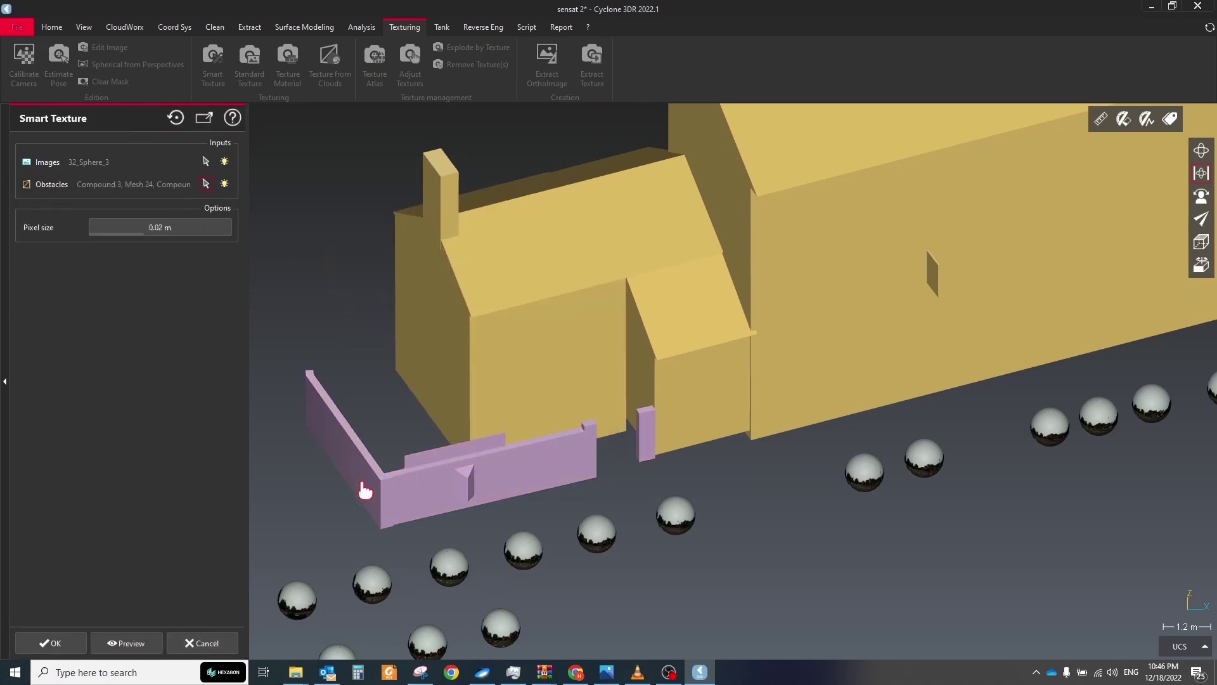
left_click(139, 643)
scroll(520, 403, "up", 4)
left_click_drag(506, 408, 561, 406)
scroll(533, 399, "down", 6)
left_click(44, 645)
right_click_drag(542, 358, 535, 360)
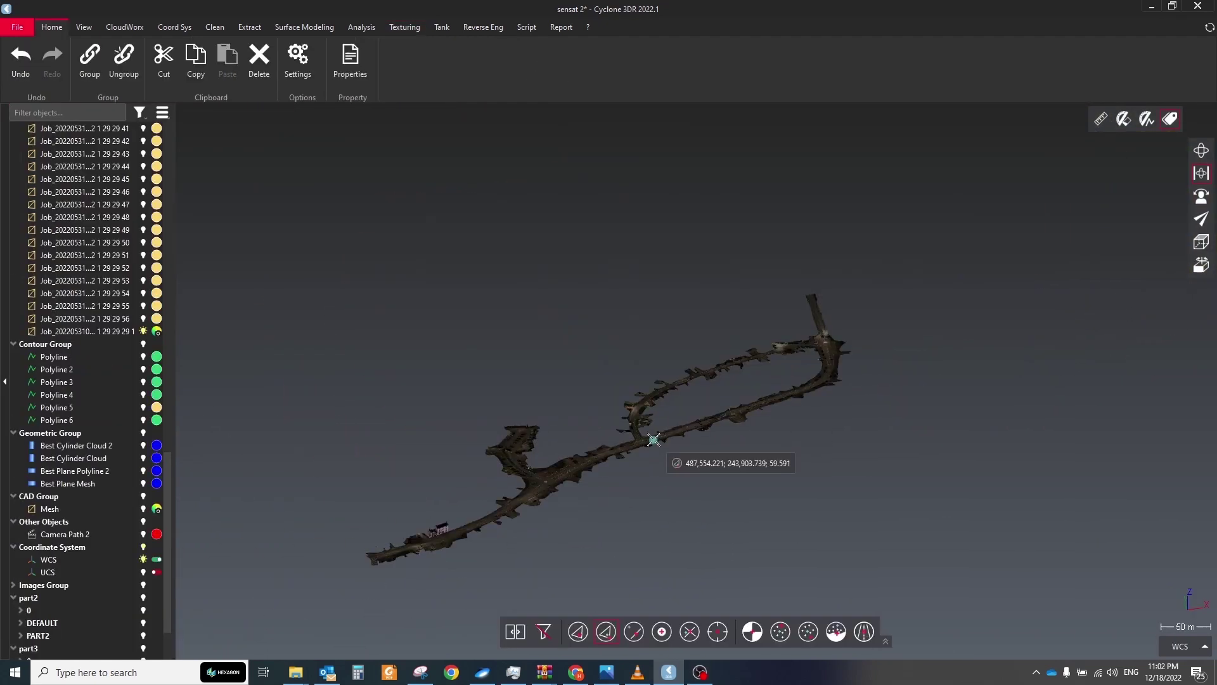
Define UCS 2 with its origin picked on the road junction and make it current
scroll(648, 442, "up", 10)
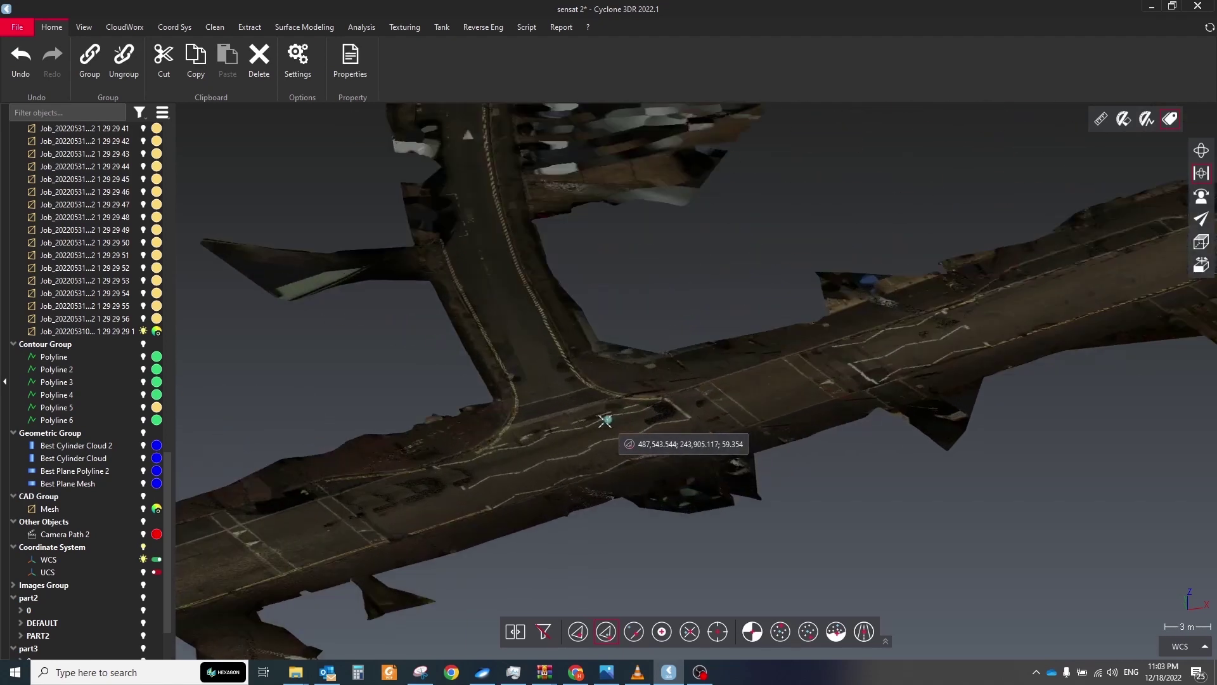
key("Escape")
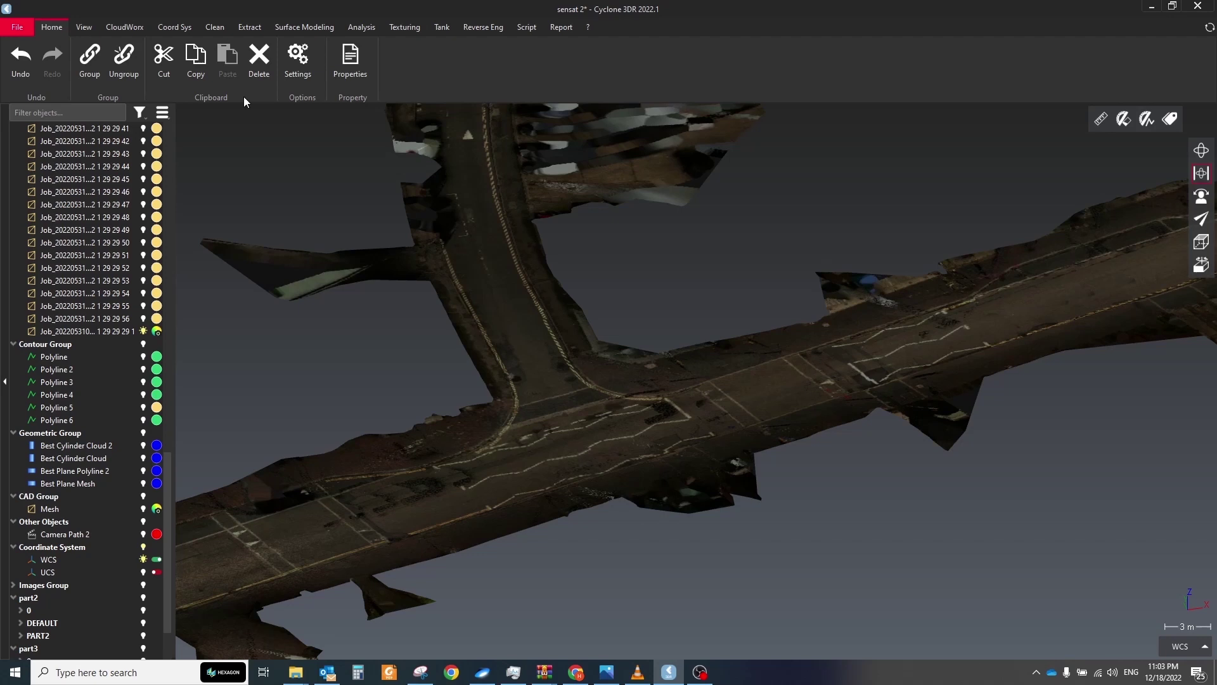
left_click(171, 27)
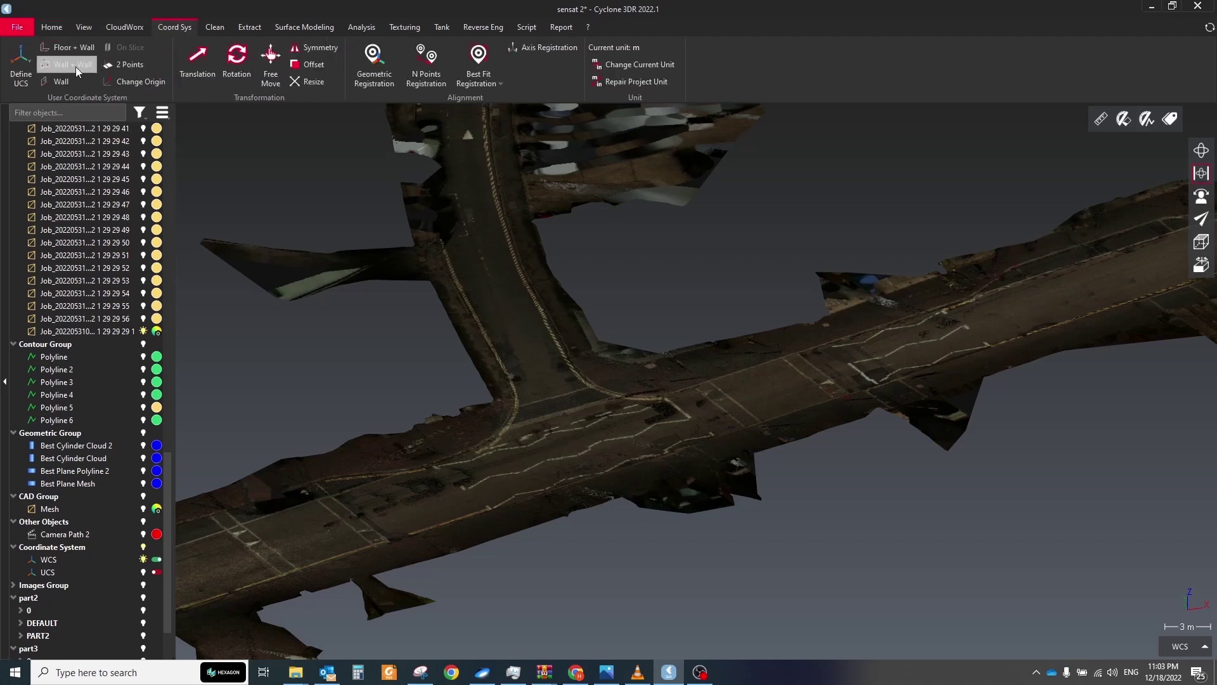
left_click(21, 63)
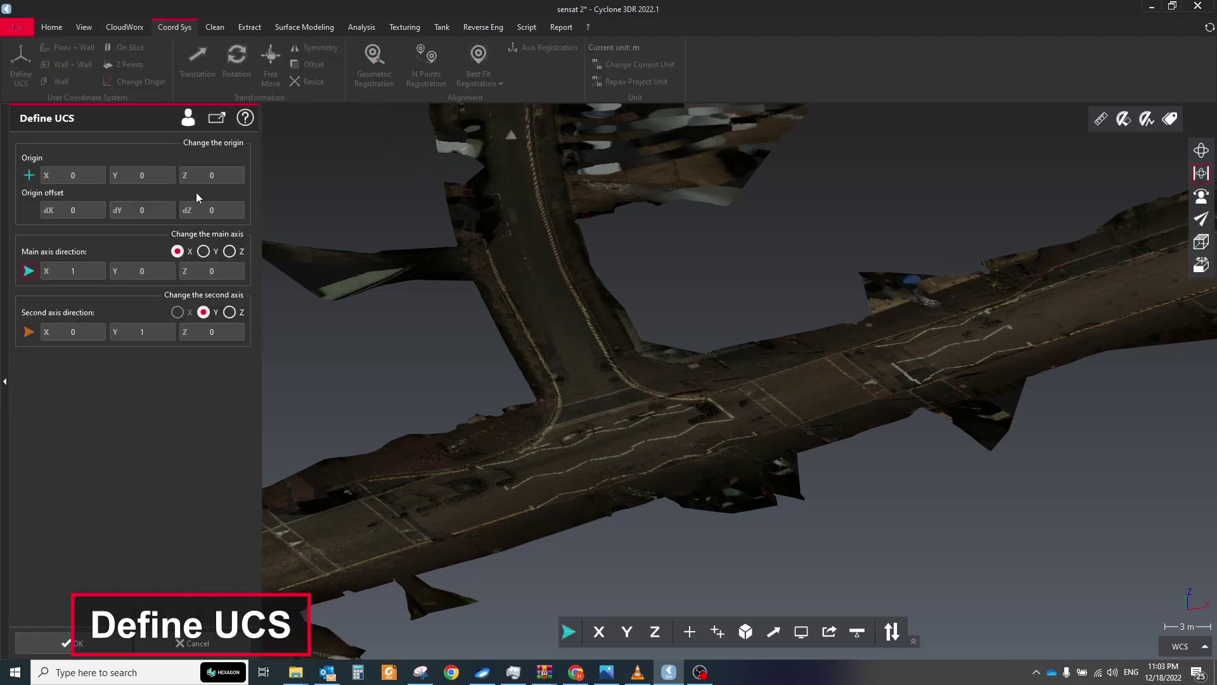
left_click(27, 177)
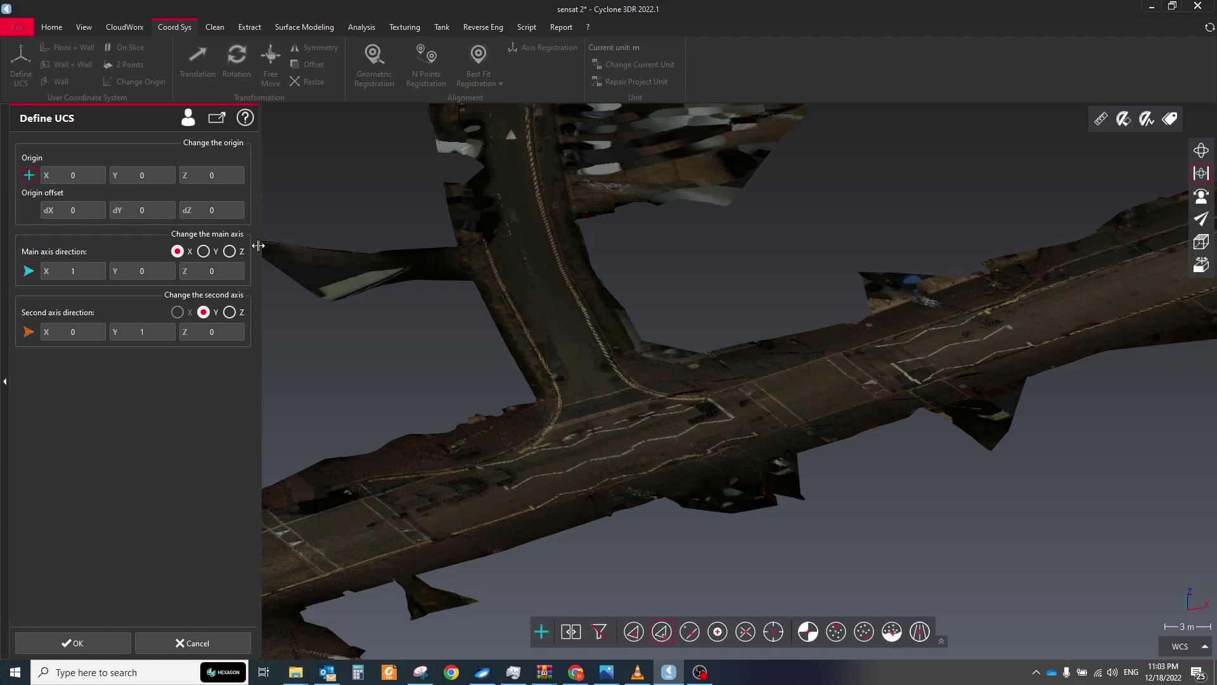
left_click(620, 440)
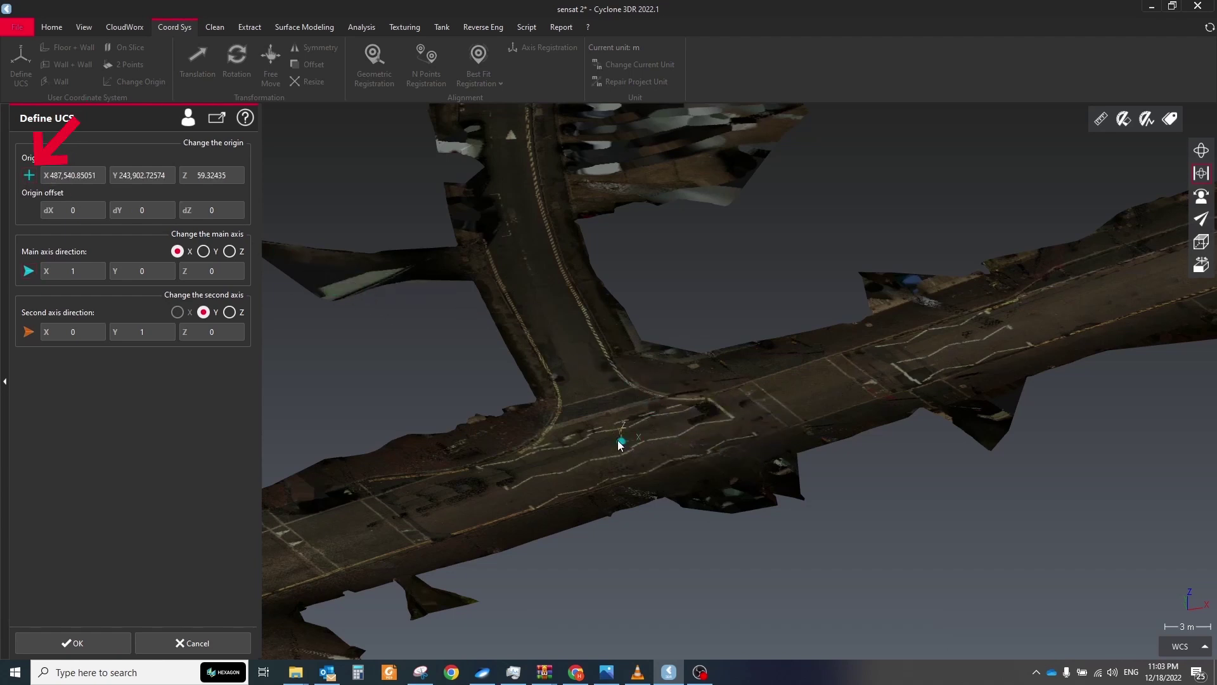
left_click(108, 644)
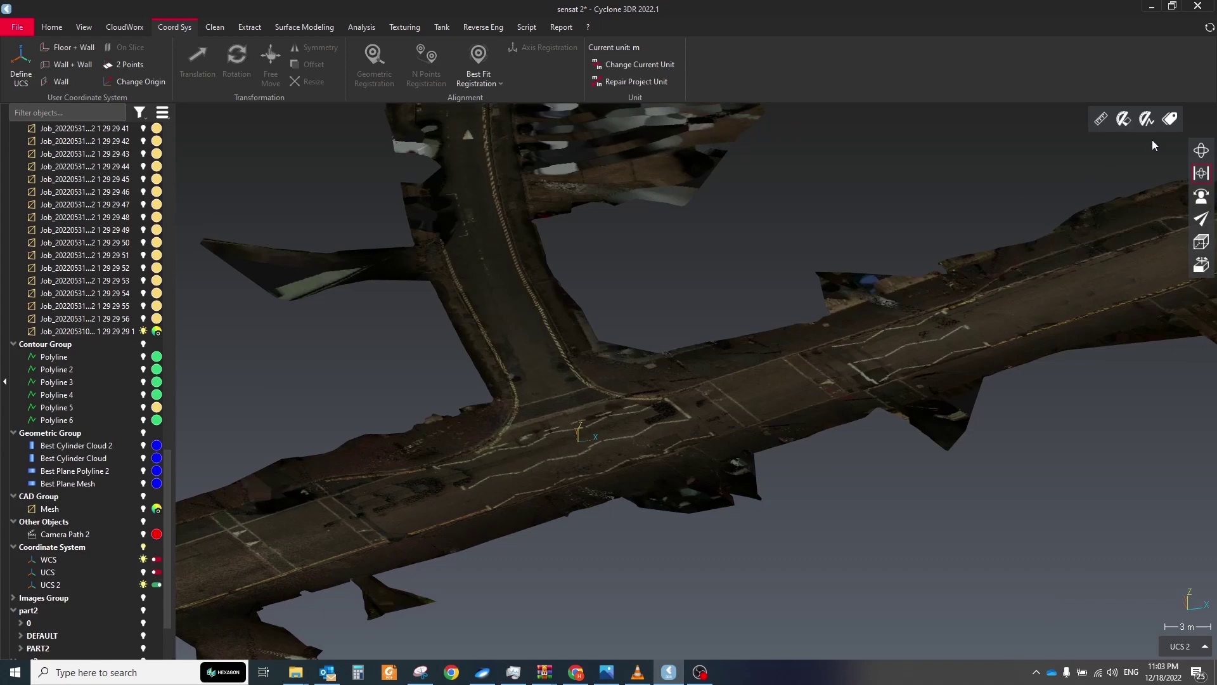
Export the road mesh as road.glb in GL Transmission Format (*.glb)
left_click(17, 27)
left_click(222, 141)
left_click(204, 399)
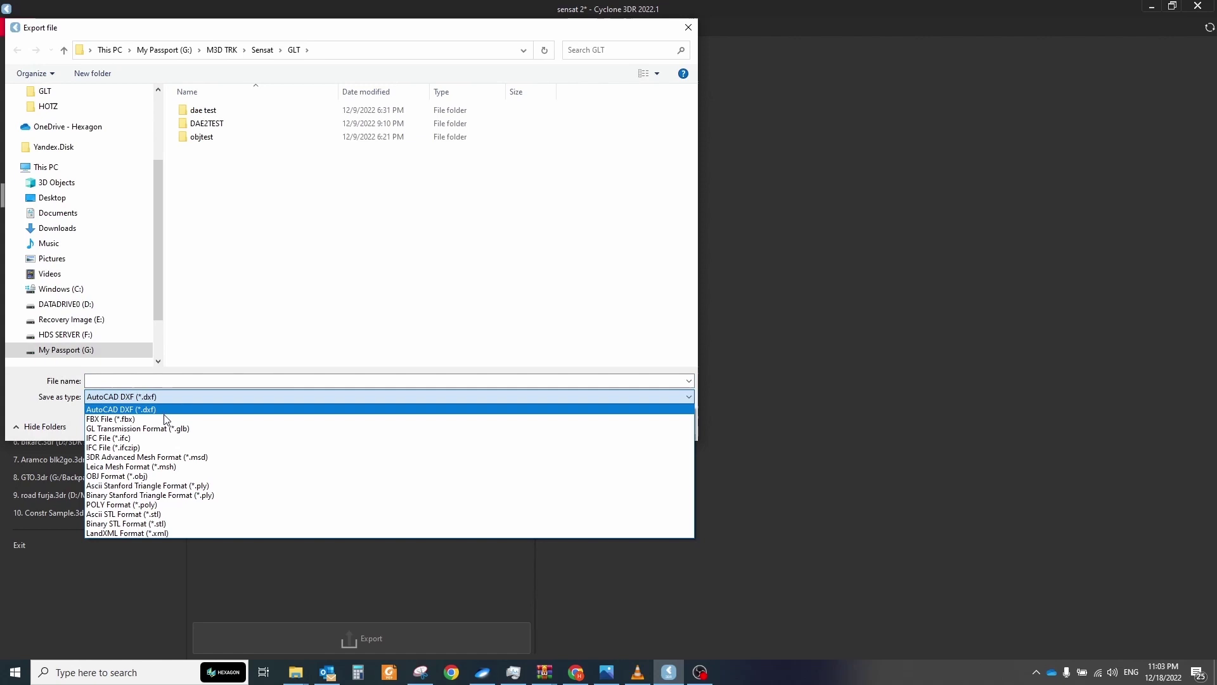
left_click(153, 427)
left_click(131, 381)
type("road")
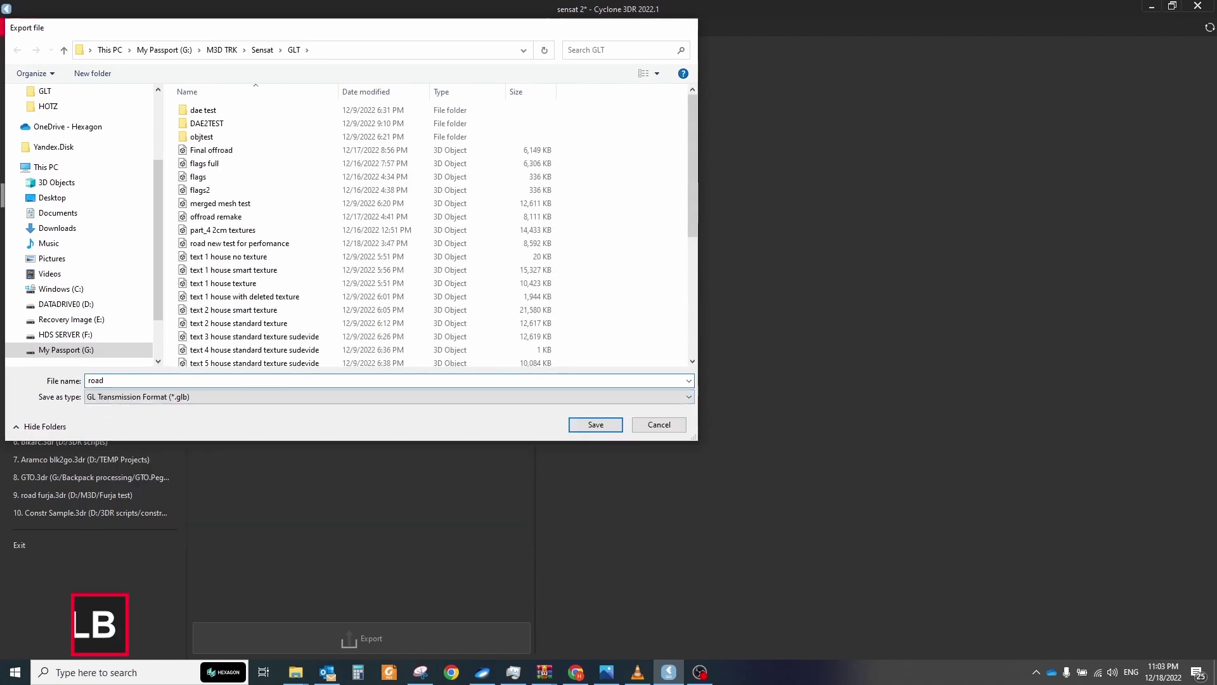
key("Return")
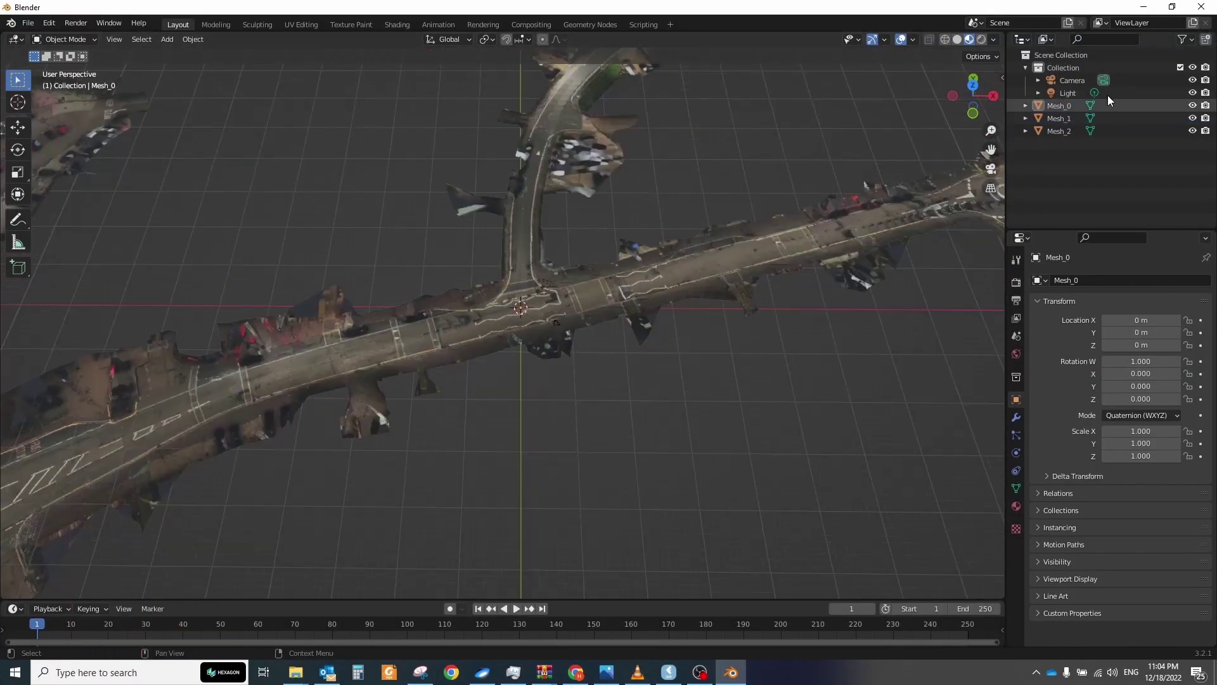
left_click(1058, 131, "shift")
Join the road pieces into Mesh_0 and turn on the Face Orientation overlay
right_click(542, 190)
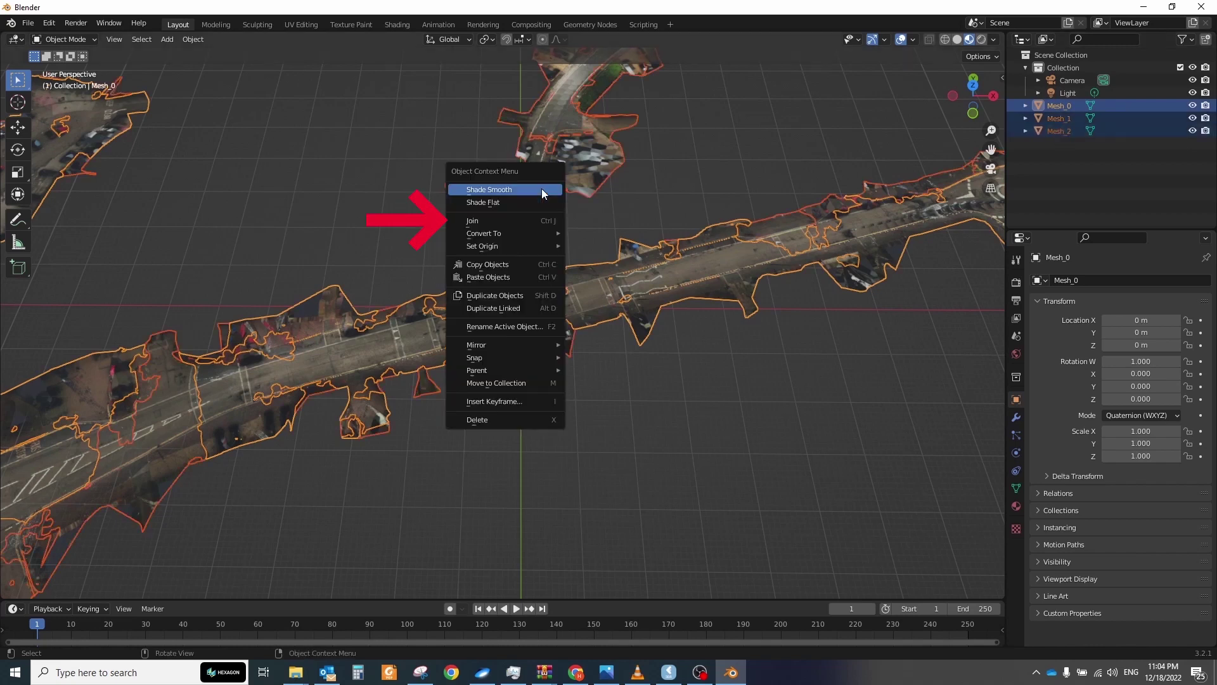
left_click(483, 222)
left_click(913, 39)
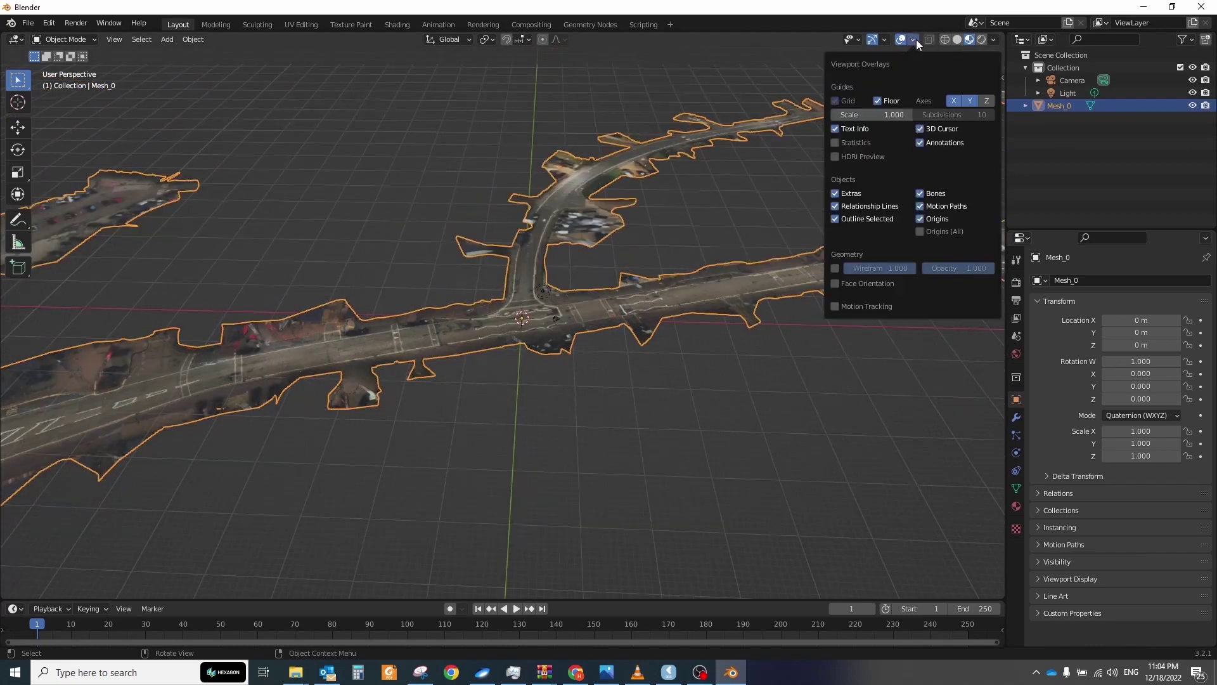
left_click(834, 284)
middle_click_drag(689, 285, 760, 273)
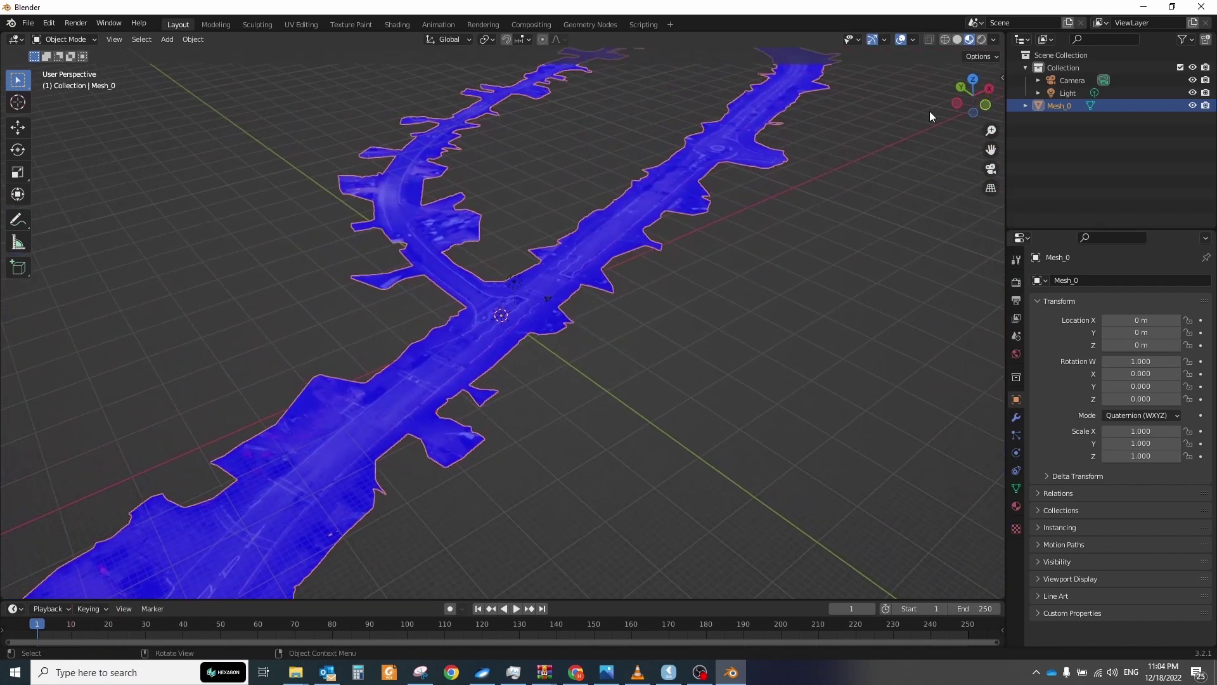
In Edit Mode, flip the red inward-facing wall face so it faces outward
left_click(913, 40)
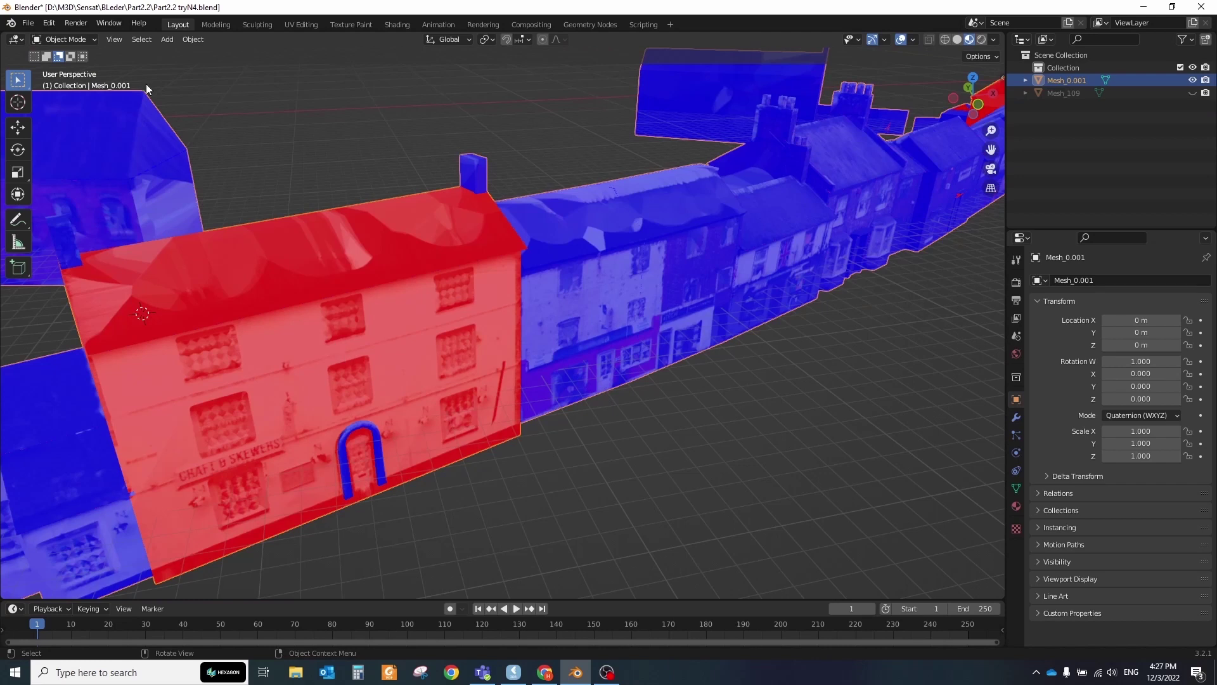
left_click(86, 41)
left_click(75, 69)
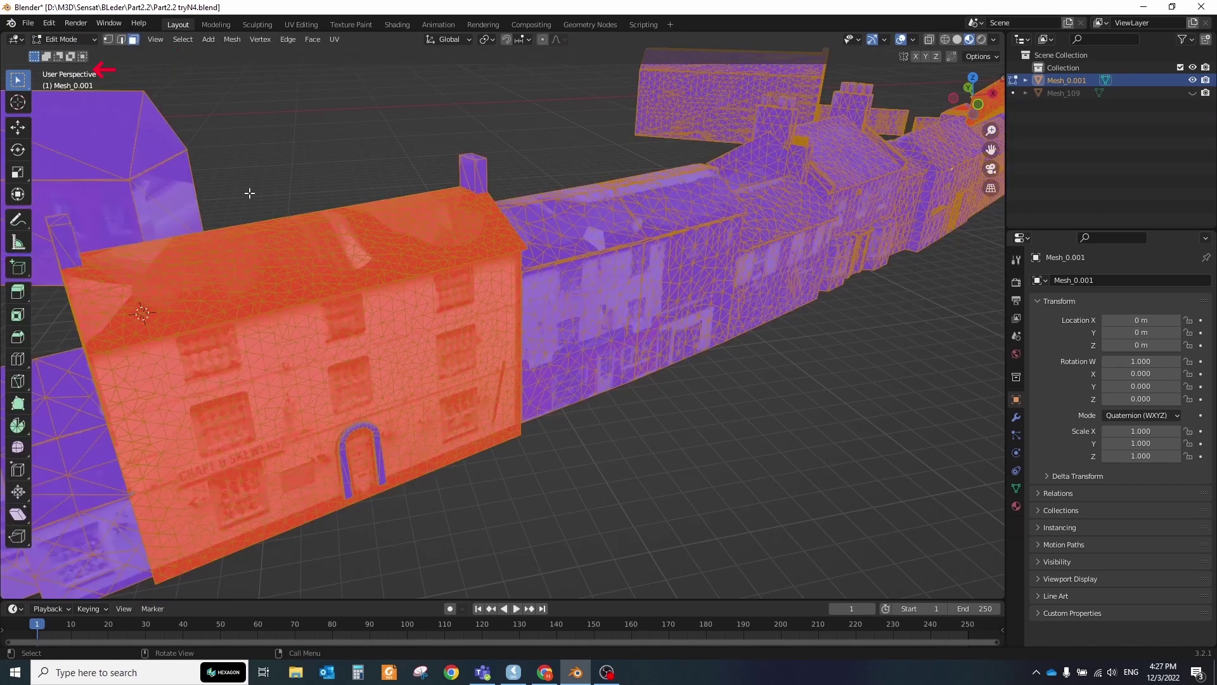
scroll(244, 273, "down", 3)
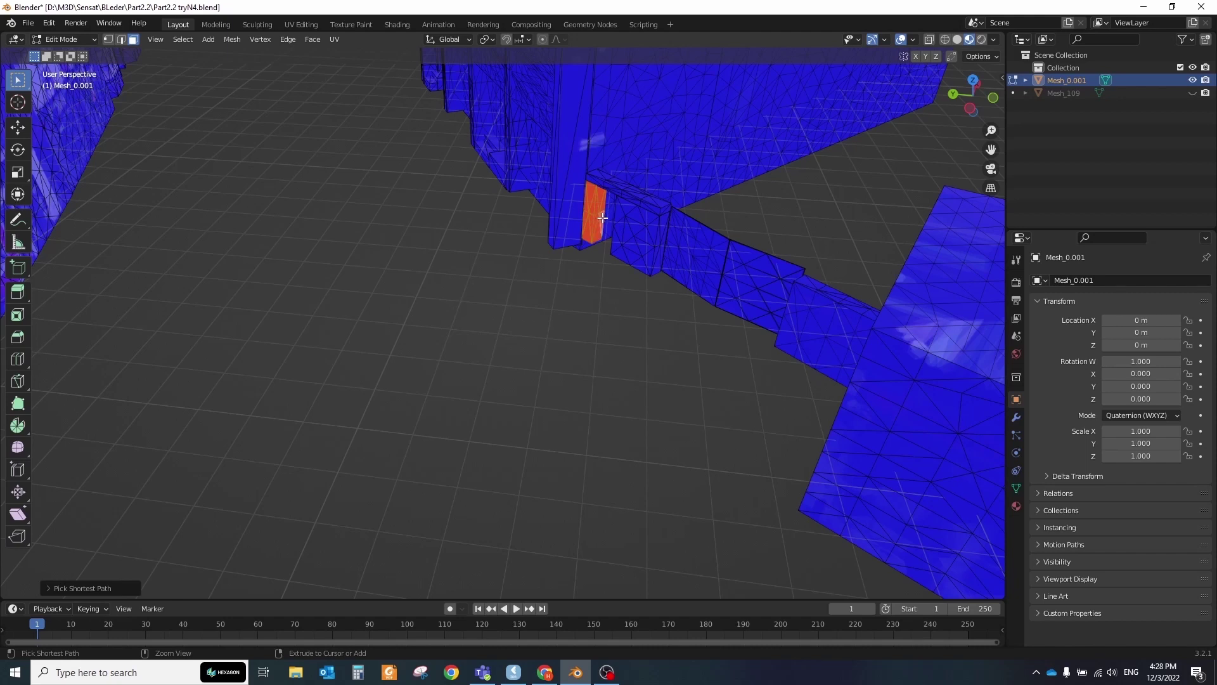
key("alt+n")
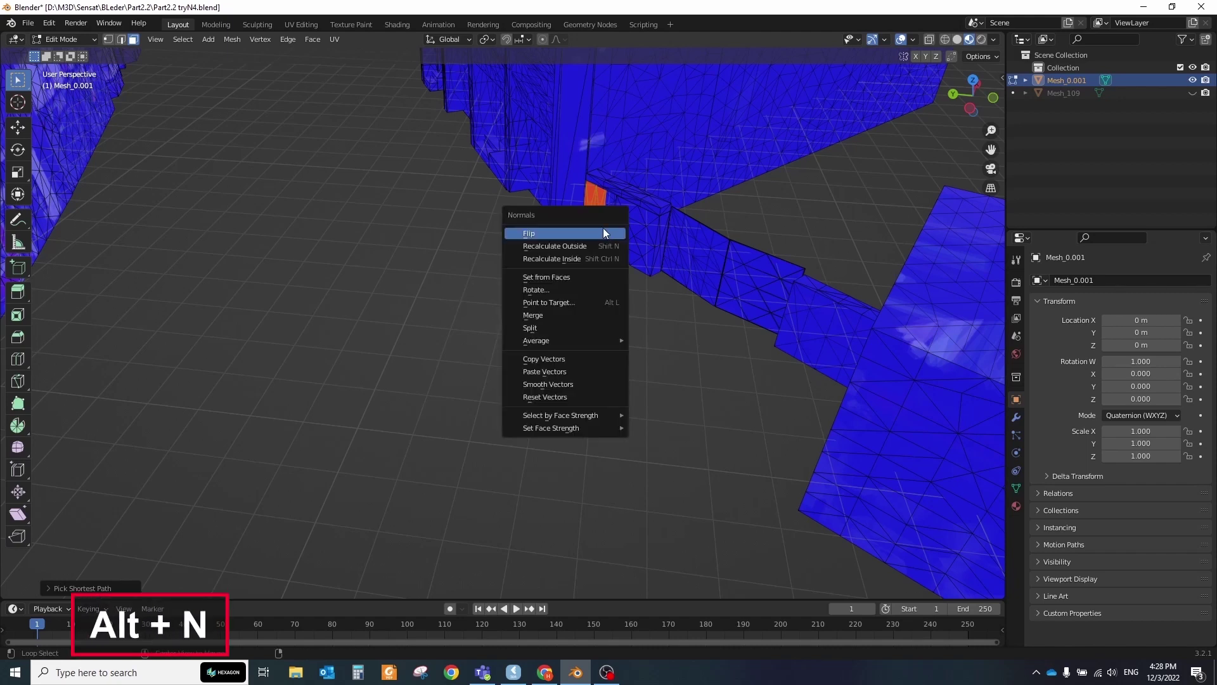
left_click(587, 230)
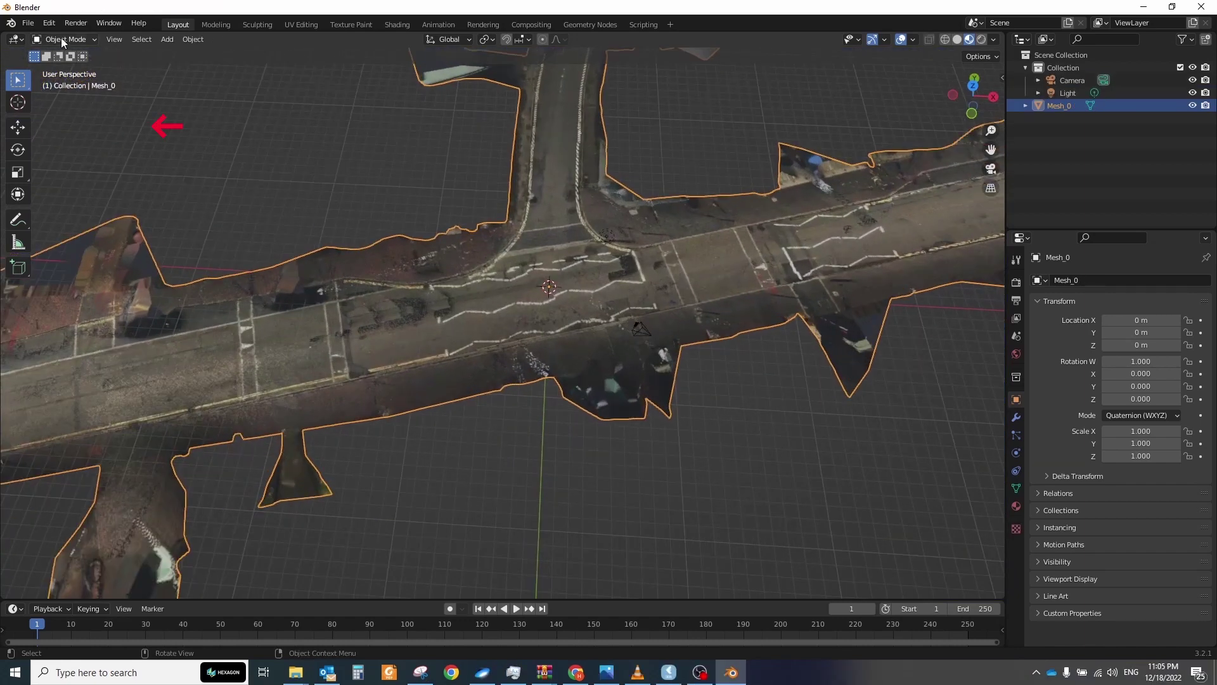
Switch to Texture Paint mode and frame the dark shrub patches from above
left_click(61, 37)
left_click(74, 123)
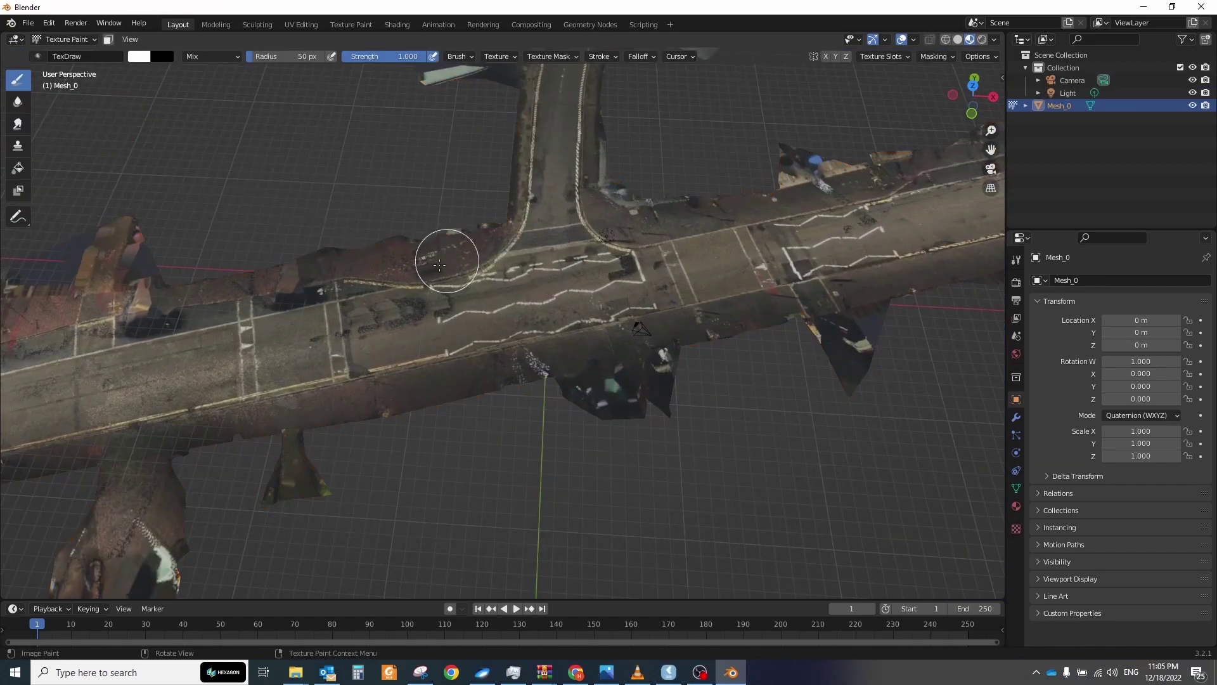
scroll(440, 265, "up", 5)
middle_click_drag(383, 276, 366, 321)
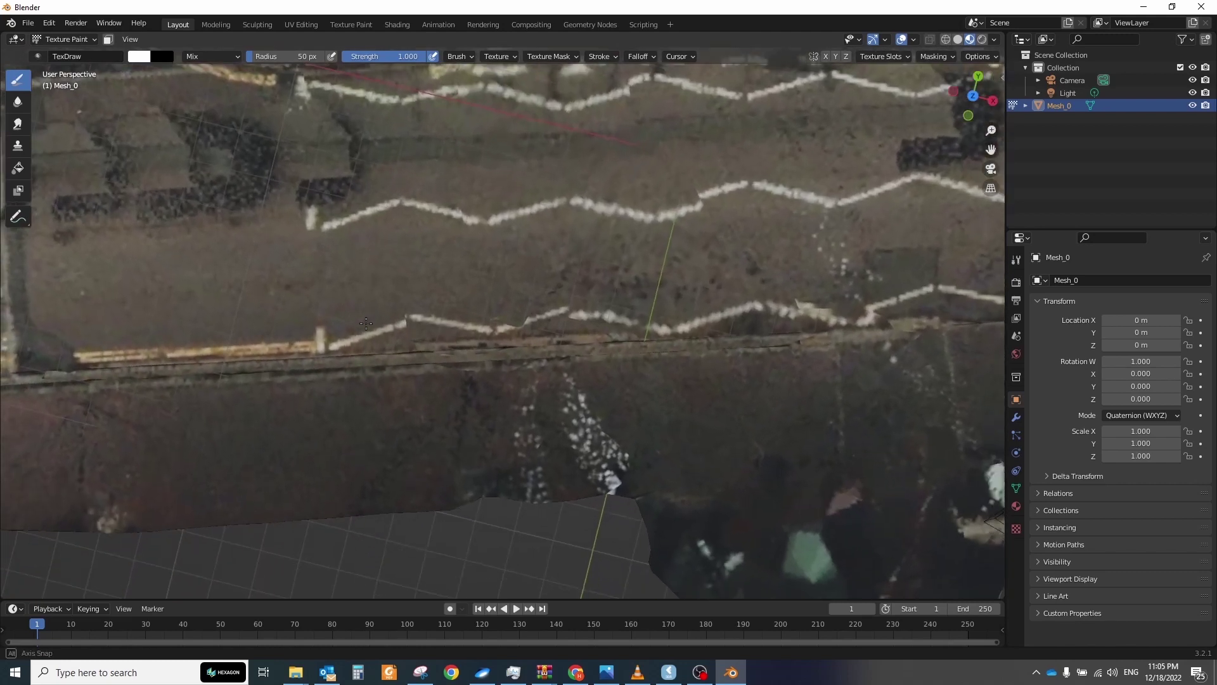
middle_click_drag(390, 228, 745, 371, "shift")
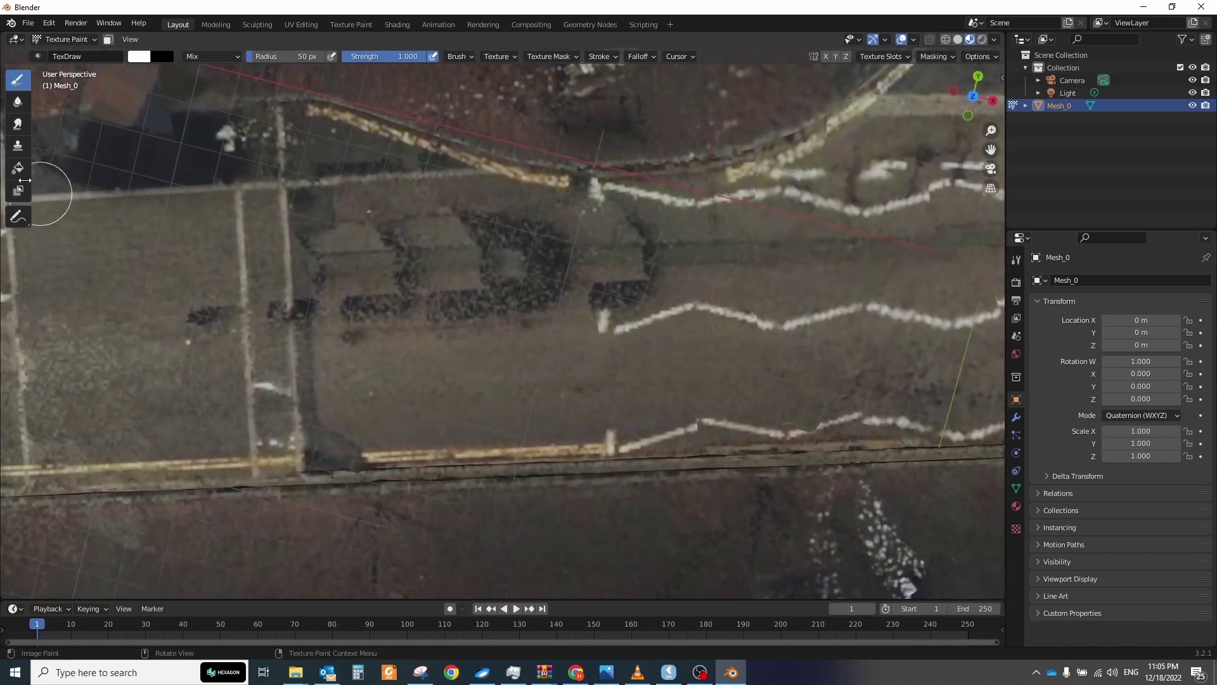
Clone clean ground texture over the dark shrub patches, resampling the source twice
left_click(19, 148)
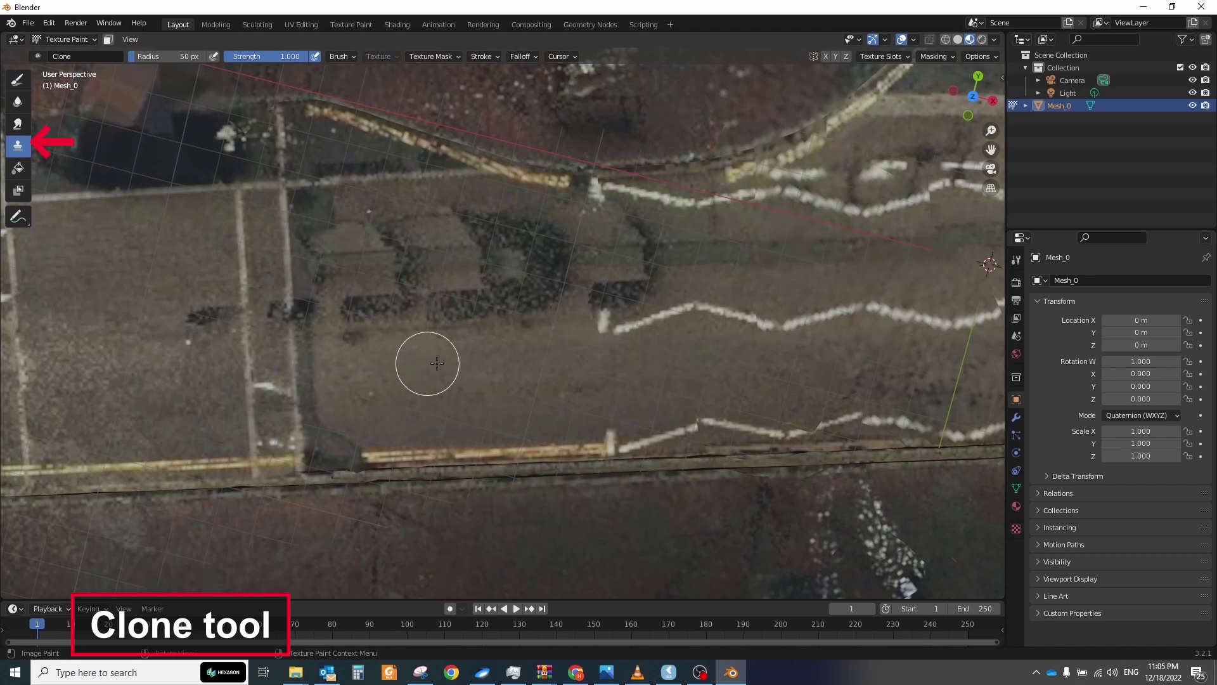
left_click(549, 387, "ctrl")
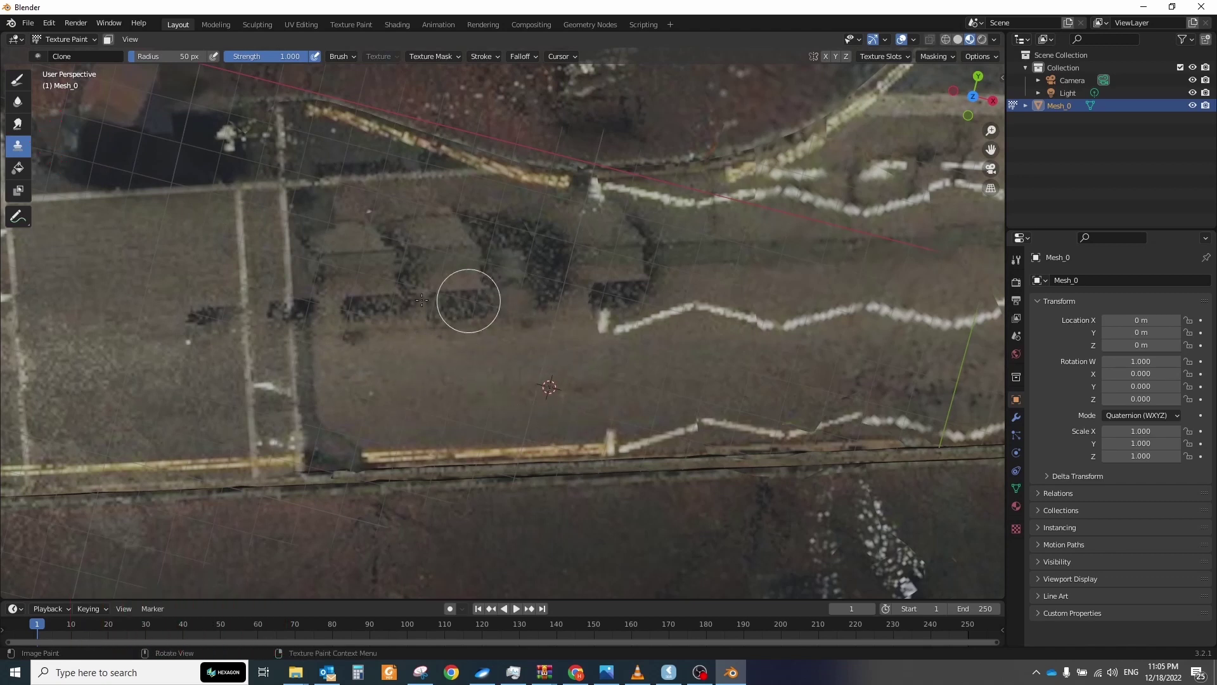
left_click_drag(422, 300, 368, 306)
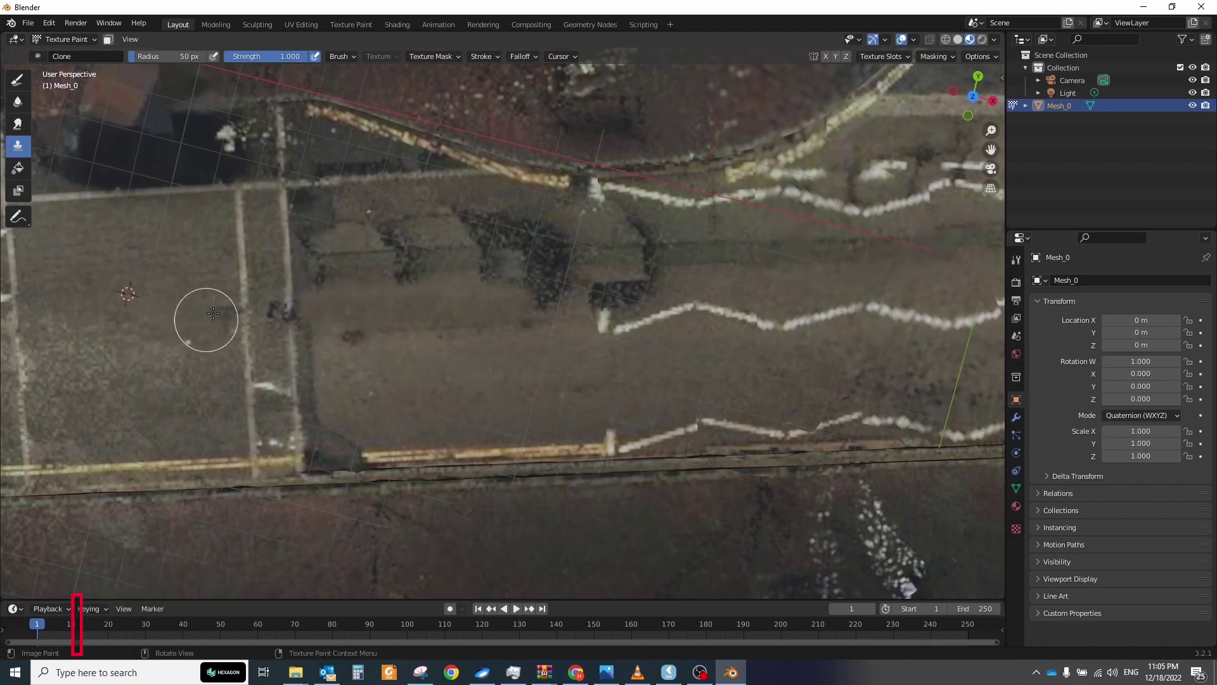
left_click(285, 250, "ctrl")
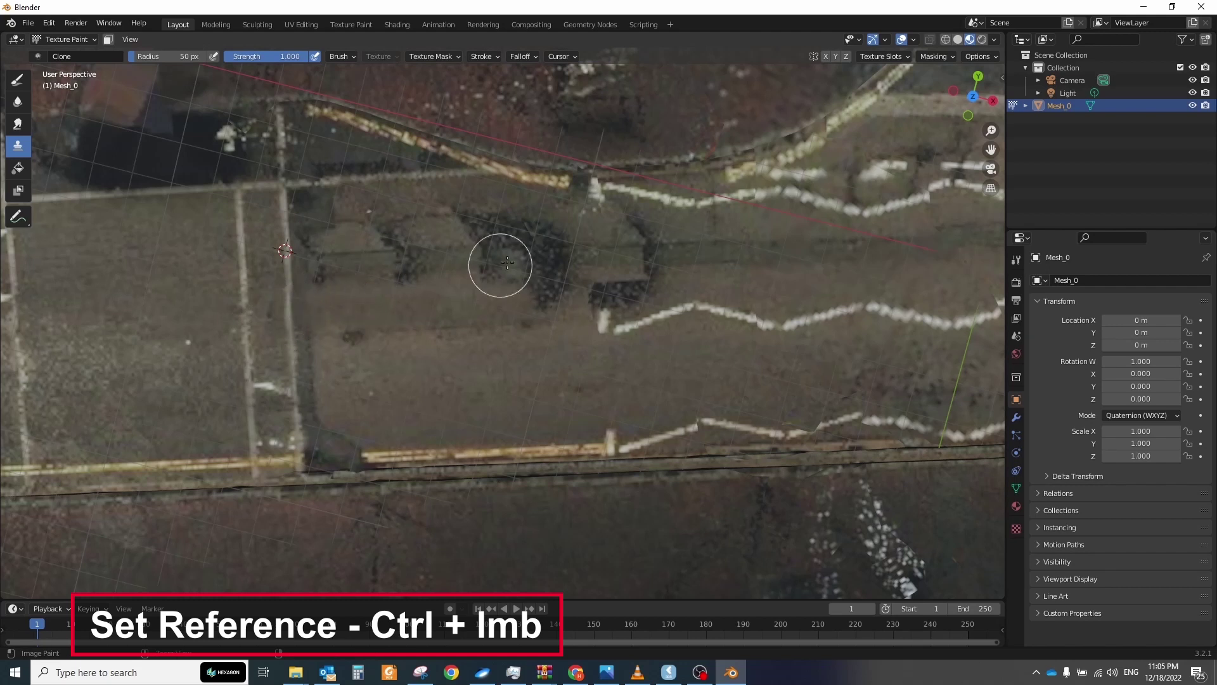
left_click(708, 247, "ctrl")
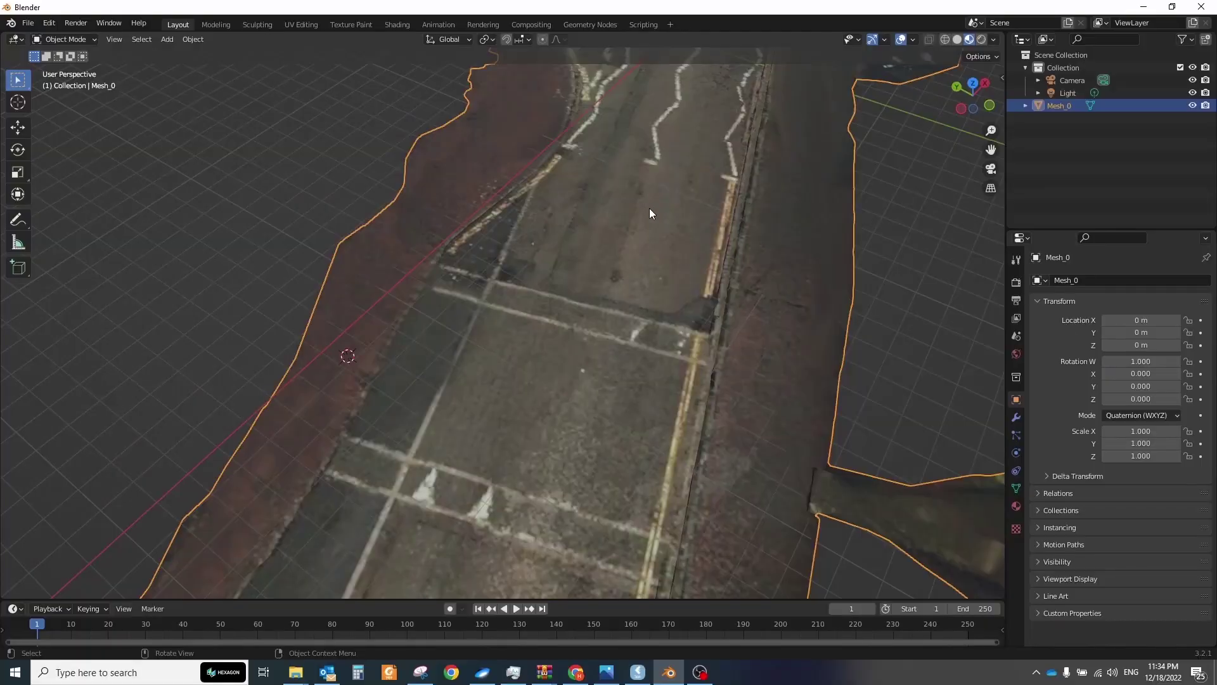
Export the selected road as COLLADA 'New road for video.dae' with Selection Only, Apply and Copy textures ticked
left_click(29, 24)
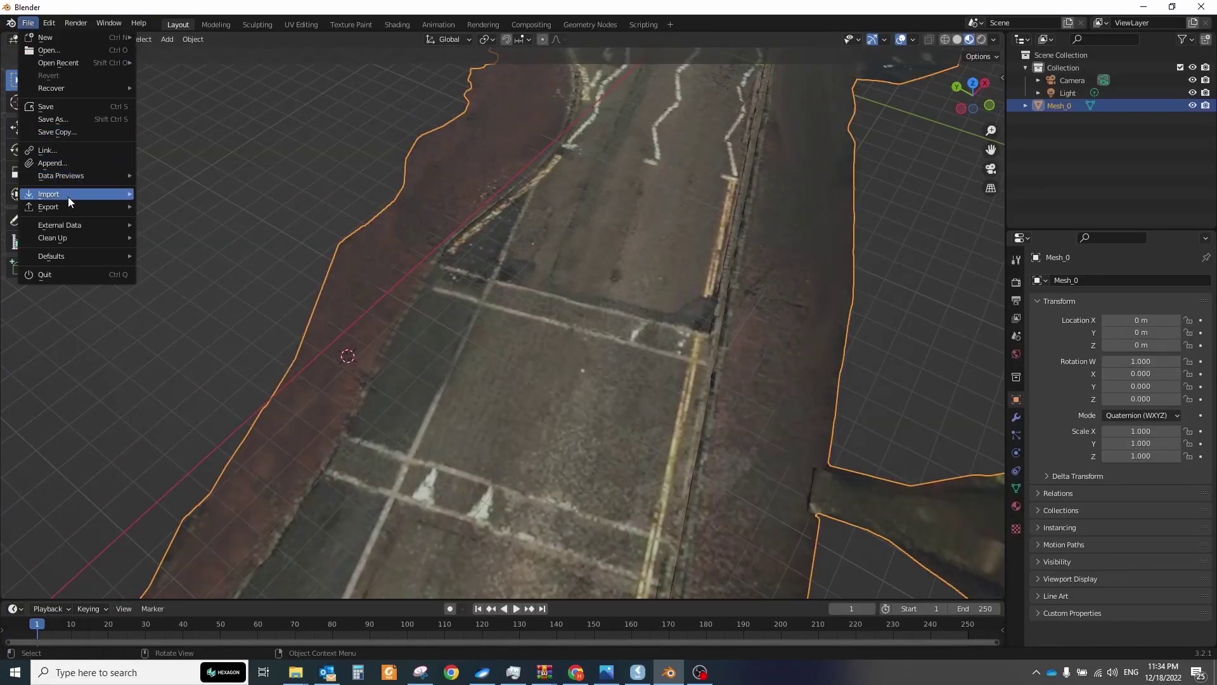
mouse_move(67, 208)
left_click(231, 206)
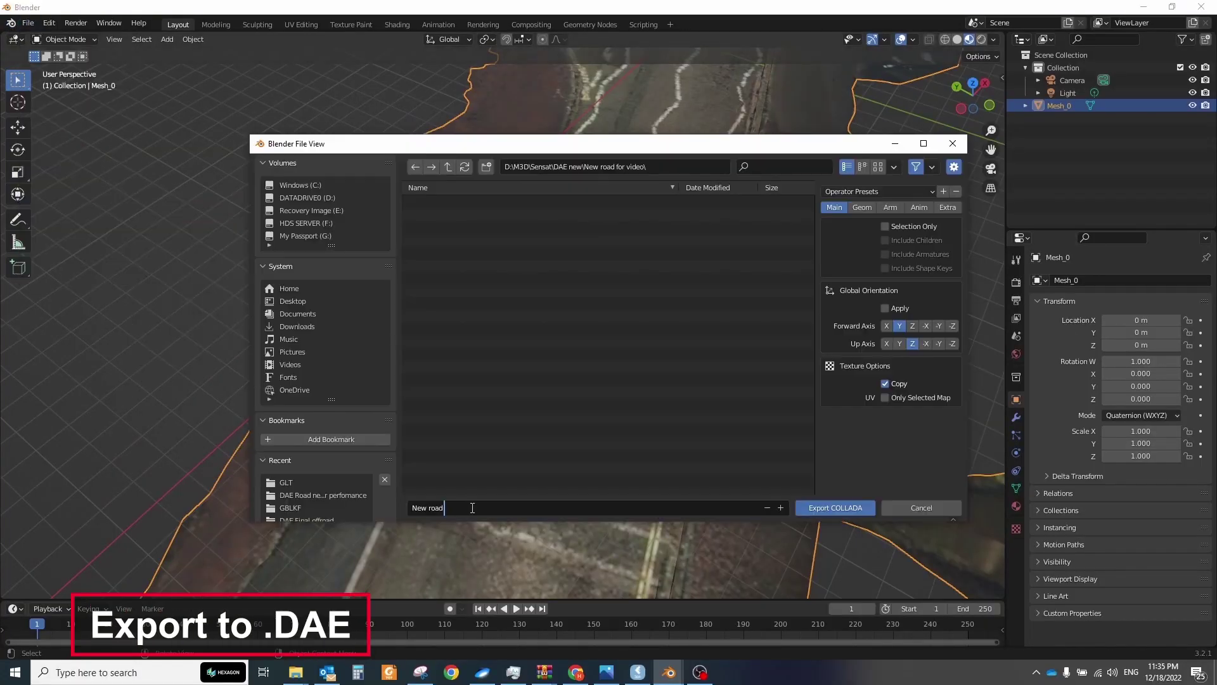
type("r video.dae")
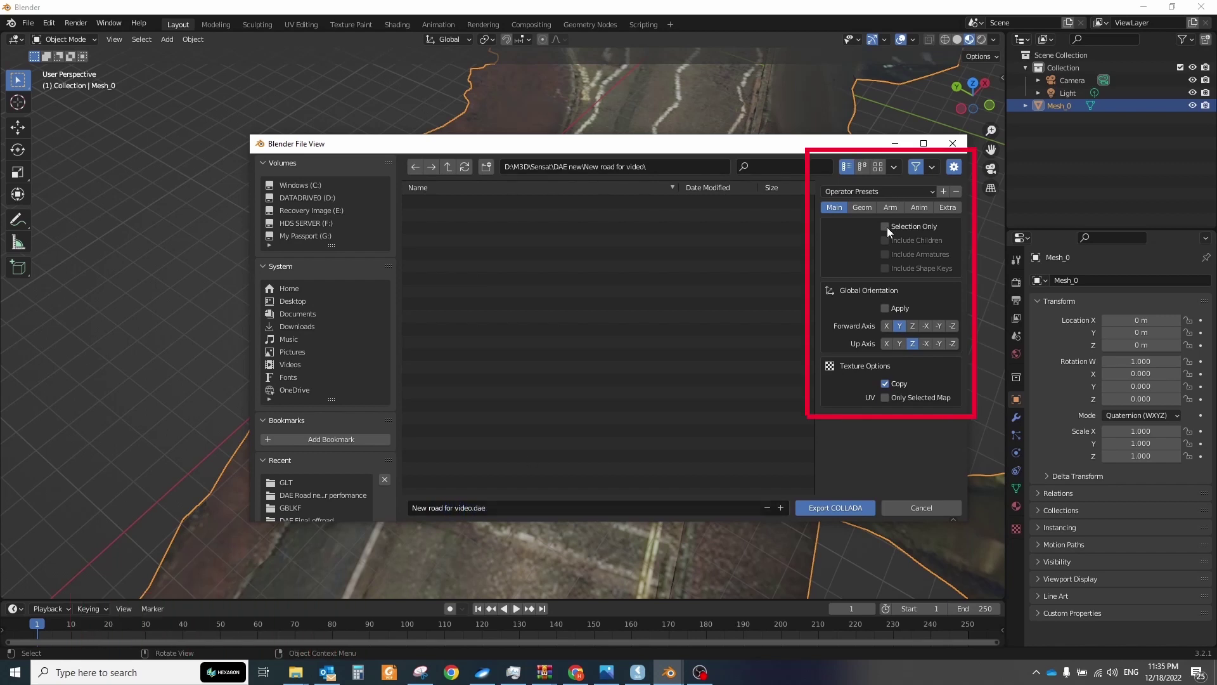
left_click(885, 227)
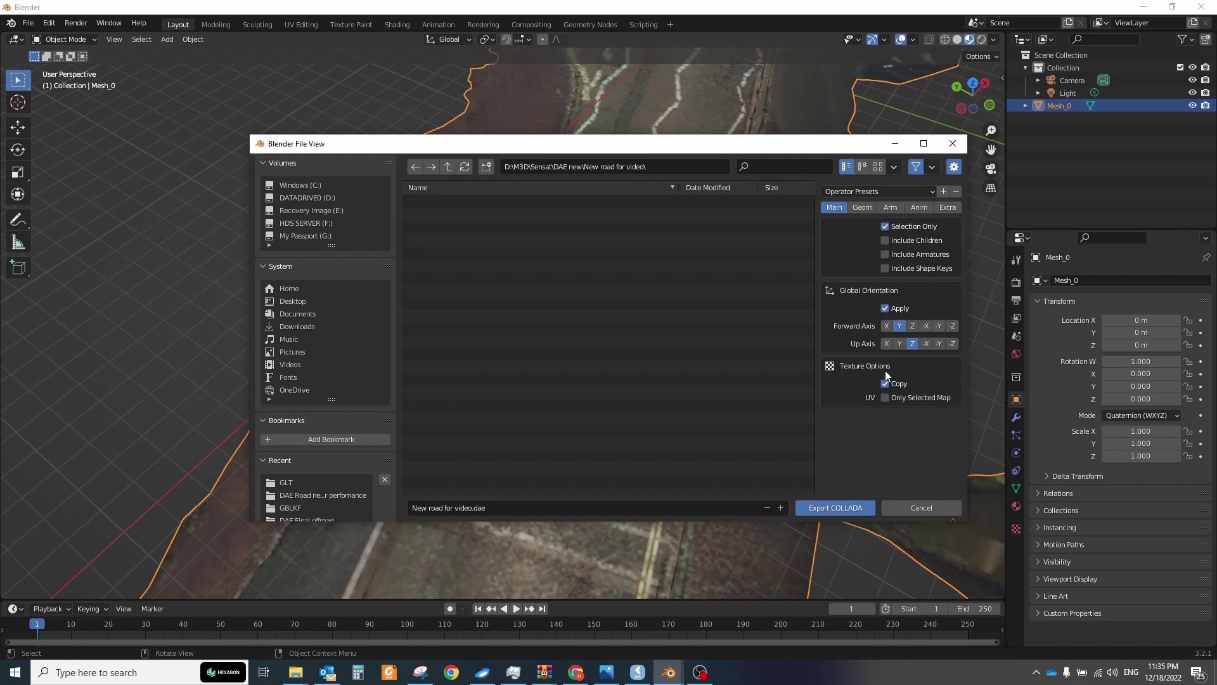
left_click(850, 507)
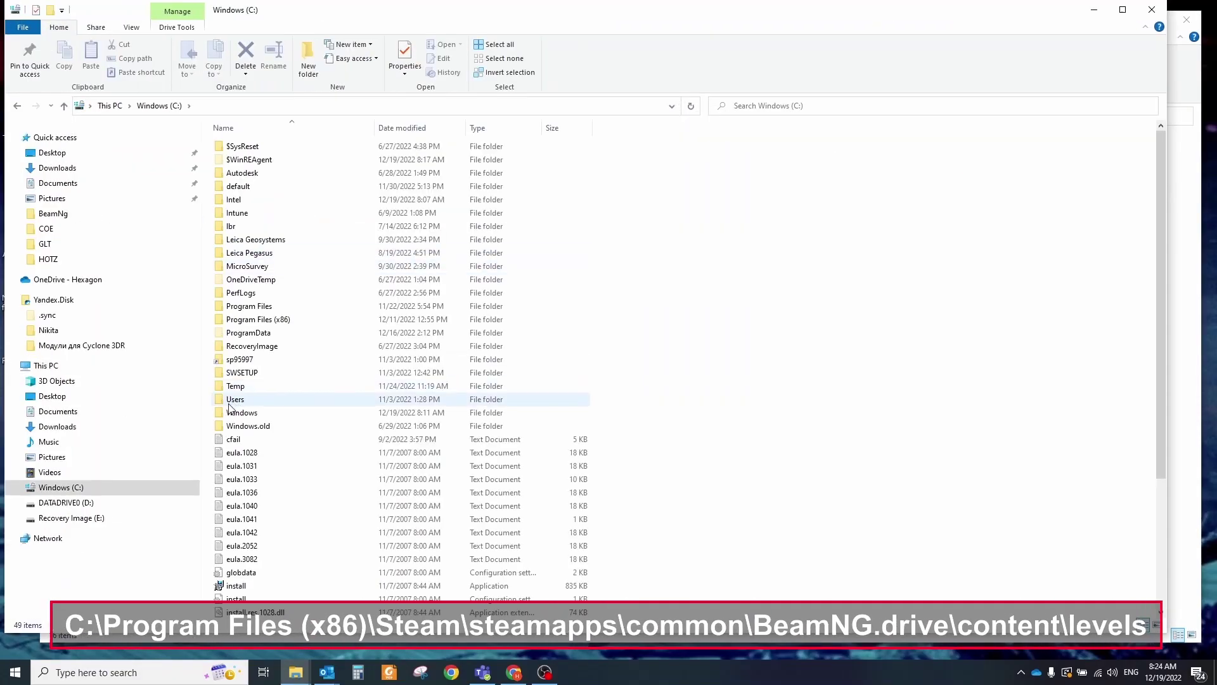
Browse Program Files (x86)\Steam\steamapps\common\BeamNG.drive\content\levels and restore the window beside DAE new
double_click(254, 319)
scroll(244, 412, "down", 5)
double_click(241, 465)
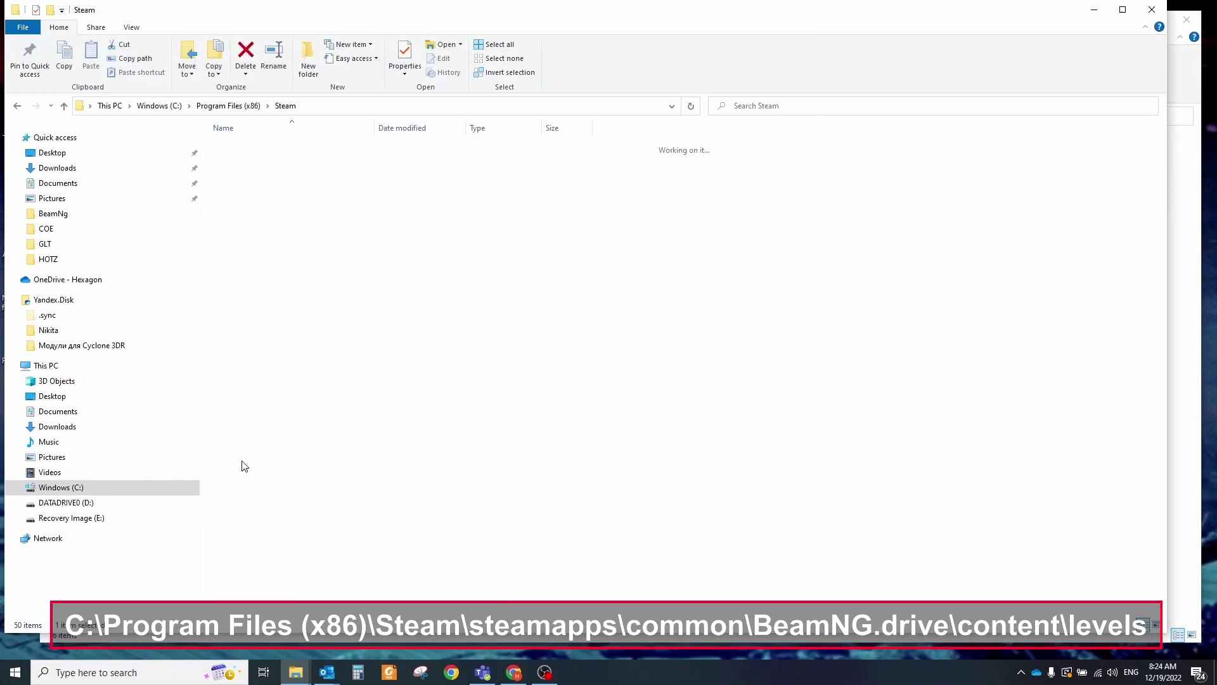
double_click(244, 360)
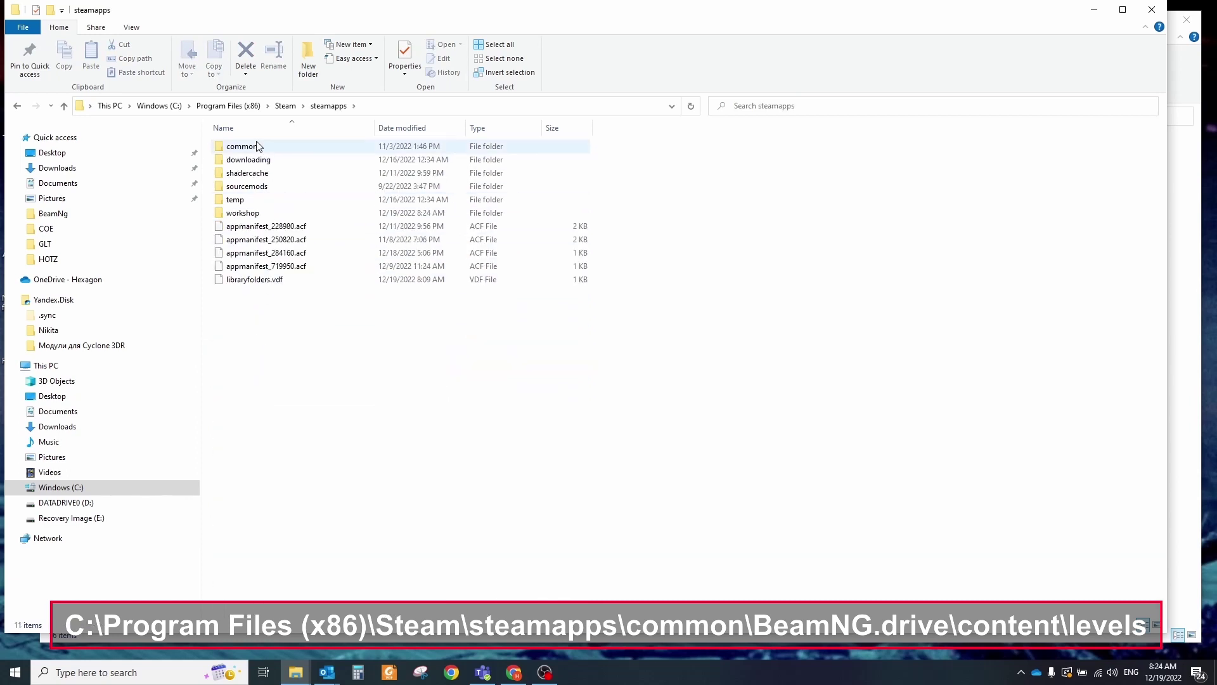
double_click(279, 148)
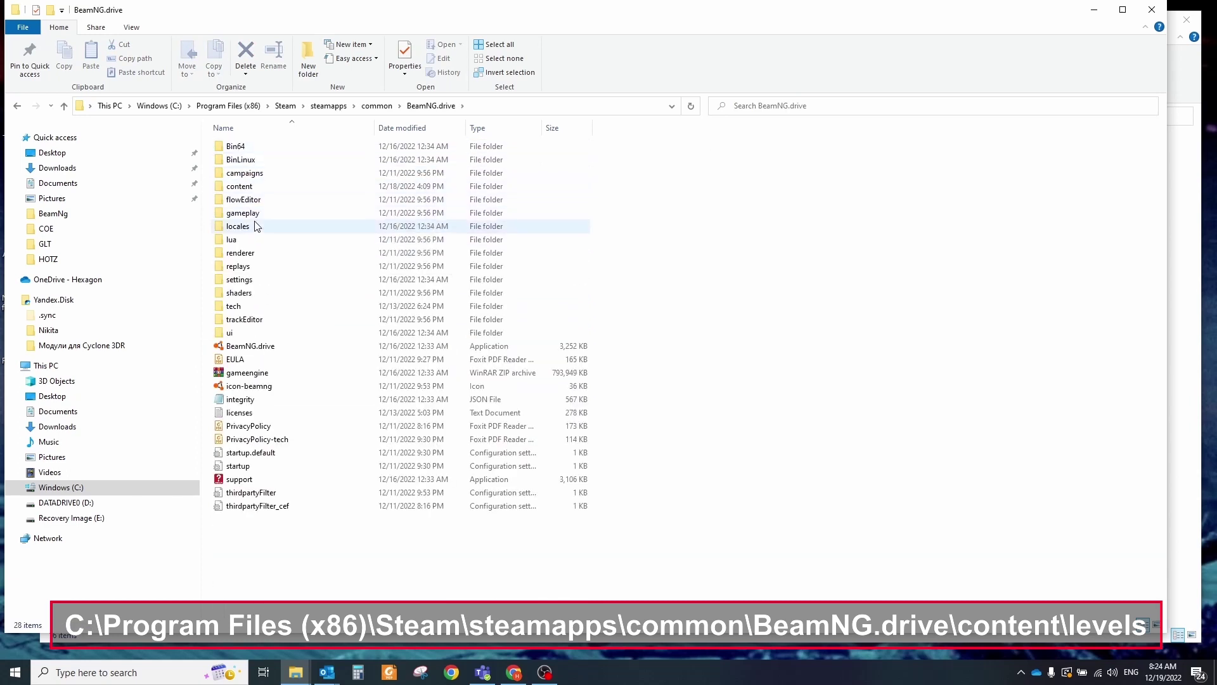
double_click(257, 190)
double_click(241, 145)
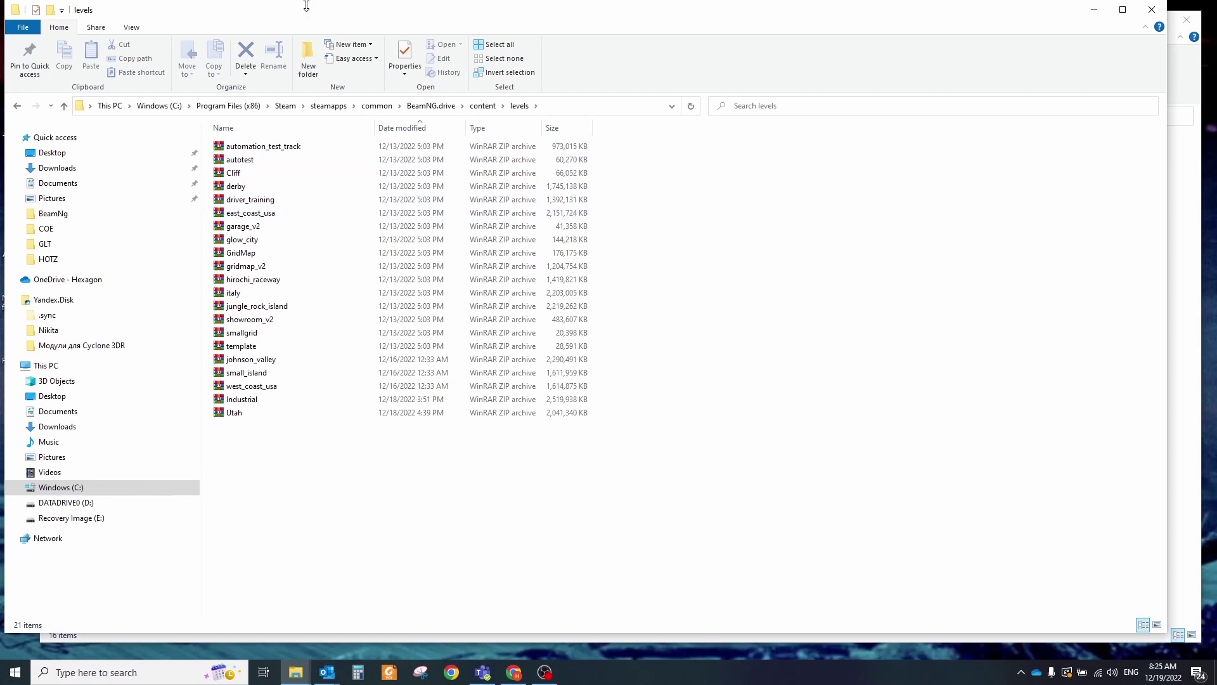
left_click_drag(306, 6, 697, 59)
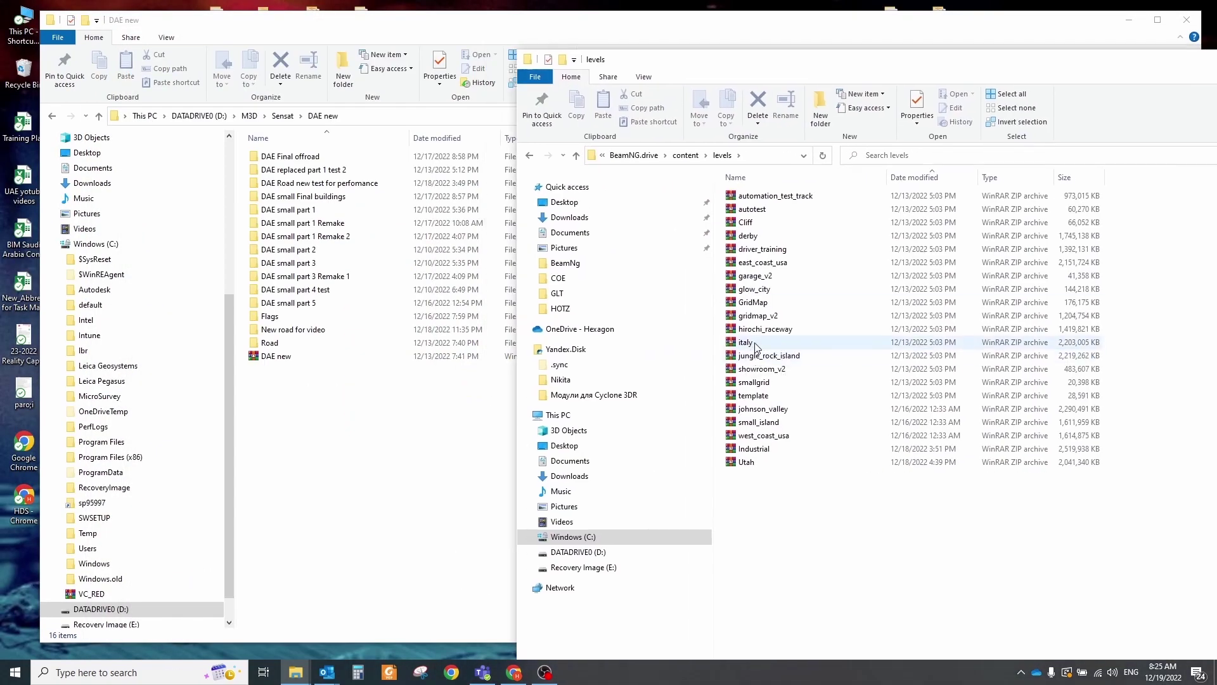
In west_coast_usa.zip, create a 'From Blender' folder under levels\west_coast_usa\art\shapes
double_click(754, 439)
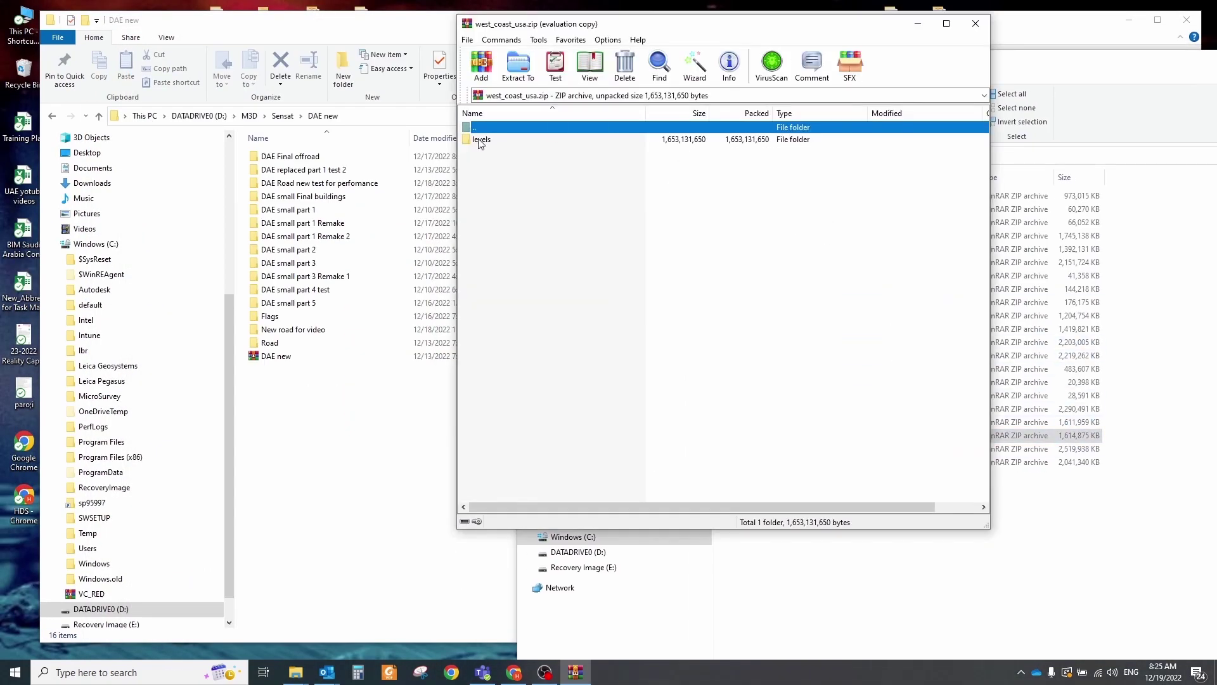
double_click(479, 140)
double_click(479, 140)
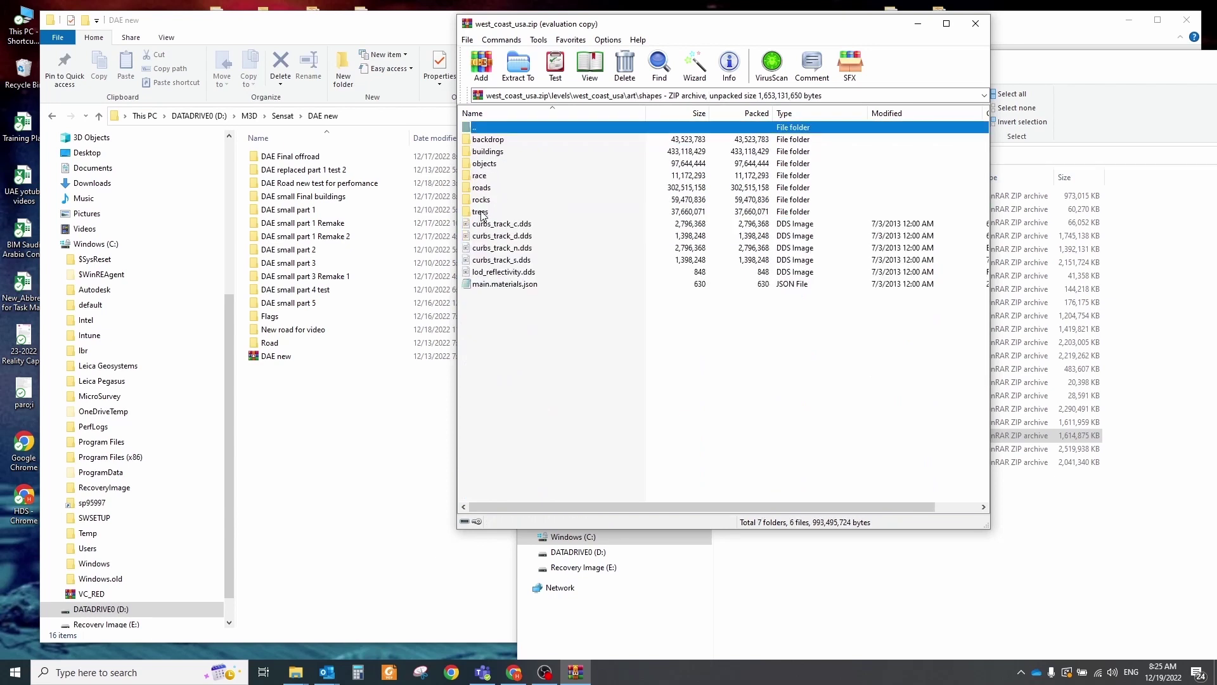
right_click(499, 338)
left_click(609, 441)
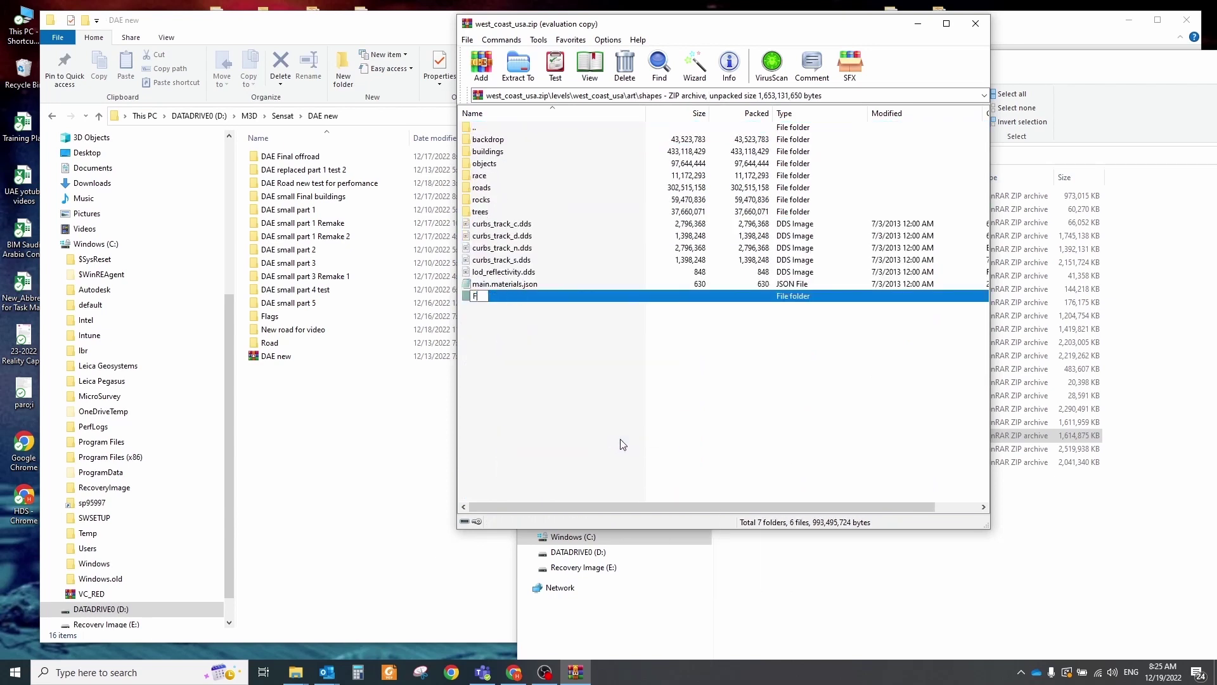
type("From Blender")
key("Return")
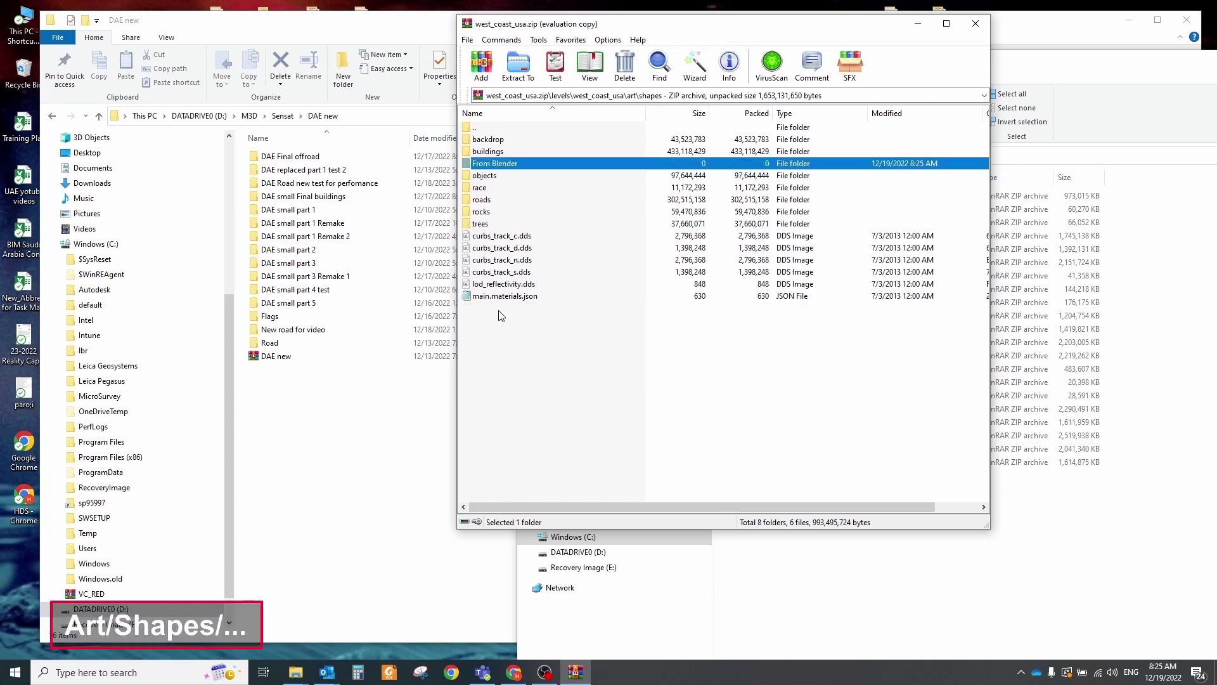
Add the New road for video folder into From Blender and close the updated archive
double_click(499, 166)
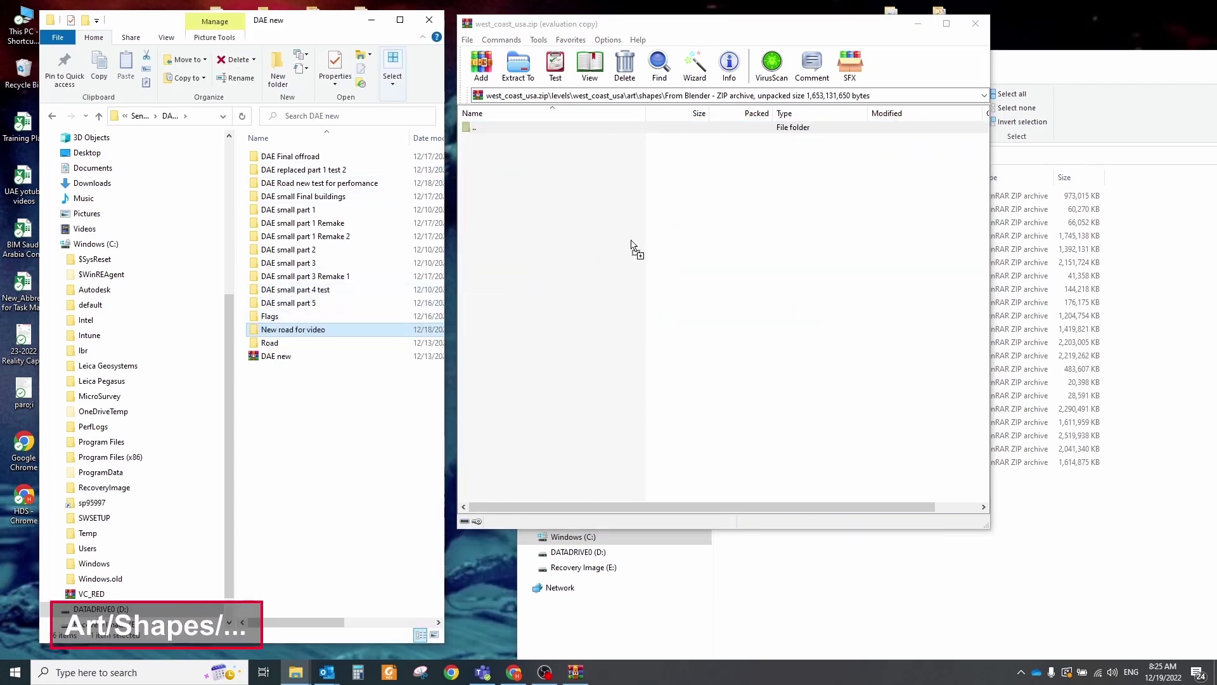
left_click_drag(632, 244, 632, 244)
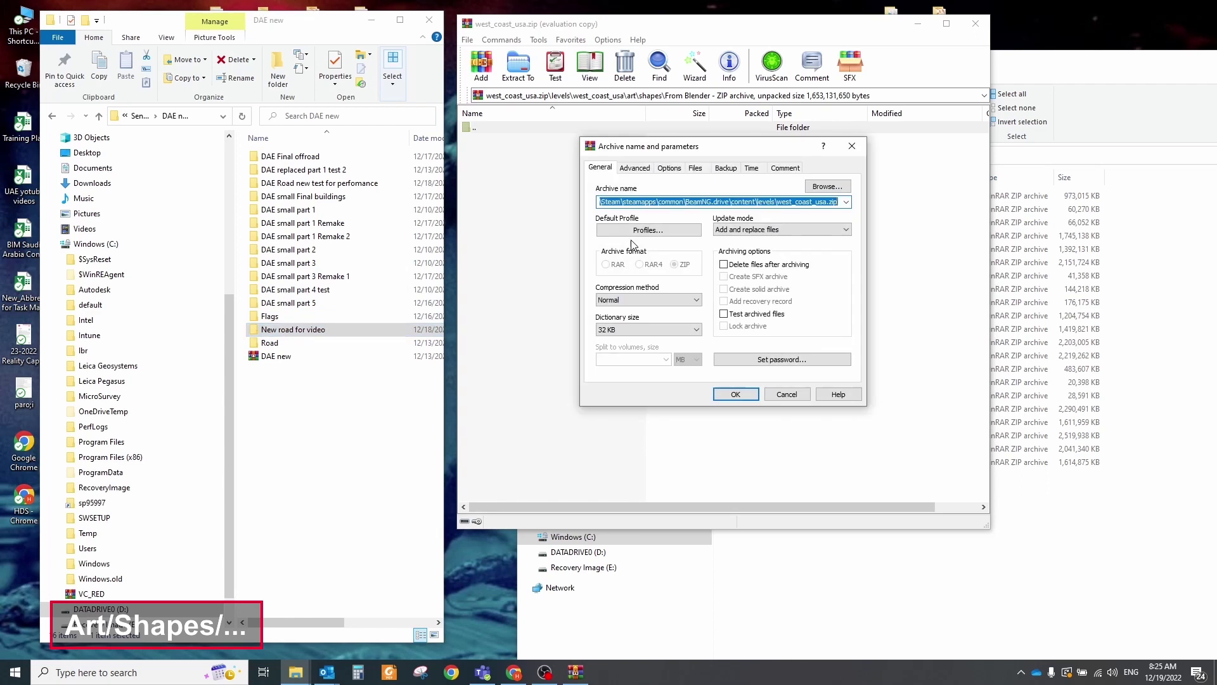
left_click(735, 394)
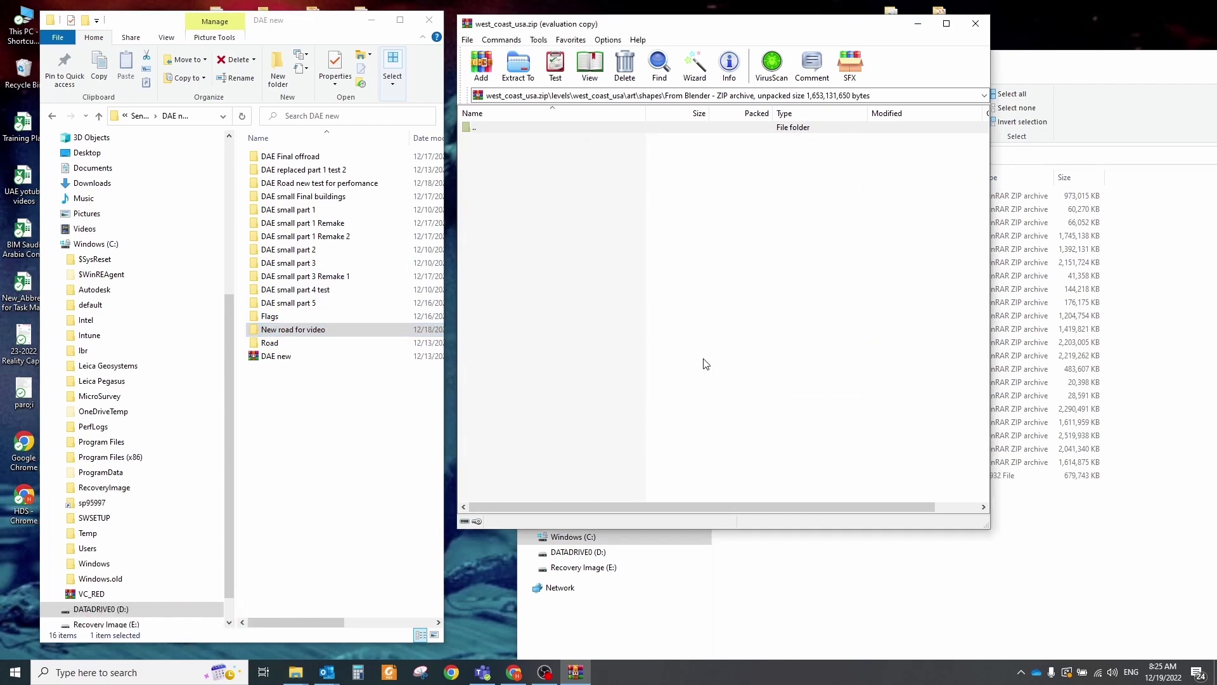
left_click(975, 24)
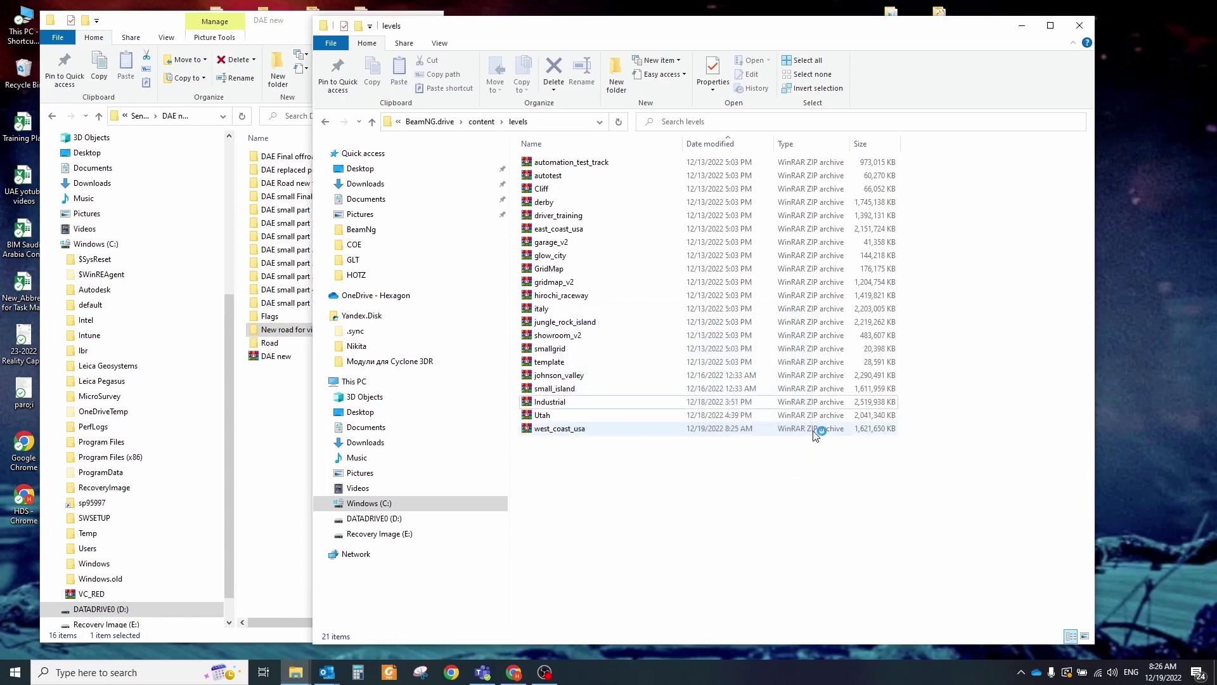
left_click(578, 296)
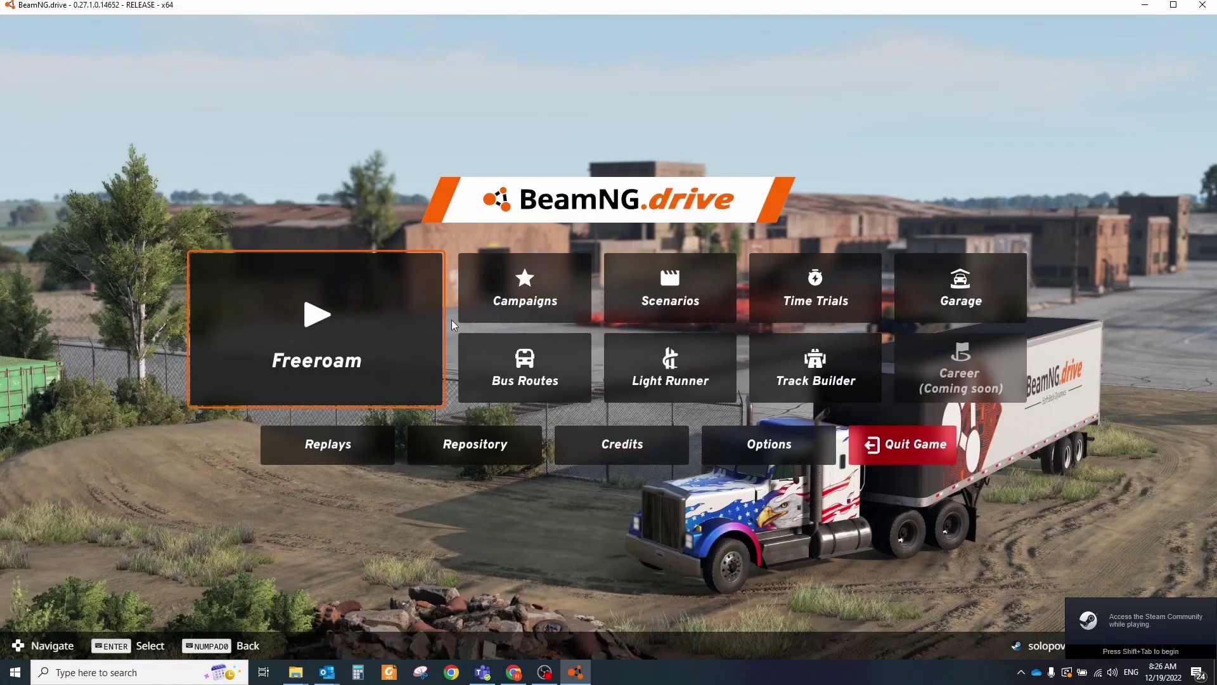
Spawn into the West Coast, USA freeroam level and open the World Editor with F11
left_click(437, 320)
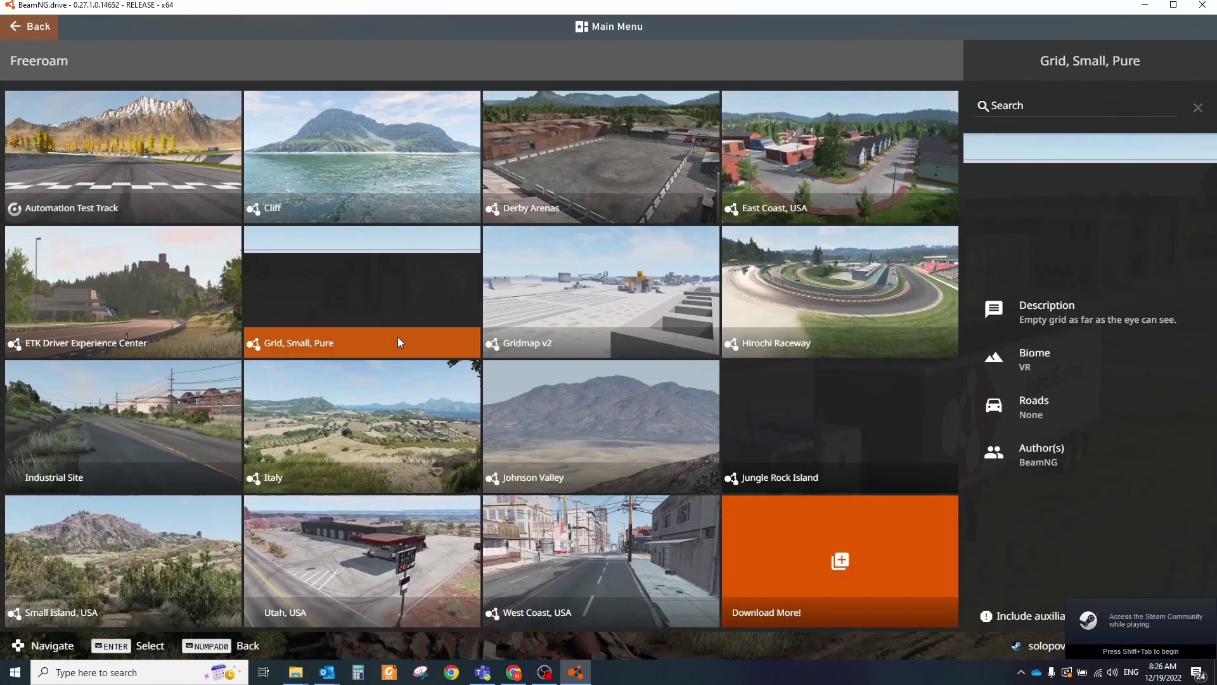
left_click(649, 576)
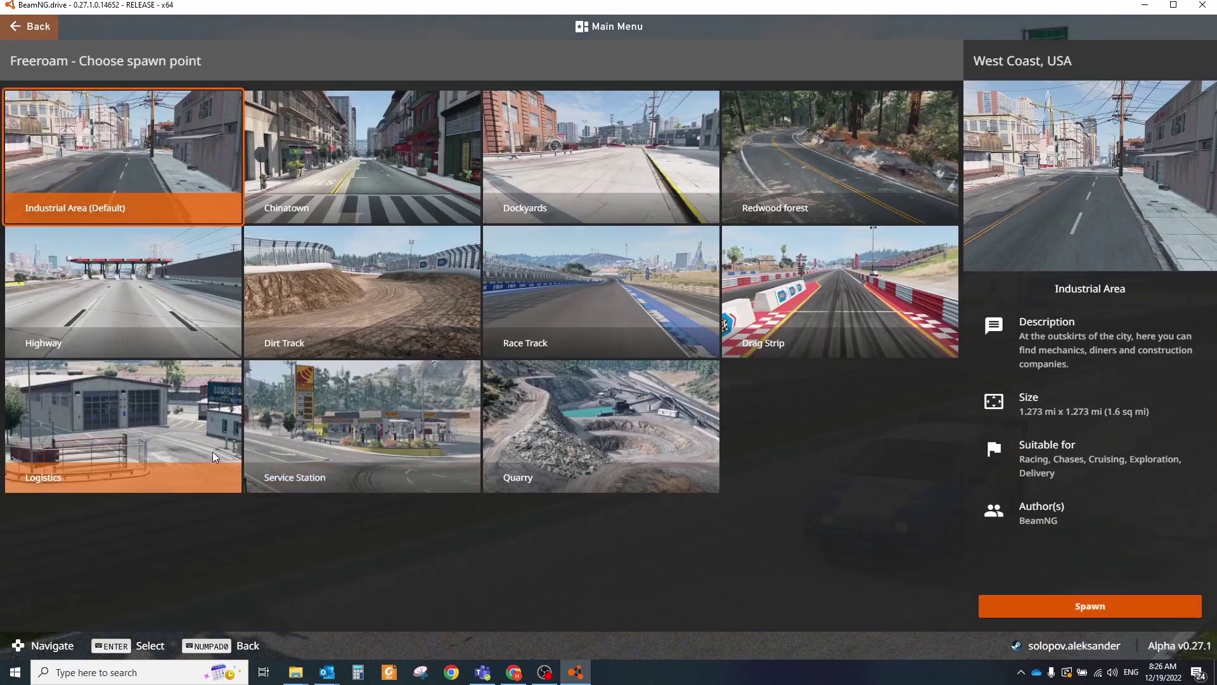
key("F11")
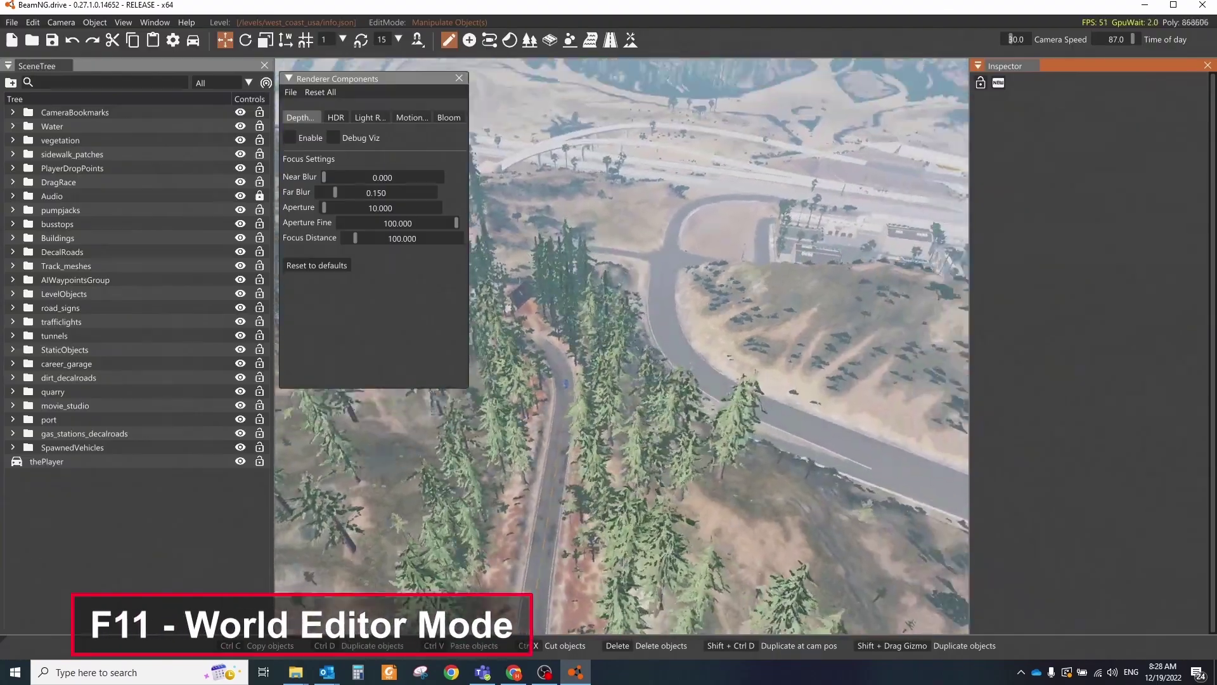
key("w")
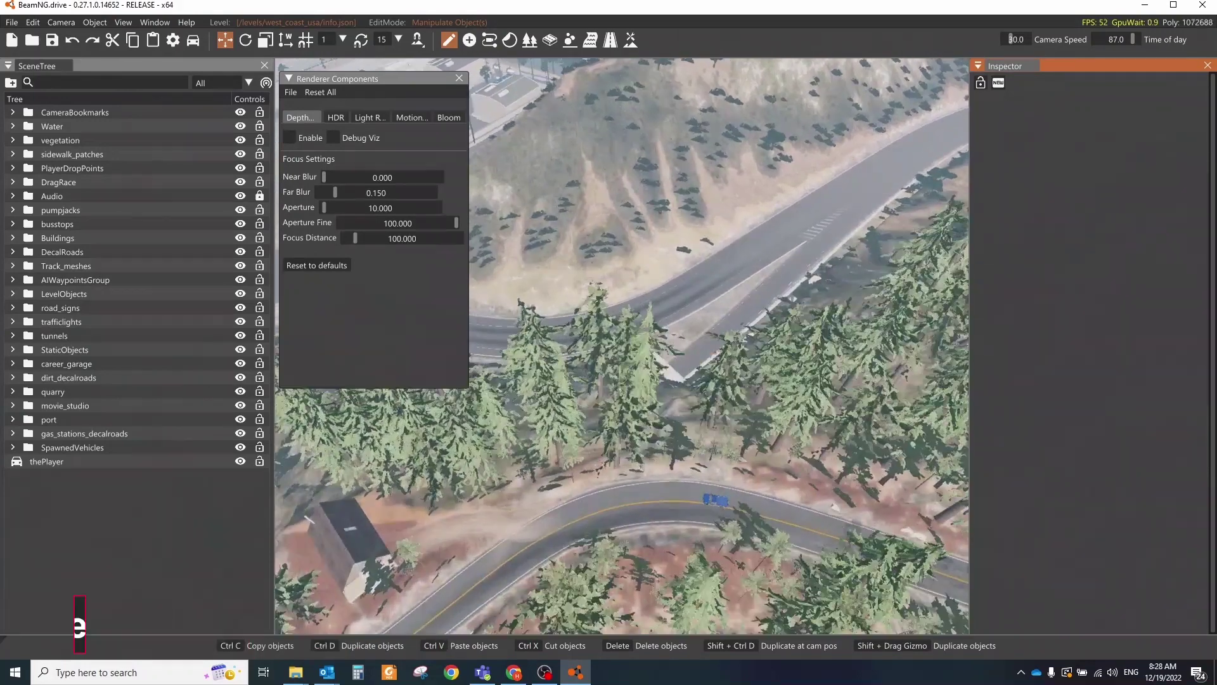
Open the Asset Browser, position it at the upper right, and scroll to art/shapes
left_click(154, 23)
left_click(164, 56)
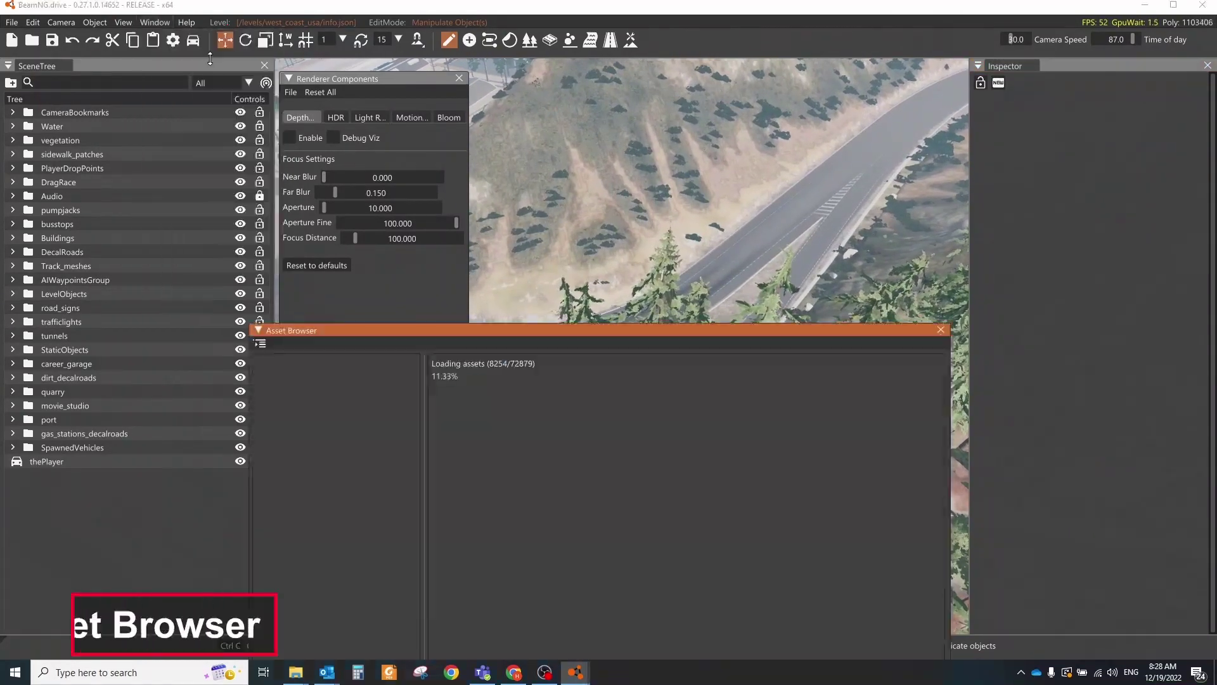
left_click_drag(439, 332, 706, 85)
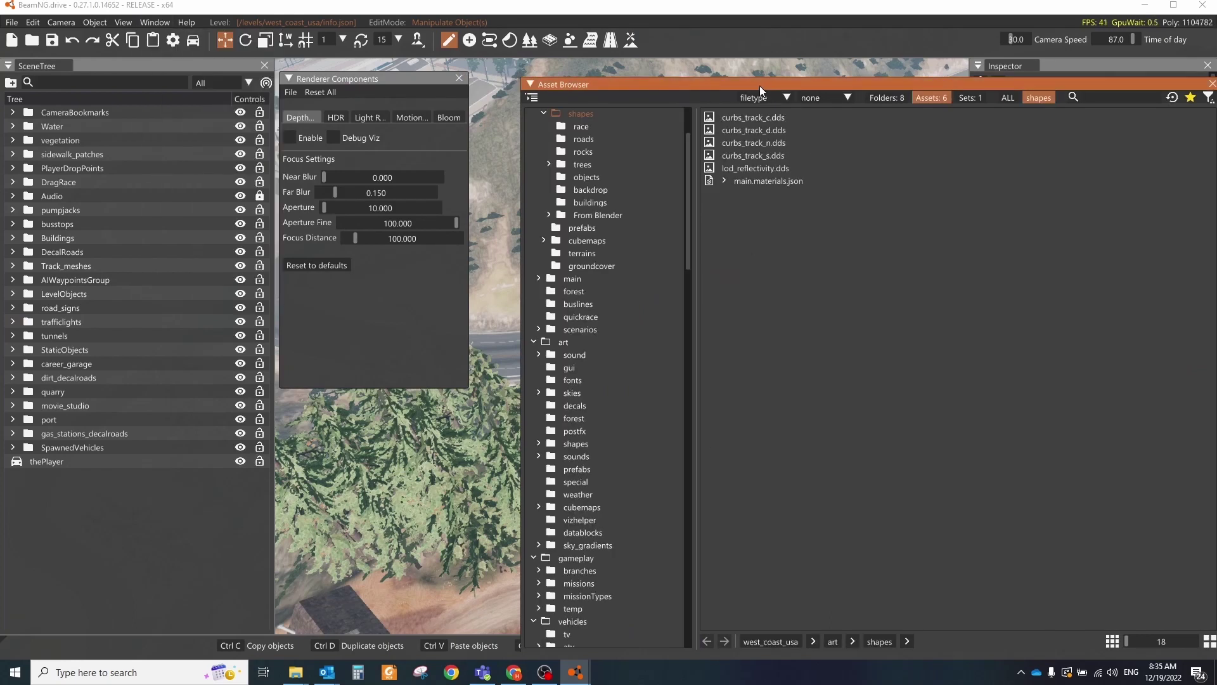
left_click_drag(759, 86, 683, 83)
scroll(482, 164, "up", 3)
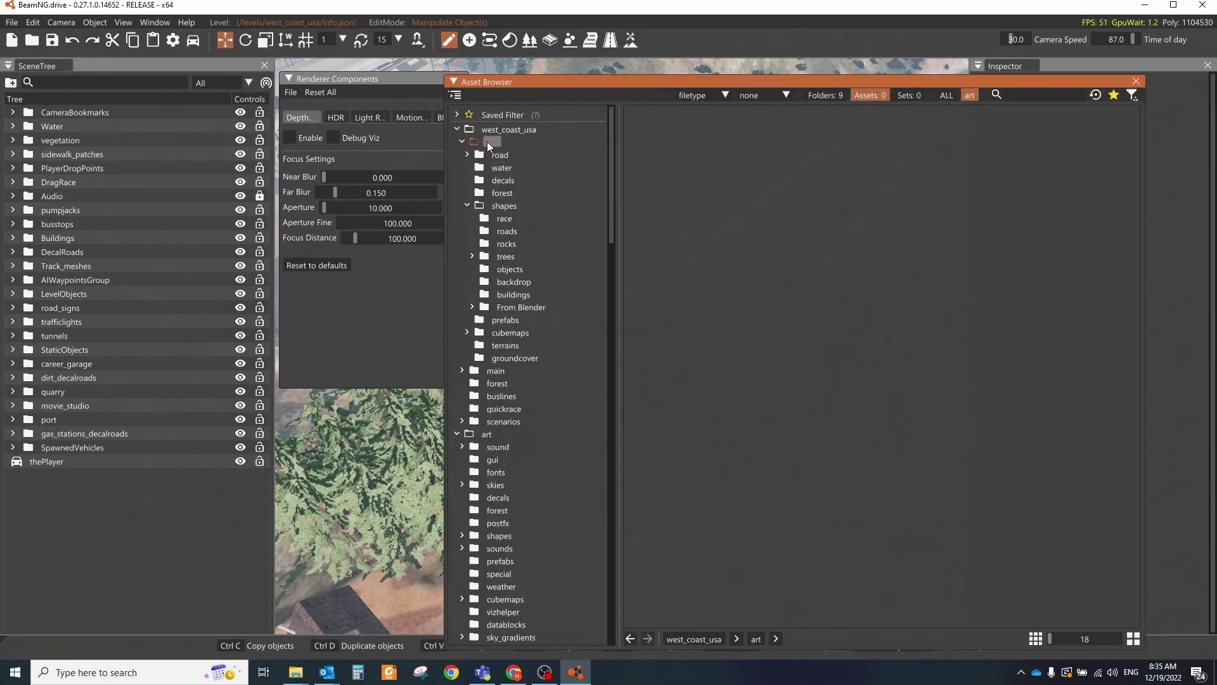
Drop New road for video.dae from the From Blender folder into the West Coast level
left_click(515, 307)
left_click(472, 306)
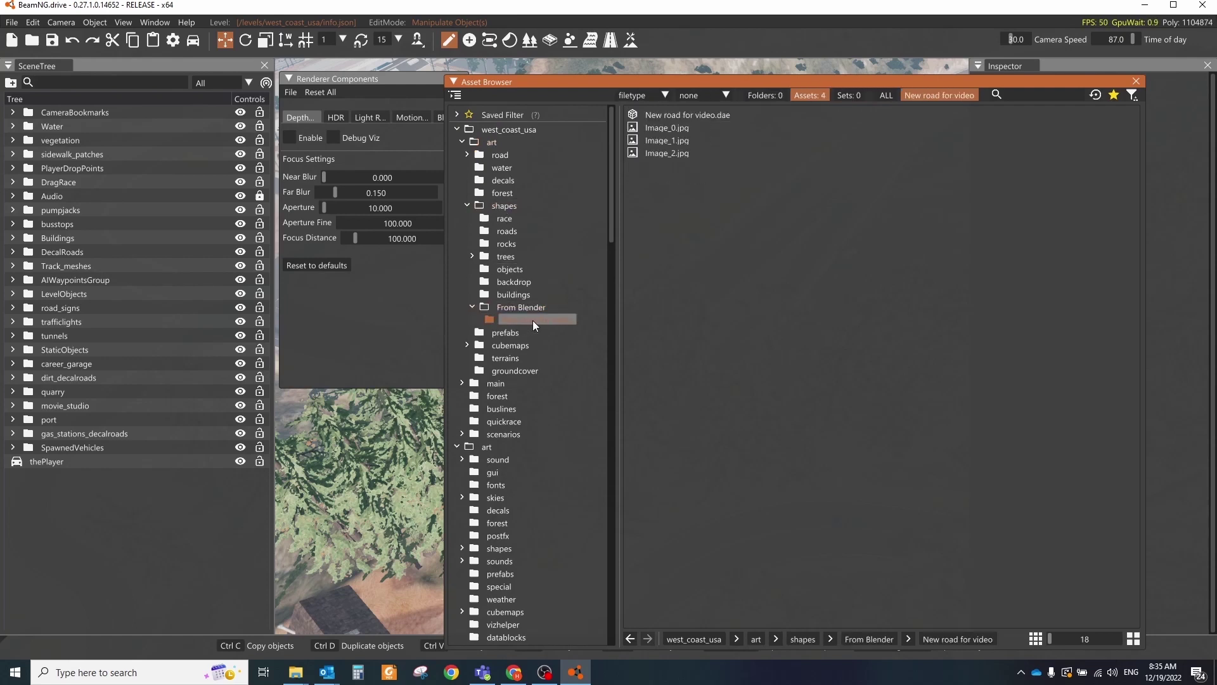
left_click_drag(709, 86, 921, 254)
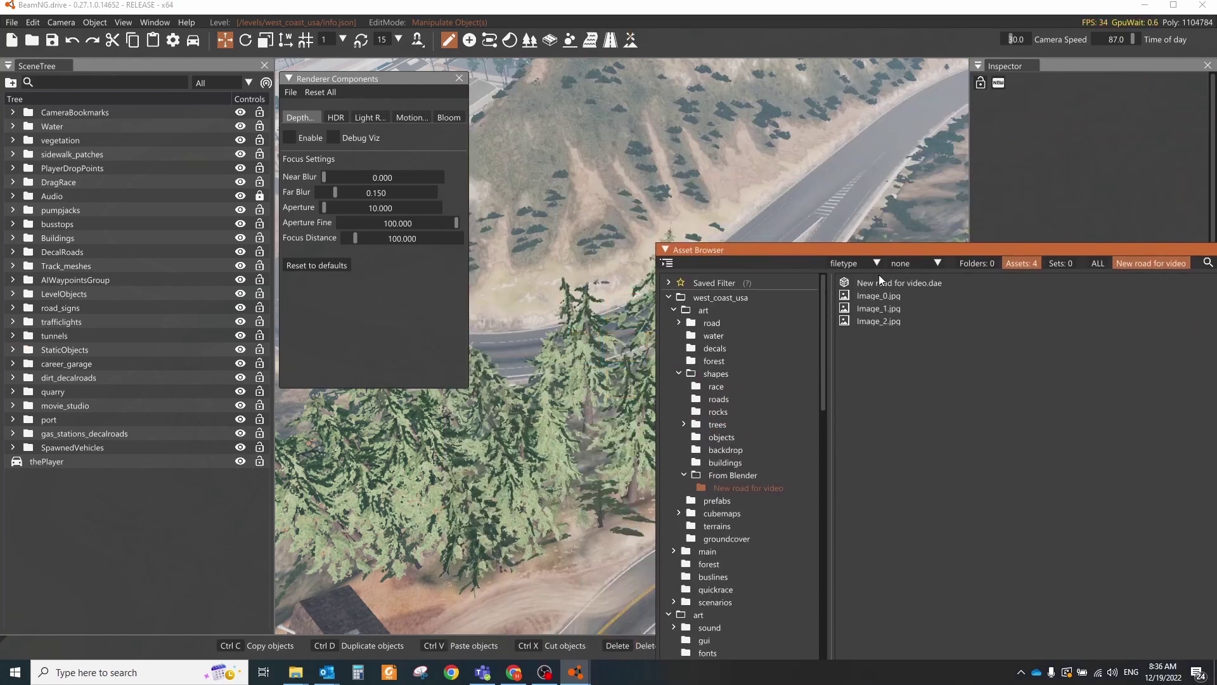
left_click_drag(732, 241, 655, 219)
left_click_drag(1139, 252, 639, 252)
left_click(792, 251)
key("s")
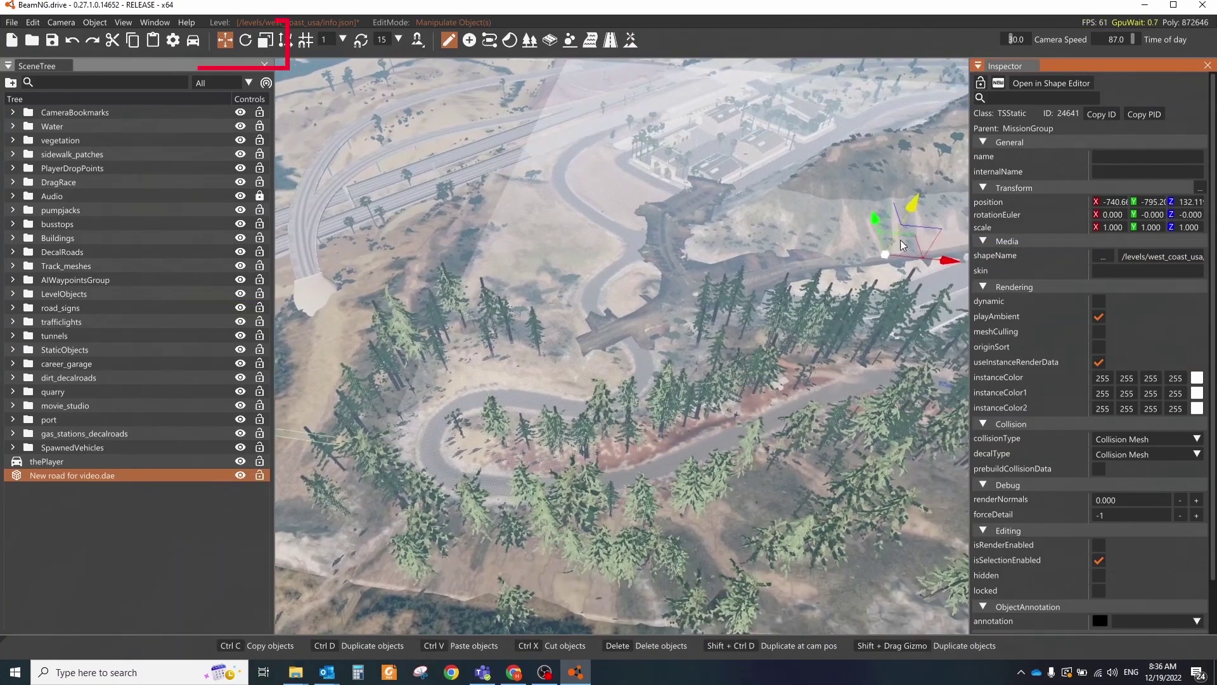
Move the road along X, rotate it to -61.49° and raise it to Z 188.52
mouse_move(909, 238)
left_mouse_down()
mouse_move(551, 145)
mouse_move(498, 193)
mouse_move(526, 190)
left_mouse_up()
mouse_move(526, 190)
right_mouse_down()
mouse_move(393, 177)
mouse_move(415, 178)
right_mouse_up()
key("d")
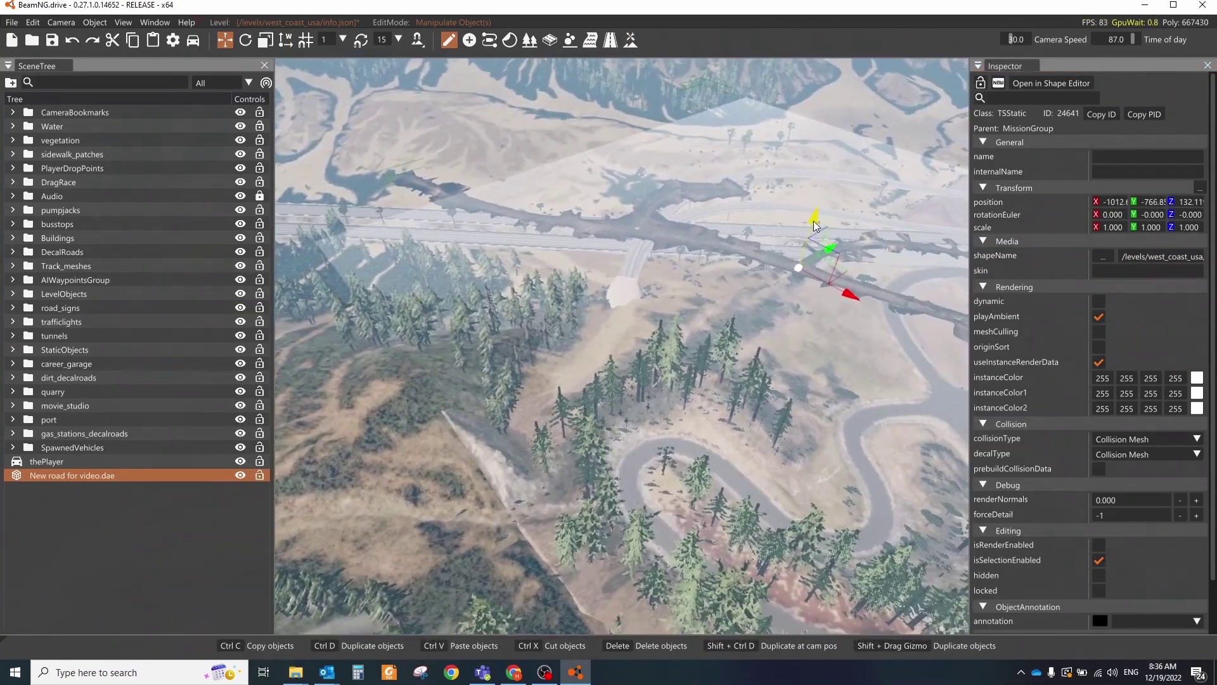
mouse_move(813, 221)
left_mouse_down()
mouse_move(796, 237)
mouse_move(785, 219)
left_mouse_up()
left_click_drag(802, 290, 781, 315)
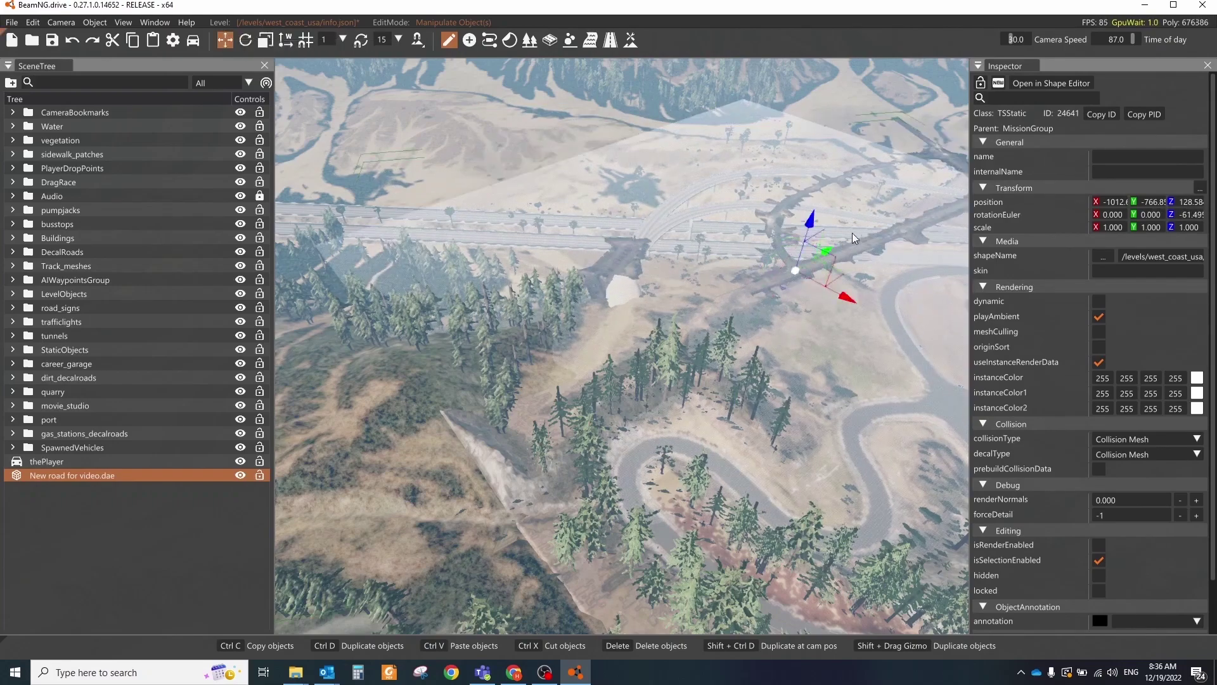
left_click_drag(810, 221, 837, 108)
mouse_move(837, 108)
right_mouse_down()
mouse_move(738, 364)
mouse_move(537, 328)
right_mouse_up()
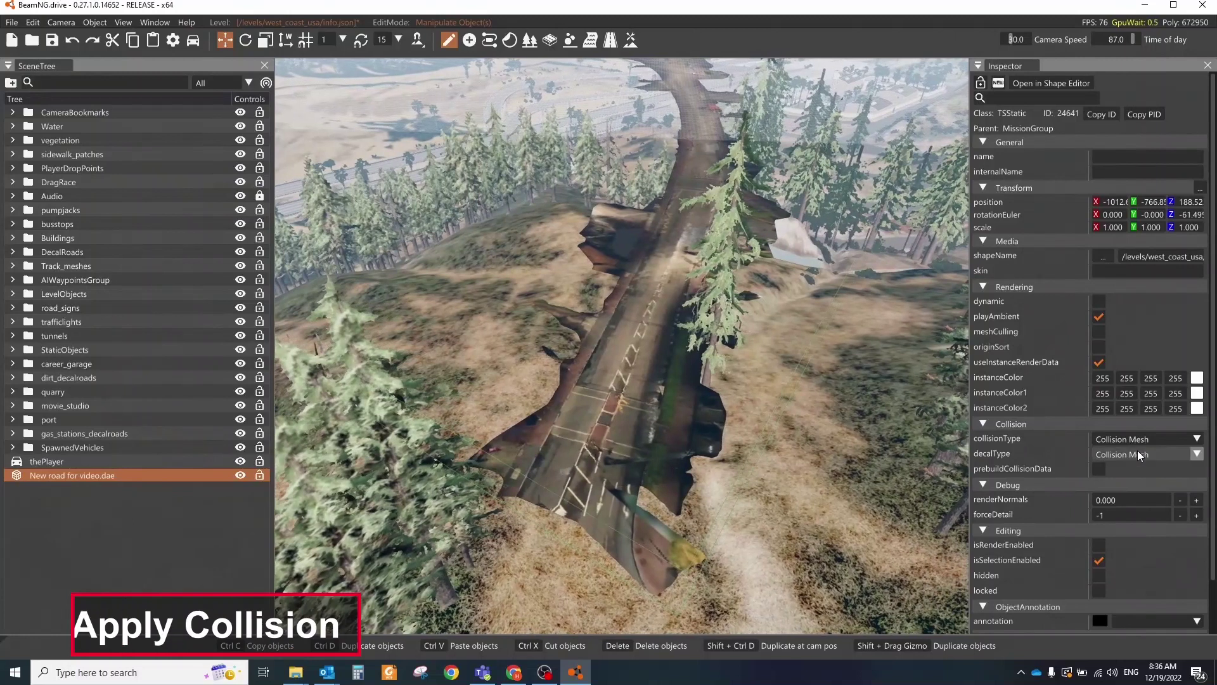
Check the collision type, close the editor panels, and slide the pickup onto the road mesh
left_click(1144, 439)
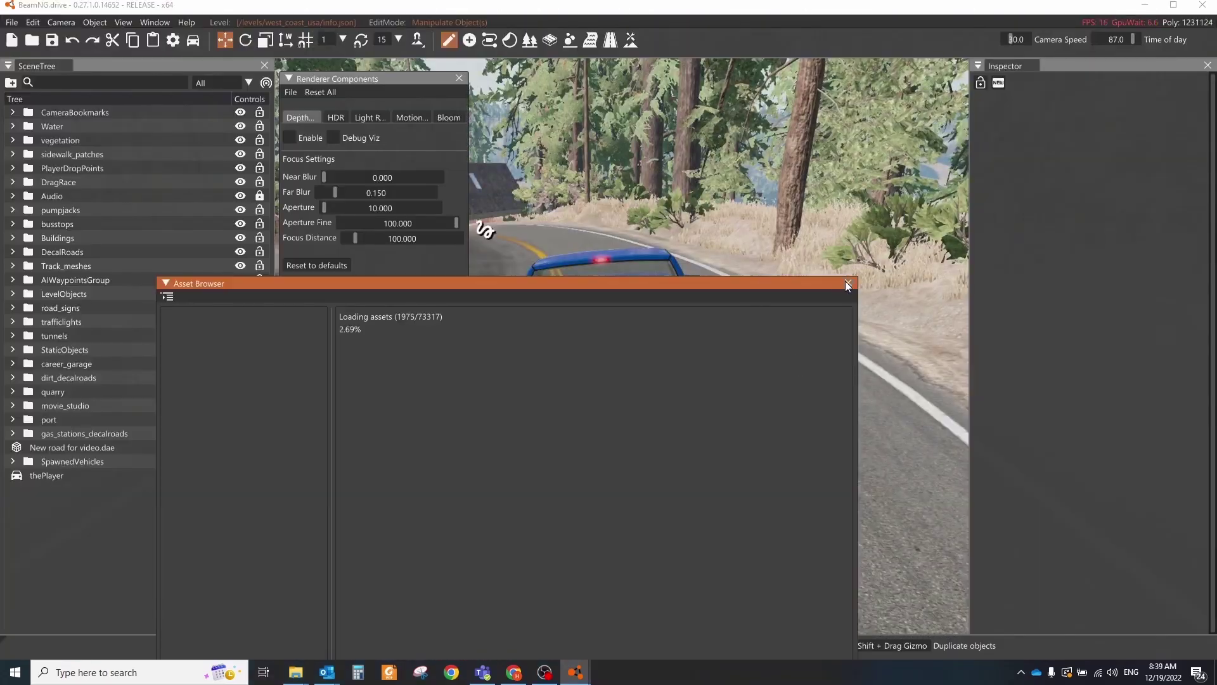
left_click(848, 283)
left_click(459, 78)
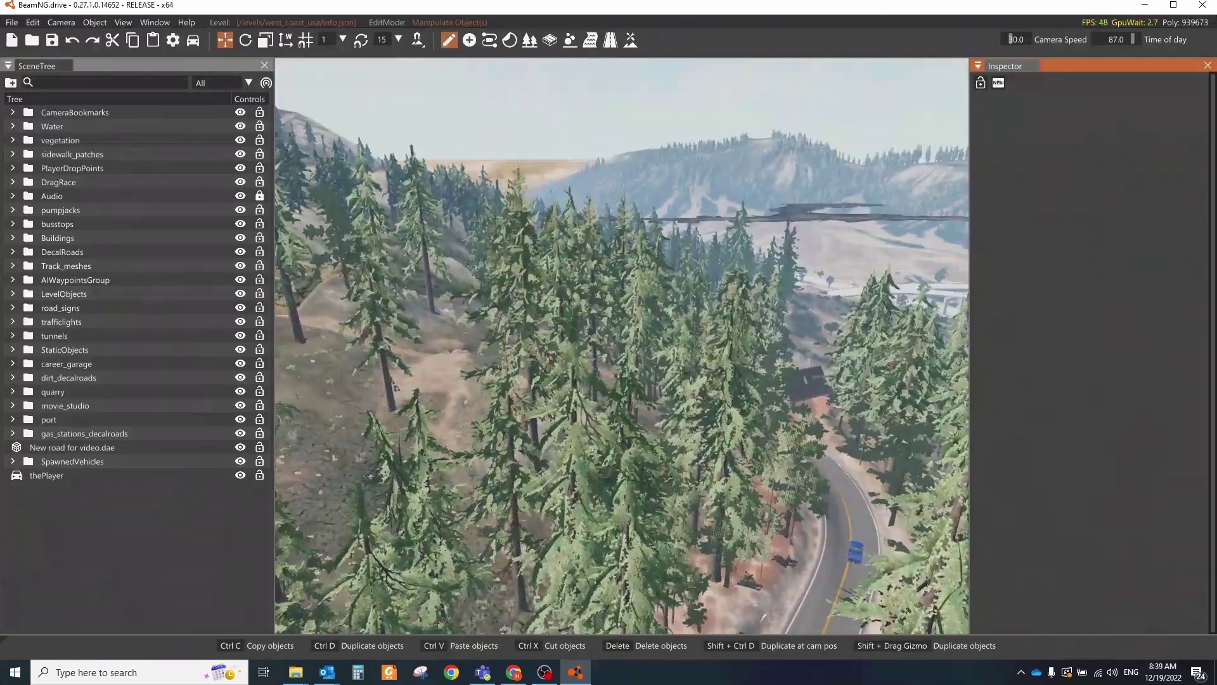
right_click_drag(622, 346, 627, 405)
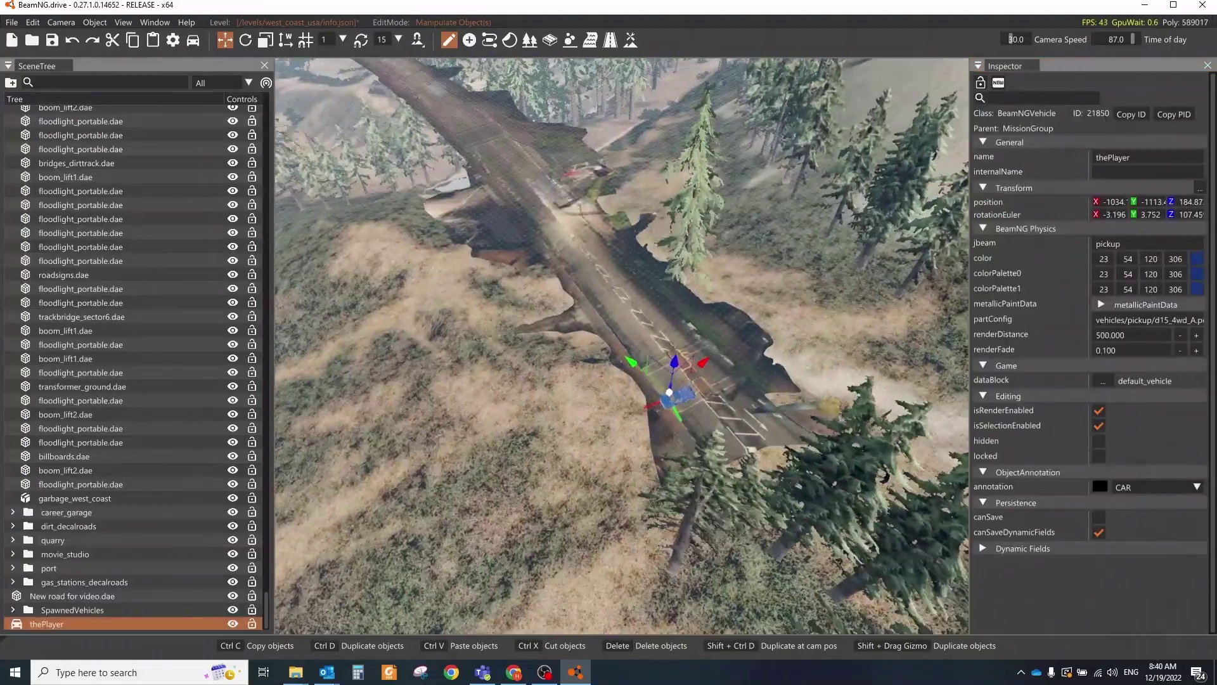
right_click_drag(702, 437, 653, 438)
left_click_drag(753, 216, 796, 221)
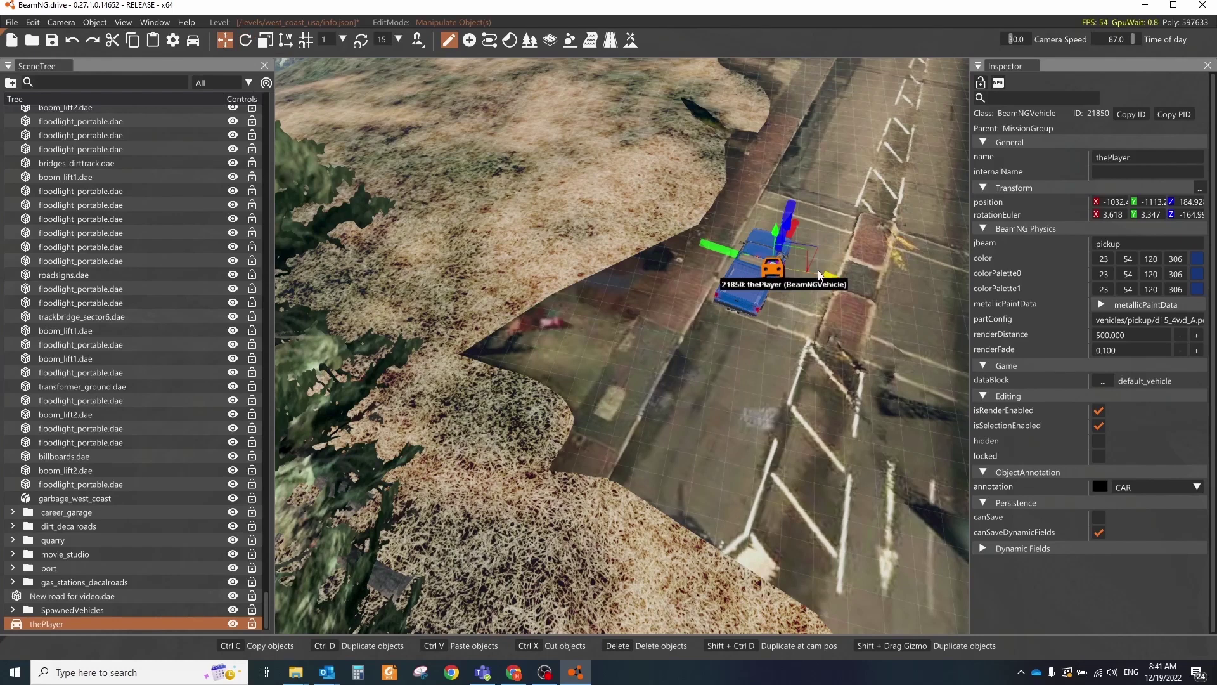
Exit the editor and drive the pickup forward, turning right and braking across the car park
key("F11")
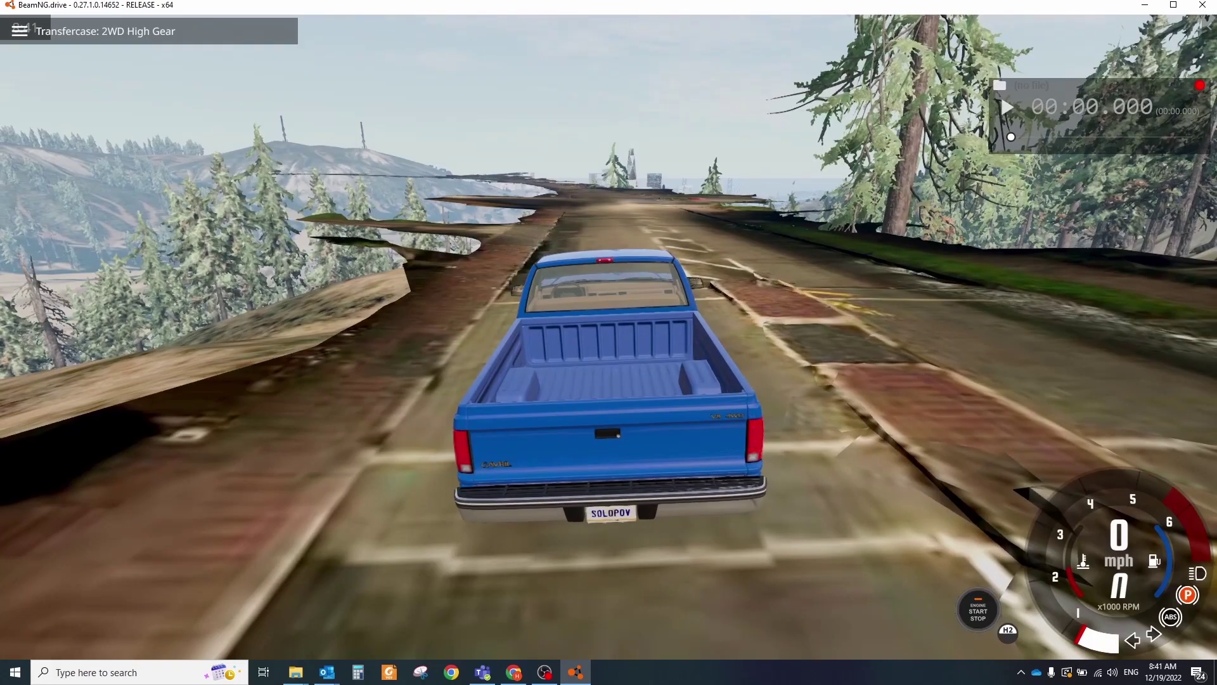
key("Up")
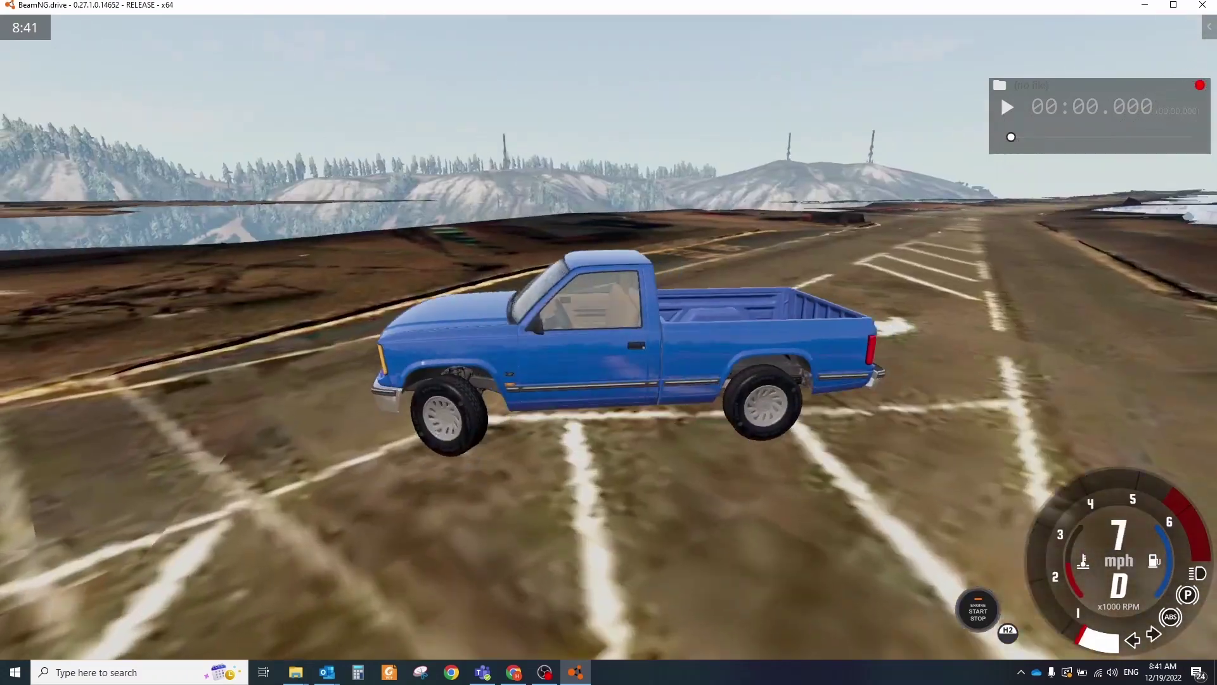
key("Up")
key("Right")
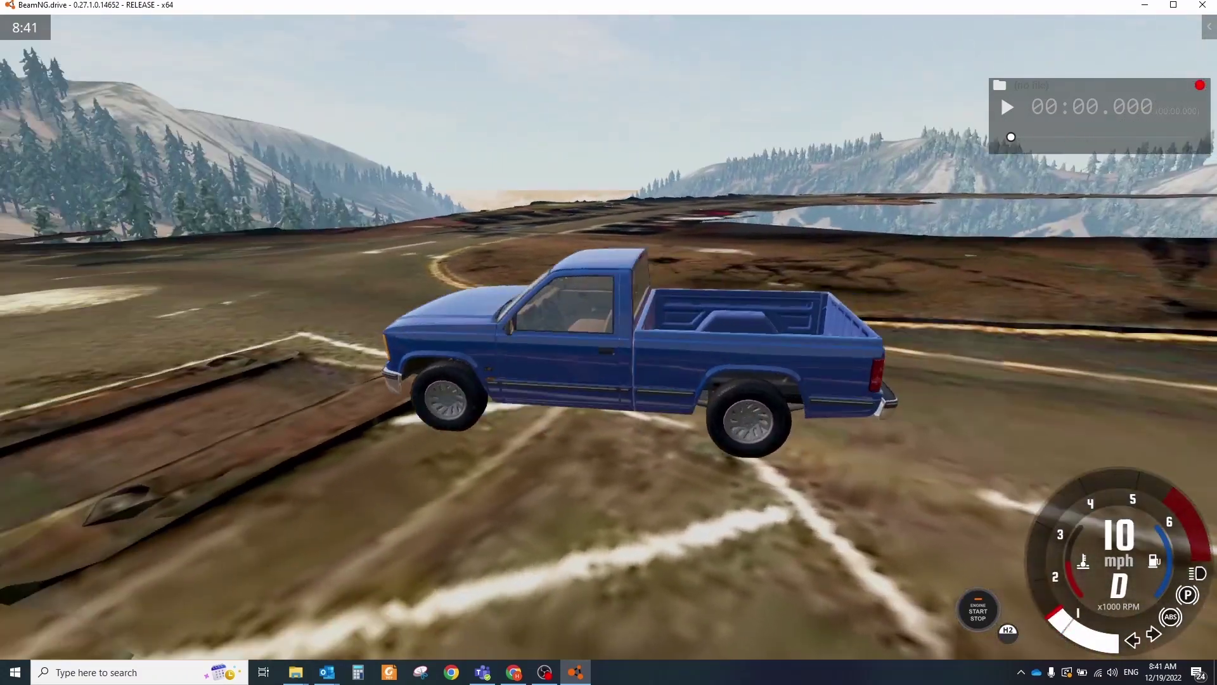
key("Up")
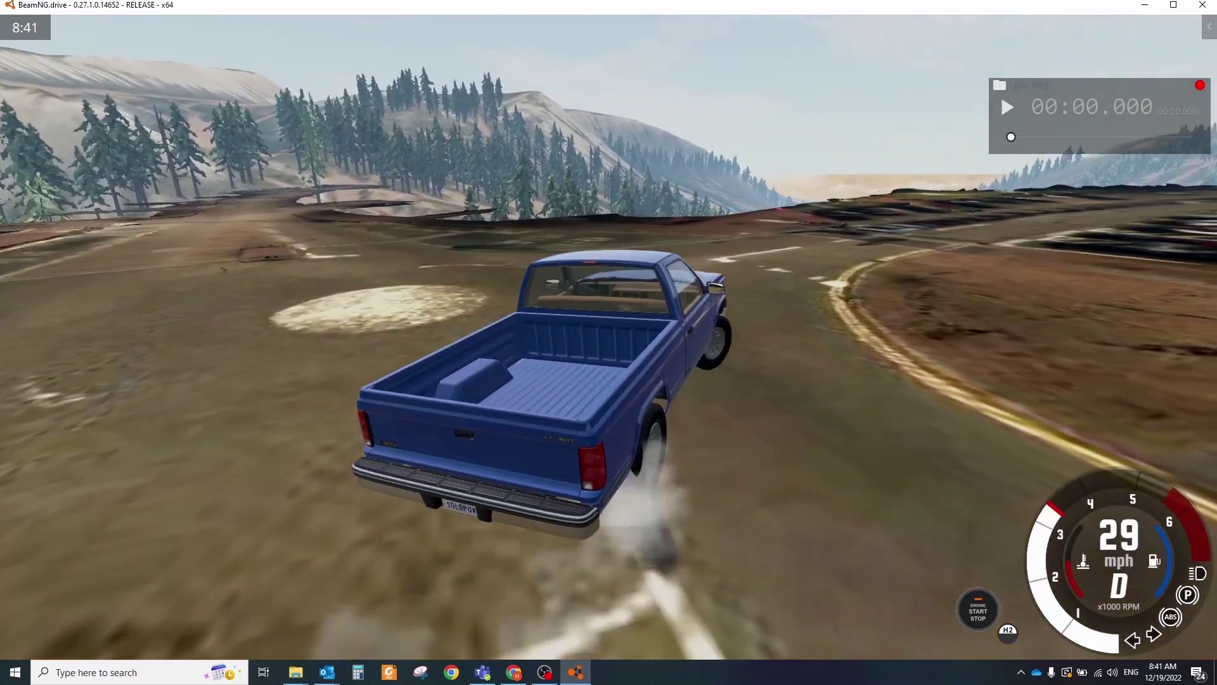
key("Down")
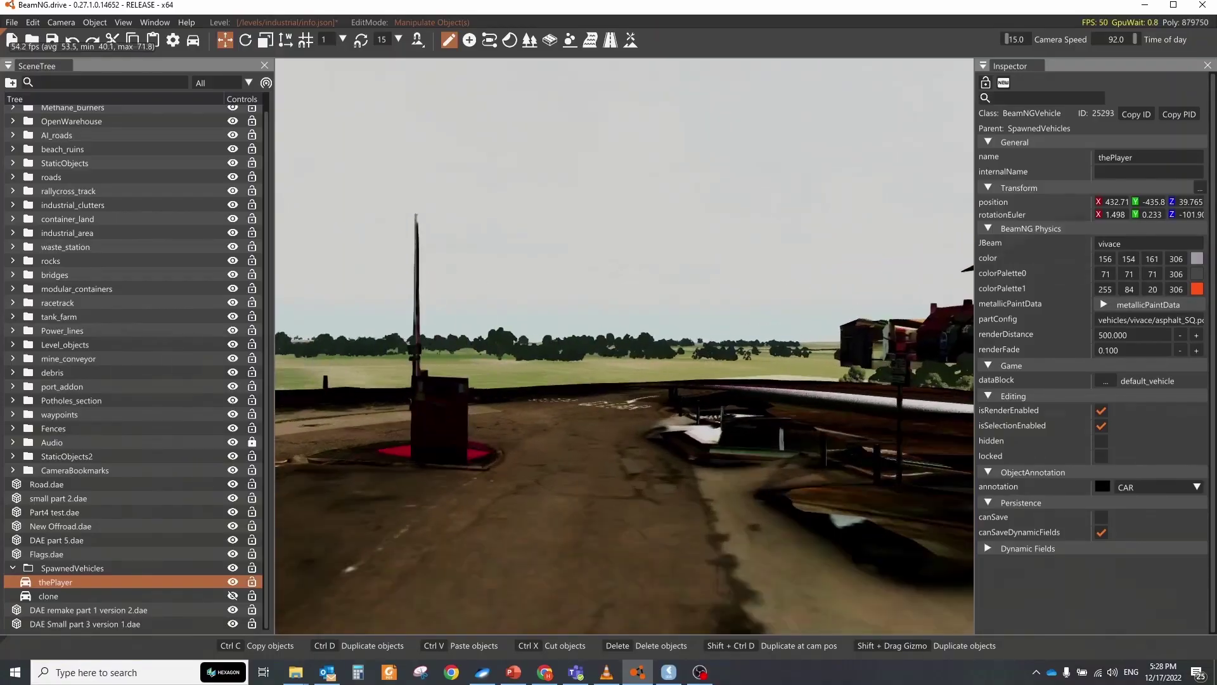
Fly the editor camera down the street past the buildings toward the white pub
key("w")
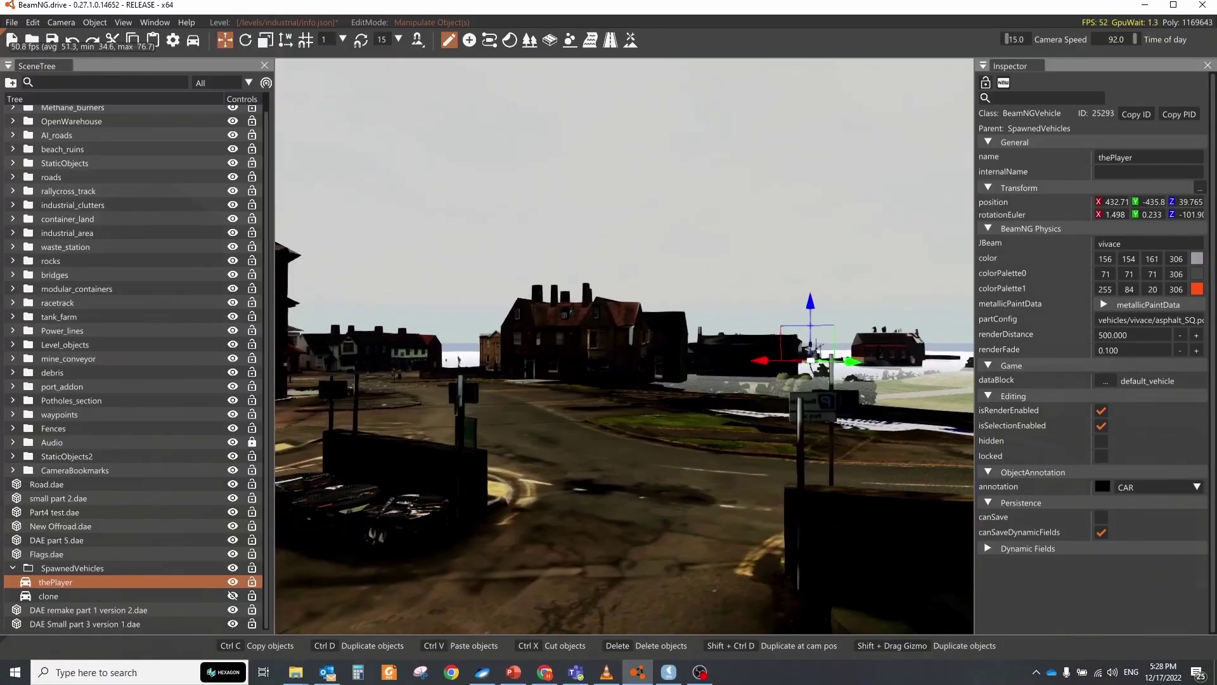
key("w")
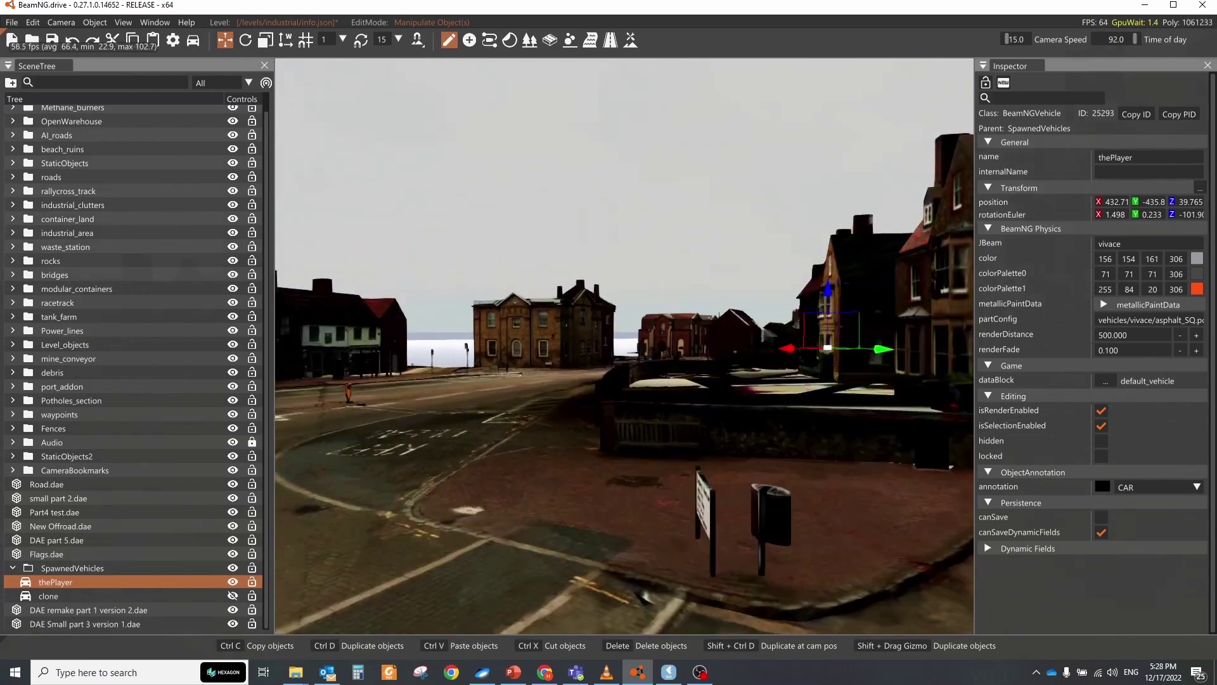
key("w")
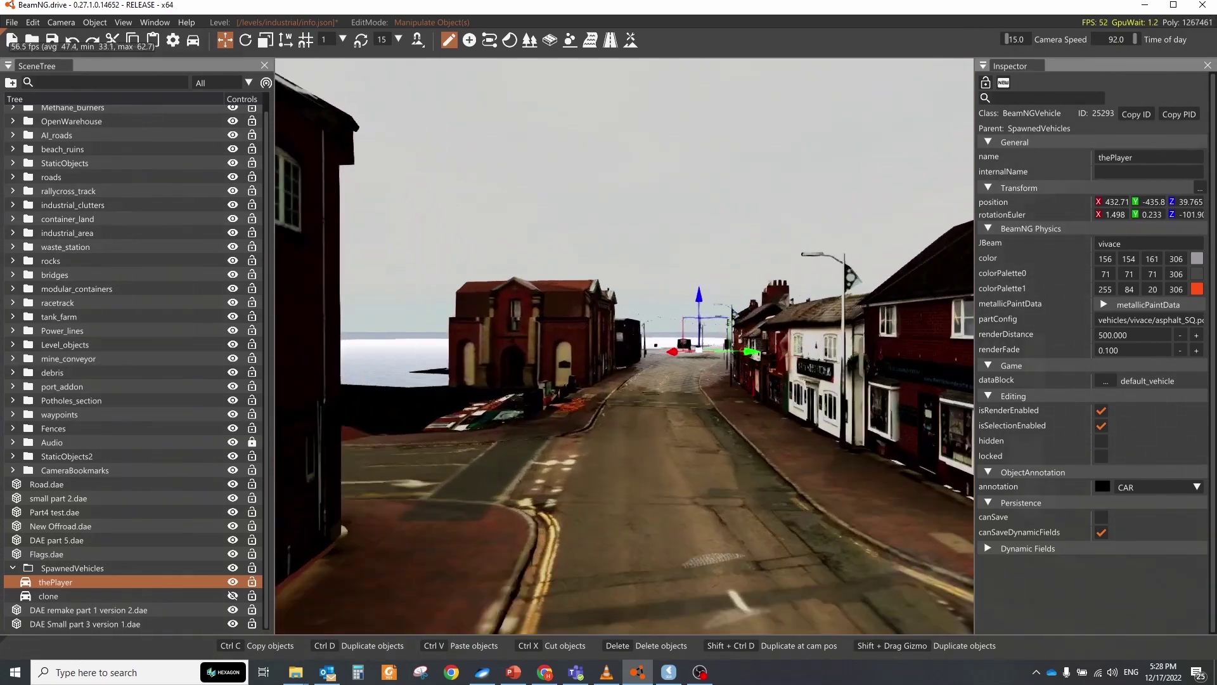
key("w")
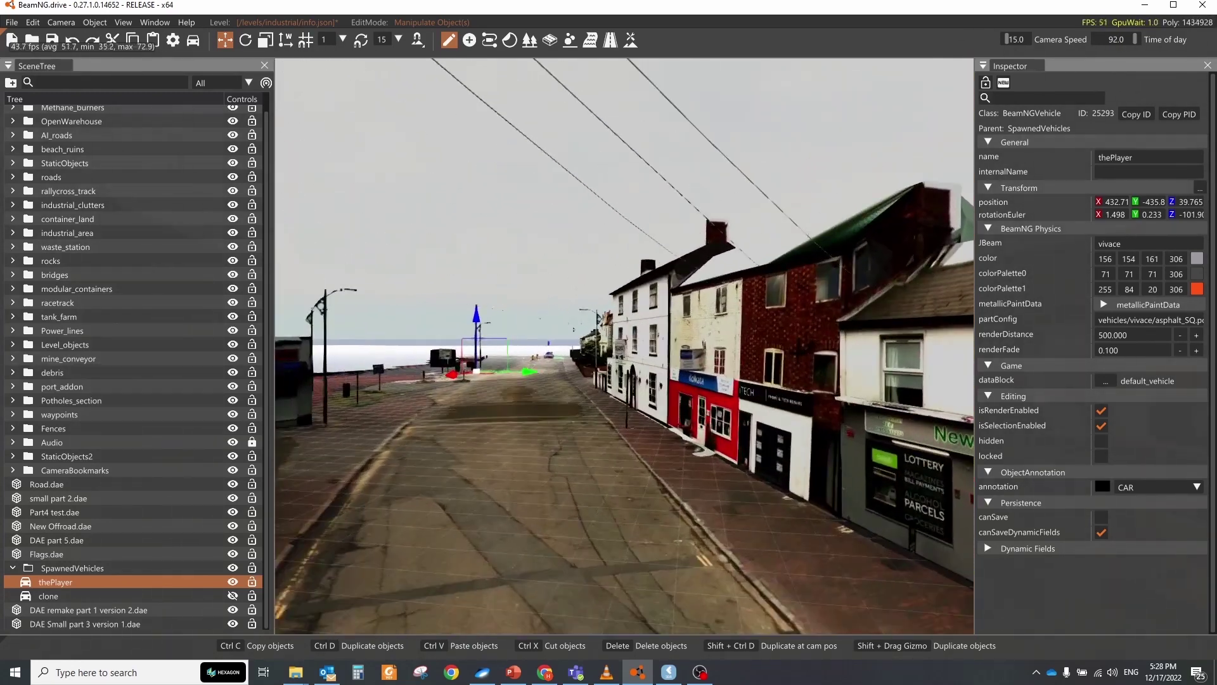
key("w")
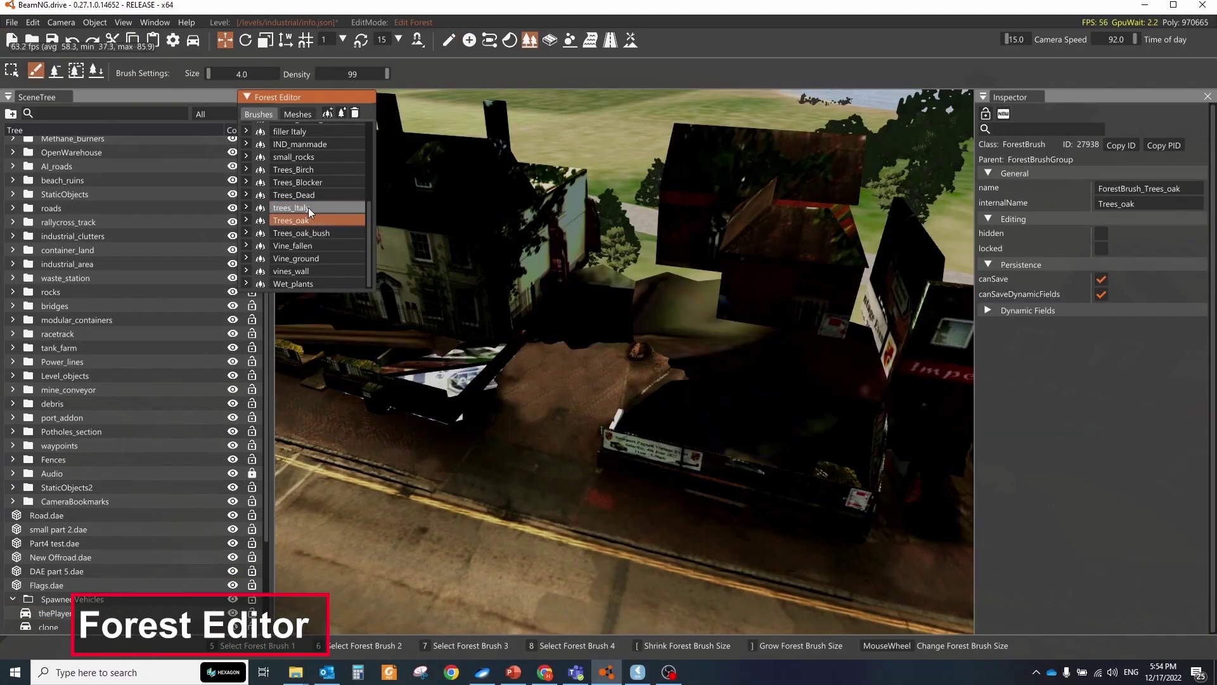
Paint a tree beside the buildings, then select the Trees_Birch brush
left_click(754, 434)
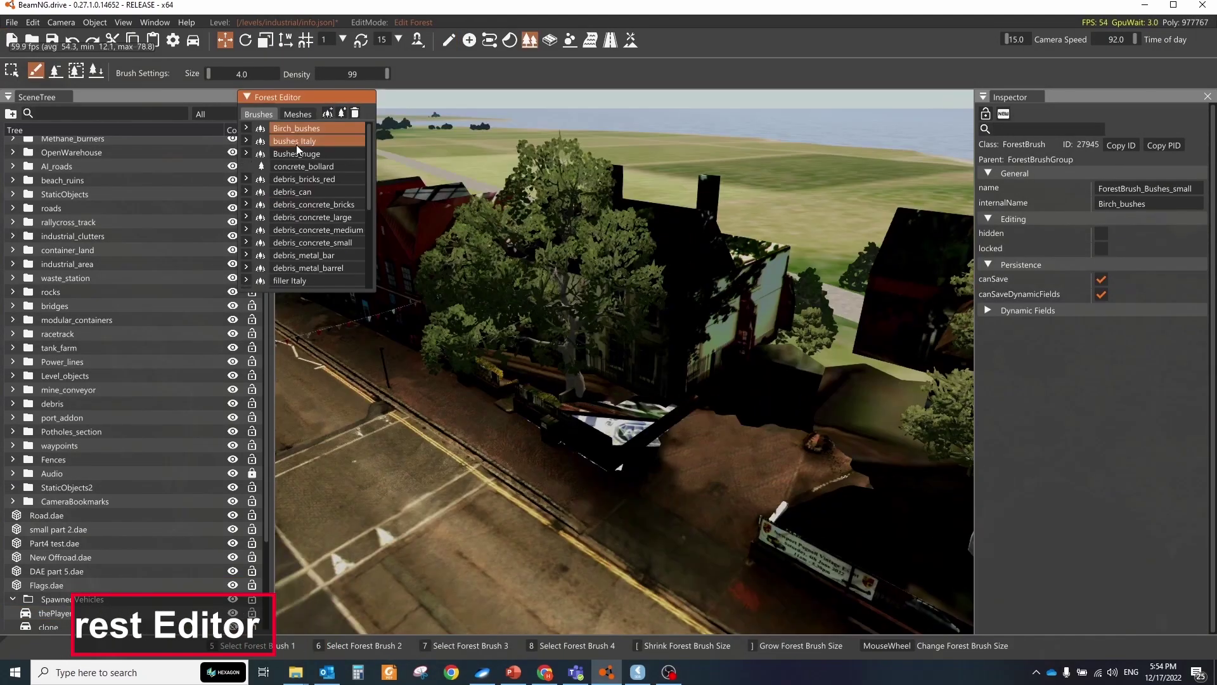
key("w")
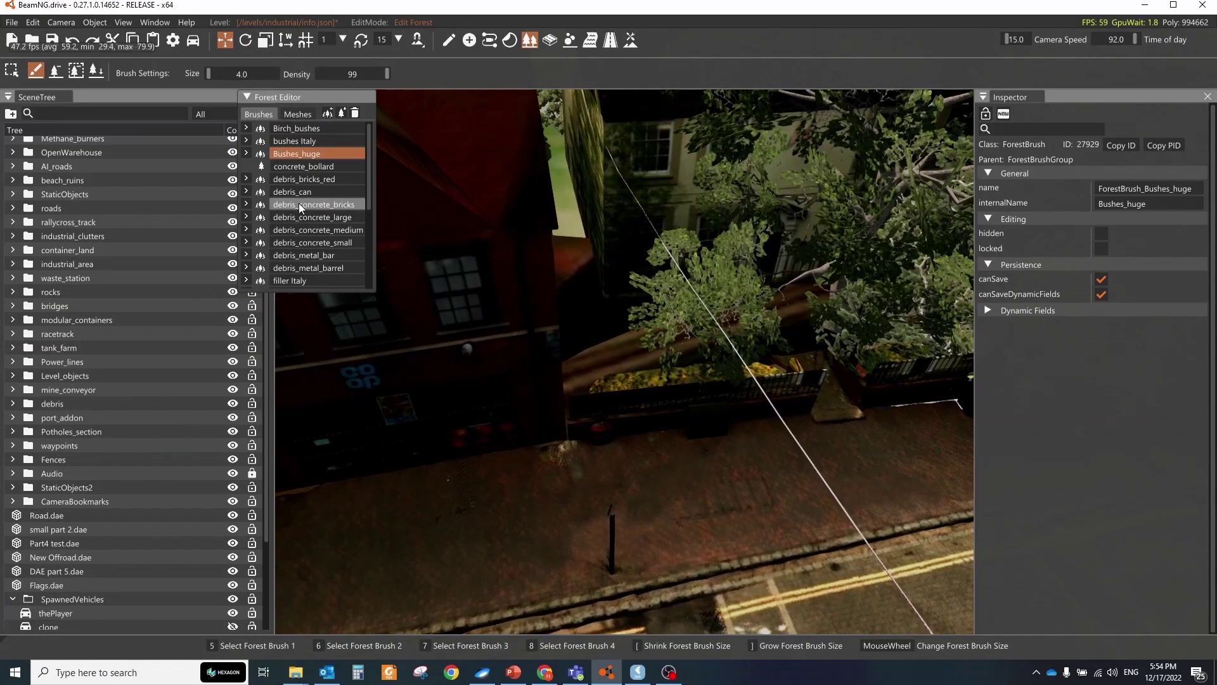
left_click(322, 210)
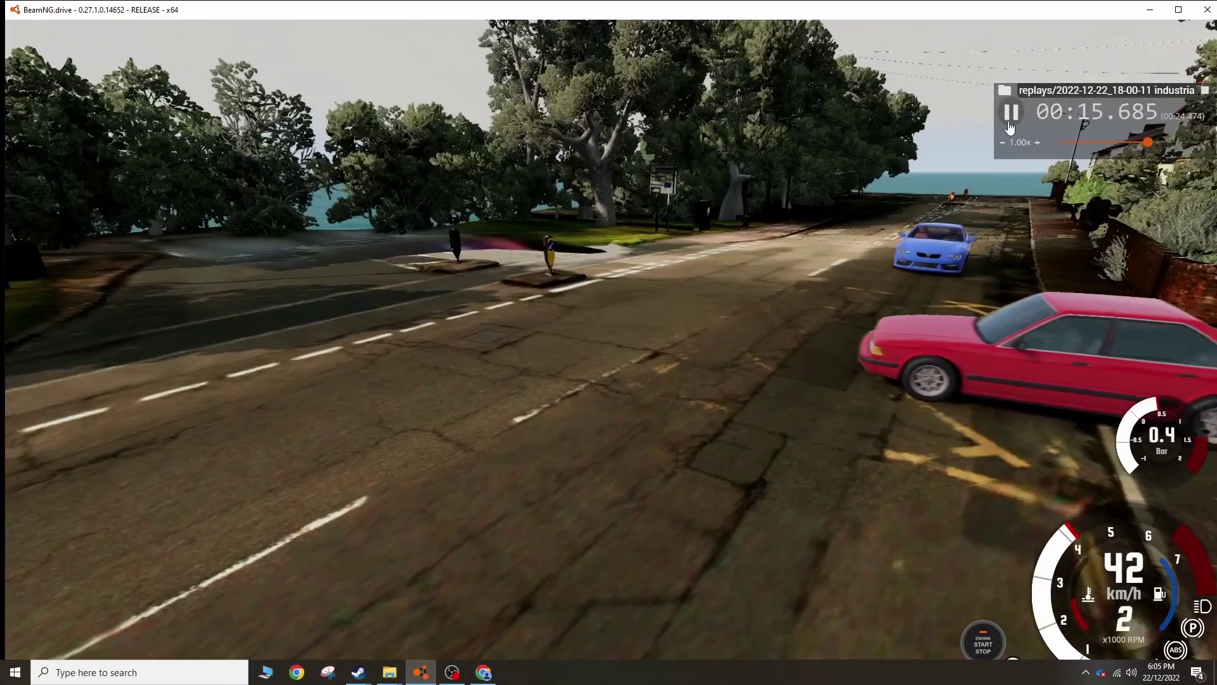
Pause the crash replay, orbit around the collided cars, then resume in the driver's view
left_click(1010, 113)
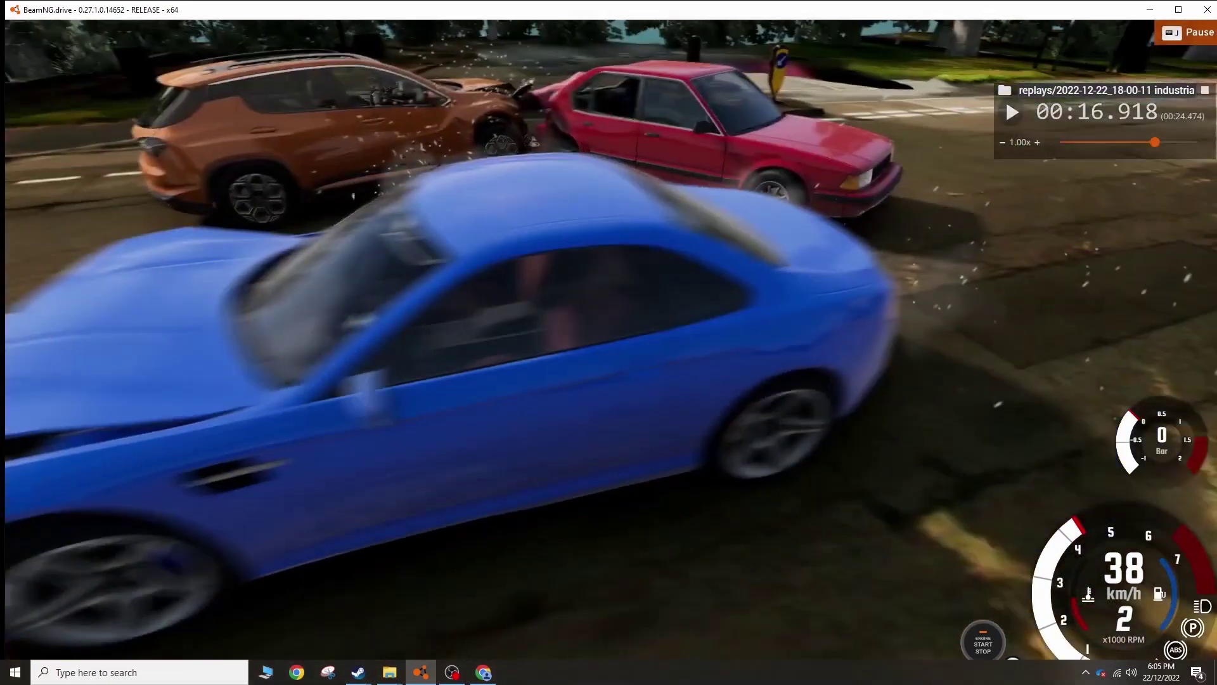
right_click_drag(608, 342, 406, 342)
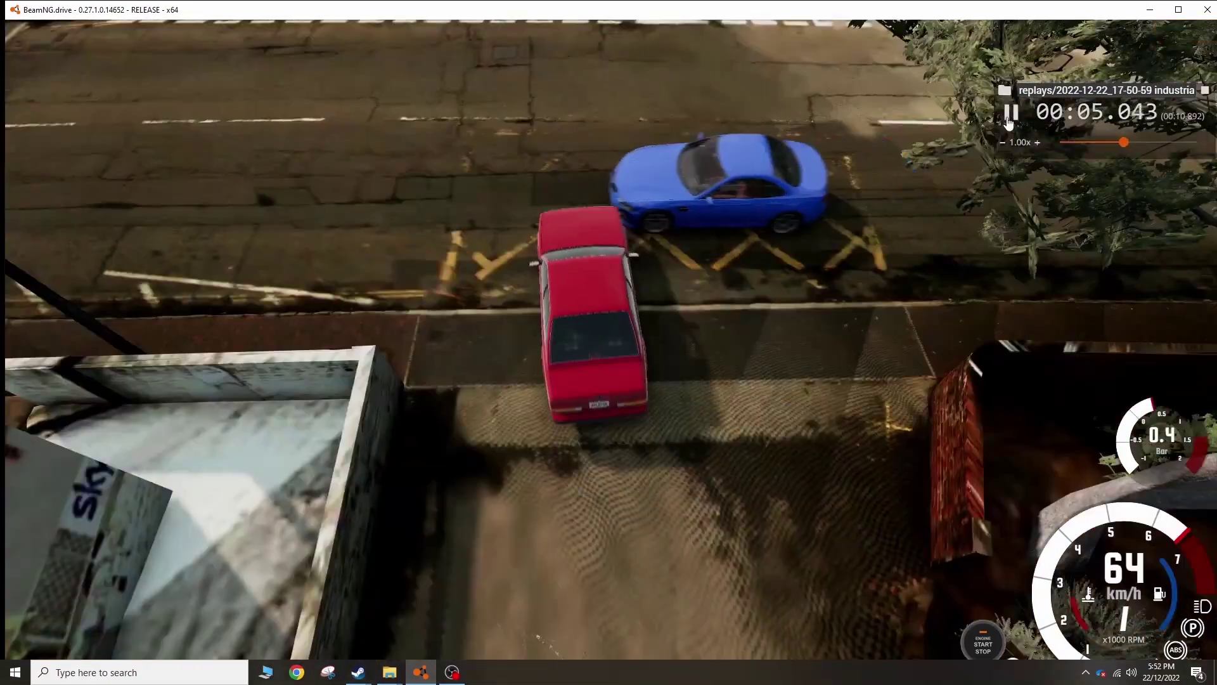
left_click(1010, 114)
key("c")
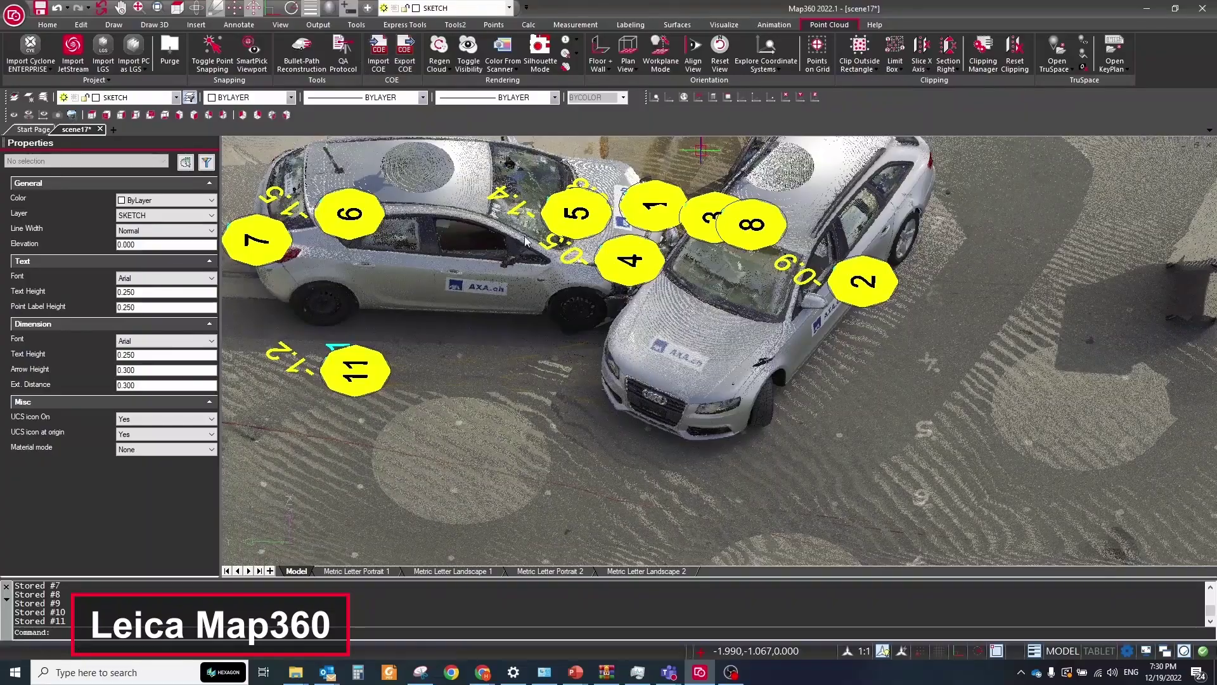
Orbit the point cloud to the hatchback's side and zoom in on it
middle_click_drag(608, 269, 815, 222, "shift")
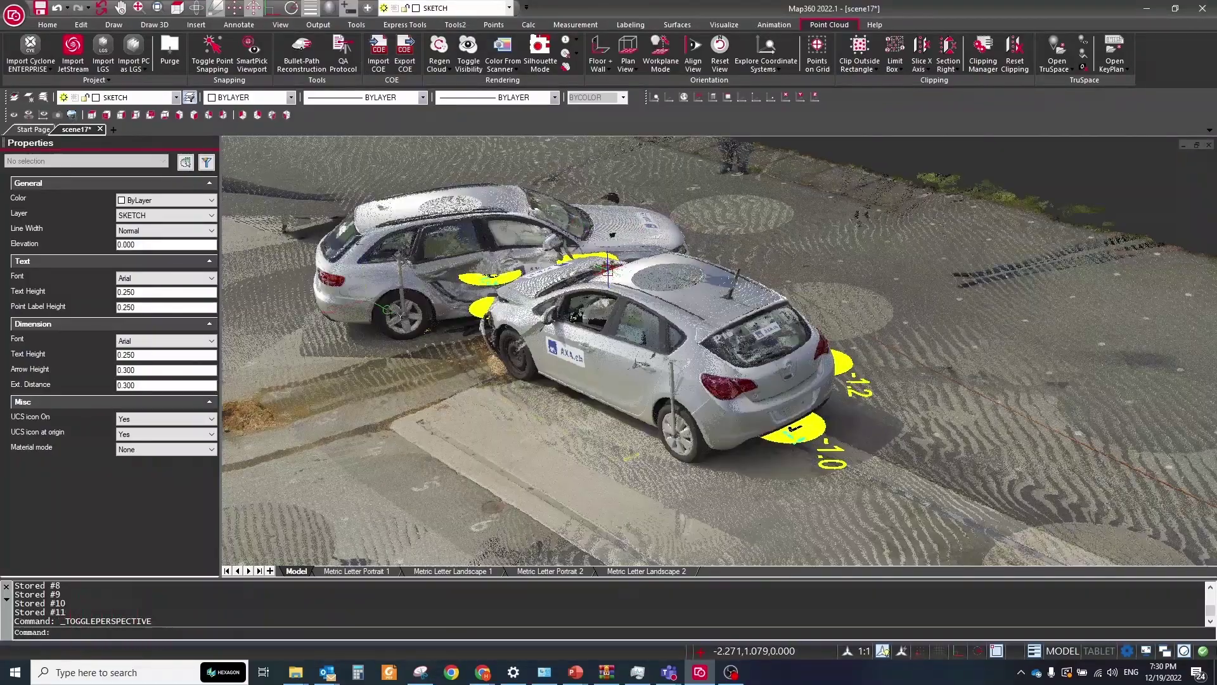
middle_click_drag(507, 294, 574, 309, "shift")
scroll(508, 248, "up", 1)
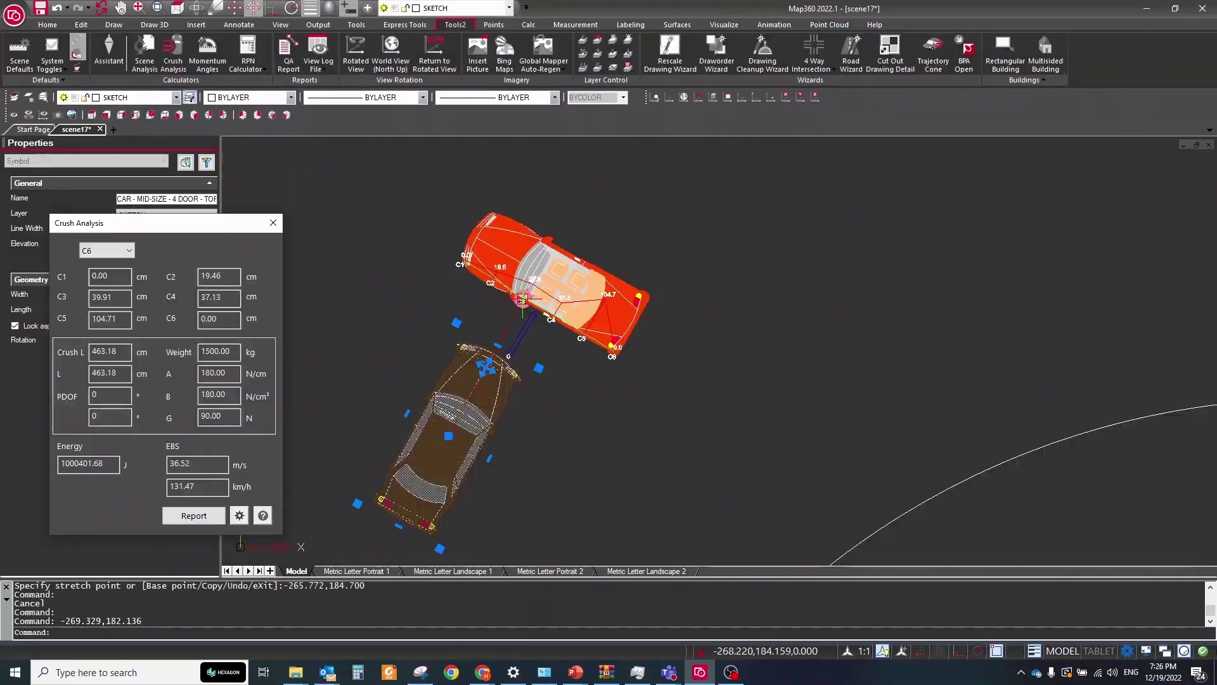
Rotate the brown car about 27° clockwise and move it up-left against the red car
left_click(522, 298)
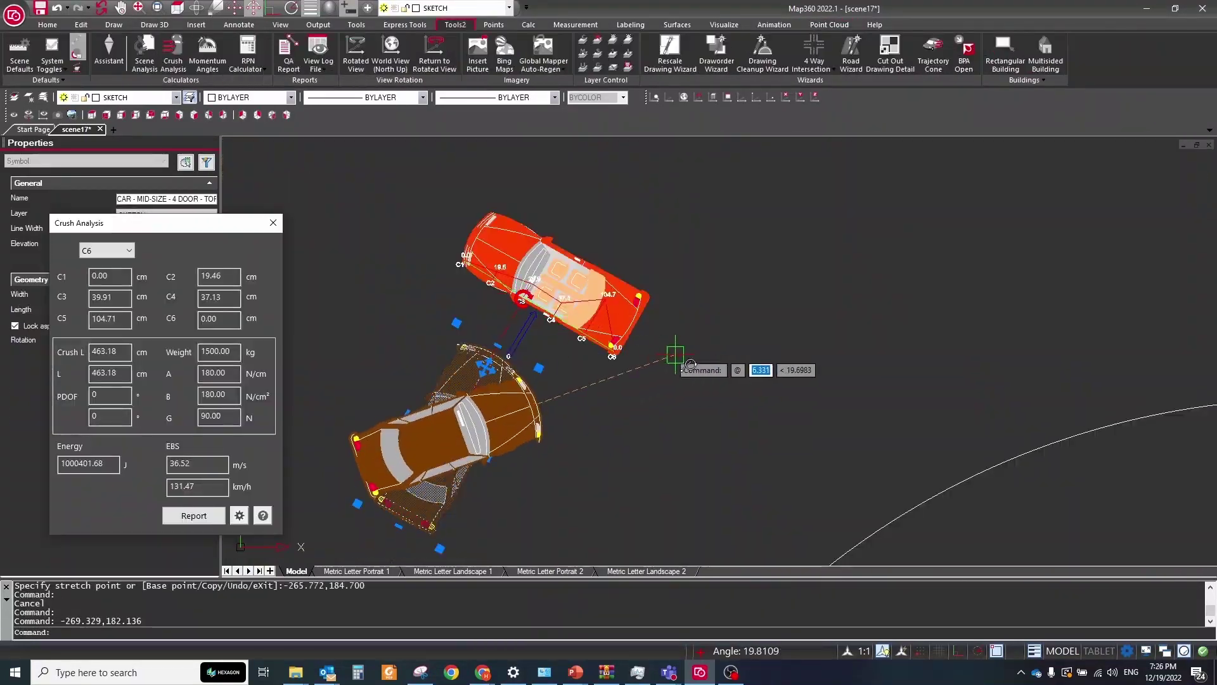
left_click(683, 324)
key("Escape")
middle_click_drag(520, 332, 522, 354)
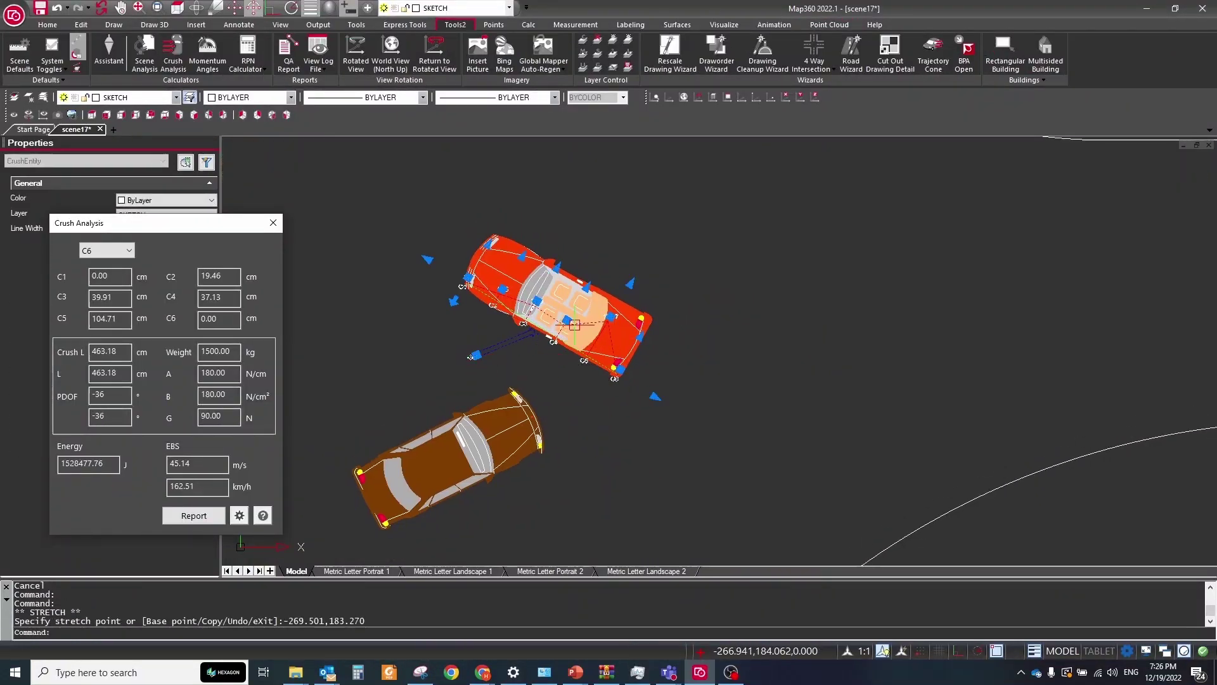
middle_click_drag(539, 270, 532, 313)
left_click(454, 478)
left_click_drag(514, 466, 474, 431)
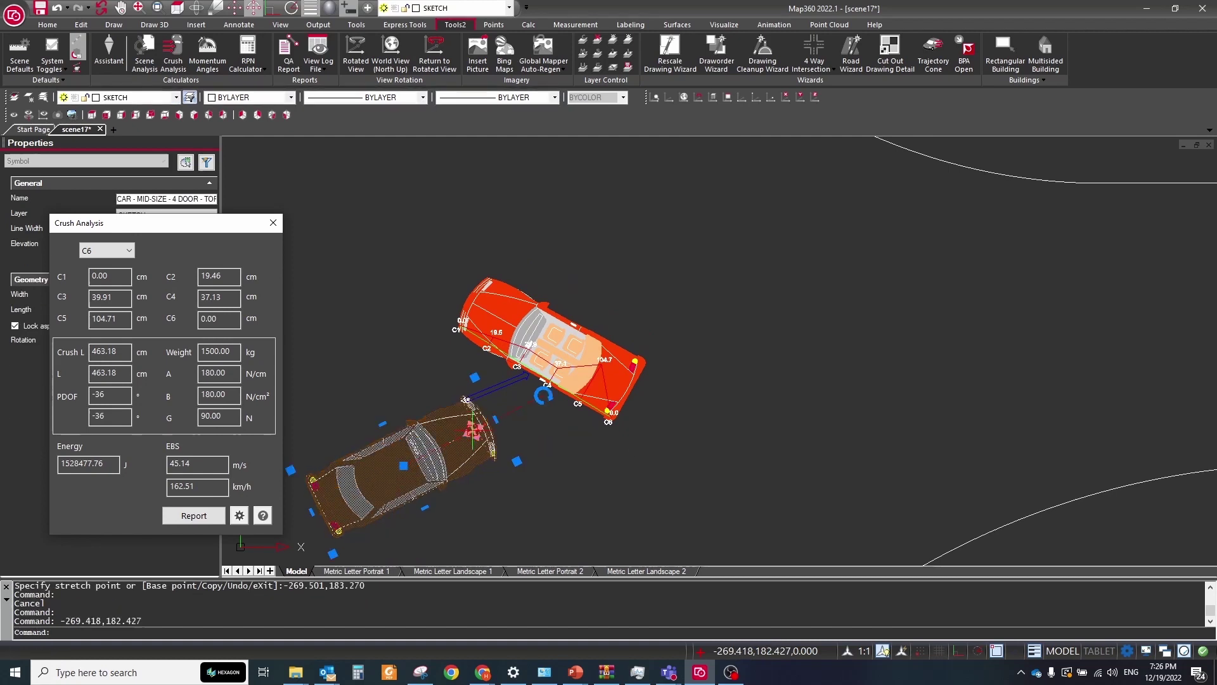
key("Escape")
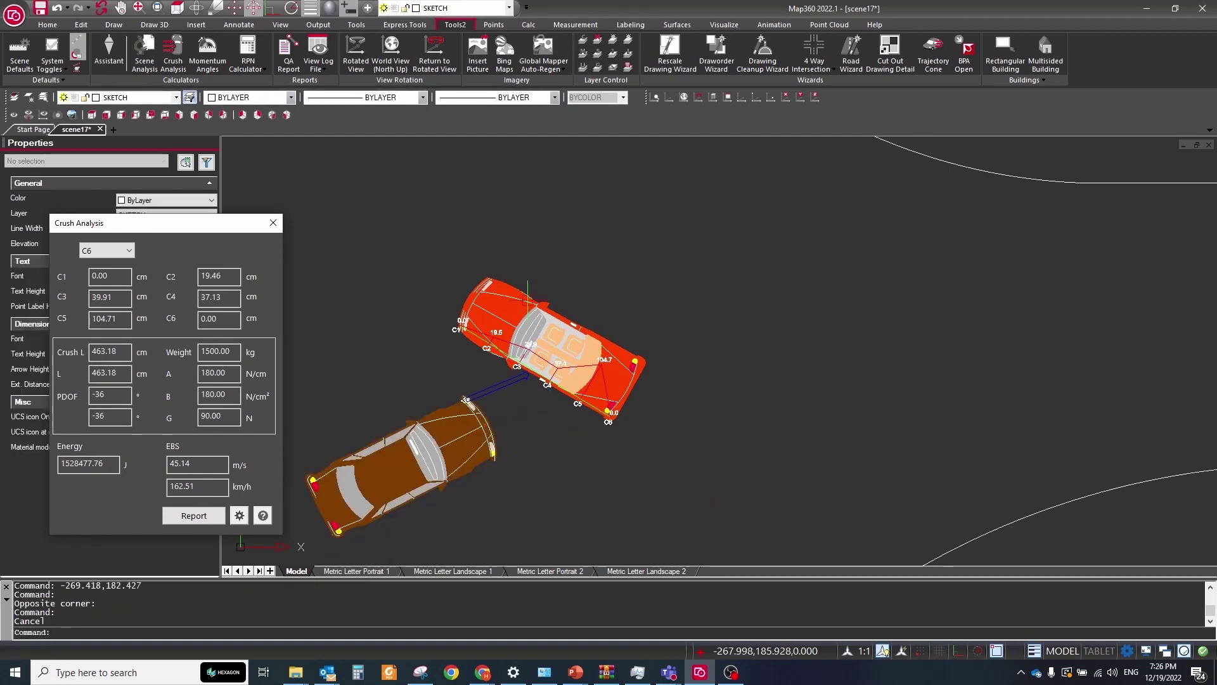
Browse the deceleration, momentum, unit, trigonometry, airborne and kinematics calculators, ending on speed
left_click(143, 53)
left_click(510, 183)
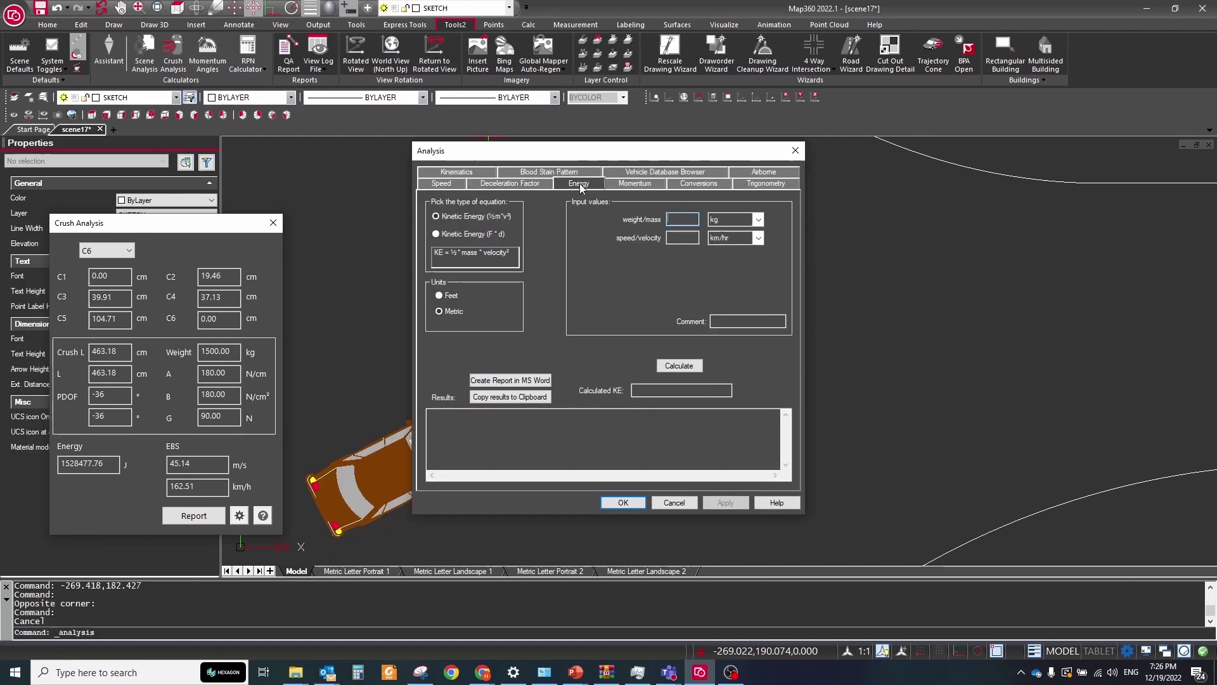
left_click(637, 184)
left_click(700, 184)
left_click(766, 183)
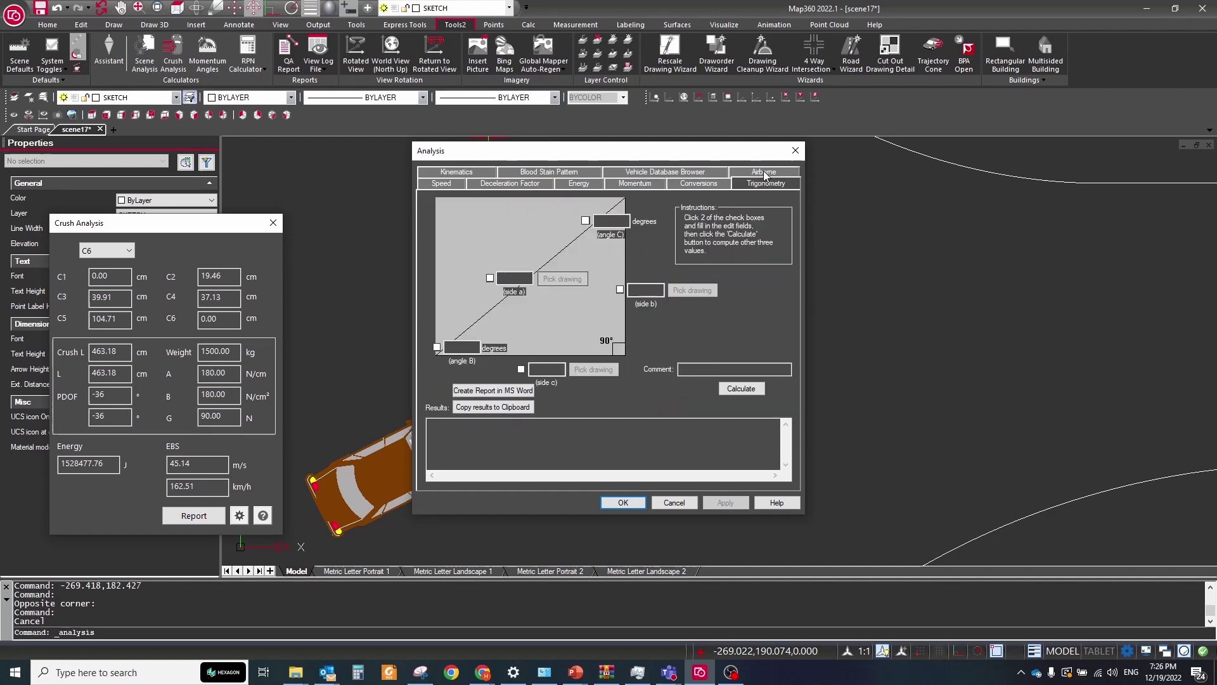
left_click(764, 172)
left_click(442, 182)
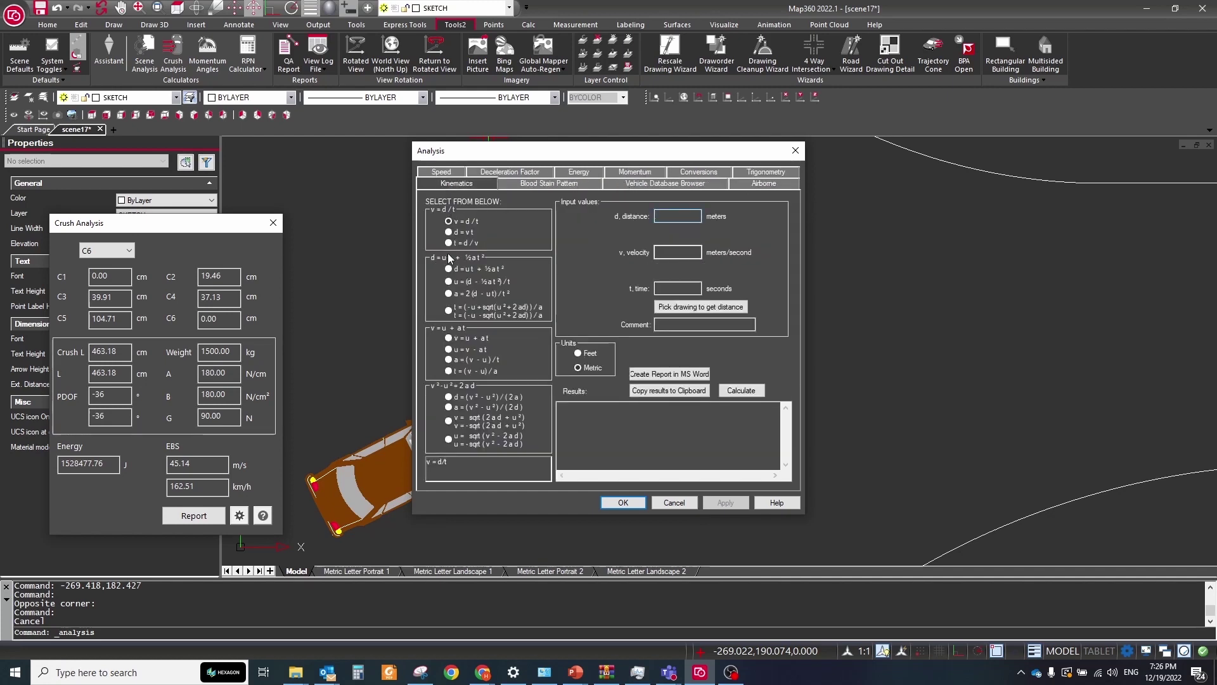
left_click(426, 173)
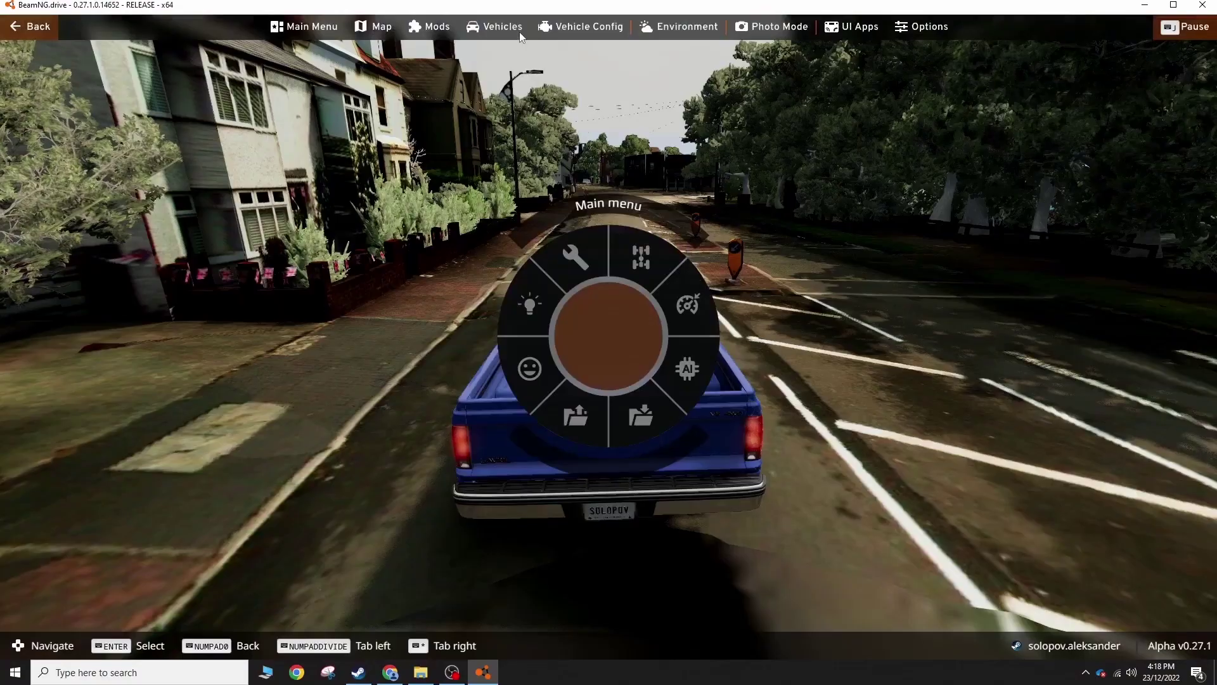
Swap the pickup for the Cherrier FCV Vivace Rally - Asphalt (Sequential) configuration
left_click(494, 26)
left_click(539, 228)
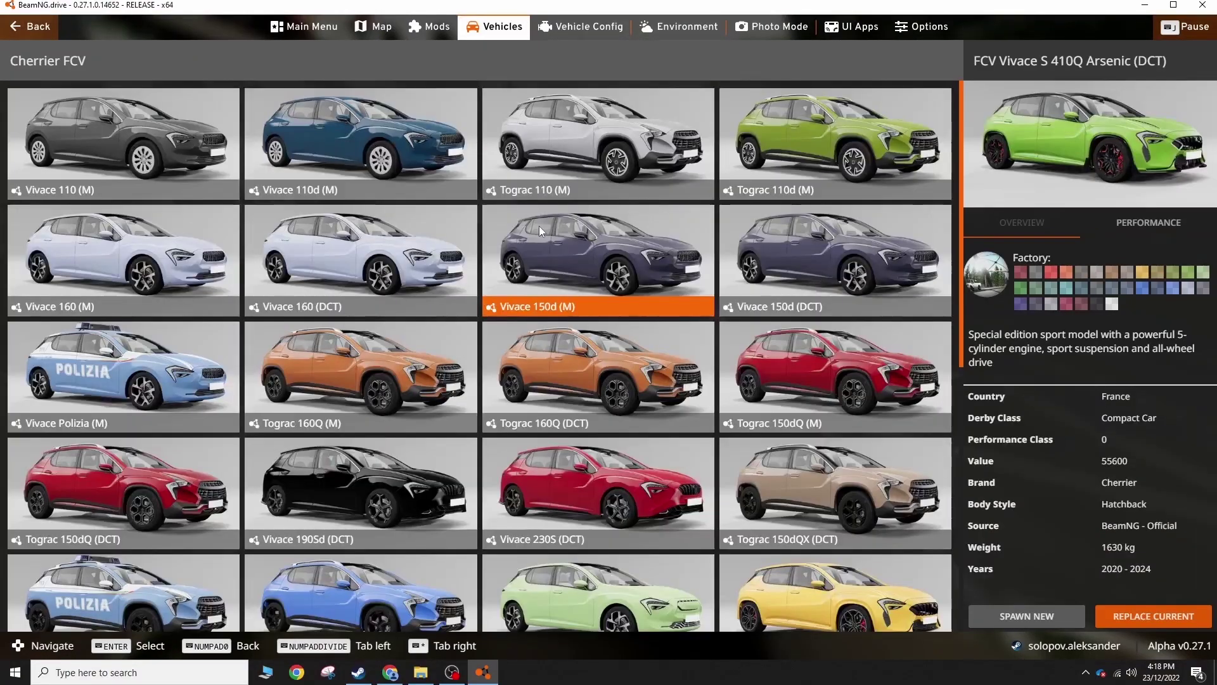
scroll(777, 444, "down", 7)
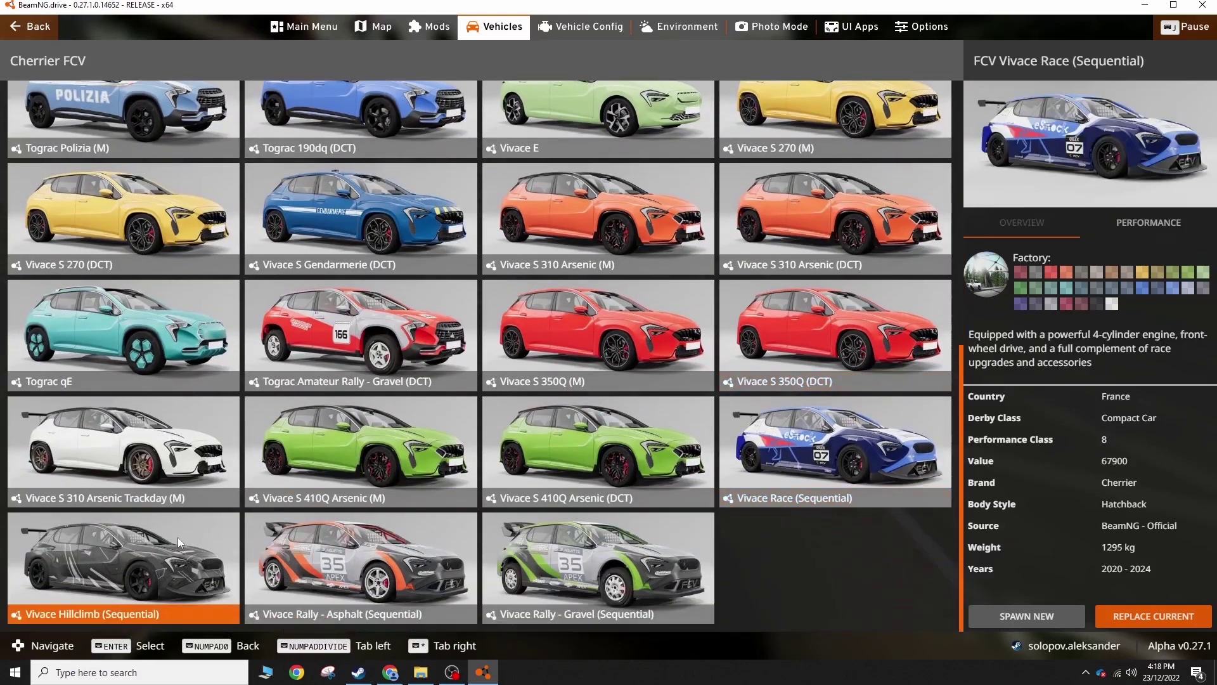
left_click(1150, 617)
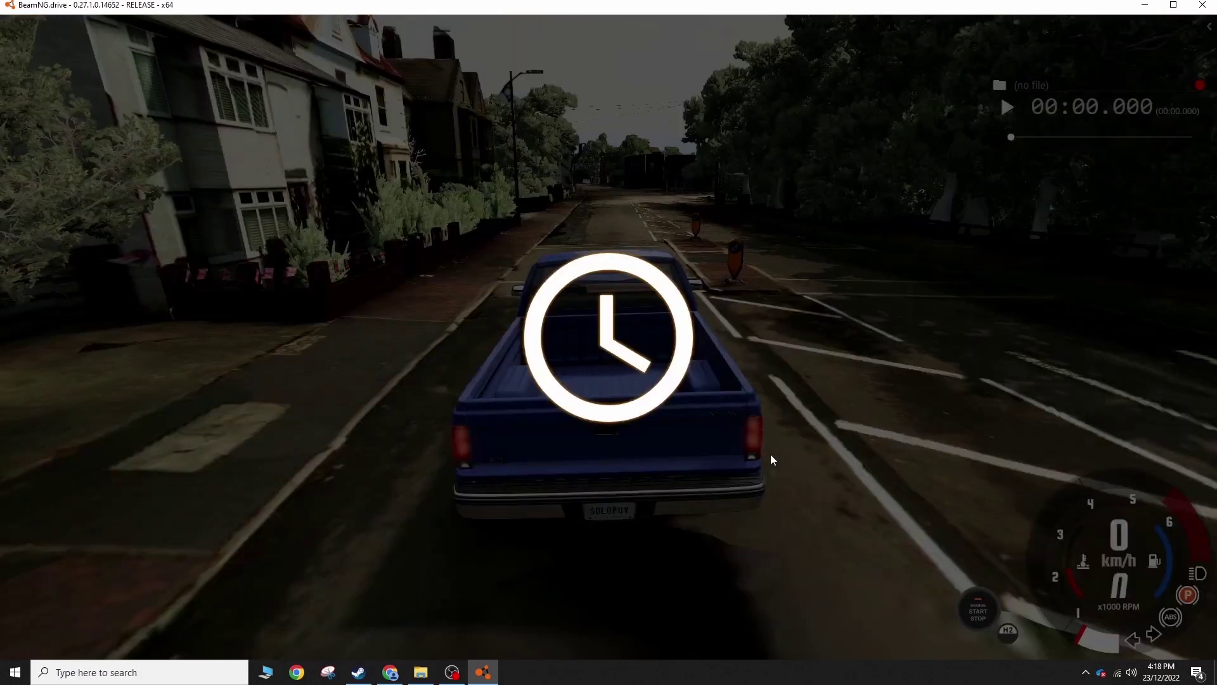